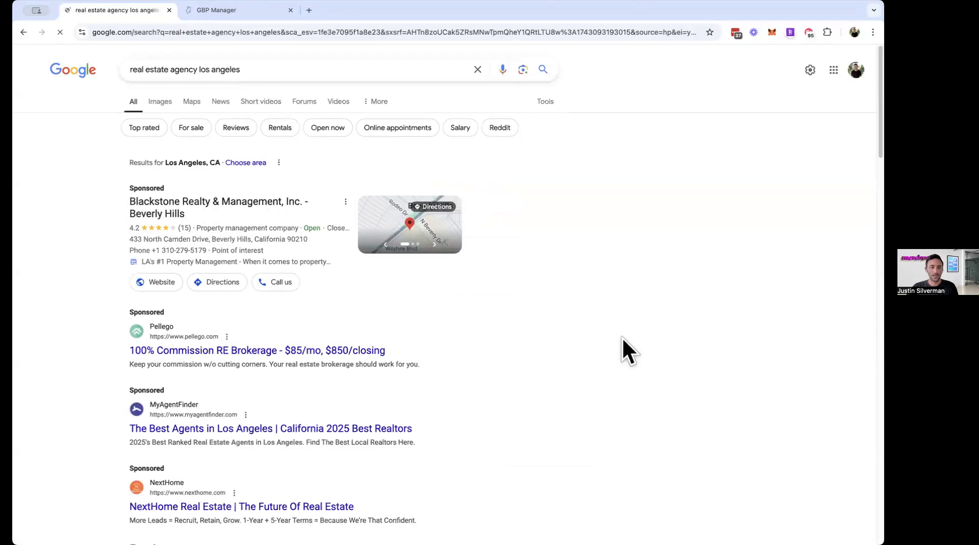
Examine the sponsored ads, the Businesses section and the organic listings in the results for "real estate agency los angeles".
scroll(610, 340, "down", 1)
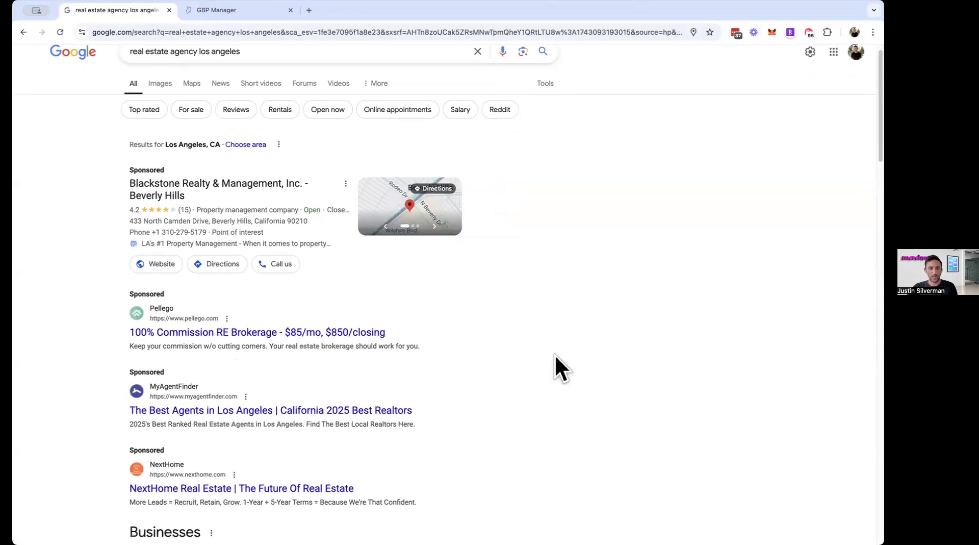
scroll(554, 353, "down", 1)
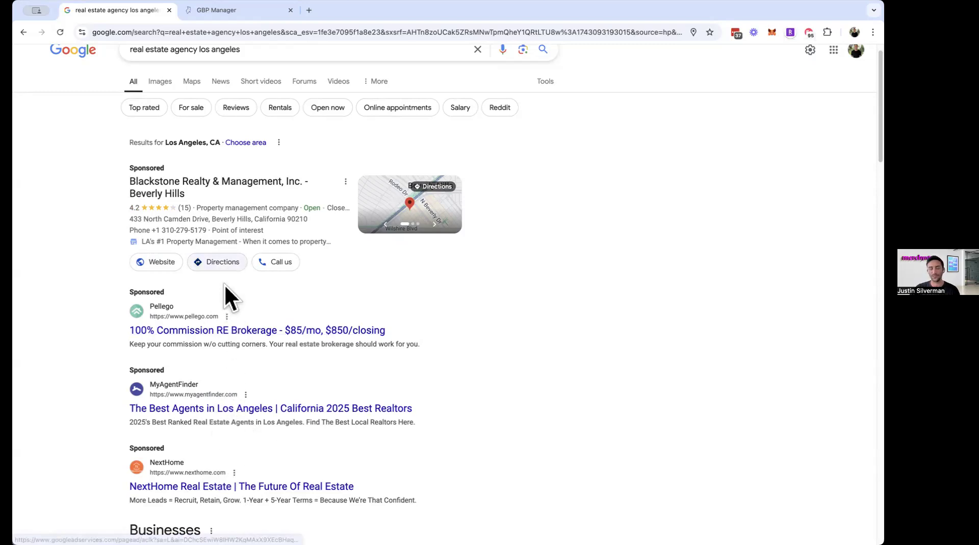
scroll(222, 268, "down", 2)
scroll(222, 269, "down", 6)
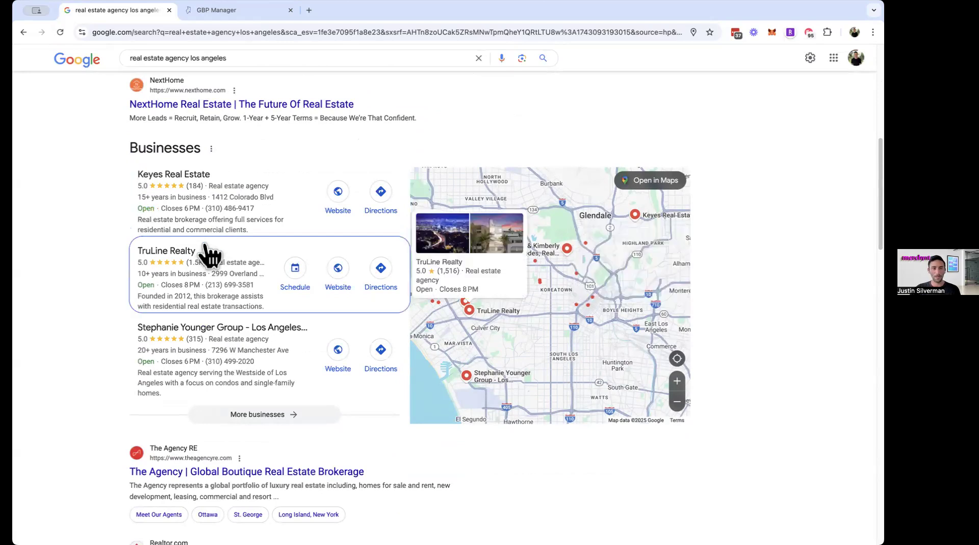
left_click_drag(130, 145, 223, 148)
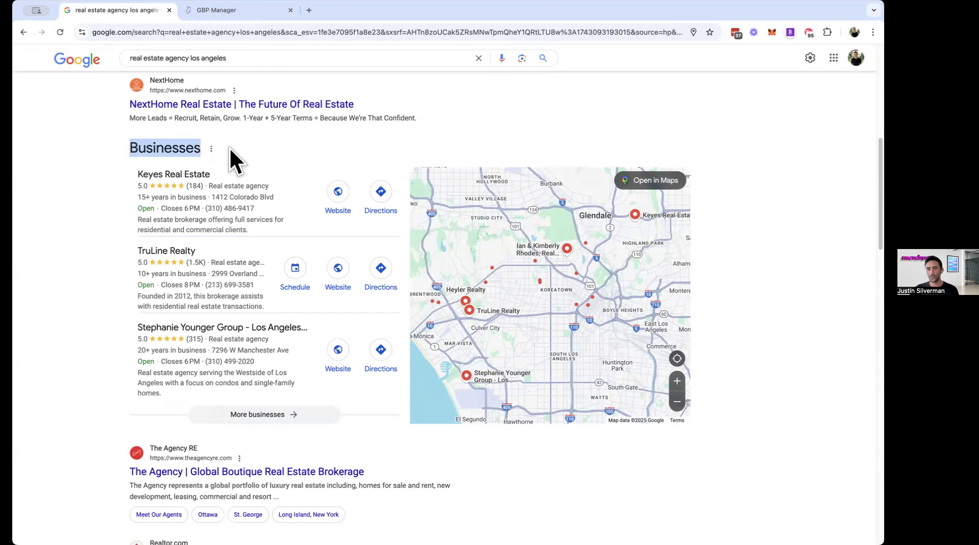
left_click(153, 143)
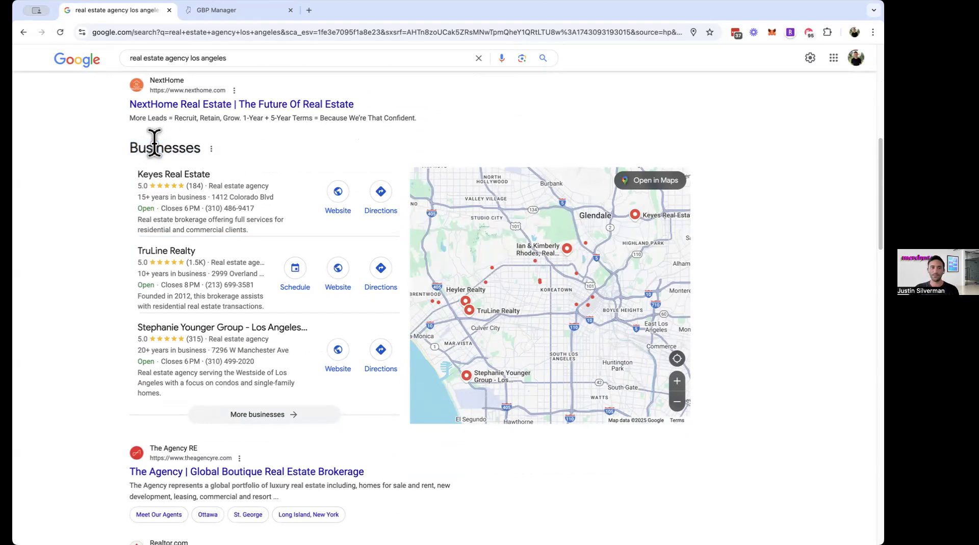
left_click_drag(131, 146, 212, 153)
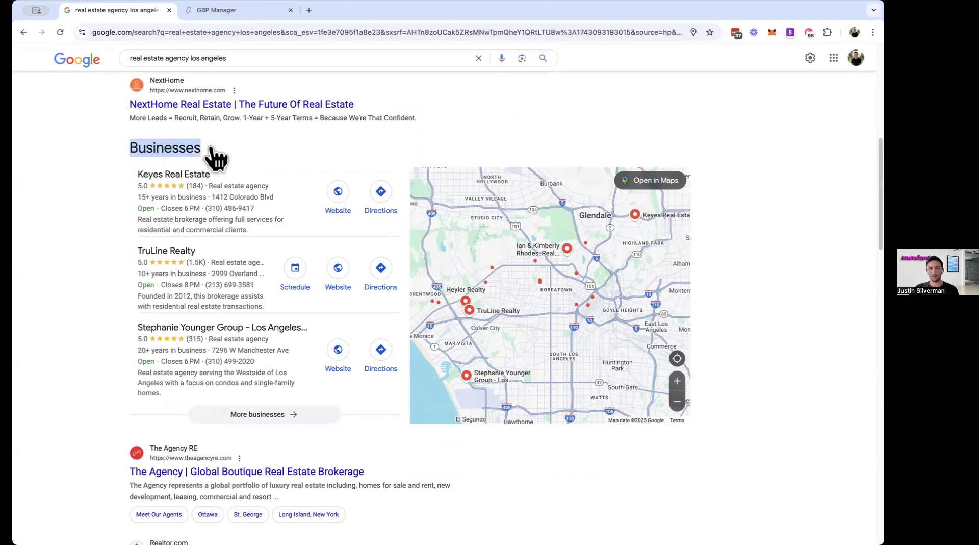
left_click(156, 147)
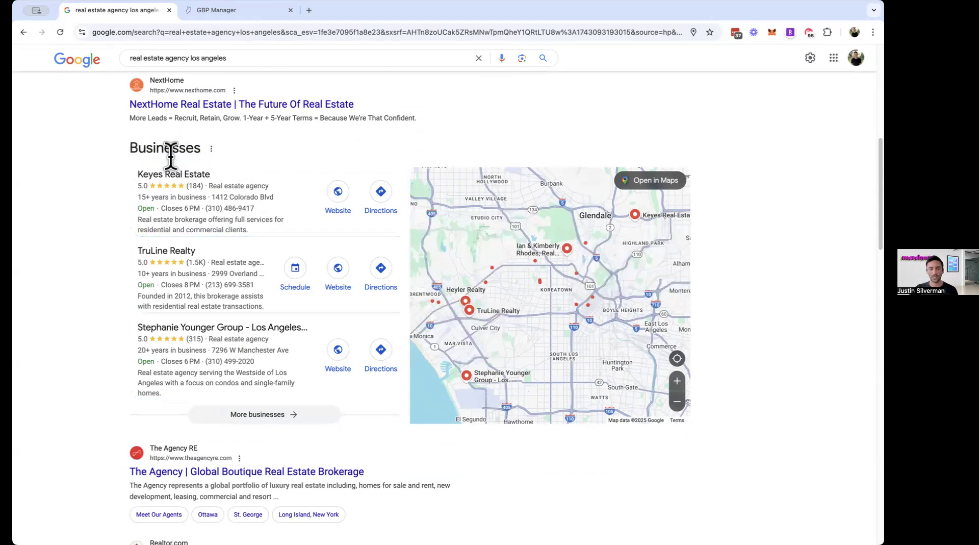
scroll(173, 168, "down", 1)
scroll(177, 176, "down", 6)
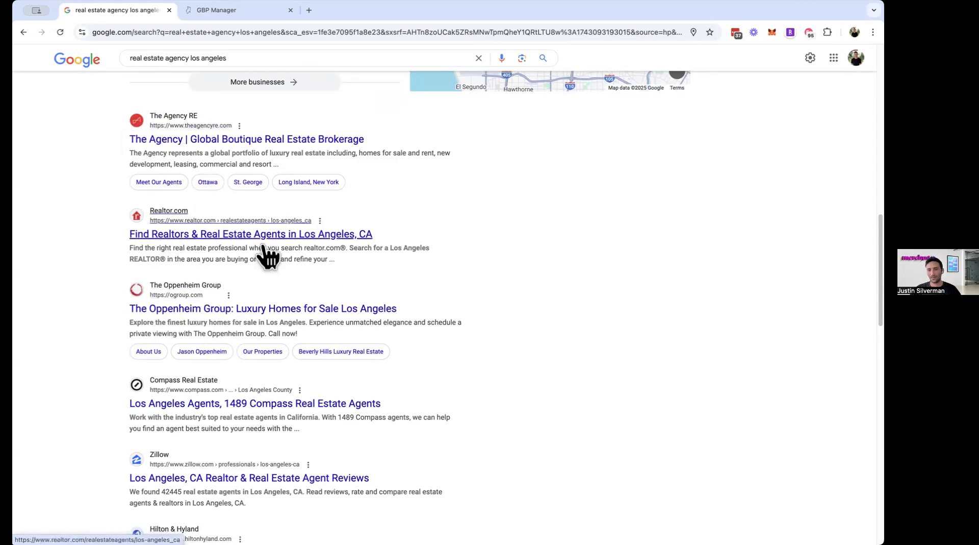
scroll(283, 227, "up", 1)
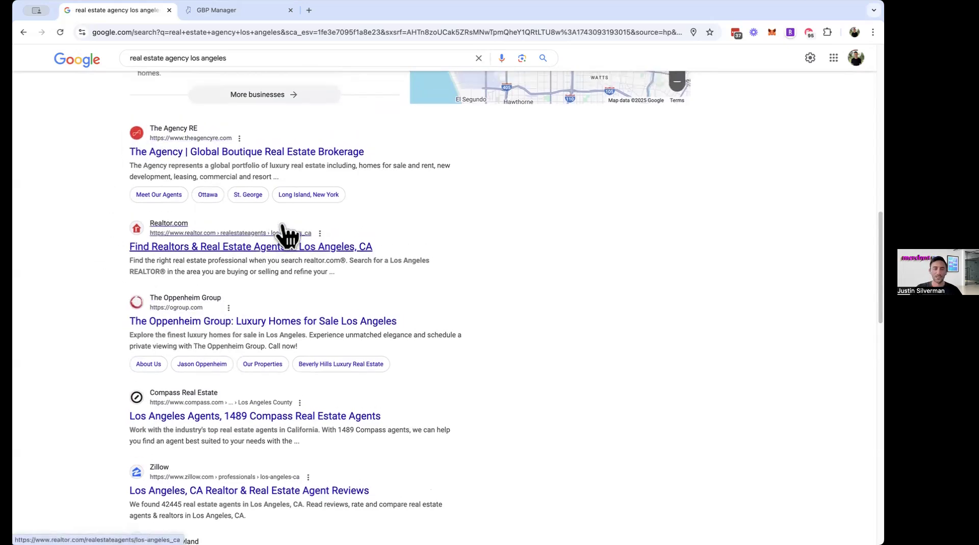
scroll(283, 227, "up", 7)
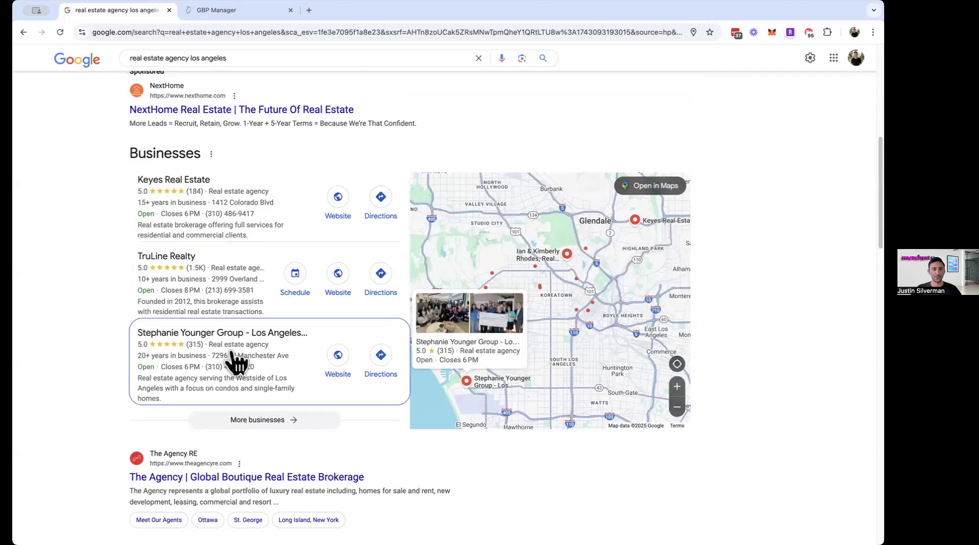
Open the full list of businesses for the search and examine how the real estate agencies rank, including their reviews.
left_click(271, 424)
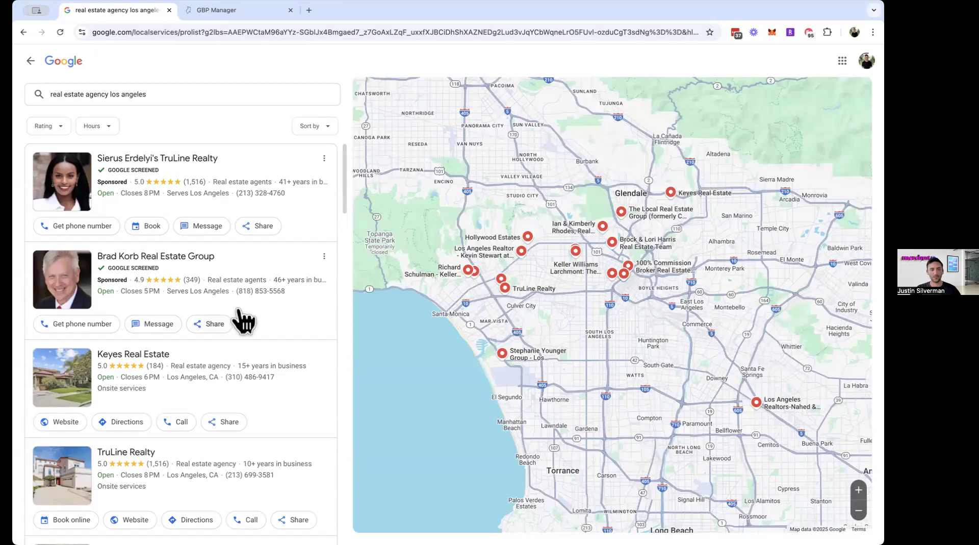
scroll(243, 320, "down", 4)
scroll(238, 310, "up", 1)
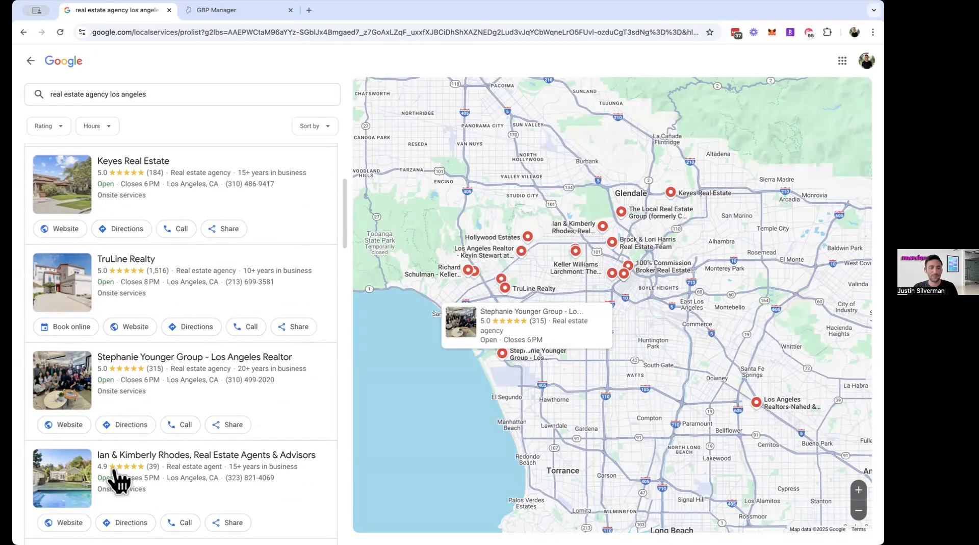
scroll(128, 465, "down", 5)
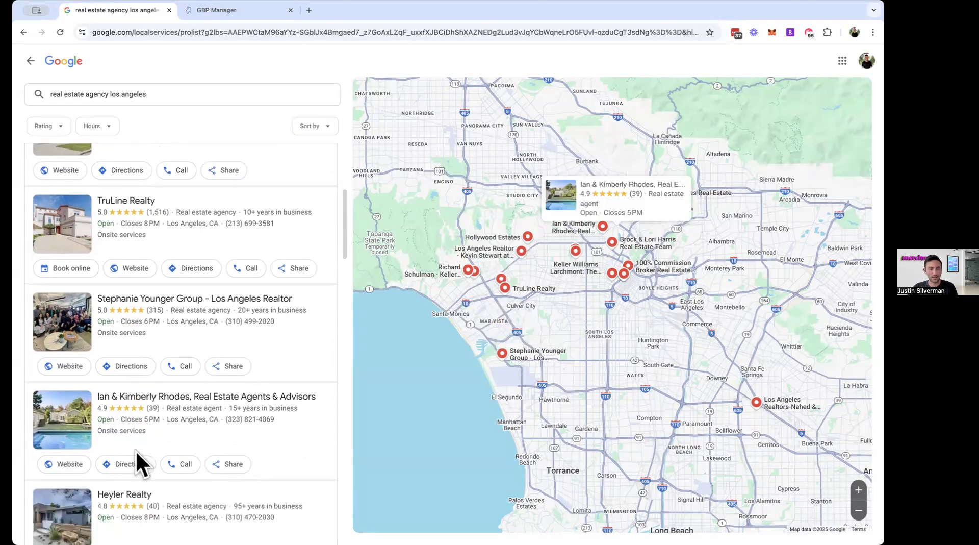
scroll(148, 448, "down", 3)
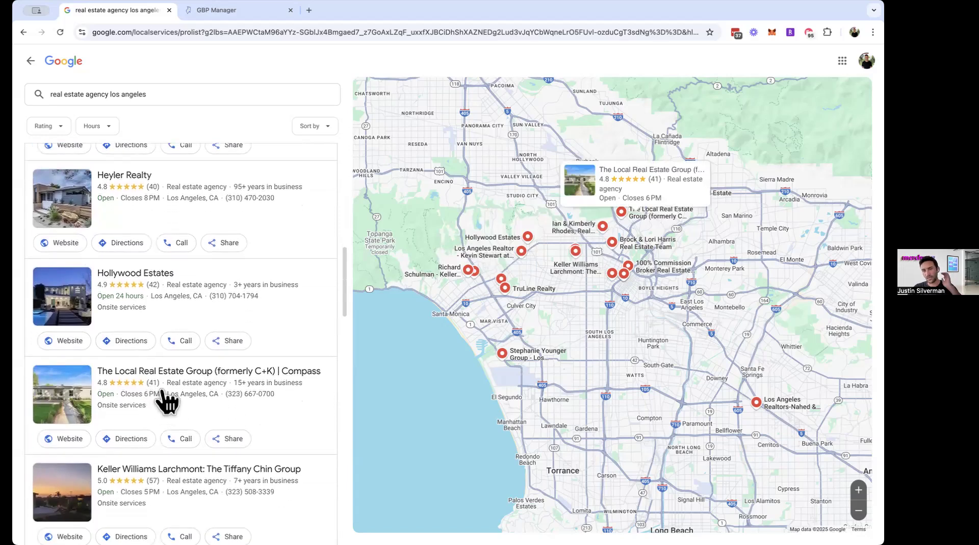
scroll(162, 400, "down", 1)
scroll(159, 406, "down", 1)
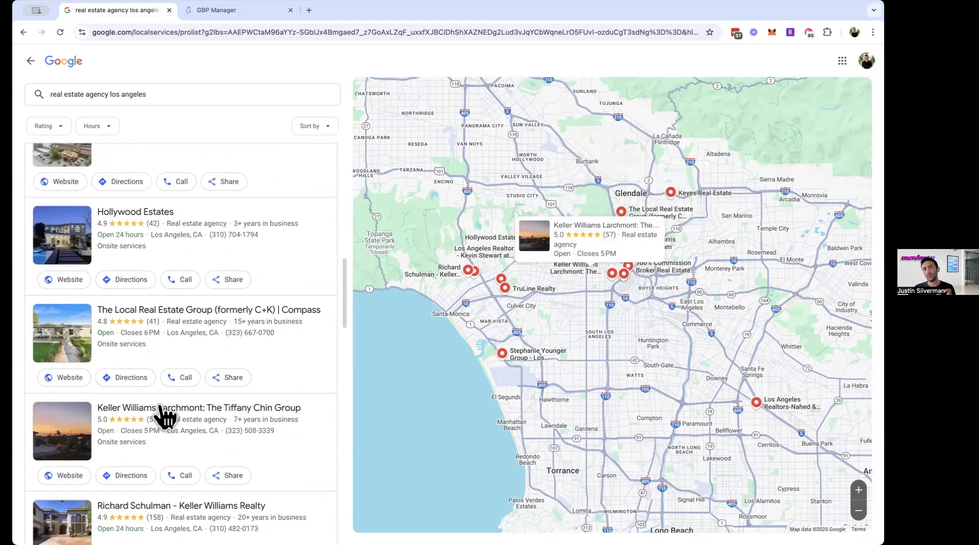
scroll(164, 417, "down", 1)
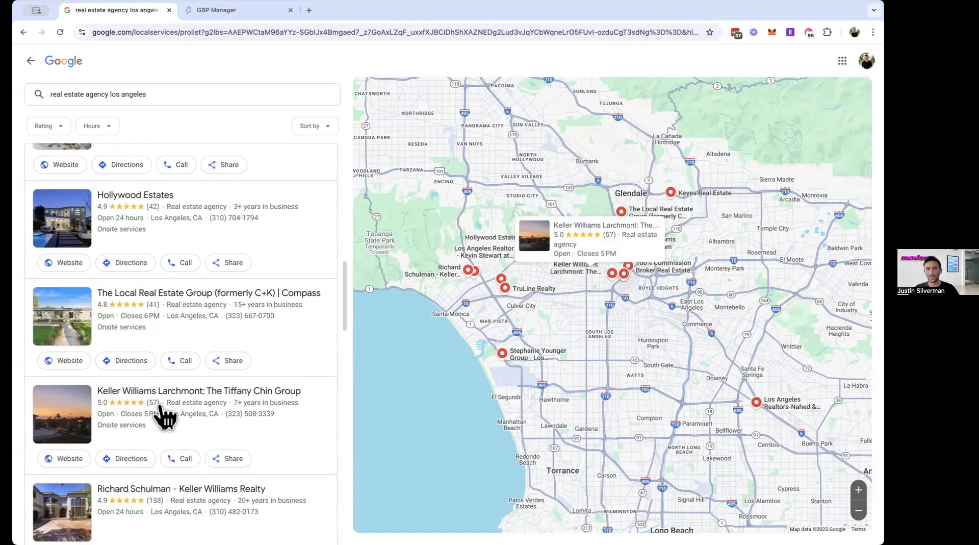
scroll(165, 421, "up", 1)
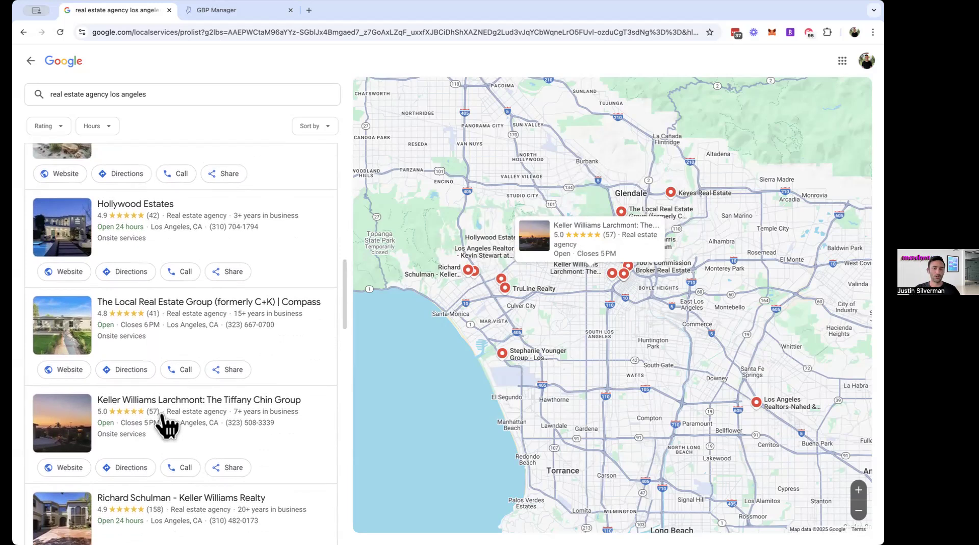
scroll(164, 422, "up", 10)
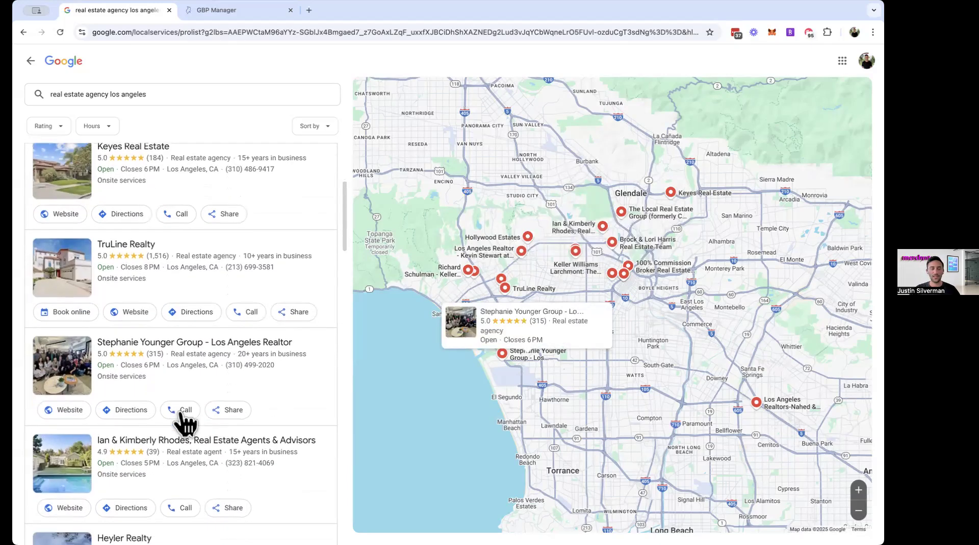
scroll(185, 422, "up", 4)
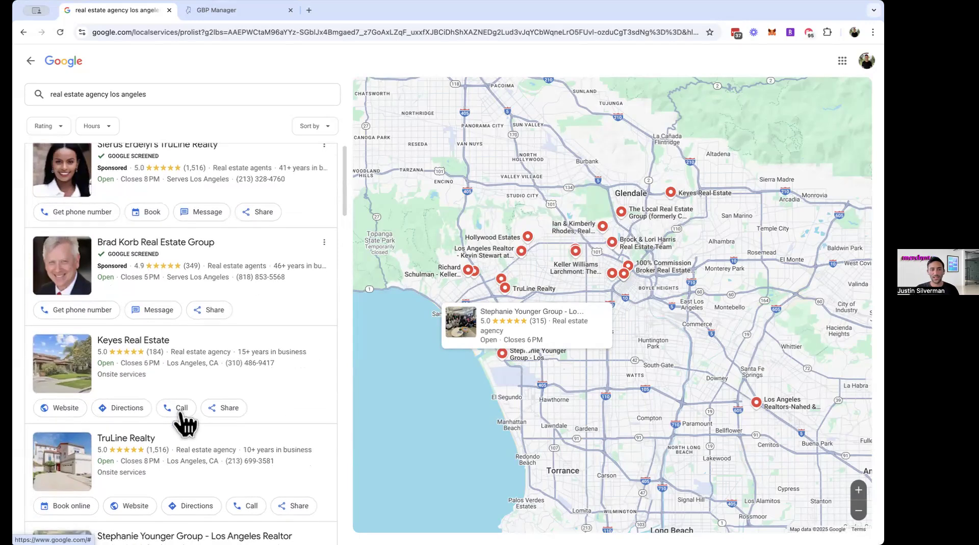
scroll(185, 423, "down", 3)
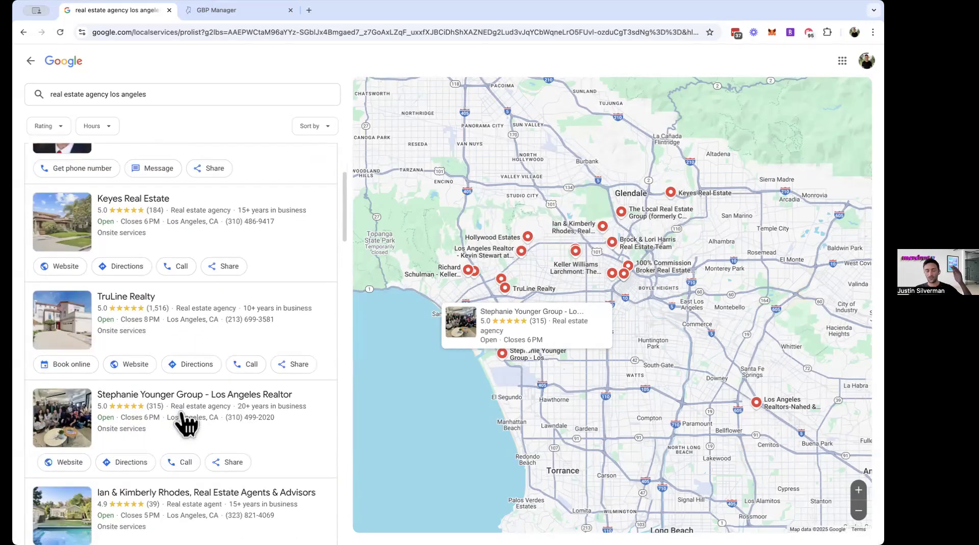
scroll(189, 422, "down", 2)
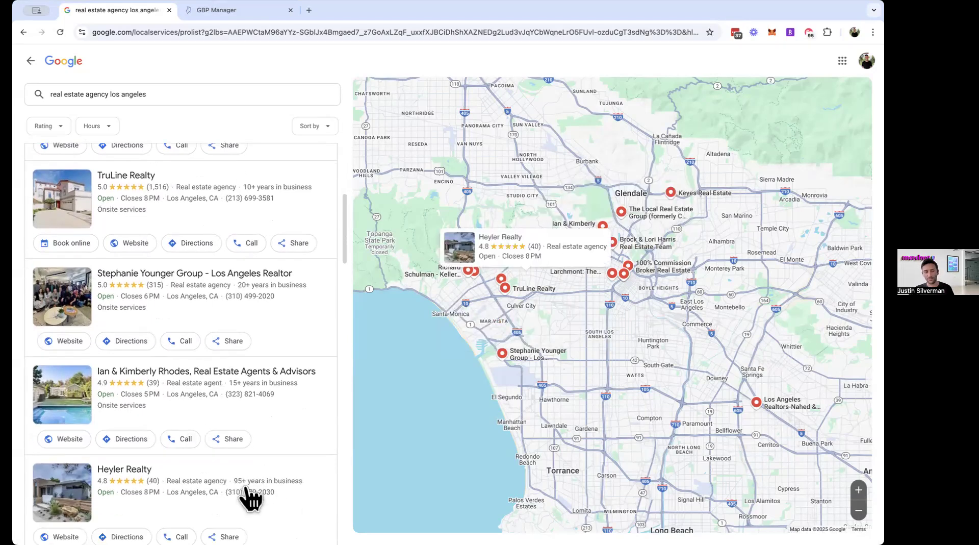
scroll(250, 499, "down", 1)
scroll(250, 499, "down", 1)
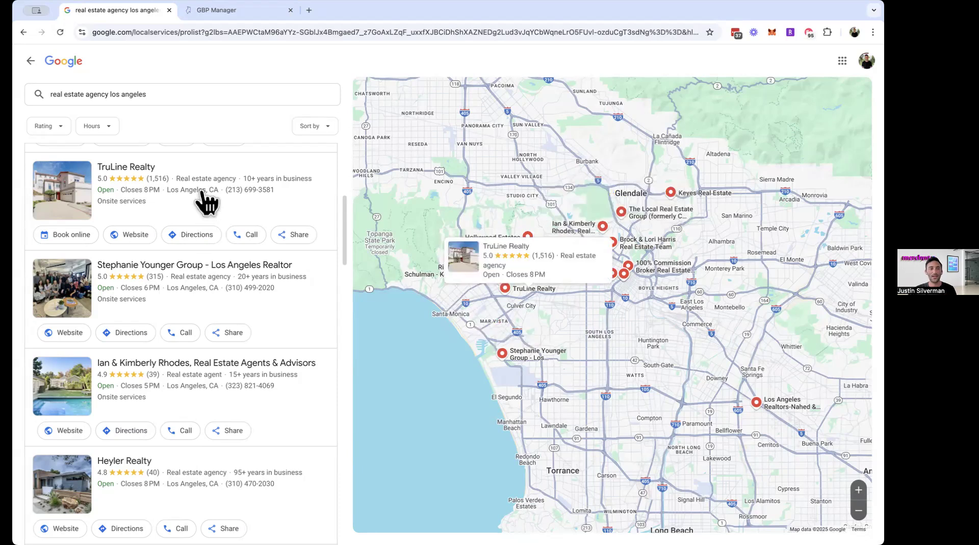
Open merchynt.com/paige-roi in a new tab and bring the Paige ROI calculator chat into view.
left_click(311, 10)
type("mer")
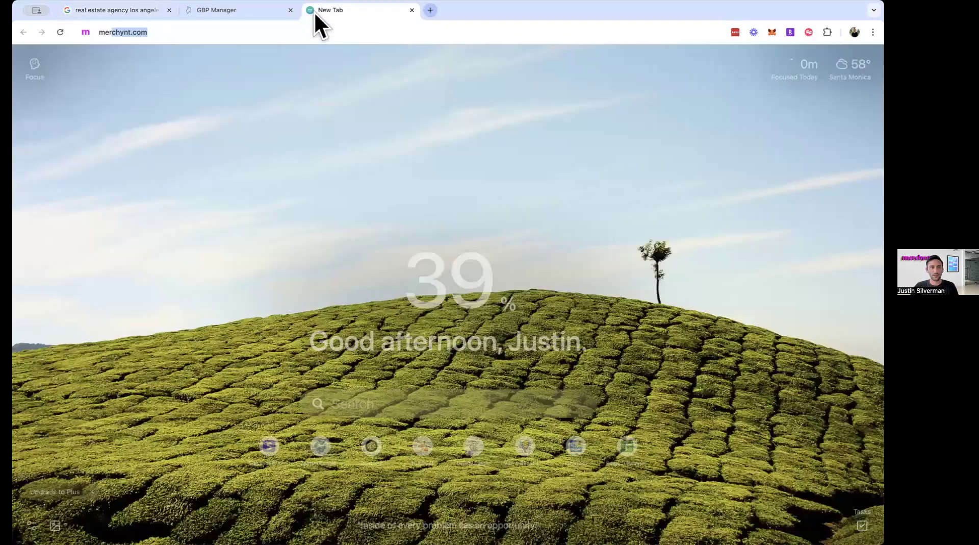
type("chynt.com/paige-roi")
key("Return")
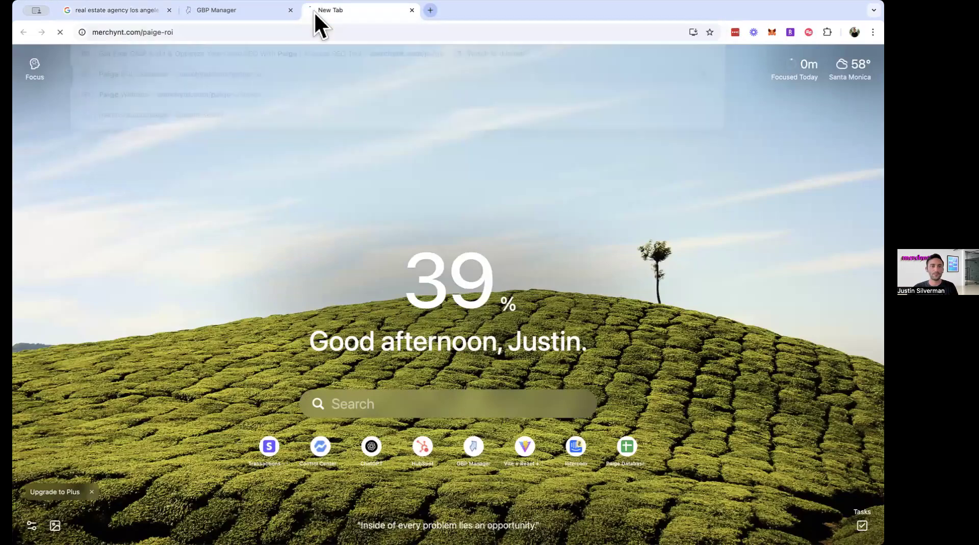
scroll(640, 404, "down", 1)
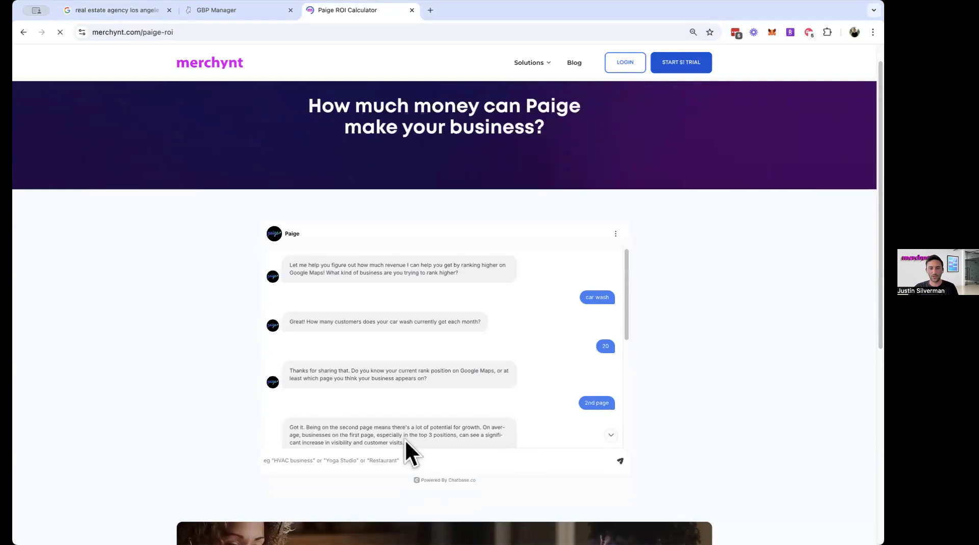
left_click(219, 32)
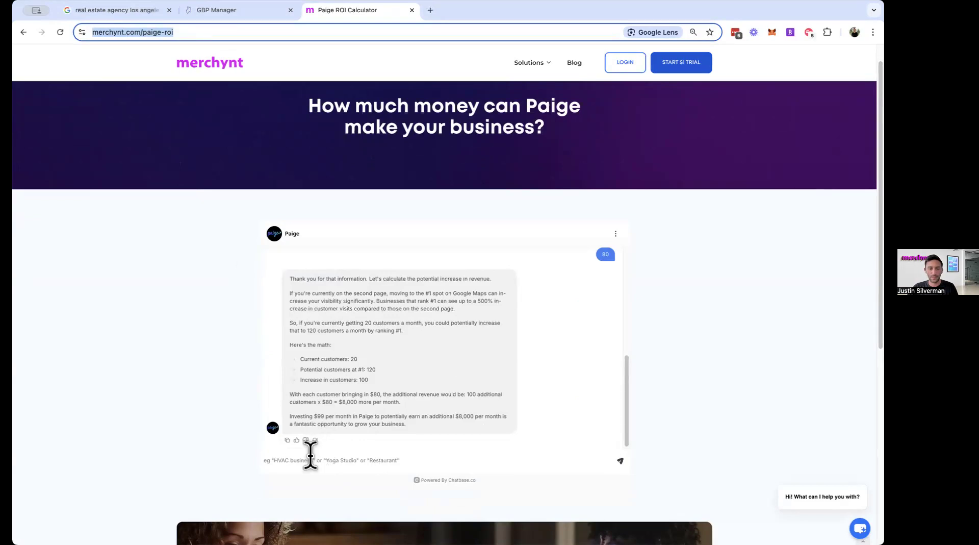
Restart the ROI calculator conversation by sending Paige the message "lets start over".
left_click(312, 458)
type("lets s")
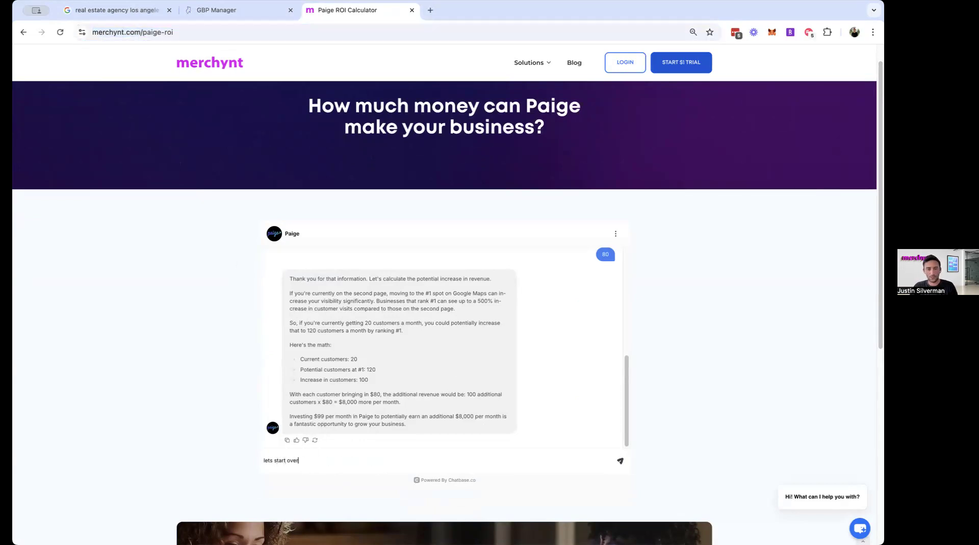
type("tart over")
key("Return")
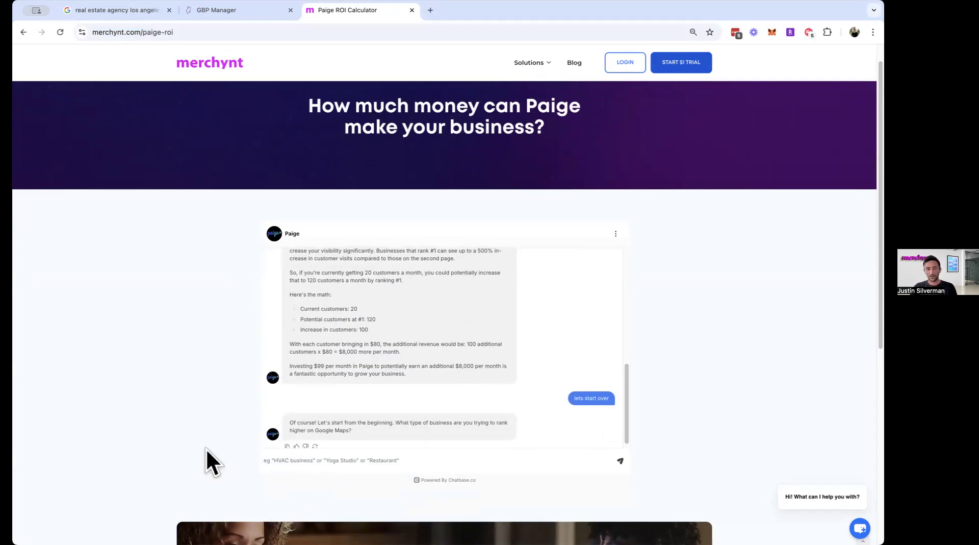
Answer Paige's questions with "real estate firm" as the business type and 5 as the number of clients per month.
type("real estate firm")
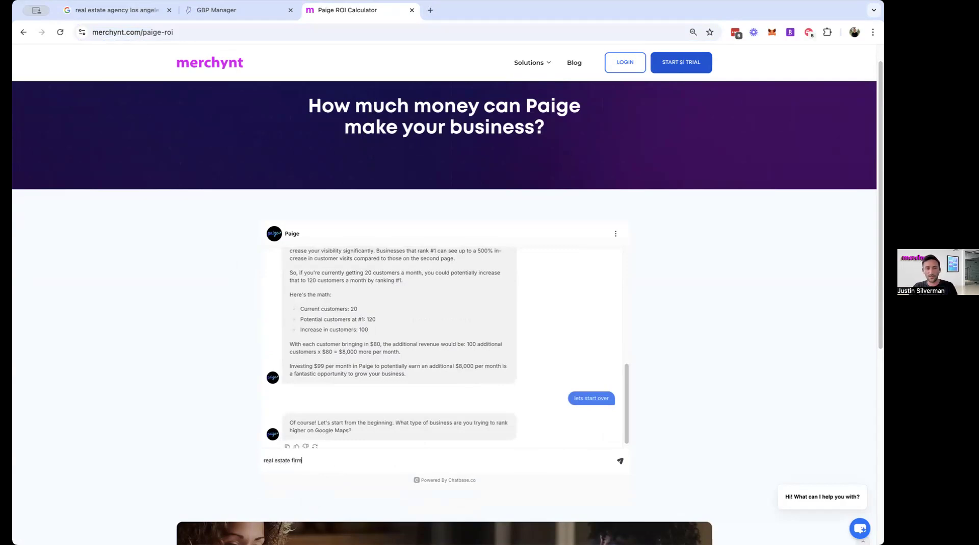
key("Return")
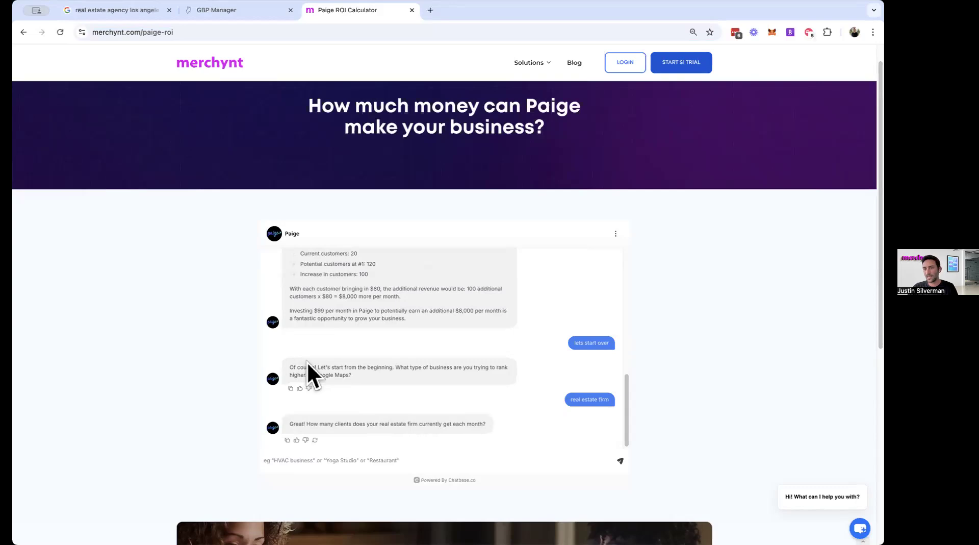
left_click(311, 459)
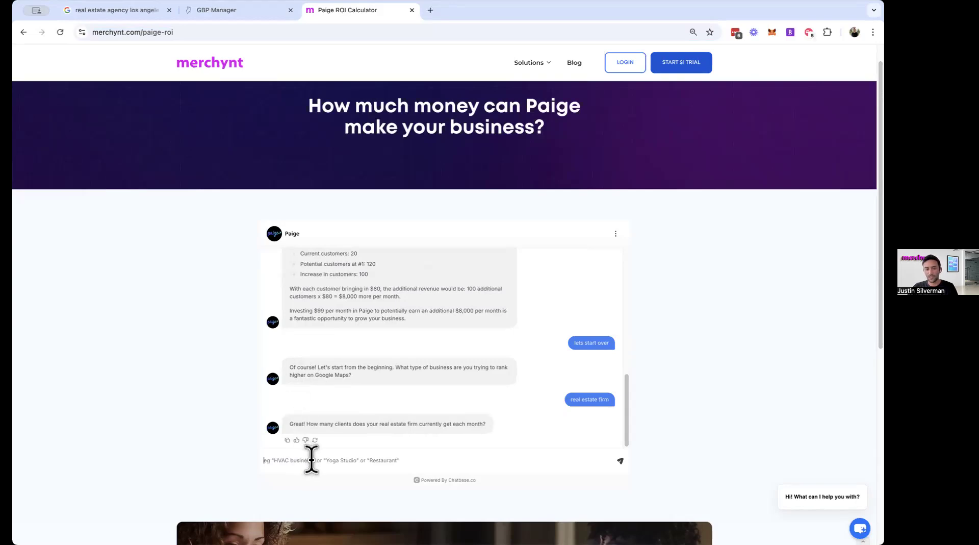
left_click(312, 459)
type("5")
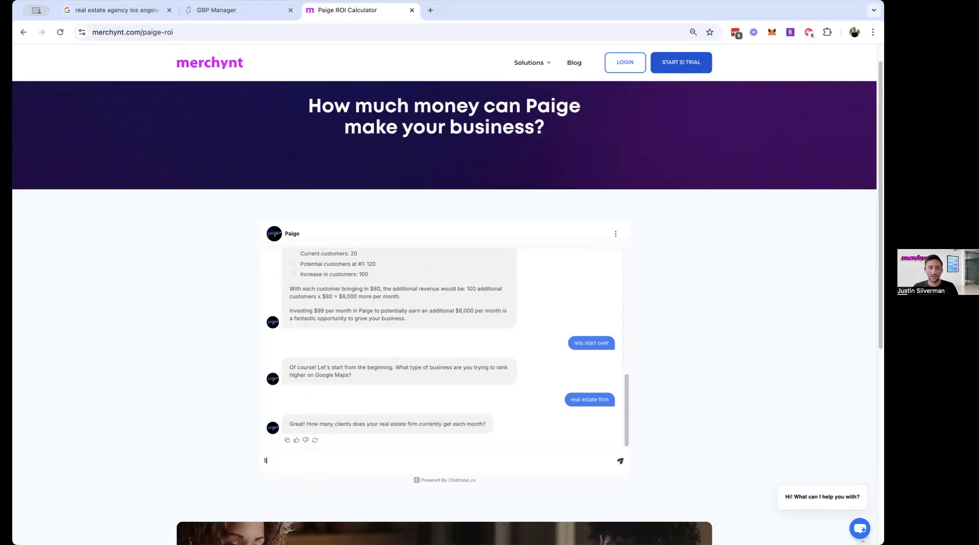
key("Return")
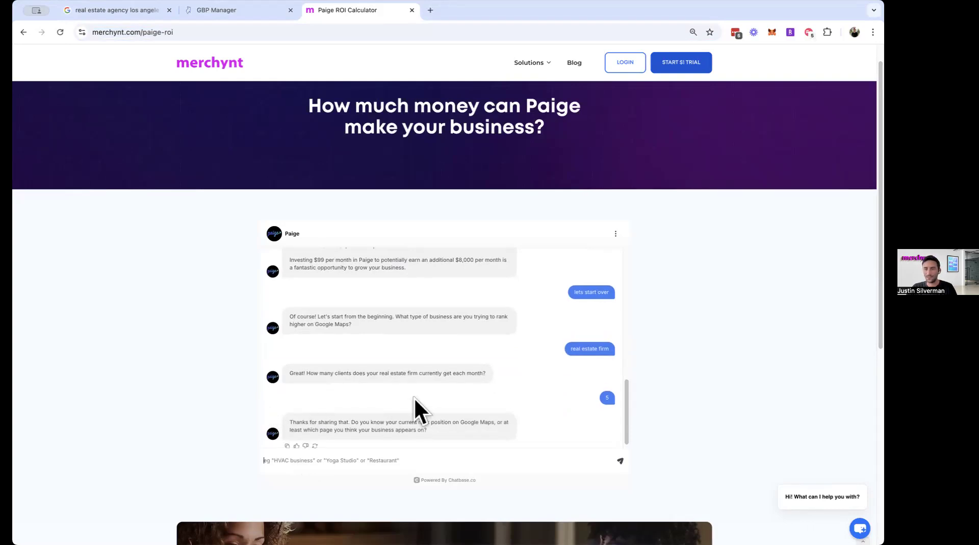
Answer Paige's question about the current Google Maps position with "7th ranking".
scroll(414, 397, "down", 1)
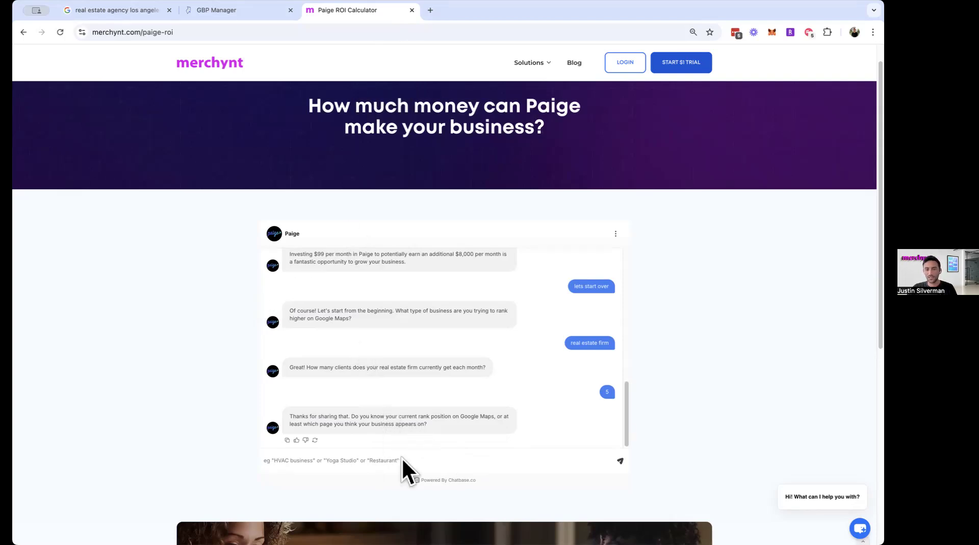
left_click(367, 461)
type("7")
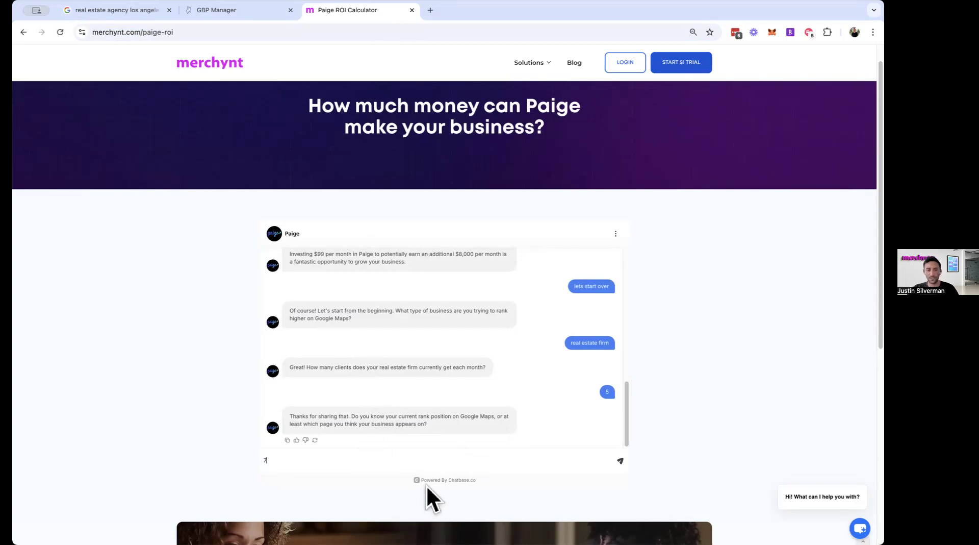
type("th")
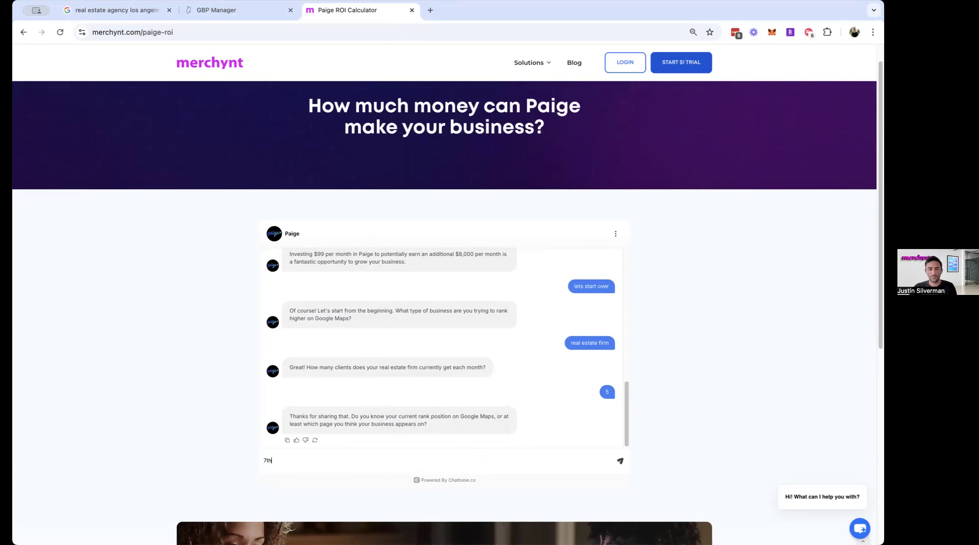
type(" ranking")
key("Return")
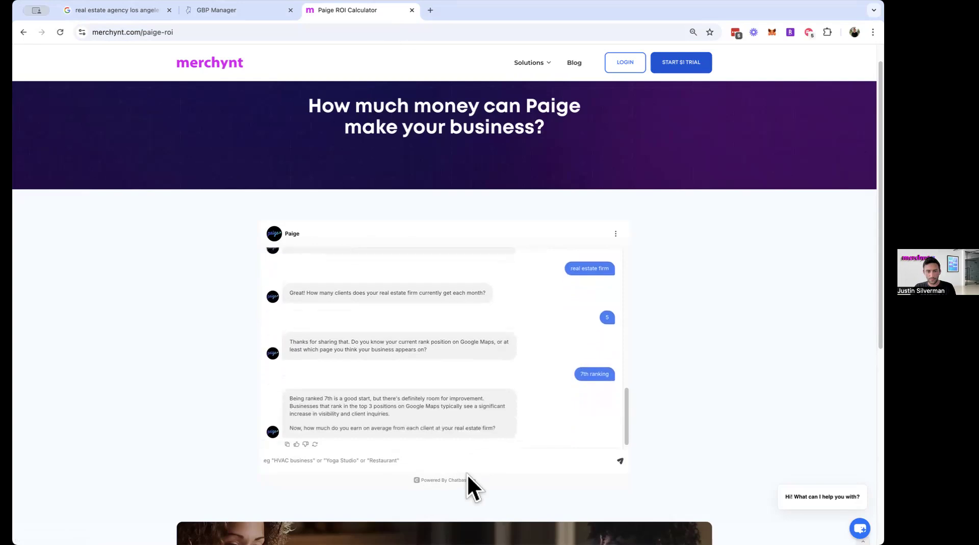
Send Paige $7500 as the average earnings per client to get the revenue estimate.
type("7")
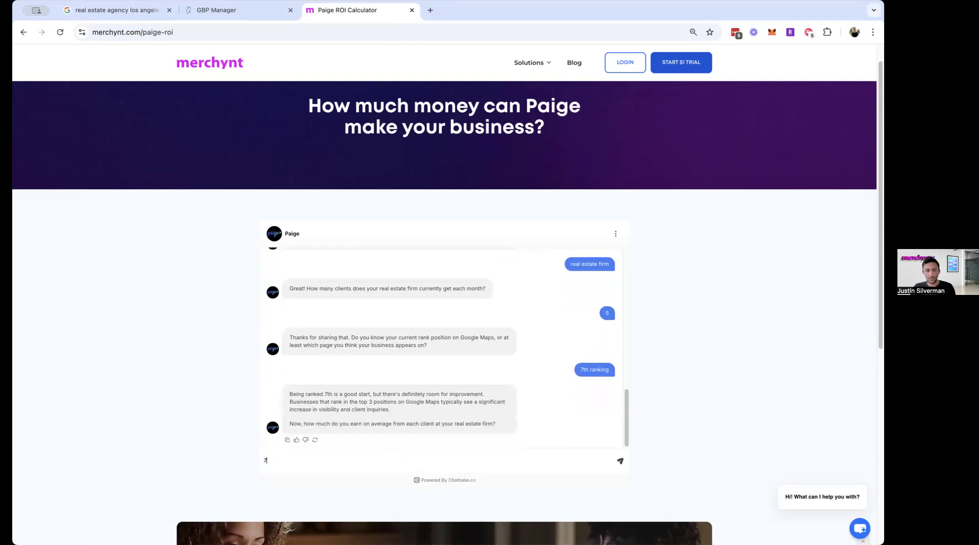
type("500$")
key("Return")
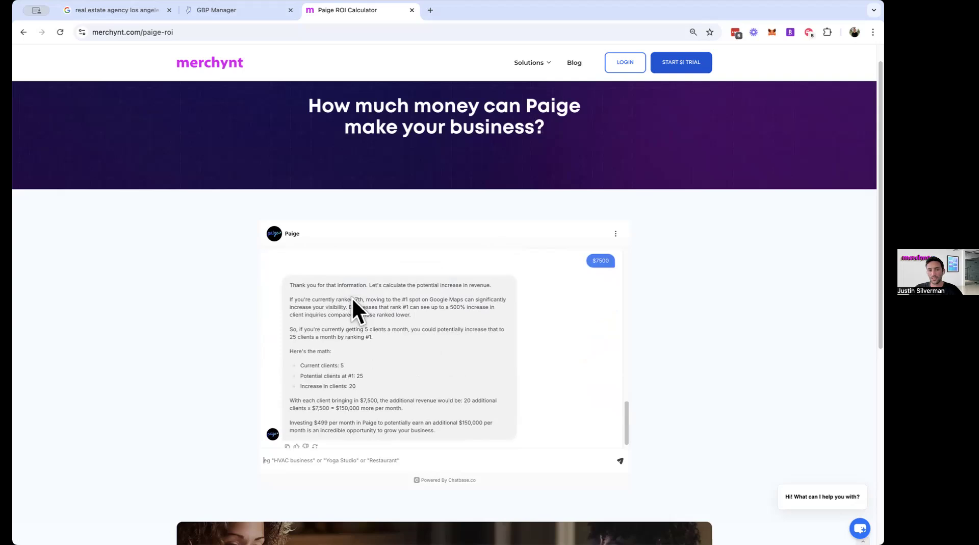
Examine Paige's revenue estimate, highlighting the percentage increase, the client numbers and the additional monthly revenue.
left_click_drag(449, 306, 492, 306)
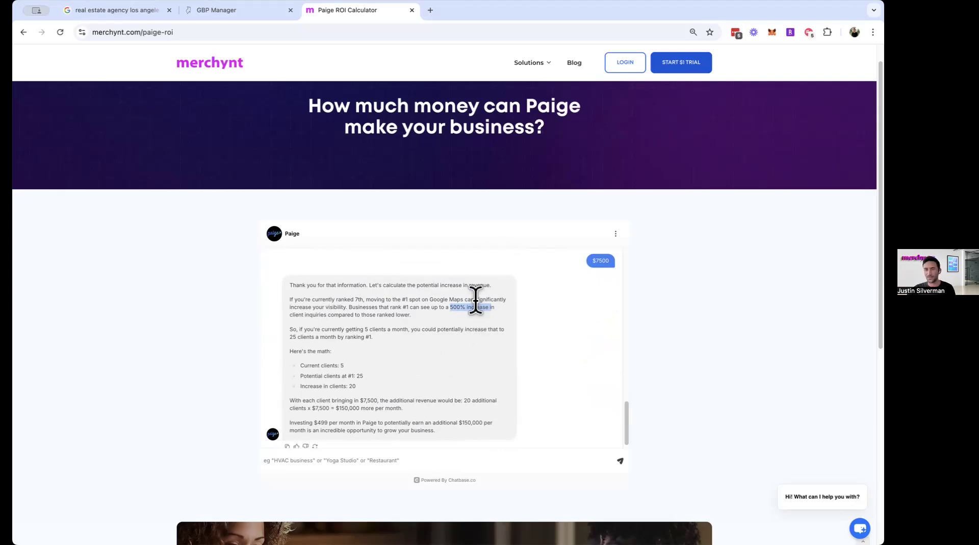
left_click(459, 307)
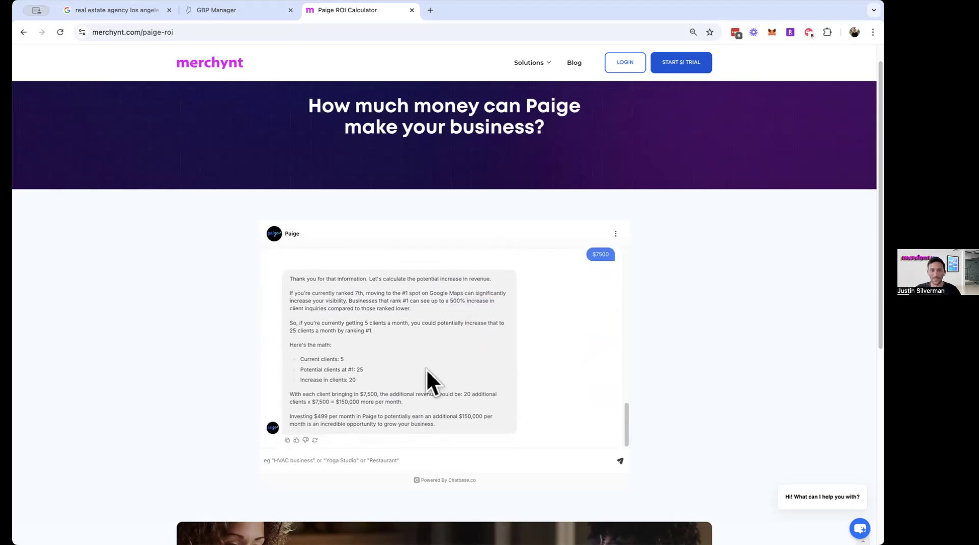
left_click_drag(337, 359, 340, 358)
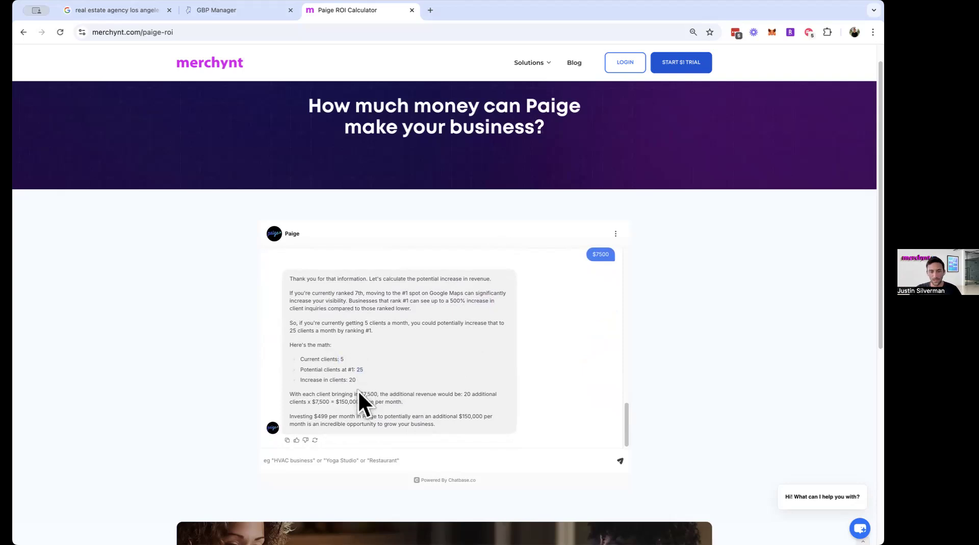
left_click(354, 383)
left_click_drag(335, 402, 393, 400)
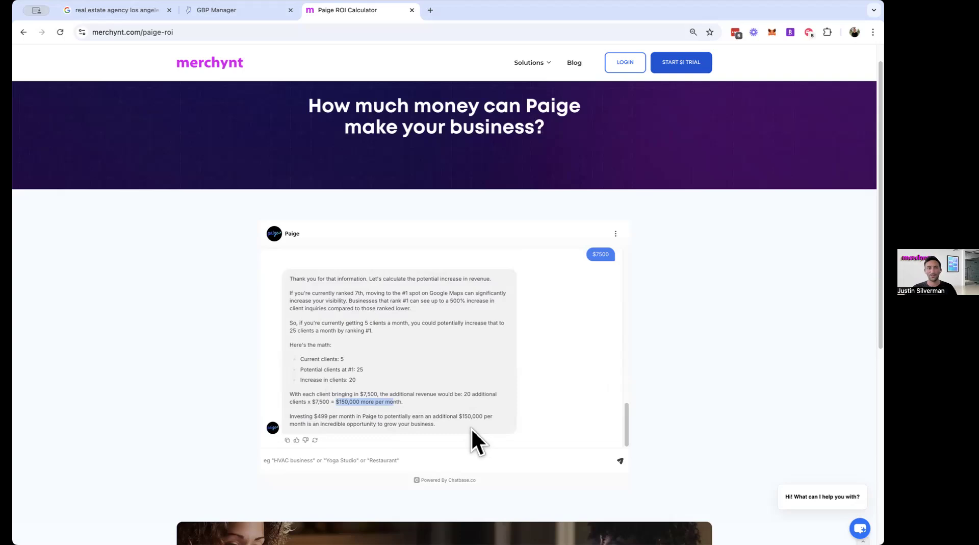
Go back to the start of the Los Angeles real estate agency results and open merchynt.com in a new tab.
left_click(111, 13)
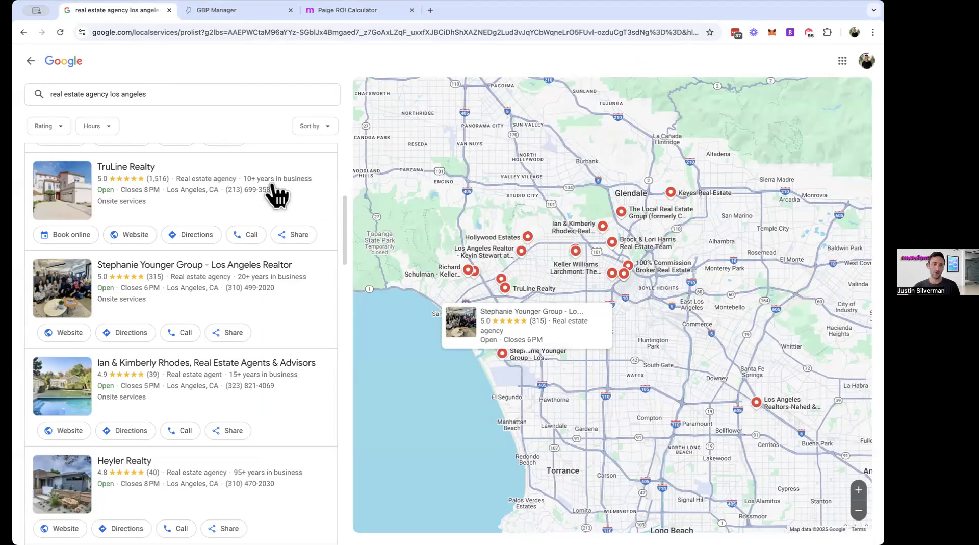
scroll(267, 221, "up", 4)
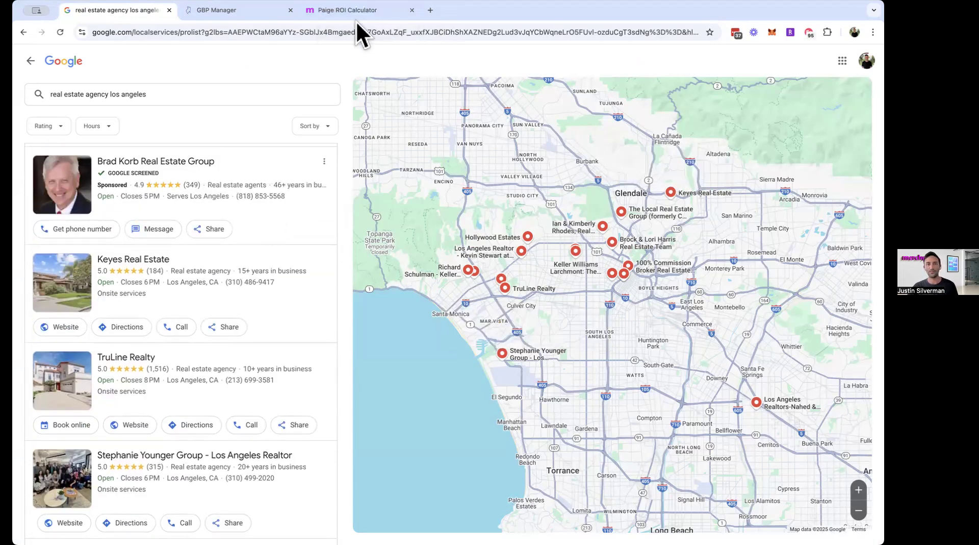
left_click(430, 10)
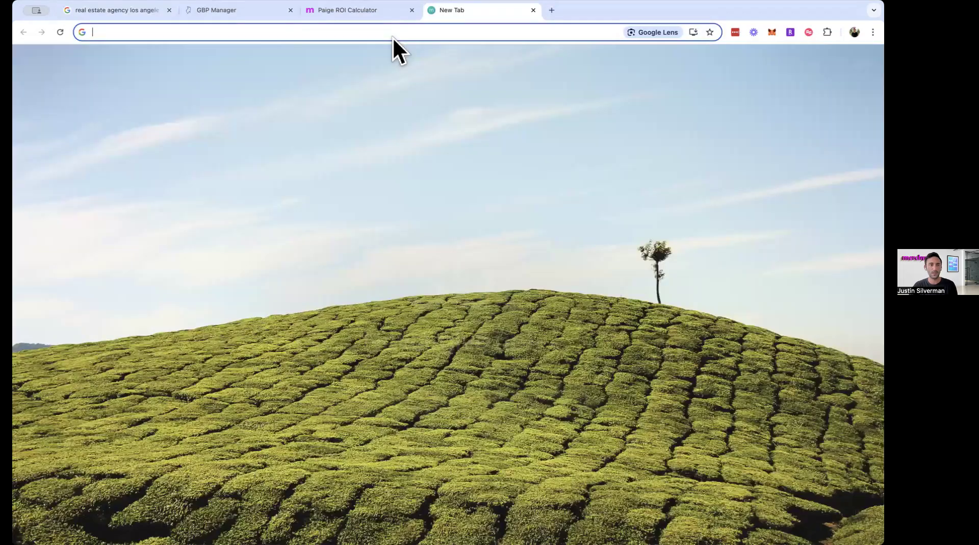
type("merchynt.com")
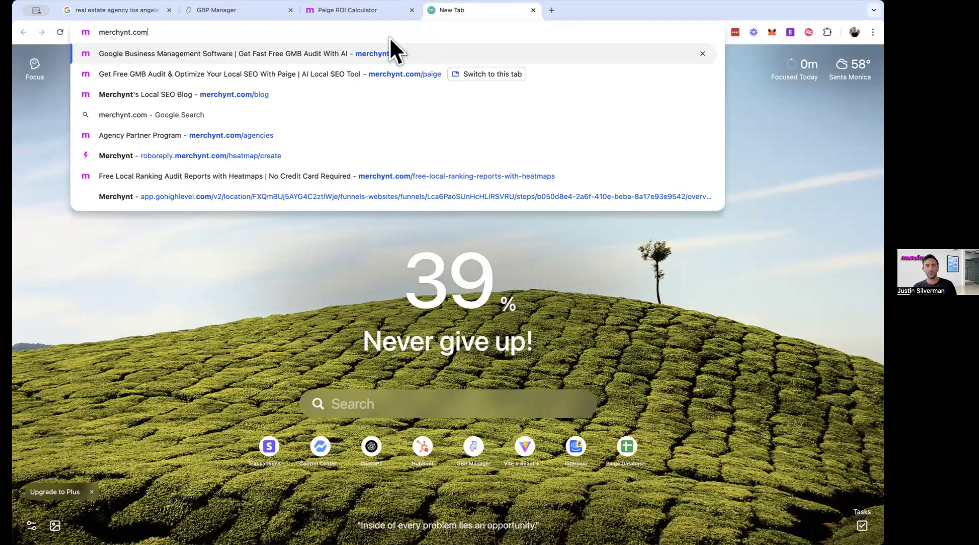
key("Return")
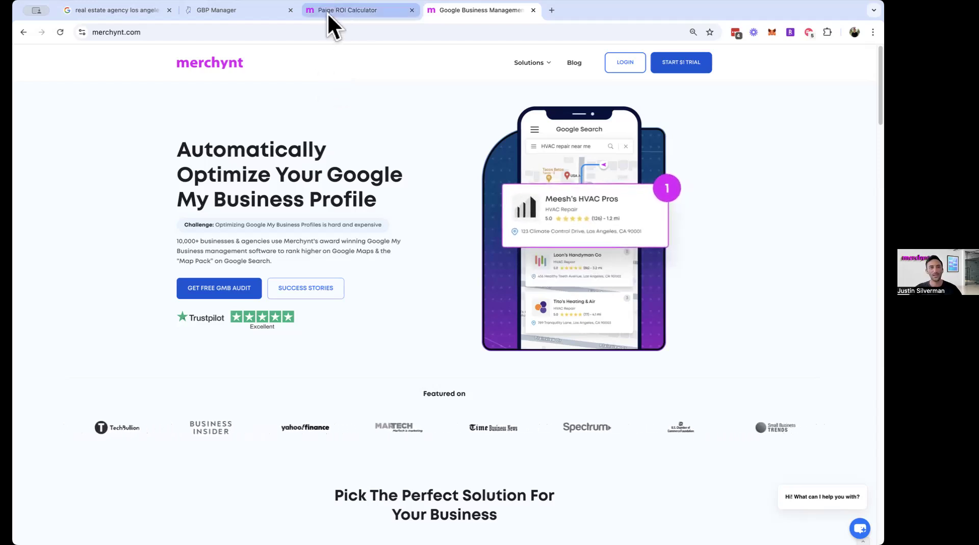
Return to the real estate agency results and open the lower-ranked Loveland Carr Group Hancock Park listing.
left_click(246, 12)
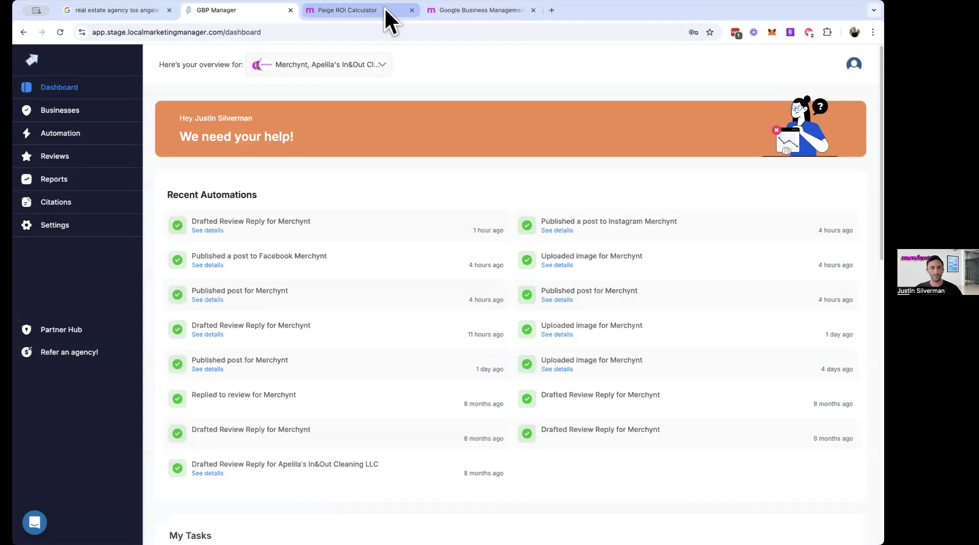
left_click(87, 9)
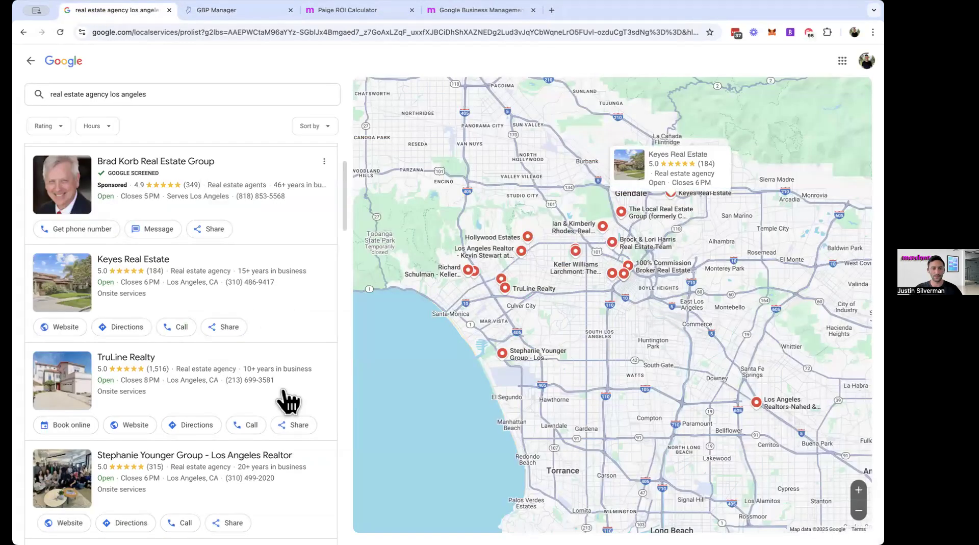
scroll(278, 391, "down", 5)
scroll(277, 389, "down", 10)
scroll(271, 382, "up", 5)
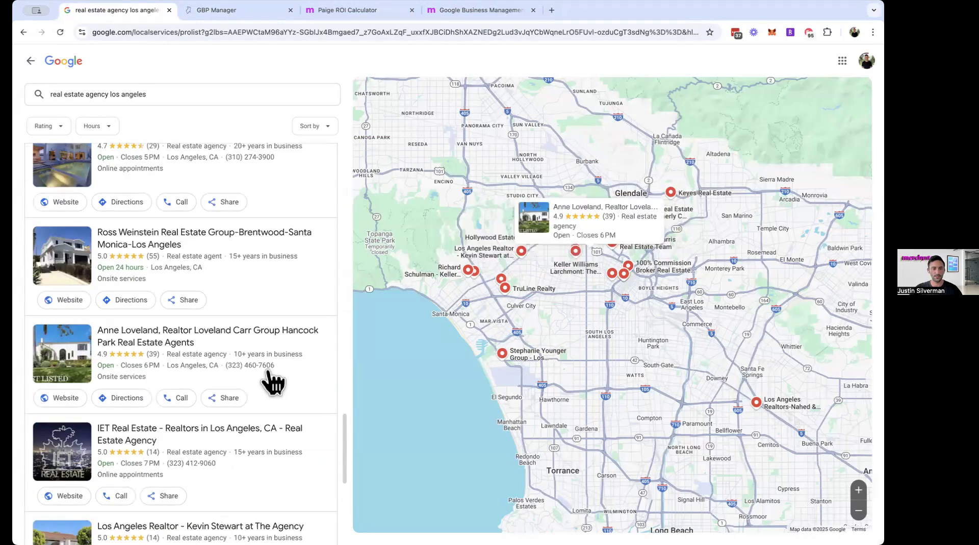
left_click(286, 355)
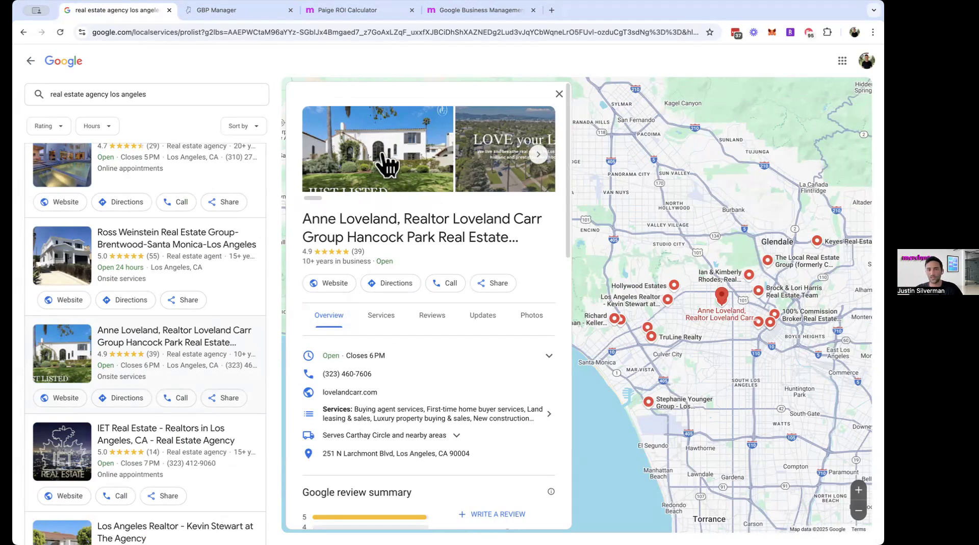
Open the Loveland Carr Group listing's photo gallery and look through its photo categories.
left_click(385, 160)
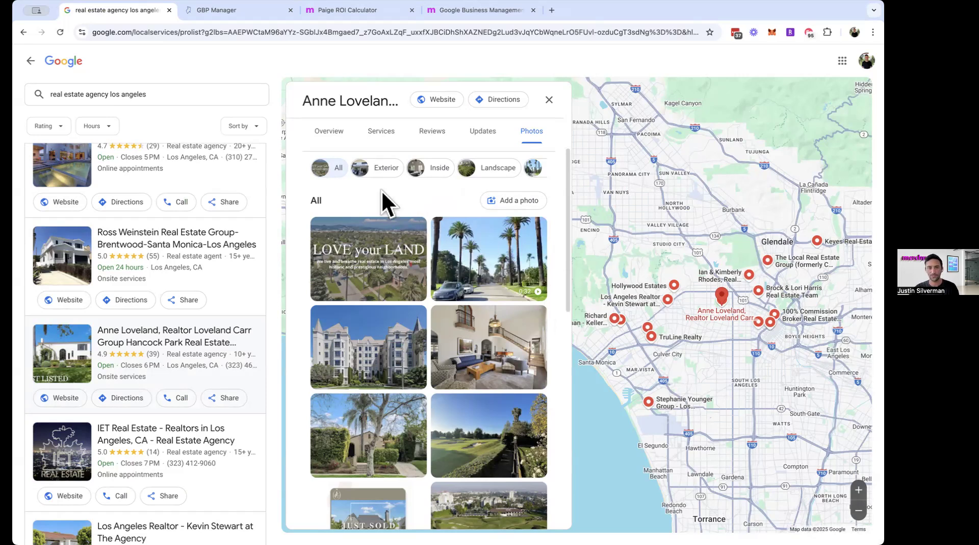
scroll(487, 172, "right", 4)
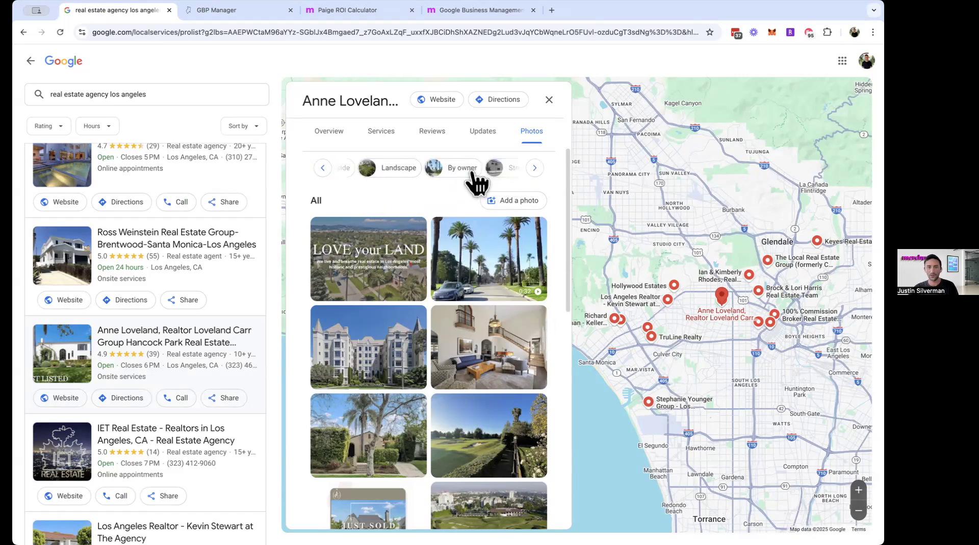
scroll(476, 181, "left", 4)
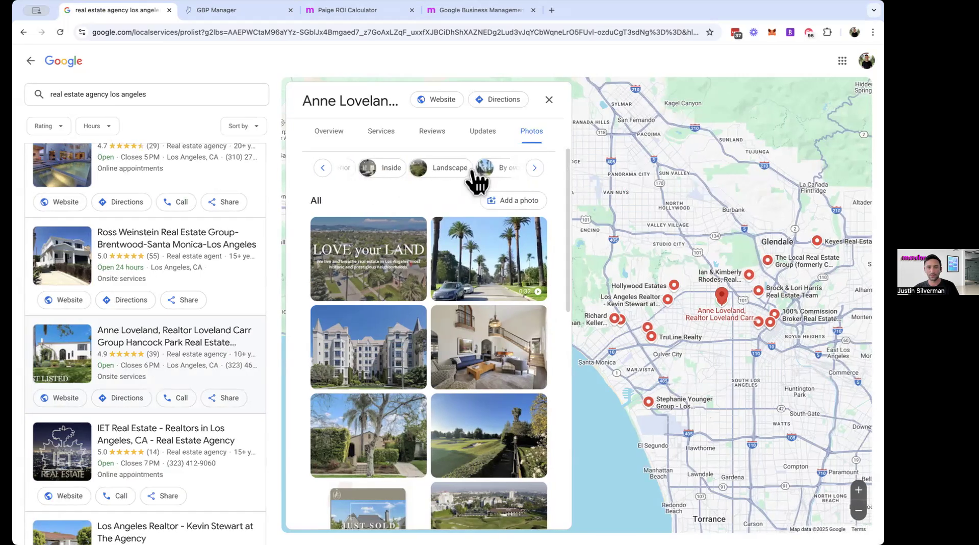
scroll(461, 185, "right", 4)
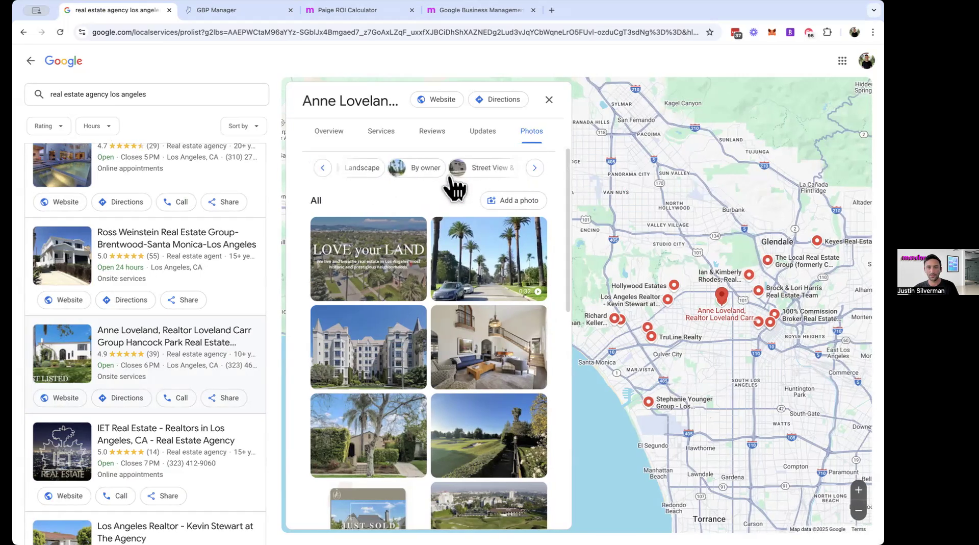
View the listing's photos at full size one after another, starting with "LOVE your LAND", and return to the gallery's categories.
left_click(368, 246)
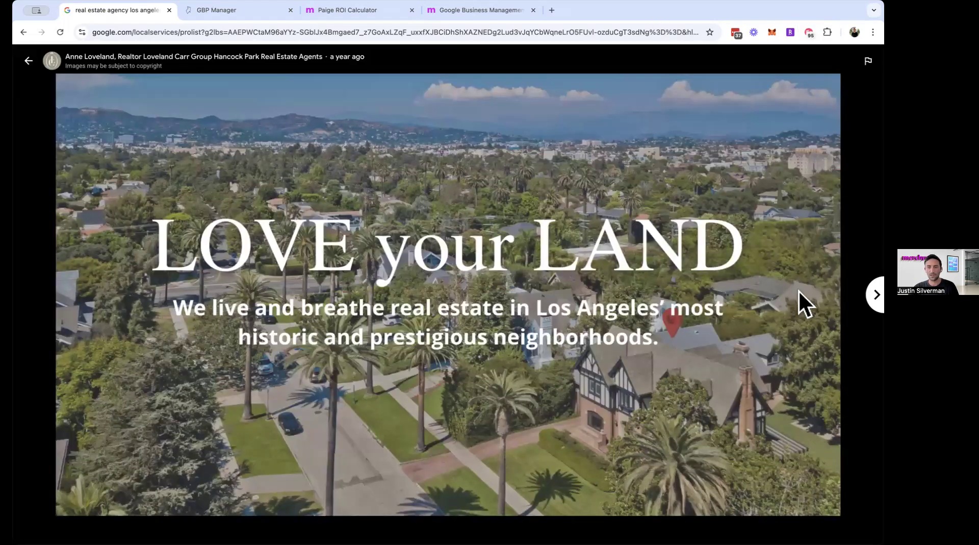
key("Right")
key("Right")
key("Right")
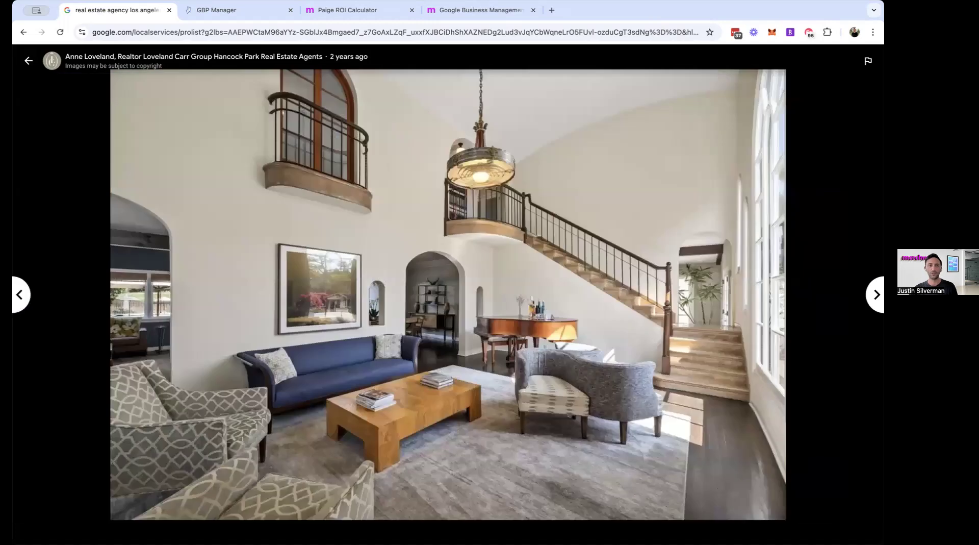
left_click(869, 298)
key("Right")
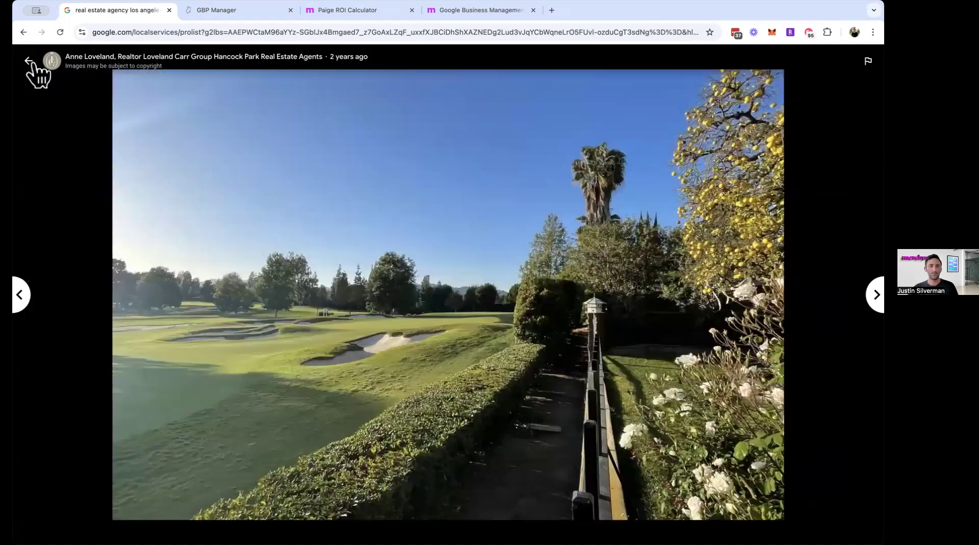
key("Escape")
scroll(424, 170, "left", 3)
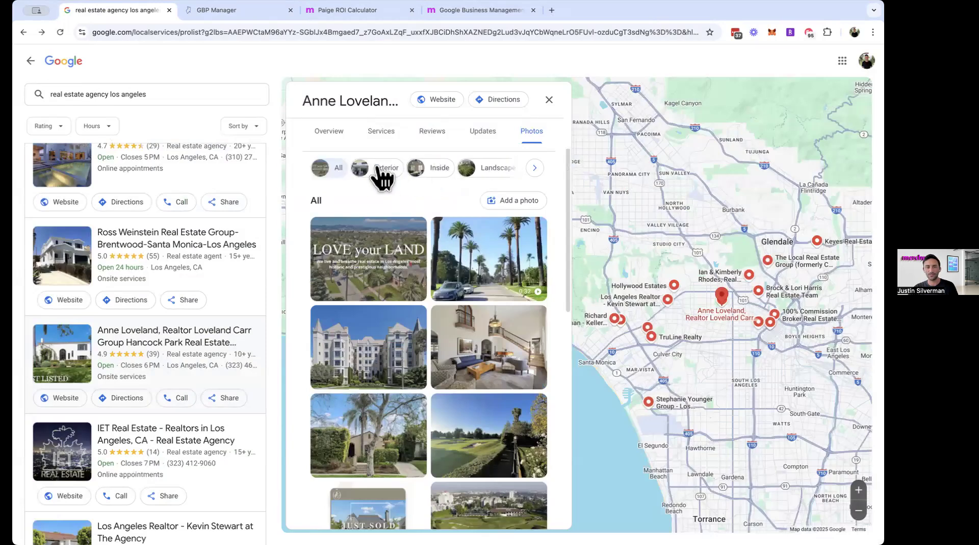
scroll(449, 178, "right", 2)
scroll(389, 180, "left", 5)
Reopen the Loveland Carr Group listing and examine its Google reviews and the owner's responses.
left_click(555, 102)
left_click(292, 349)
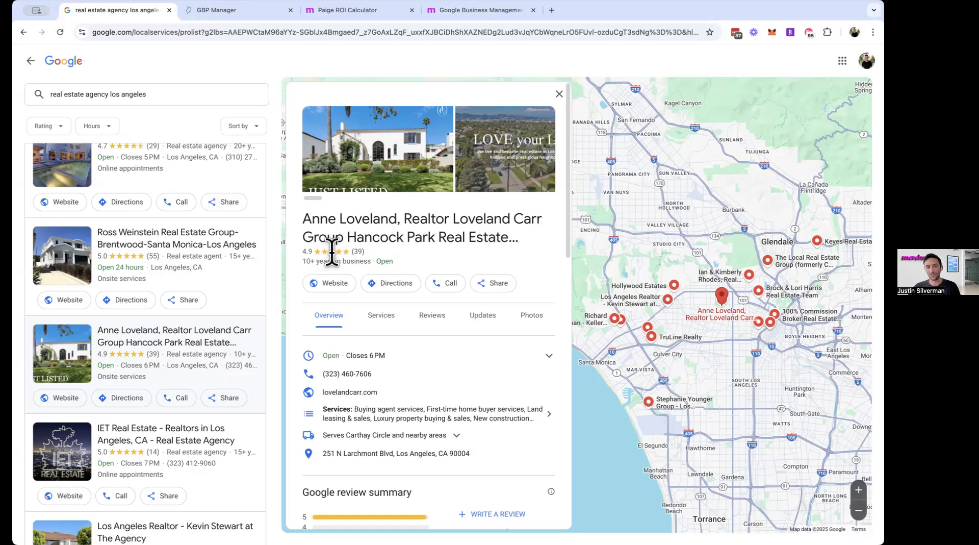
left_click(432, 316)
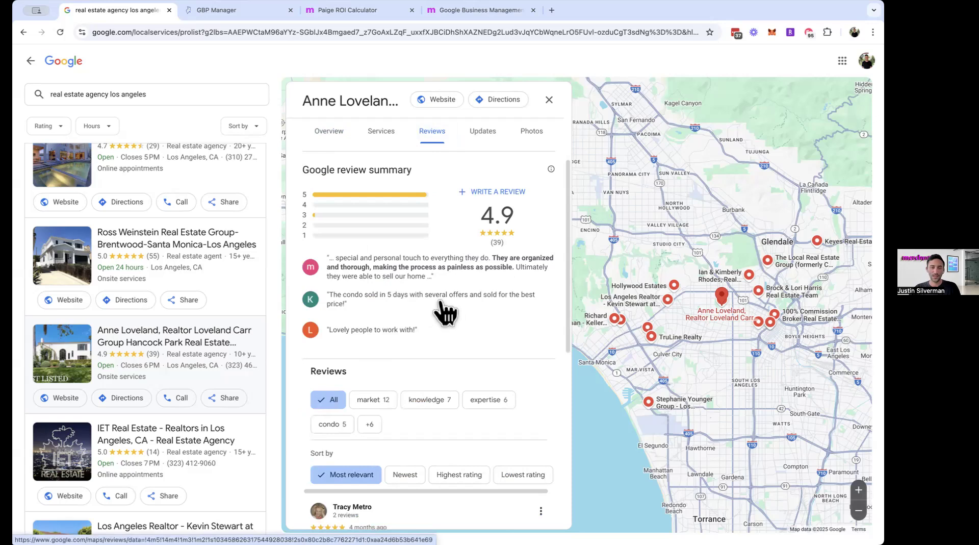
scroll(434, 345, "down", 6)
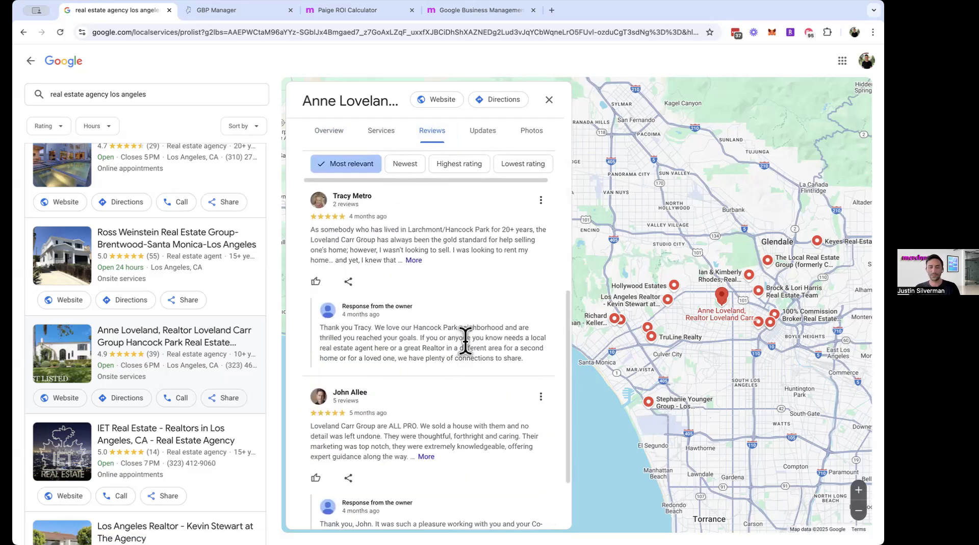
left_click_drag(320, 328, 496, 357)
left_click(492, 354)
scroll(408, 334, "up", 1)
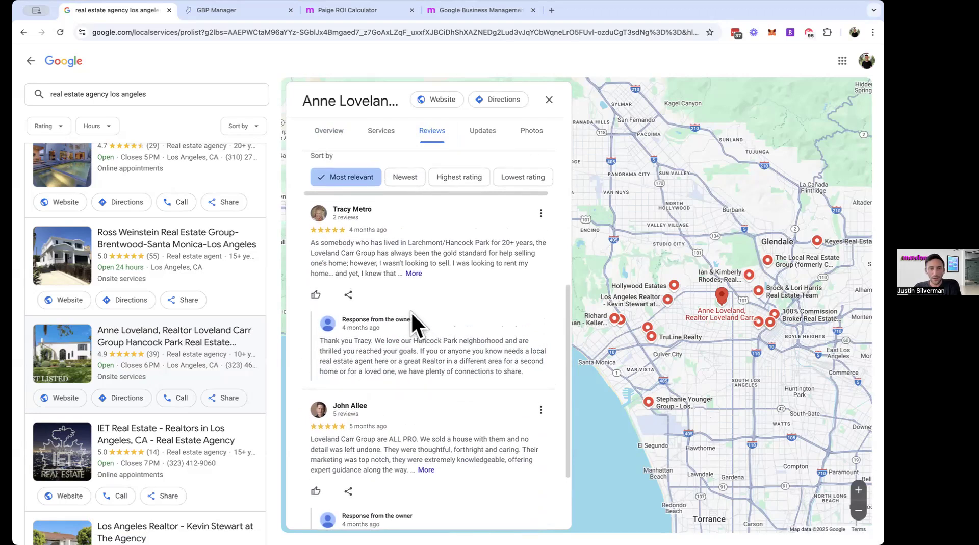
scroll(411, 310, "up", 3)
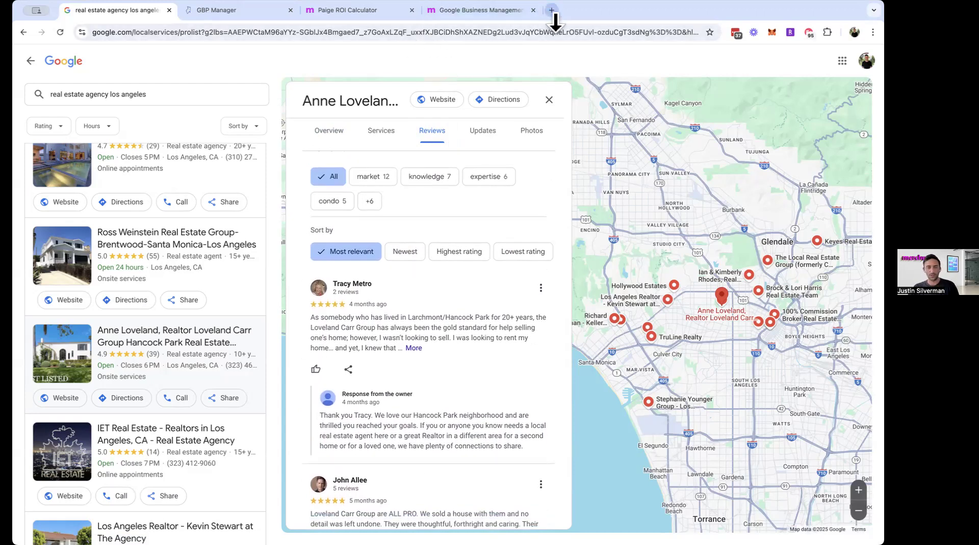
Search Google in a new tab for "best realtor for selling home in los angeles" and look through the web results.
left_click(551, 11)
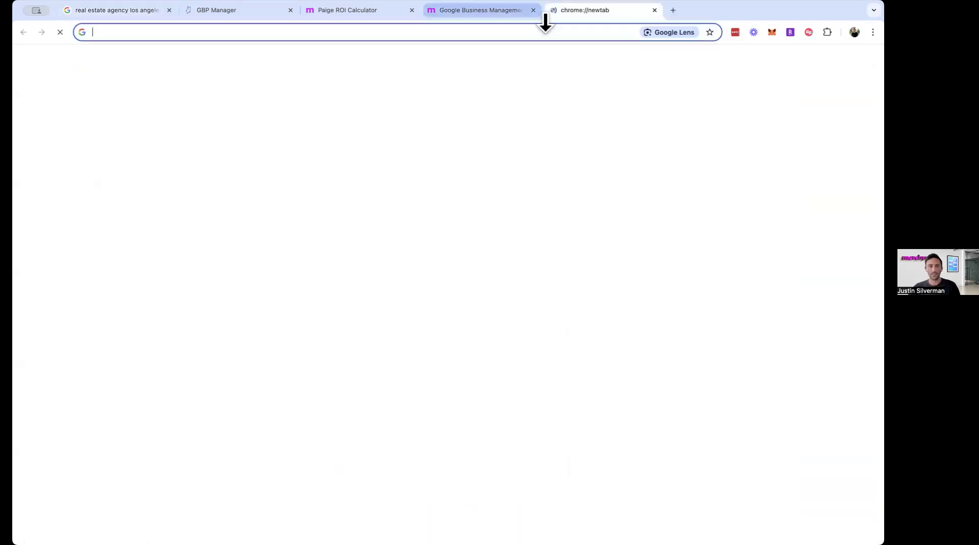
type("best realtor for sell")
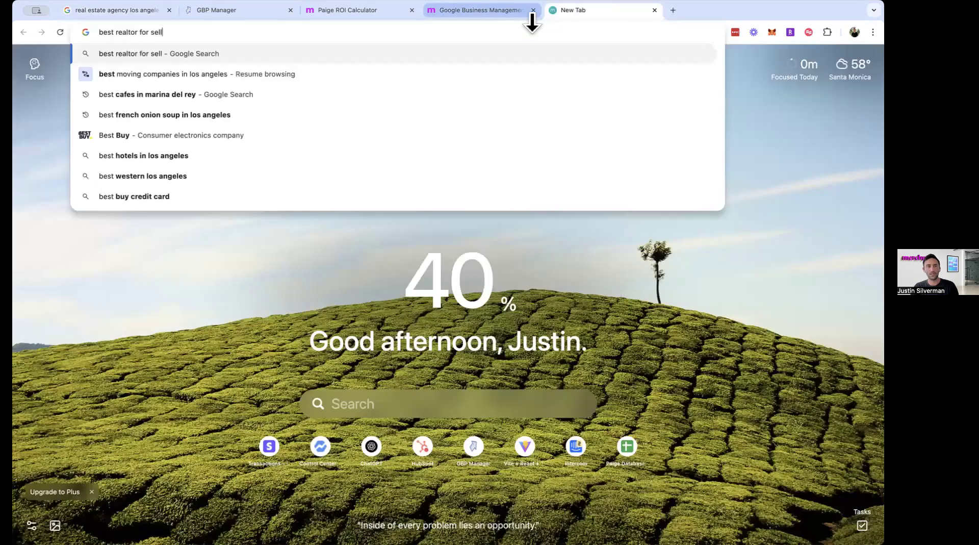
type("ing home in los angeles")
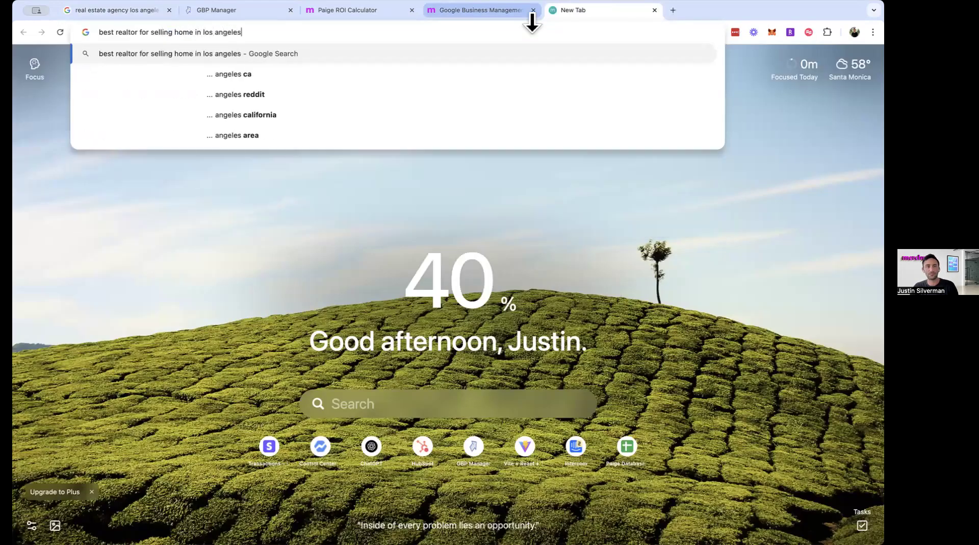
key("Return")
scroll(396, 114, "down", 15)
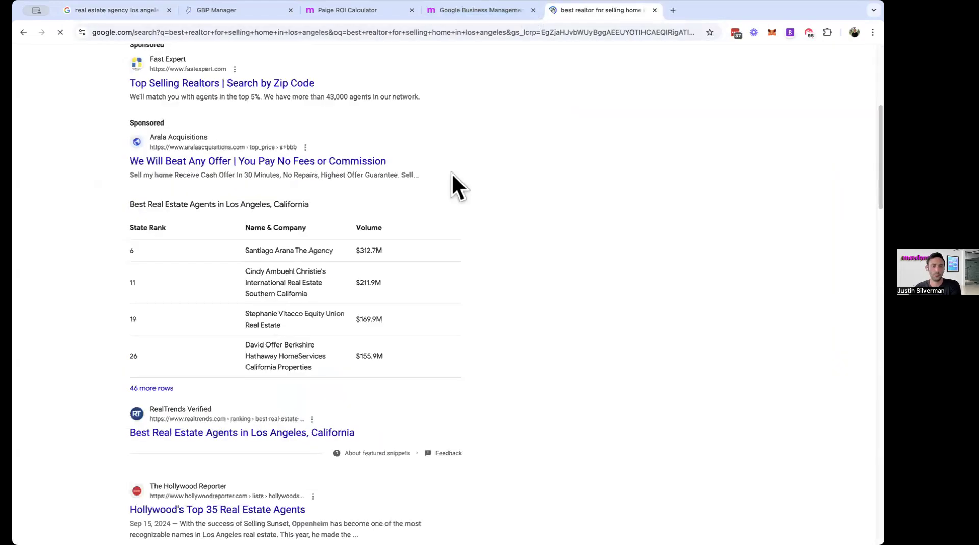
scroll(510, 286, "down", 15)
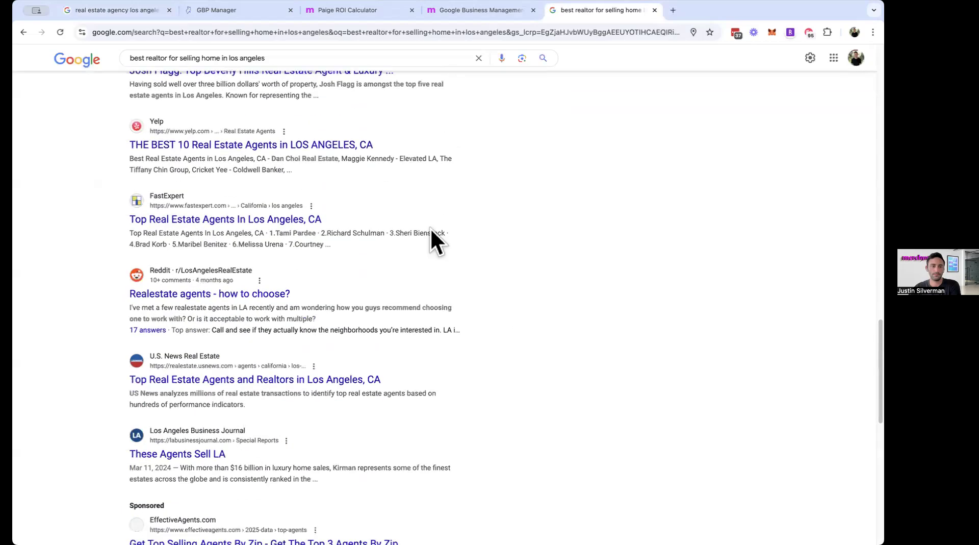
scroll(363, 240, "up", 12)
scroll(209, 179, "up", 10)
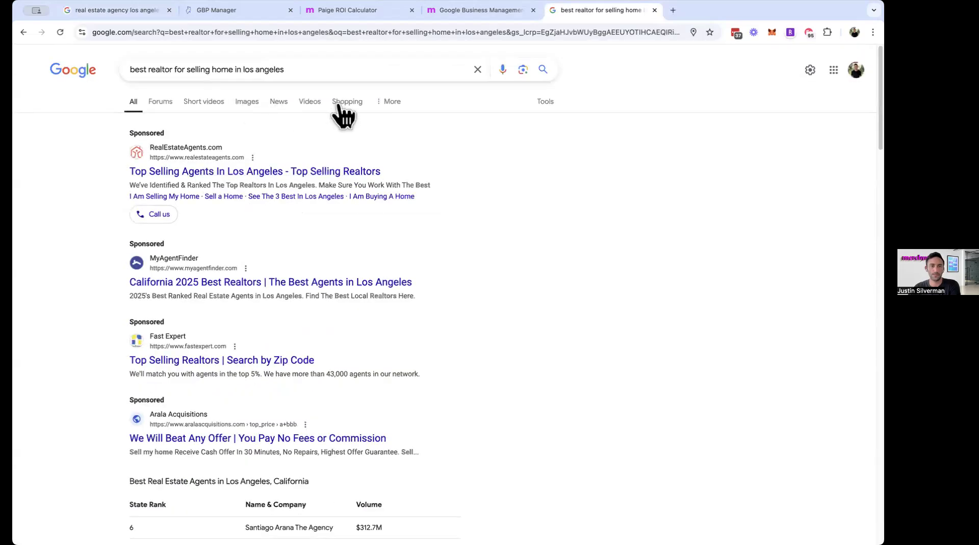
Show the same realtor search on Google Maps and look through the ranked business listings.
left_click(388, 101)
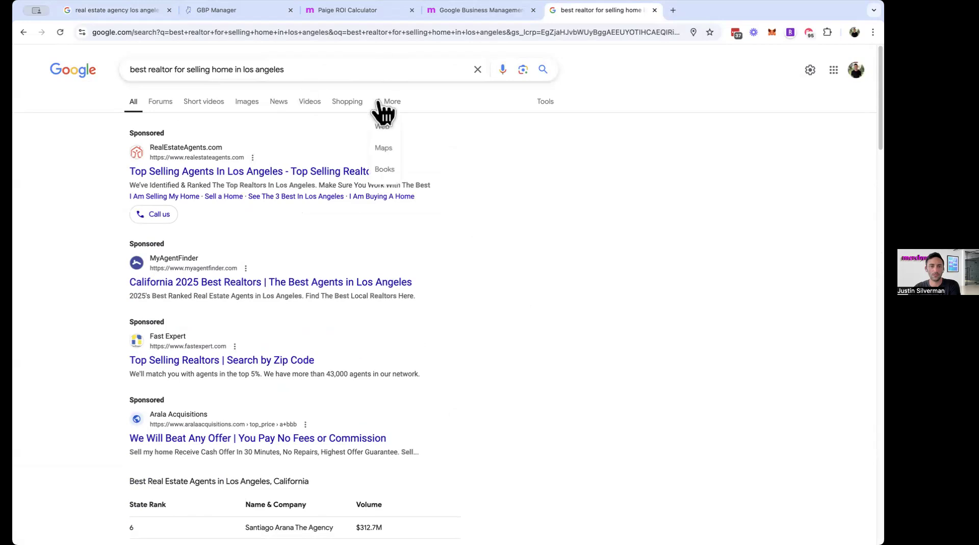
left_click(386, 148)
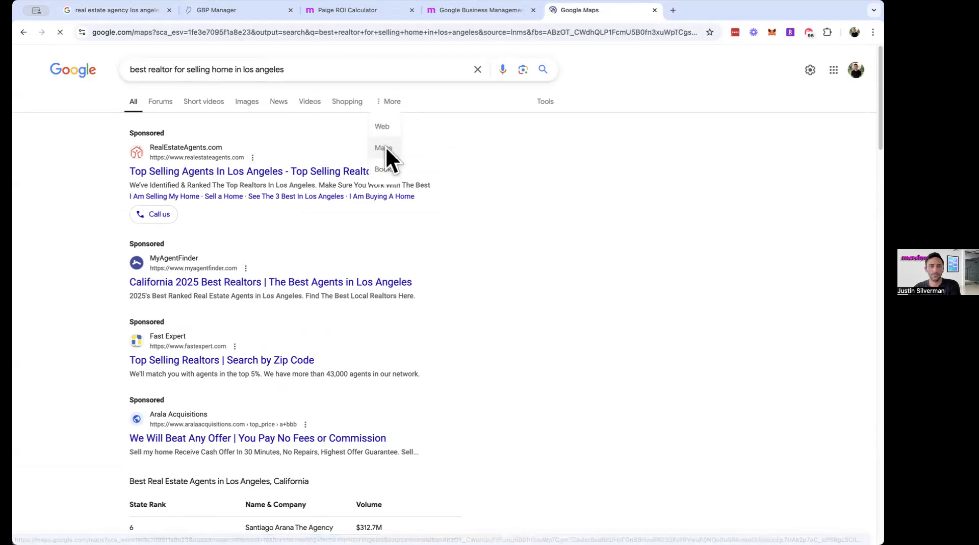
scroll(158, 367, "down", 10)
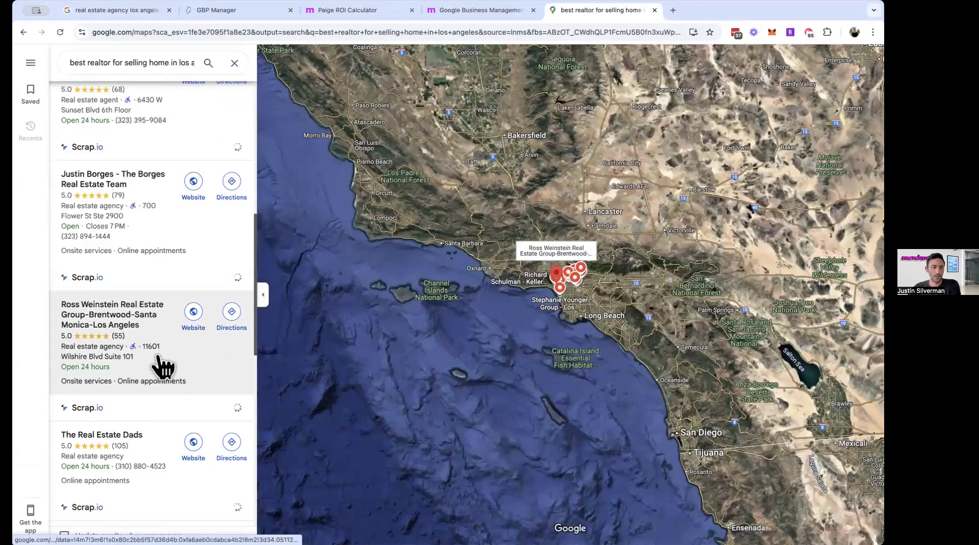
scroll(179, 386, "down", 2)
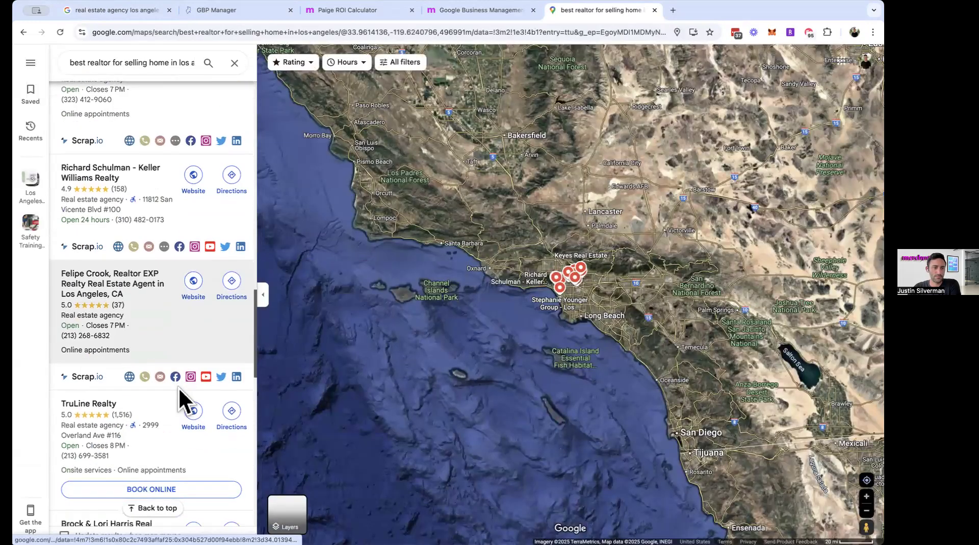
scroll(179, 389, "down", 10)
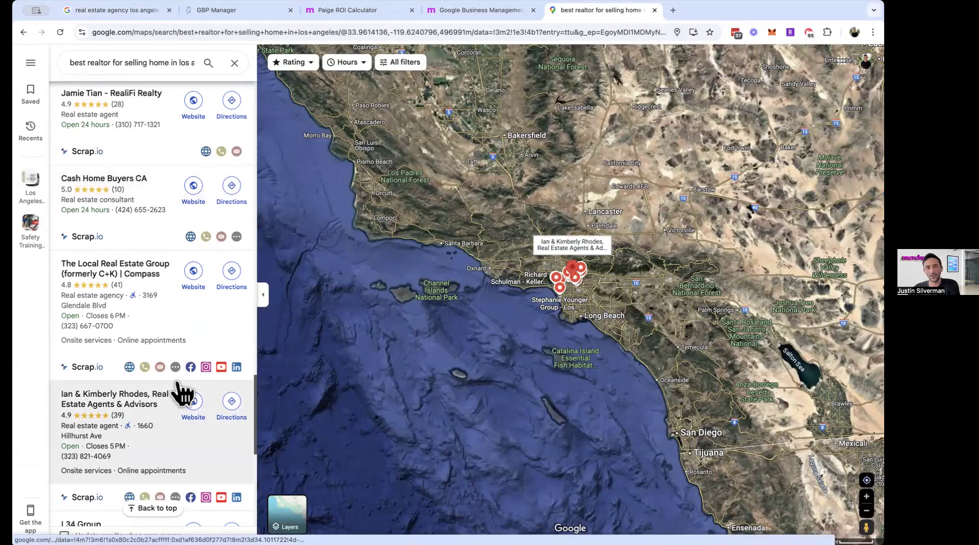
scroll(144, 428, "down", 1)
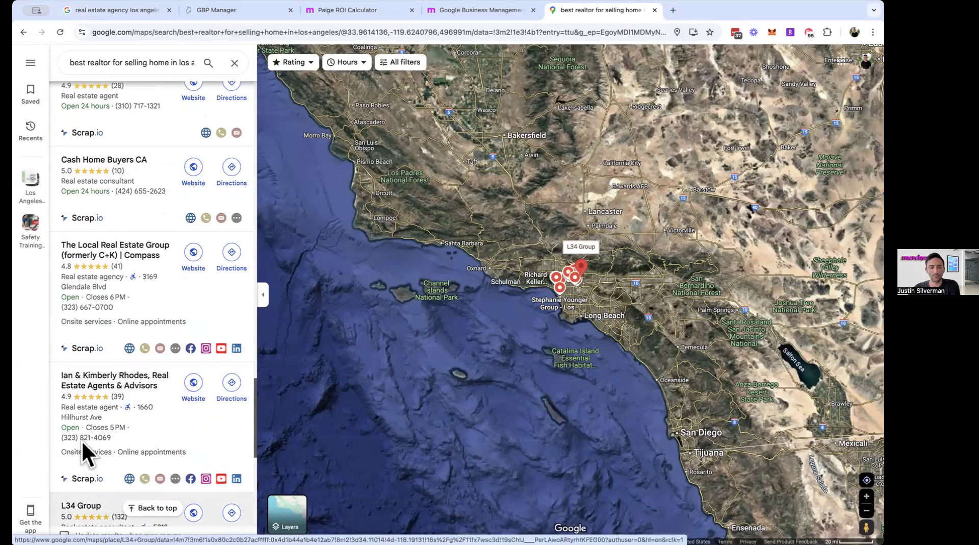
scroll(127, 400, "up", 10)
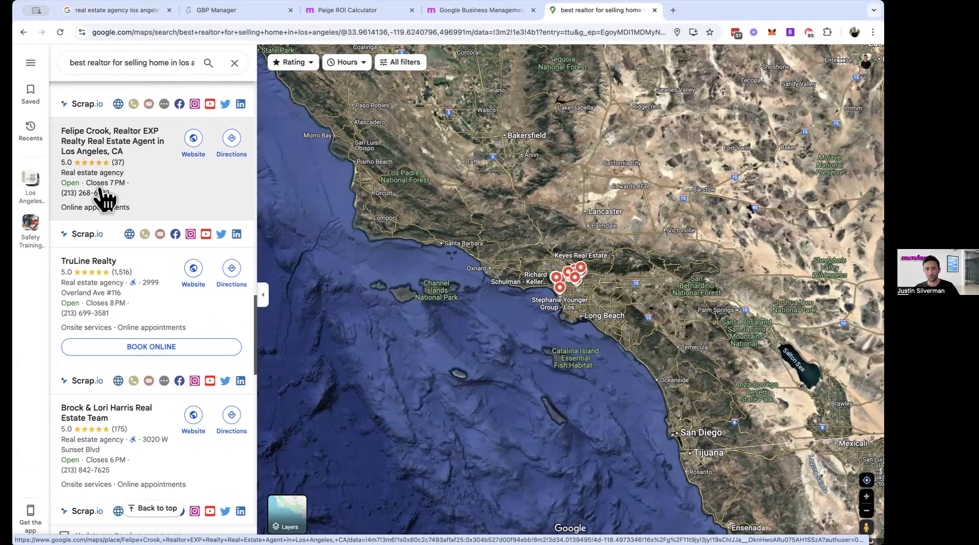
scroll(104, 198, "down", 10)
scroll(104, 196, "up", 3)
scroll(105, 196, "up", 5)
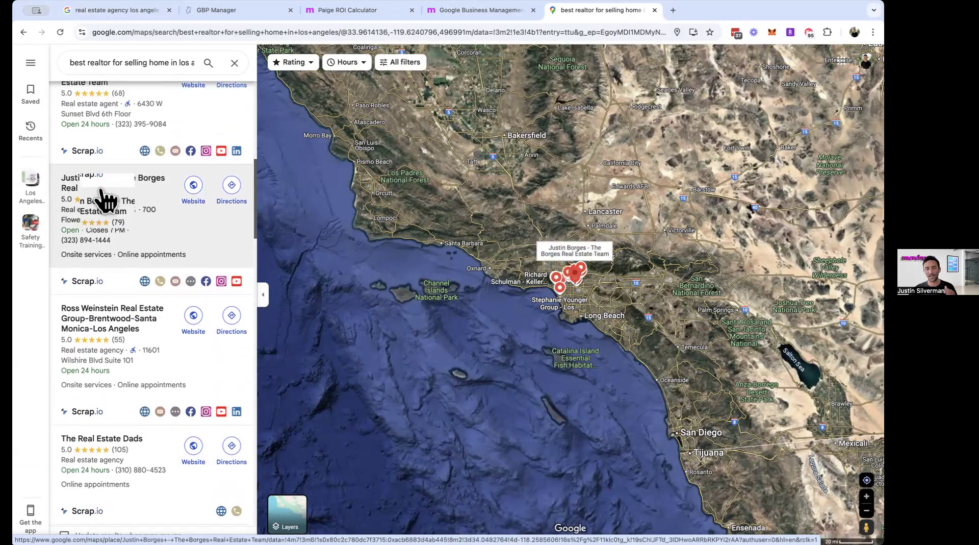
scroll(116, 202, "up", 5)
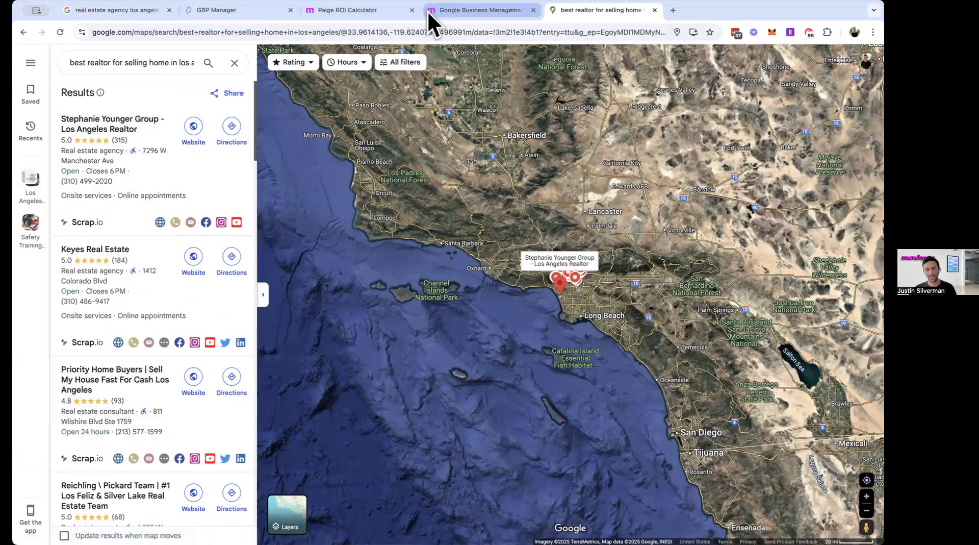
Return to the real estate agency results and examine the Loveland Carr Group listing's Google review summary.
left_click(441, 11)
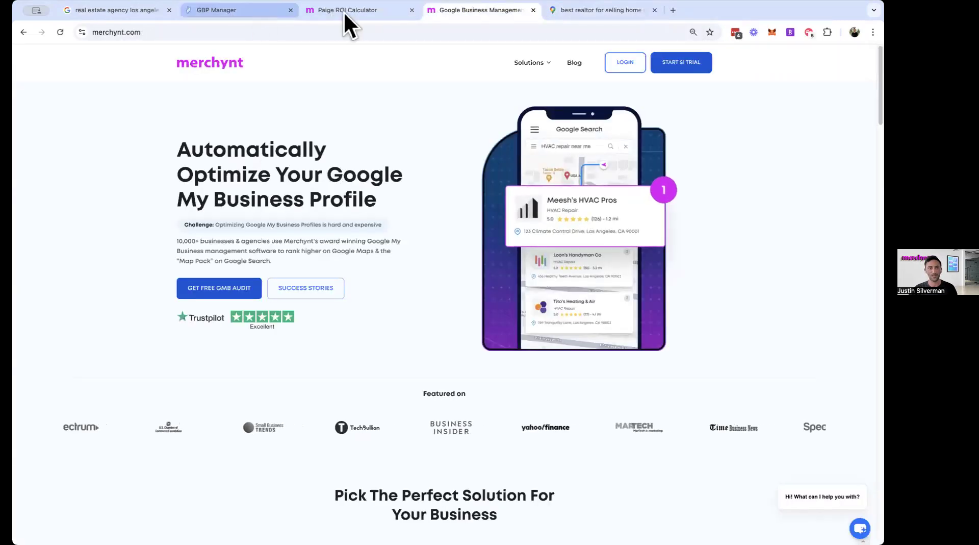
left_click(230, 10)
left_click(105, 11)
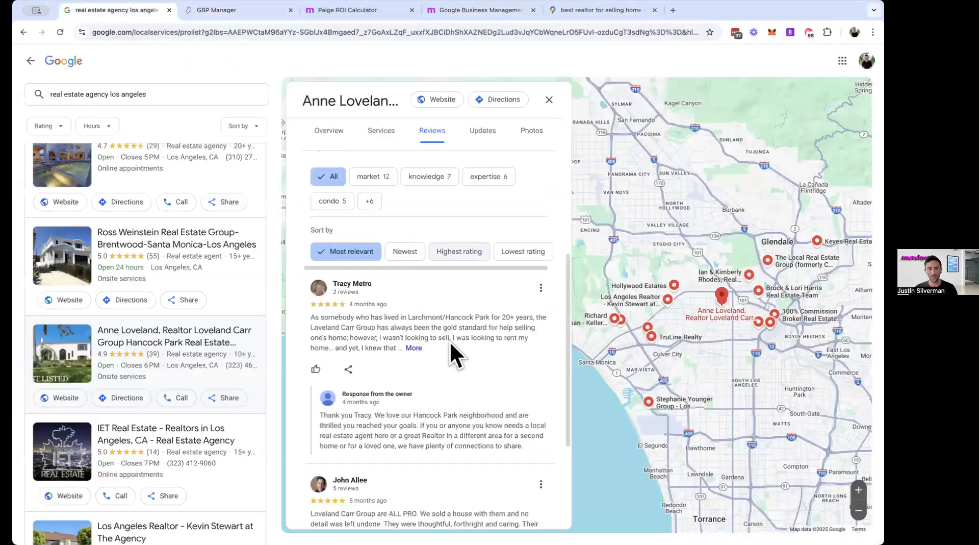
scroll(436, 332, "up", 5)
scroll(428, 357, "down", 4)
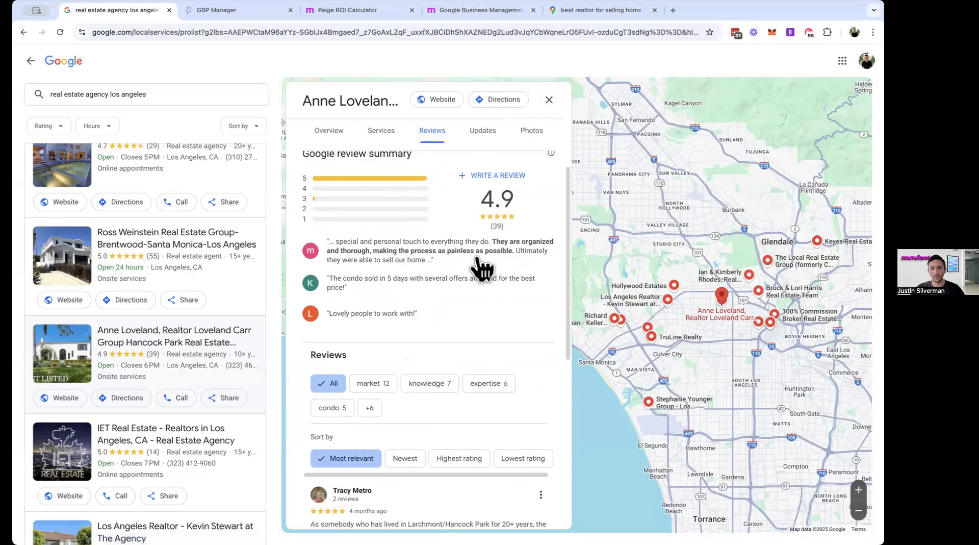
scroll(483, 266, "down", 2)
Open the Weinstein Real Estate Group listing instead and examine its full list of services.
left_click(549, 100)
left_click(275, 269)
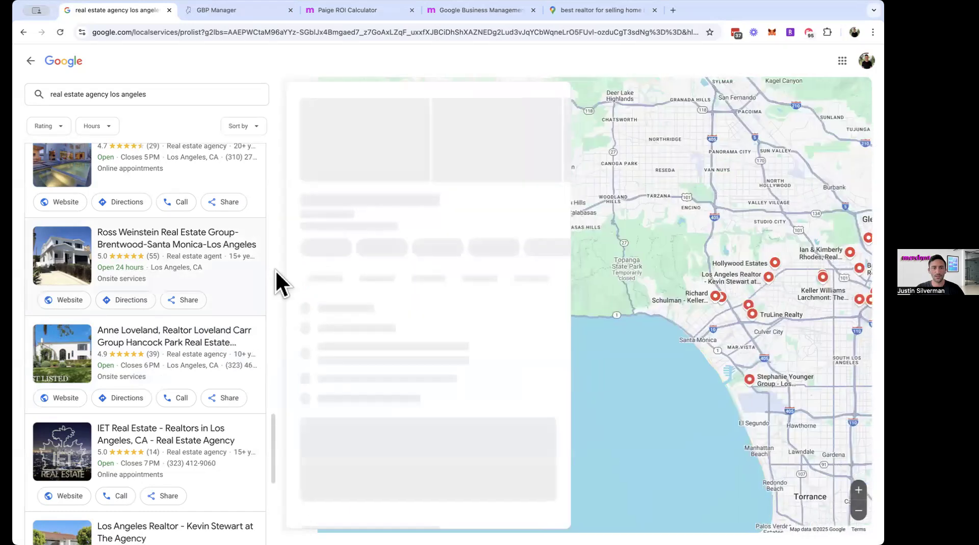
left_click(383, 315)
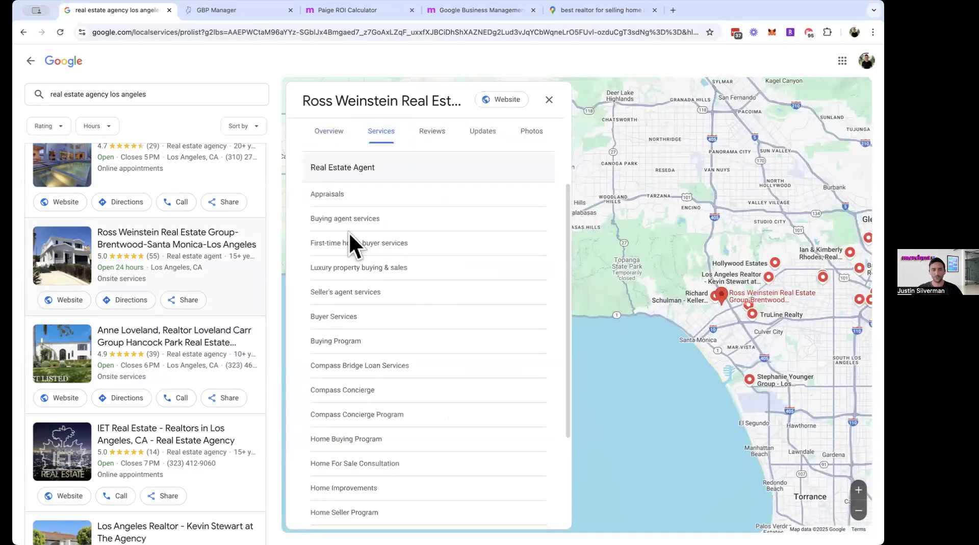
scroll(357, 263, "down", 4)
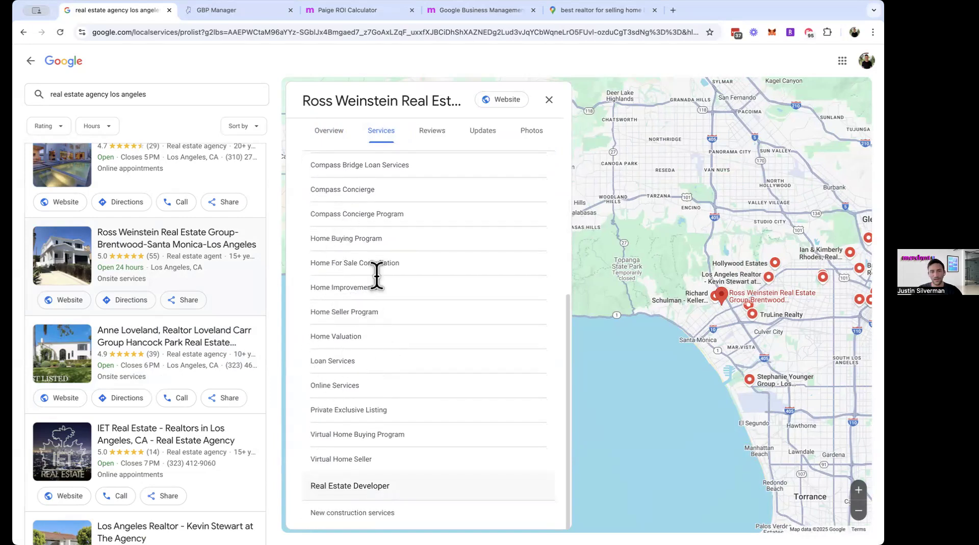
scroll(363, 305, "up", 4)
scroll(367, 336, "up", 4)
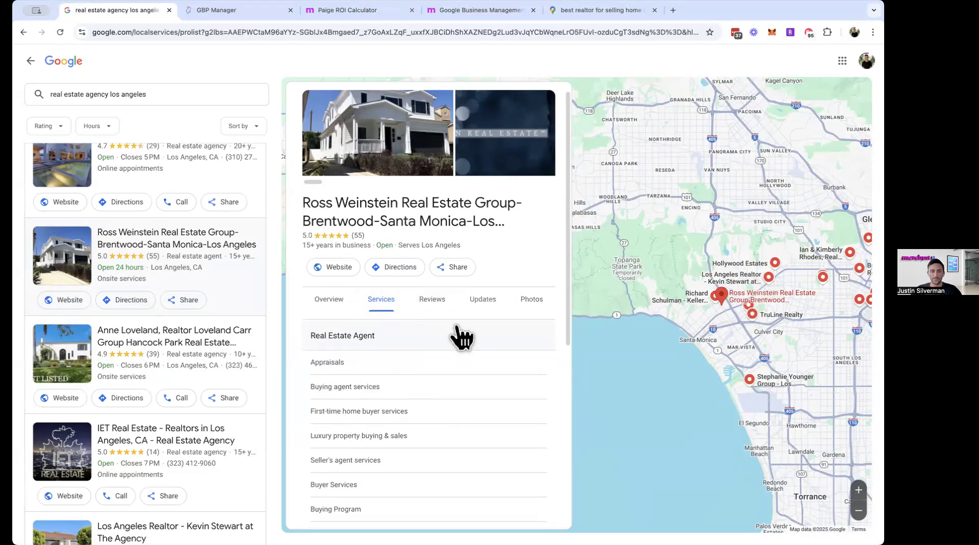
Open the Weinstein Real Estate Group listing's updates and look through its recent posts.
scroll(461, 337, "up", 1)
left_click(479, 315)
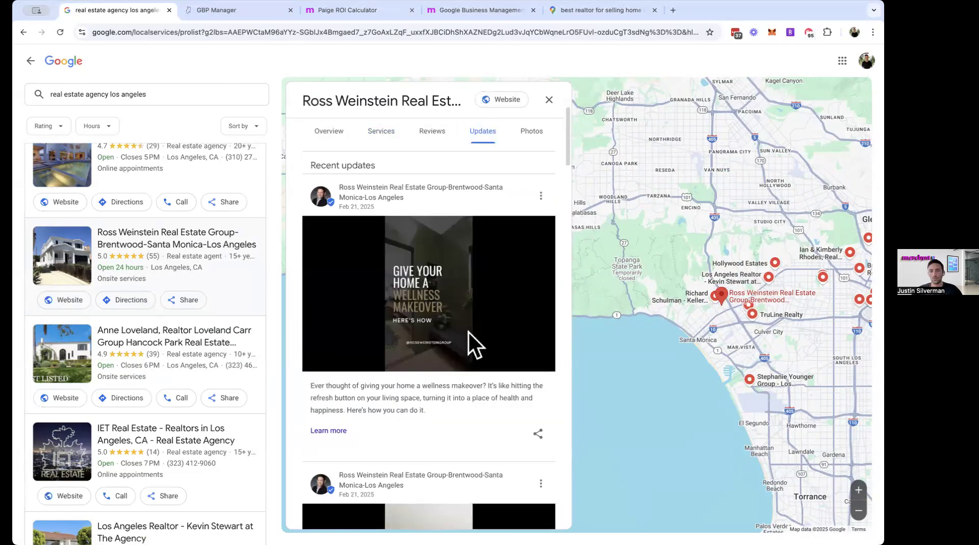
scroll(466, 330, "up", 1)
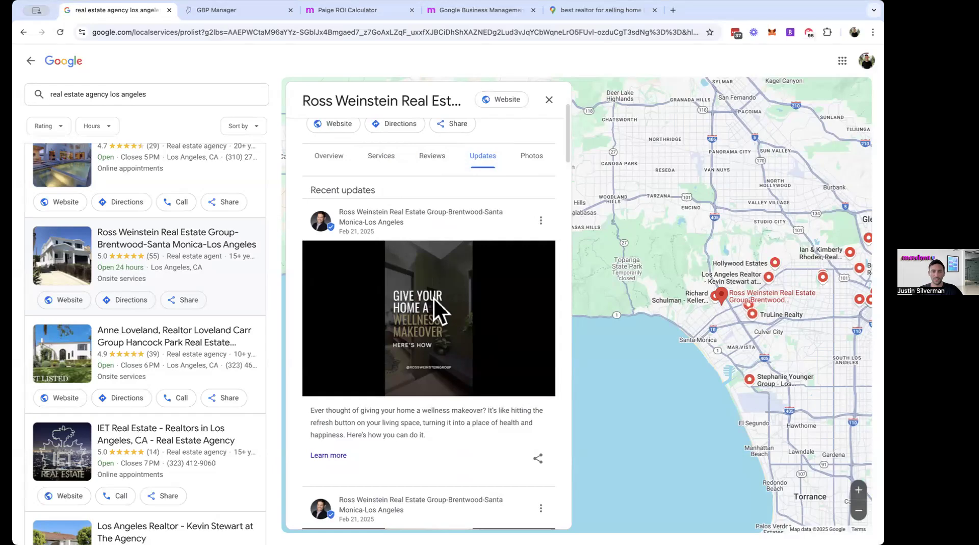
scroll(442, 306, "down", 1)
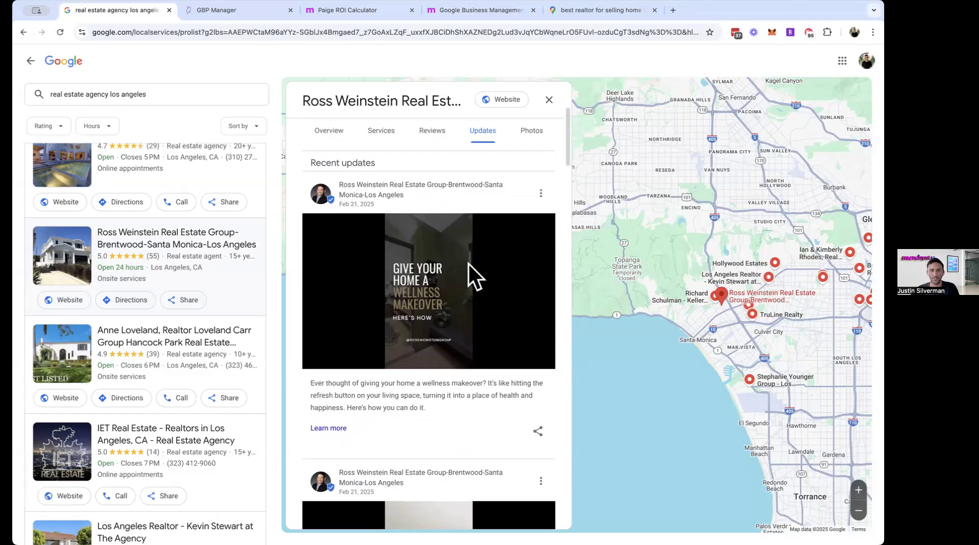
scroll(459, 268, "up", 3)
scroll(530, 249, "down", 5)
scroll(528, 246, "down", 3)
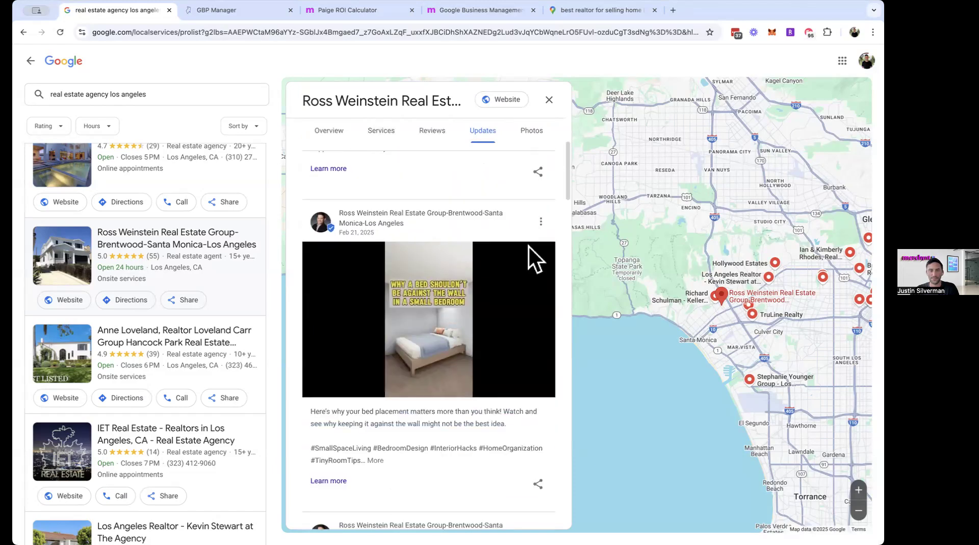
scroll(528, 247, "up", 8)
Go to the Weinstein listing's overview, expand the business description in full and highlight its whole text.
left_click(318, 319)
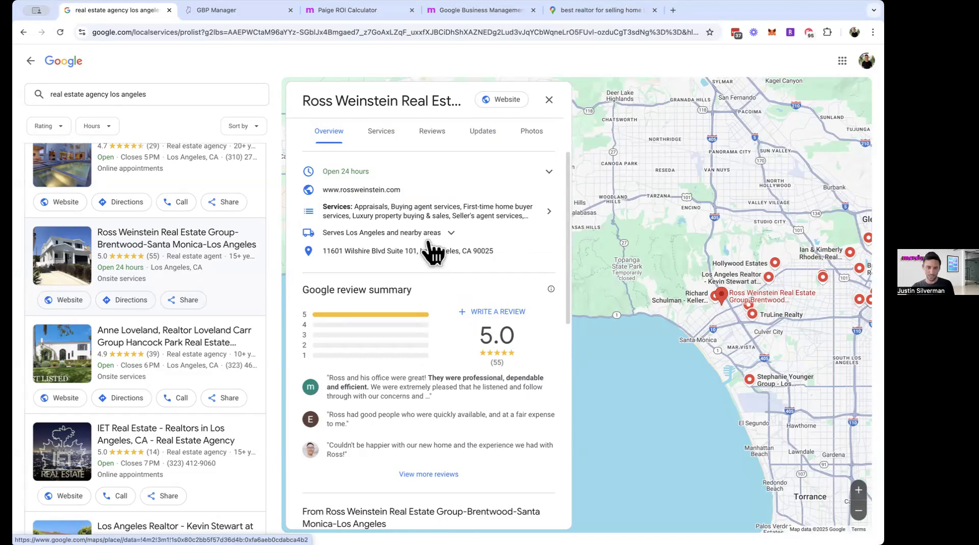
scroll(428, 248, "down", 1)
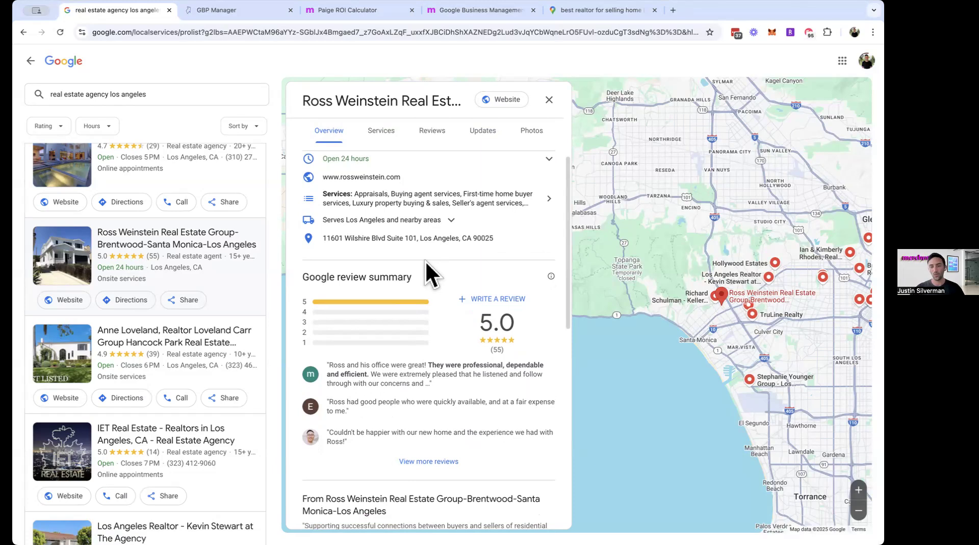
scroll(424, 259, "down", 5)
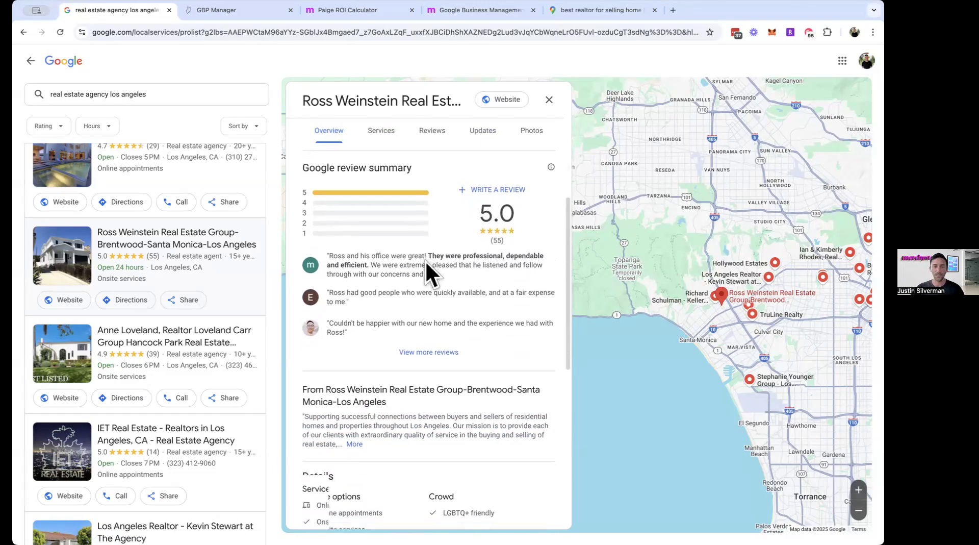
left_click(355, 300)
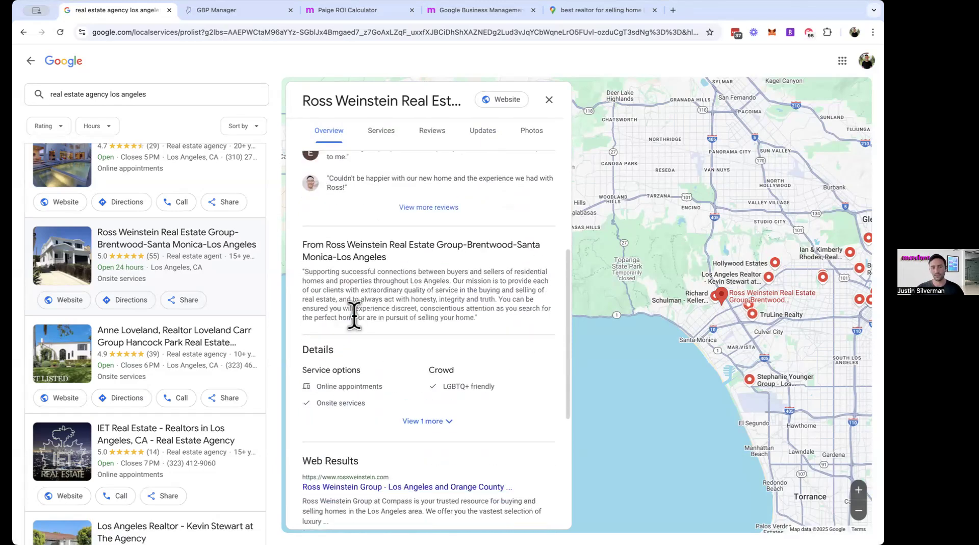
left_click_drag(303, 271, 482, 326)
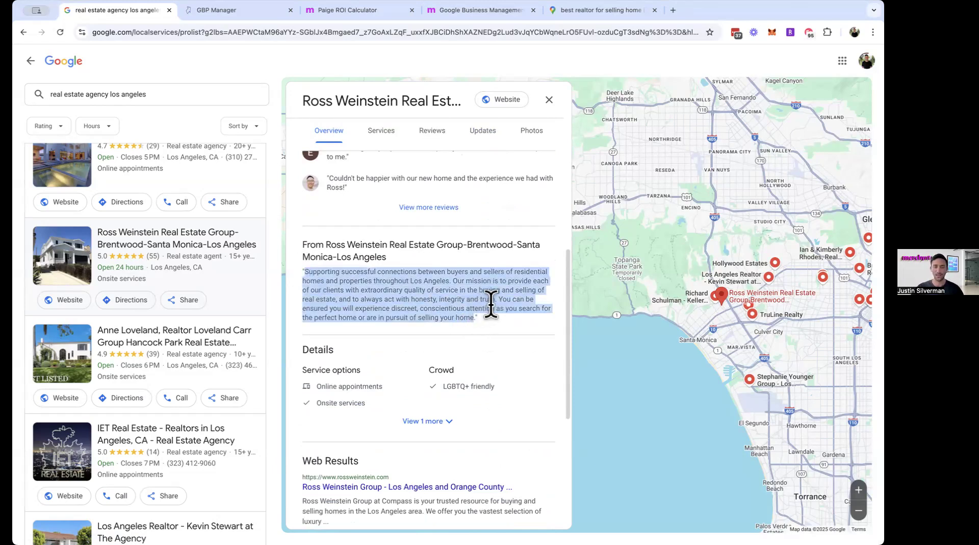
left_click(491, 305)
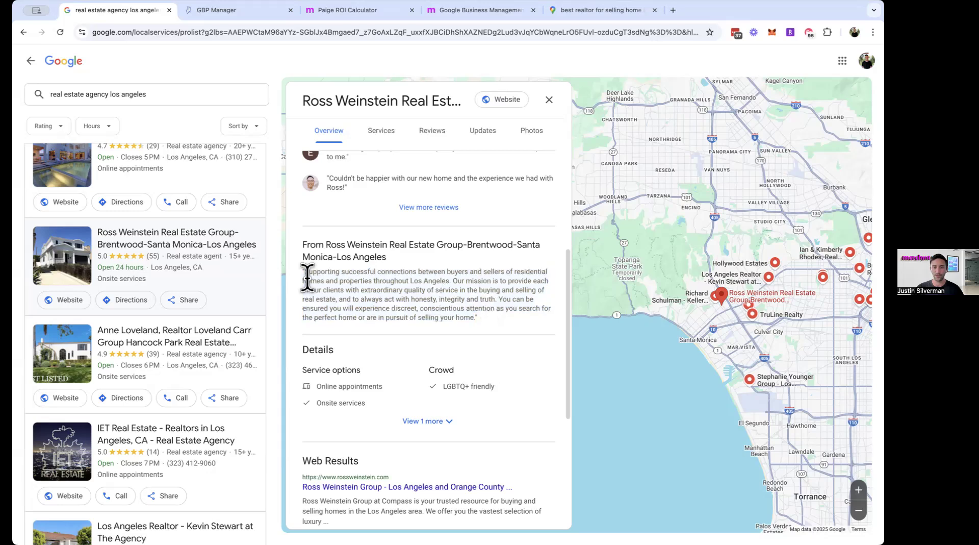
left_click_drag(303, 270, 477, 319)
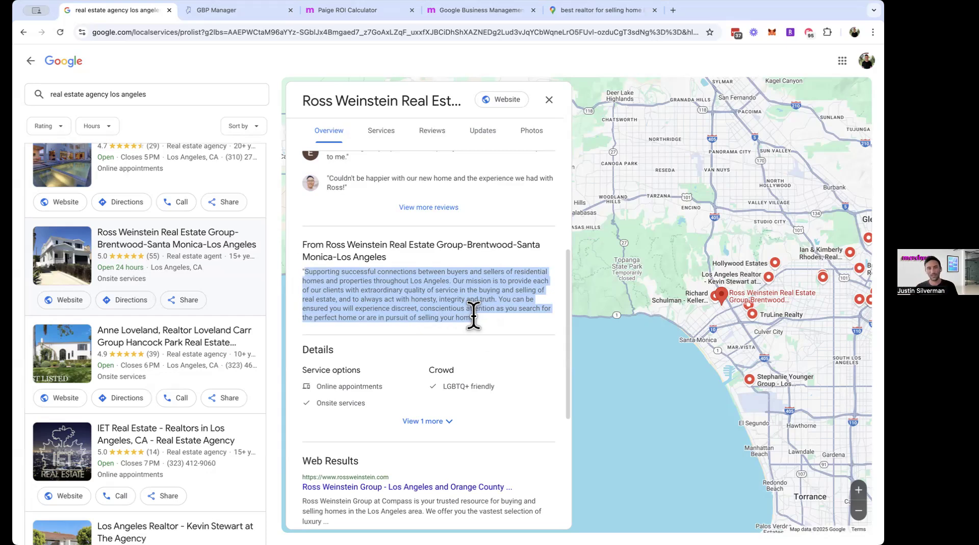
Expand the remaining attributes in the Weinstein listing's details and examine its service options, crowd and planning entries.
scroll(452, 339, "down", 5)
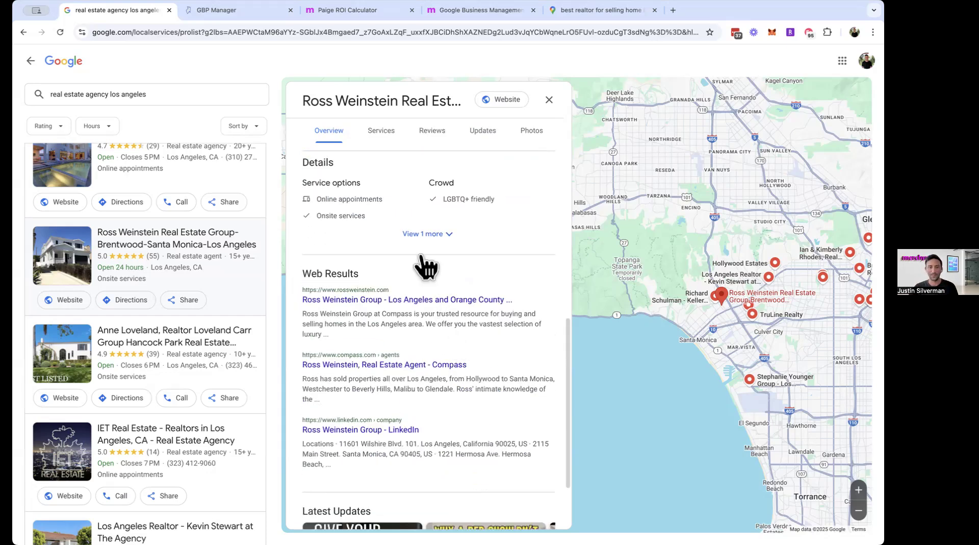
left_click(420, 235)
scroll(331, 230, "up", 1)
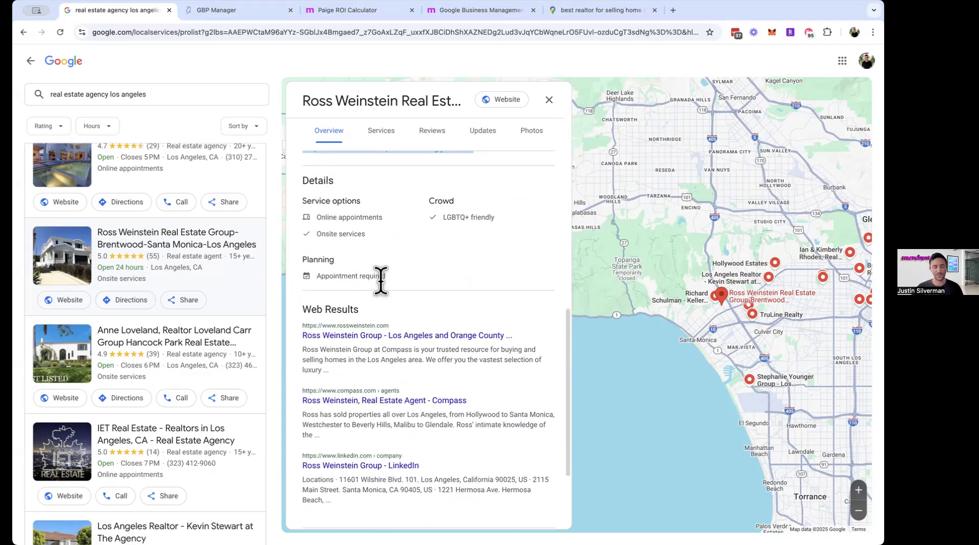
Examine the rest of the Weinstein listing's overview, including its web results, latest updates, business information and Google review summary.
scroll(491, 240, "down", 5)
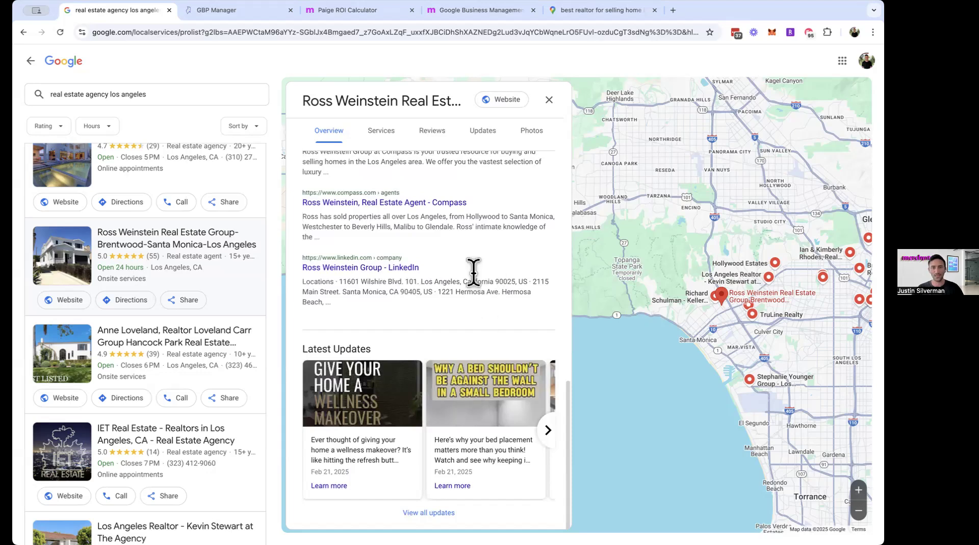
scroll(487, 240, "up", 8)
scroll(482, 223, "up", 4)
scroll(390, 307, "down", 4)
scroll(430, 297, "down", 6)
scroll(429, 297, "down", 6)
scroll(566, 420, "down", 2)
scroll(519, 346, "up", 10)
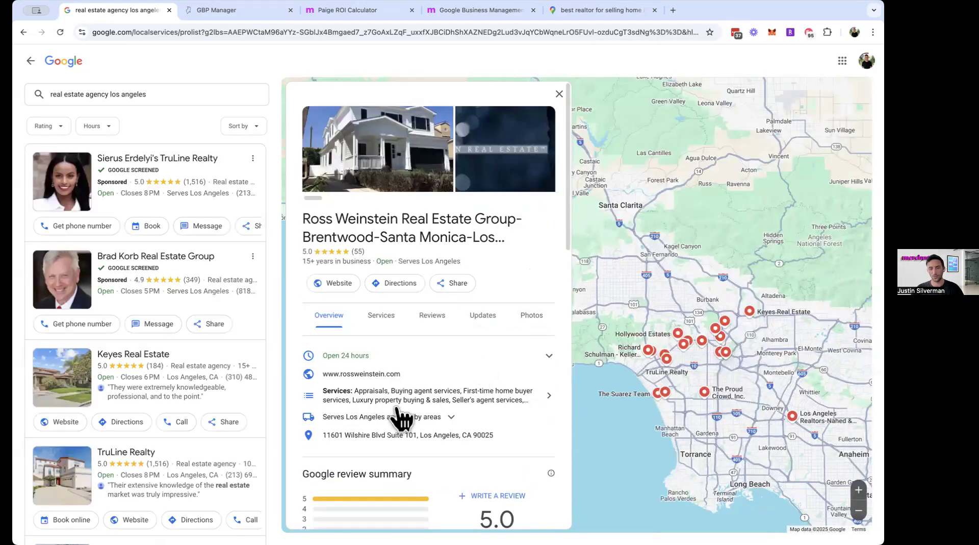
scroll(460, 325, "down", 2)
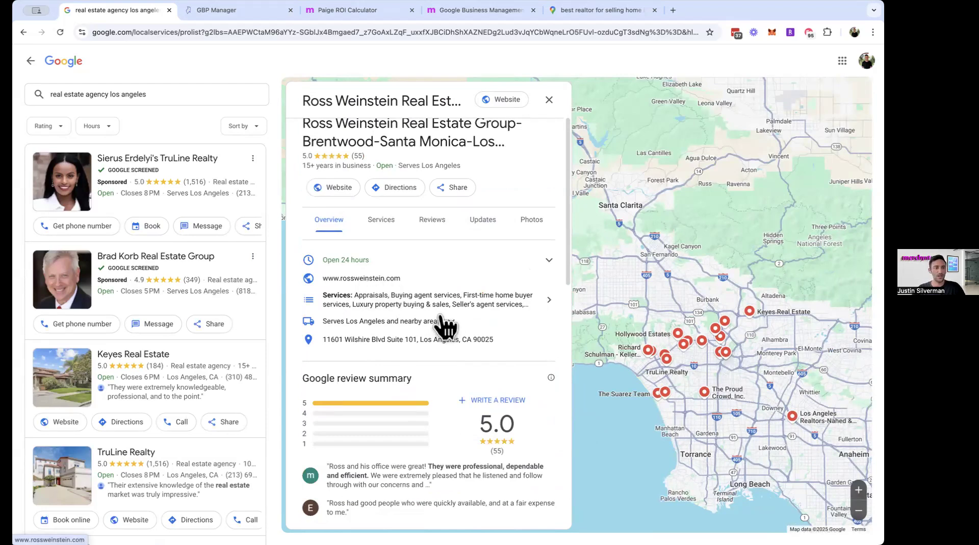
Open the website linked from the Weinstein listing, dismiss its home value popup and highlight the homepage's main heading and tagline.
left_click(369, 280)
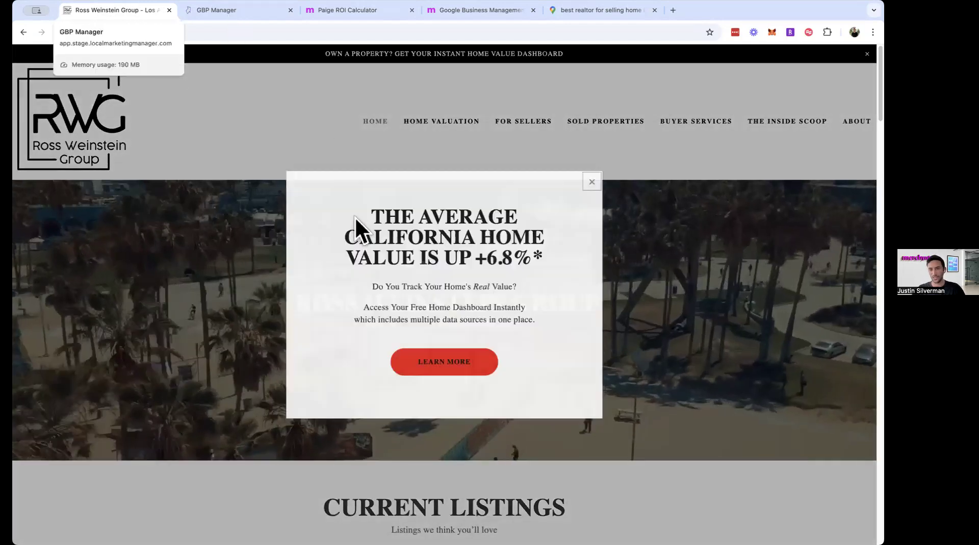
left_click(592, 181)
scroll(394, 233, "down", 3)
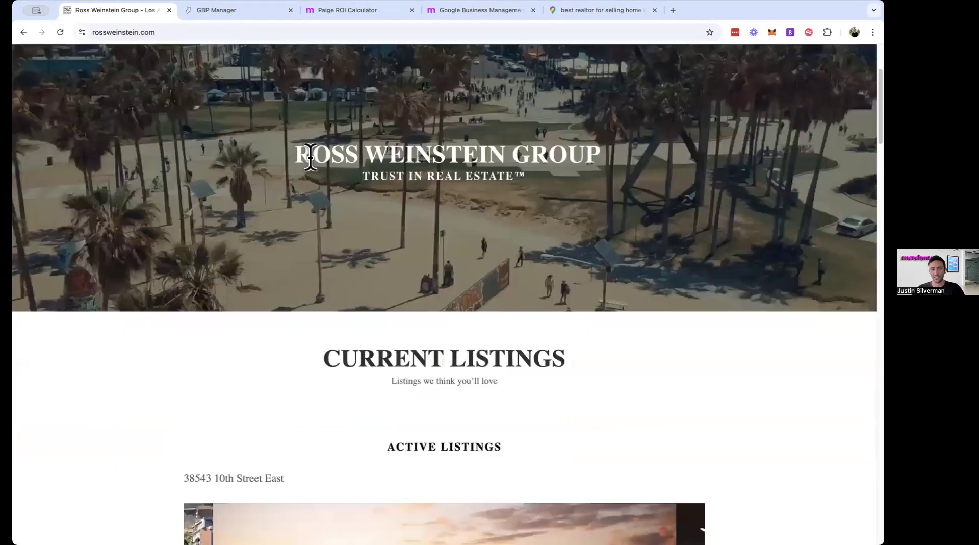
left_click_drag(307, 139, 556, 153)
left_click_drag(625, 207, 584, 255)
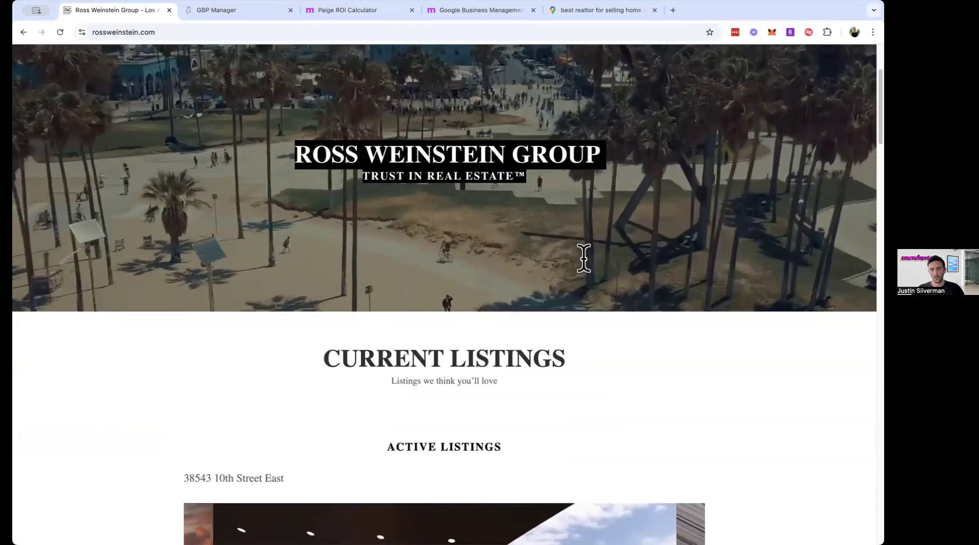
scroll(628, 262, "up", 2)
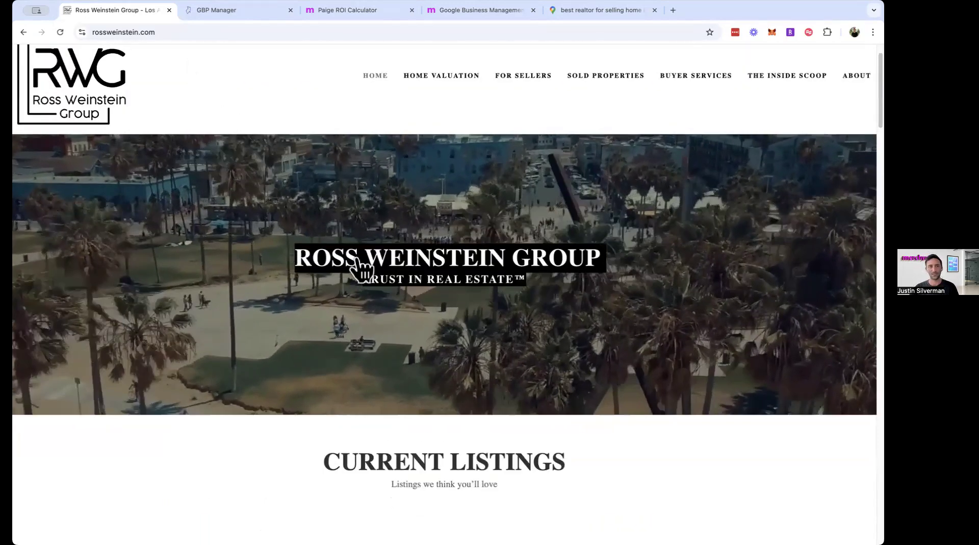
Return to the Weinstein listing on Google and examine its web results and latest updates again.
key("super+bracketleft")
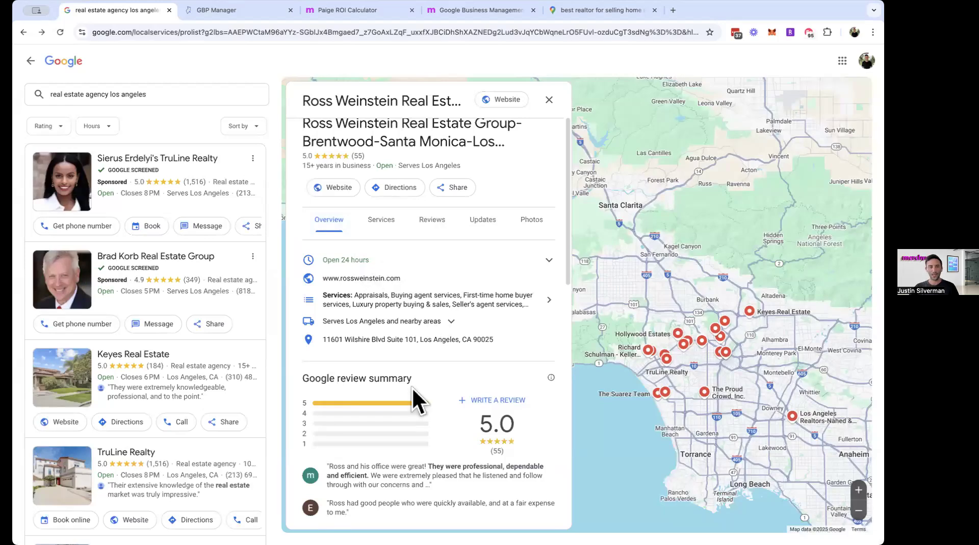
scroll(430, 403, "down", 8)
scroll(428, 403, "down", 1)
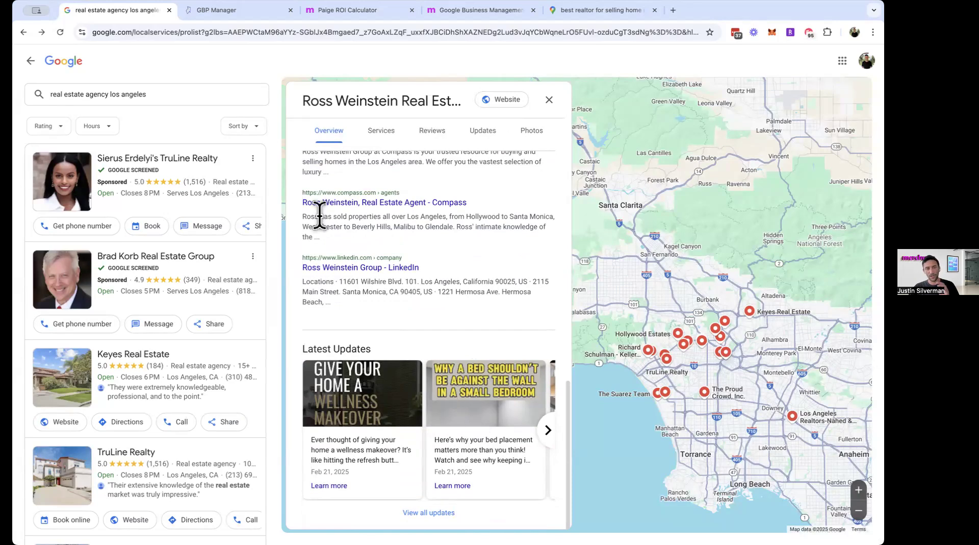
Search Google for "merchynt" in a new tab and open Merchynt's business information for editing.
left_click(674, 11)
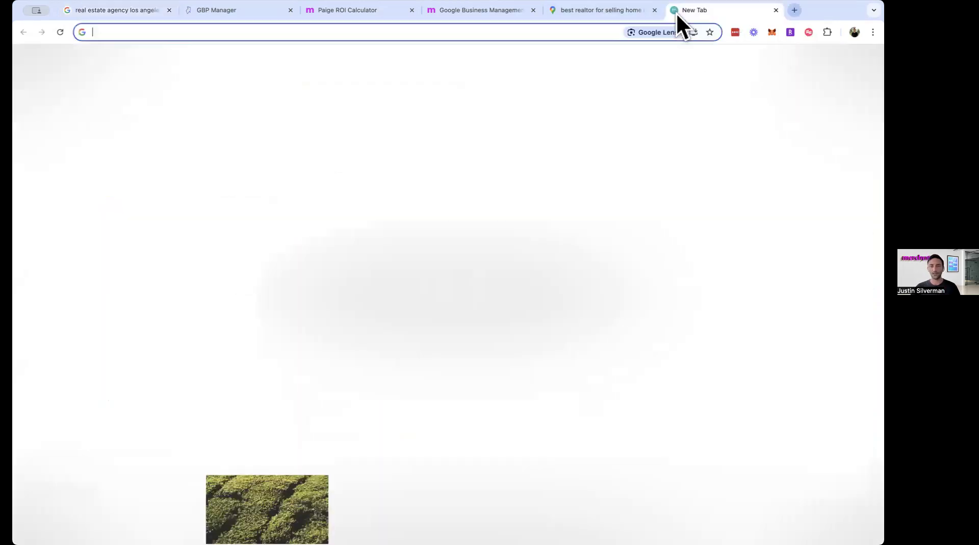
type("merchynt")
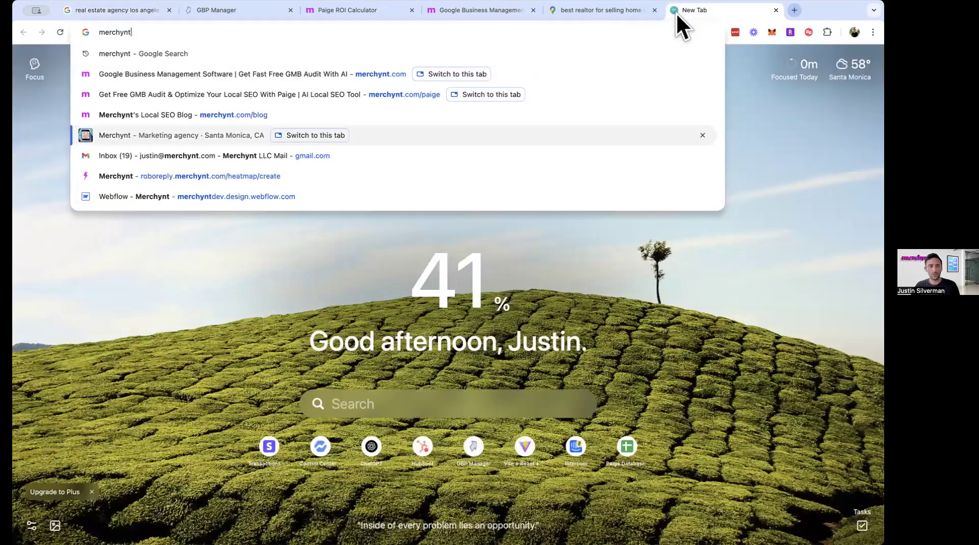
key("Return")
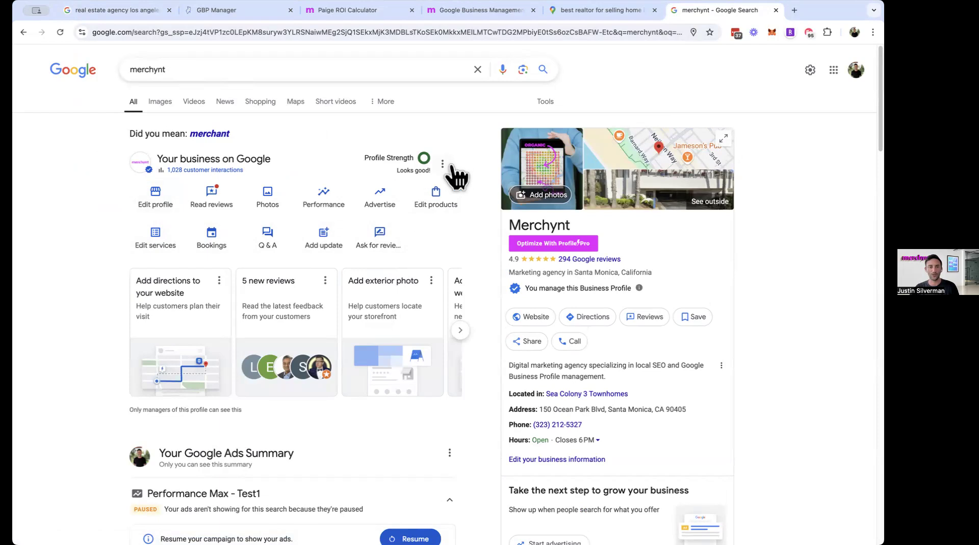
left_click(152, 204)
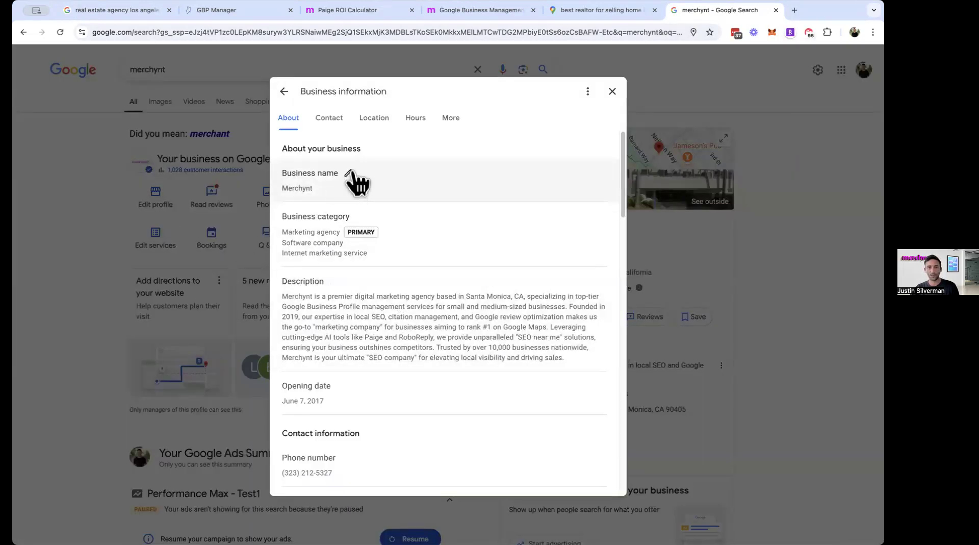
Open Merchynt's business description and its social profiles for editing to review what each one contains.
scroll(388, 280, "down", 2)
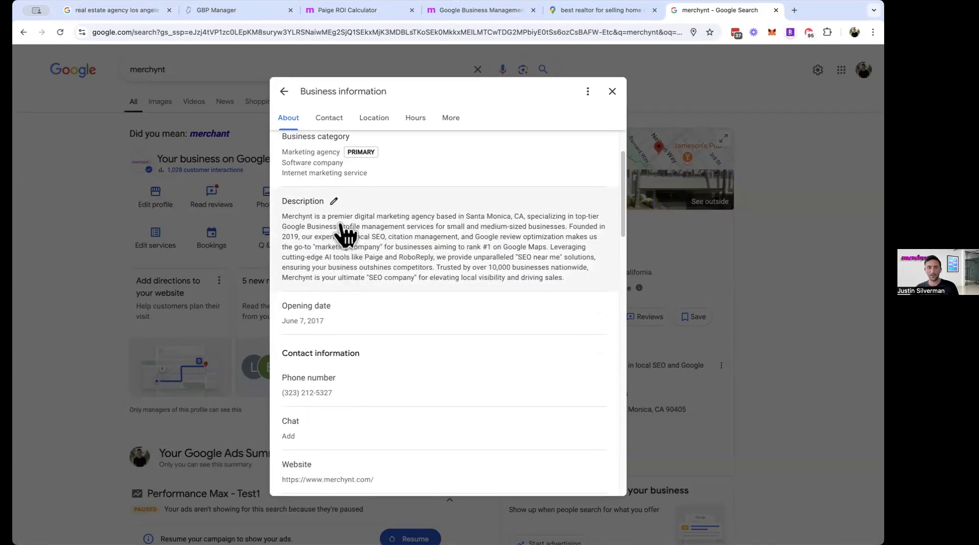
left_click(335, 204)
scroll(448, 360, "down", 6)
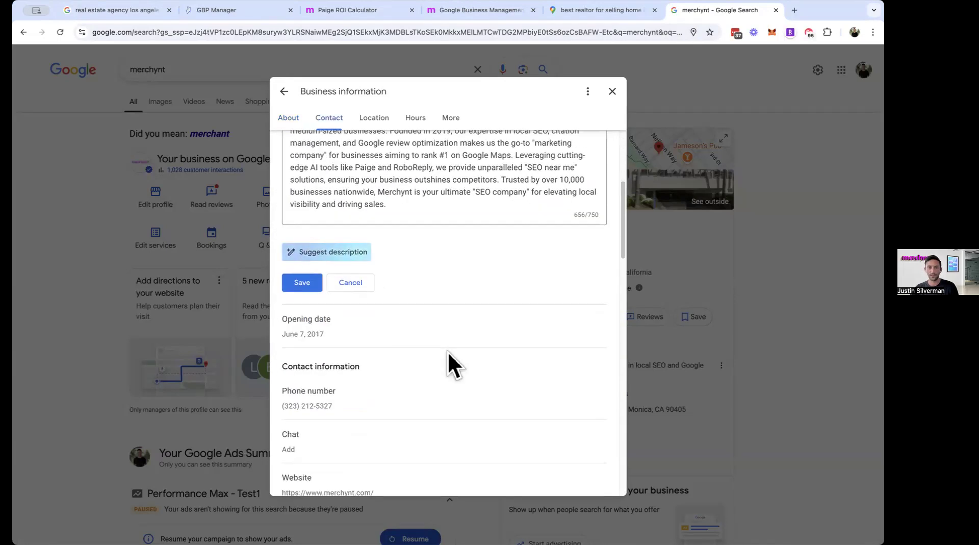
scroll(412, 386, "down", 2)
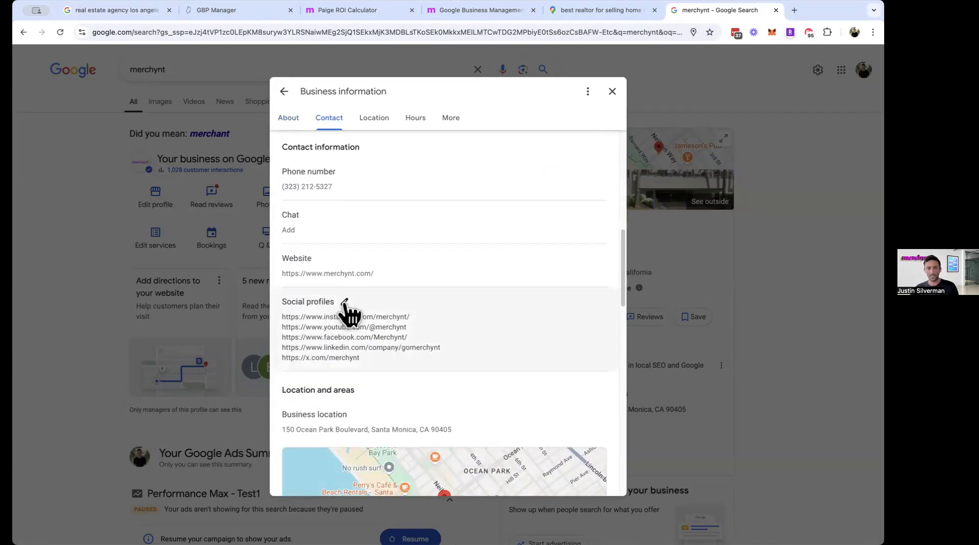
left_click(344, 302)
scroll(439, 367, "down", 7)
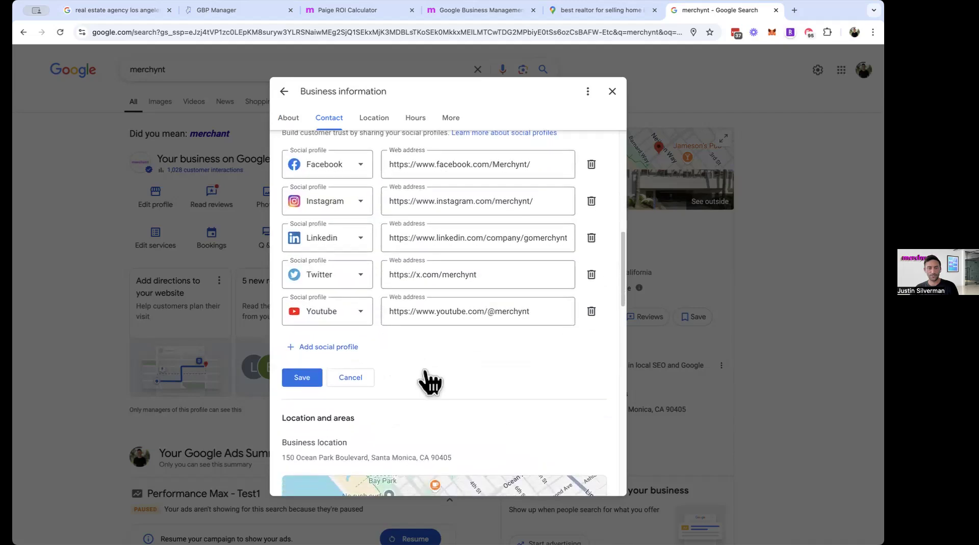
Look through Merchynt's remaining business information, including hours, accessibility, amenities and crowd attributes, and close it without saving.
scroll(406, 415, "down", 10)
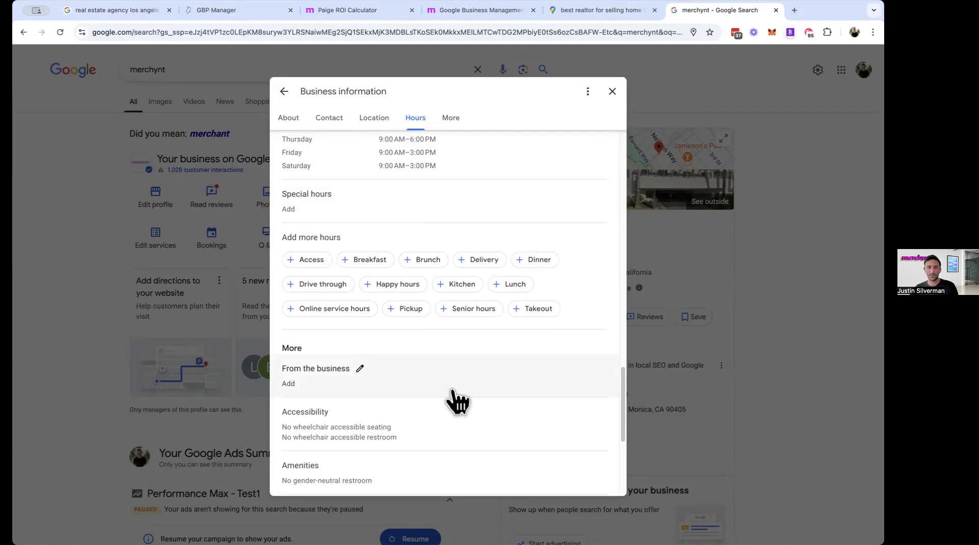
scroll(458, 401, "down", 5)
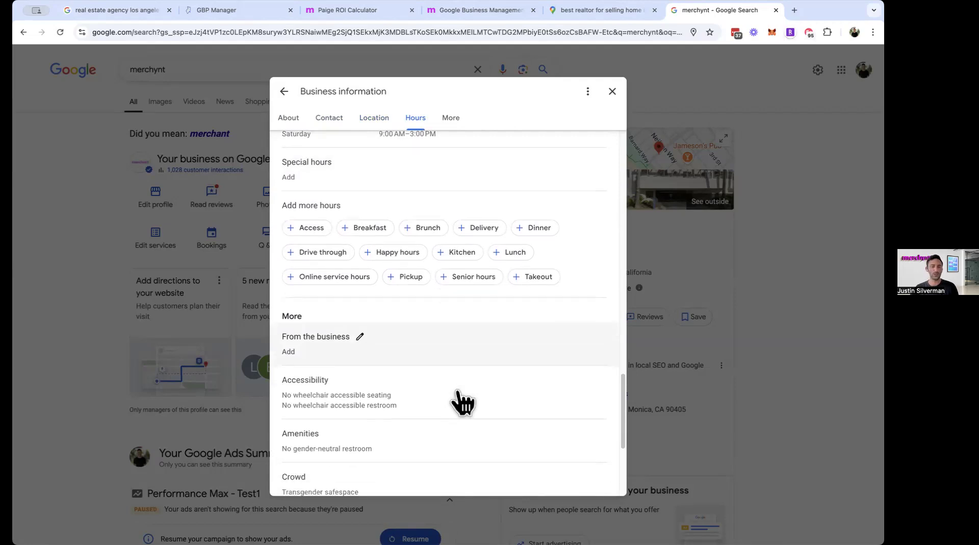
scroll(462, 403, "down", 3)
scroll(456, 402, "up", 10)
scroll(463, 397, "up", 10)
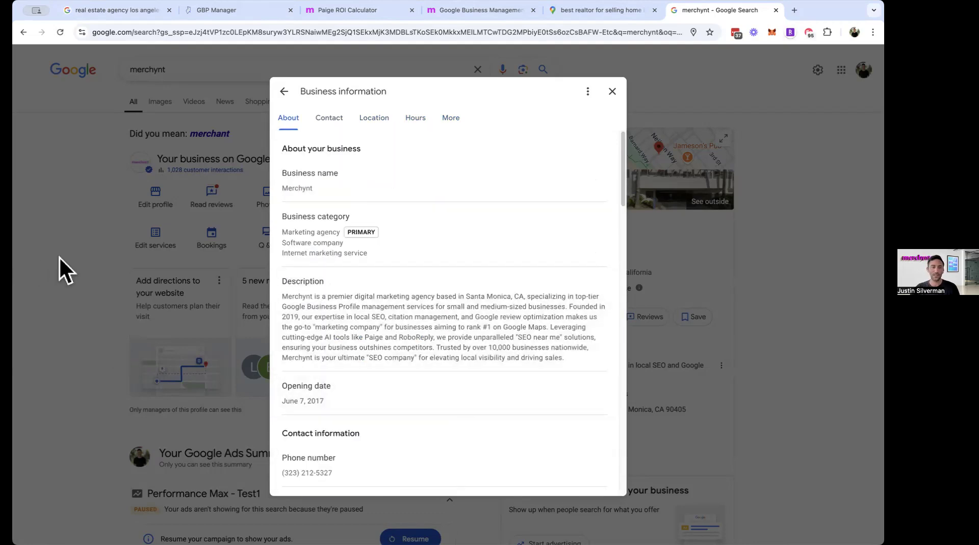
left_click(74, 287)
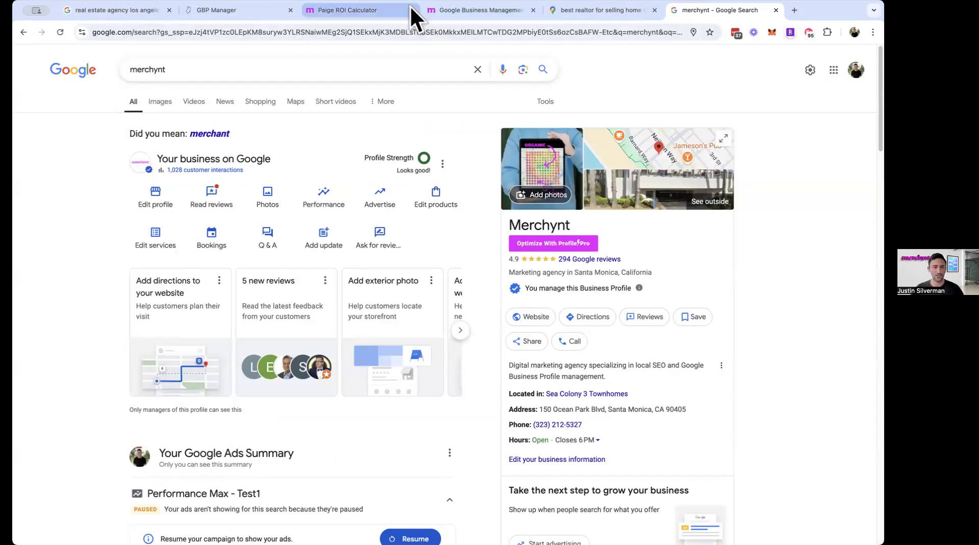
Switch to the Merchynt homepage and open its free GMB audit page.
left_click(479, 13)
mouse_move(541, 76)
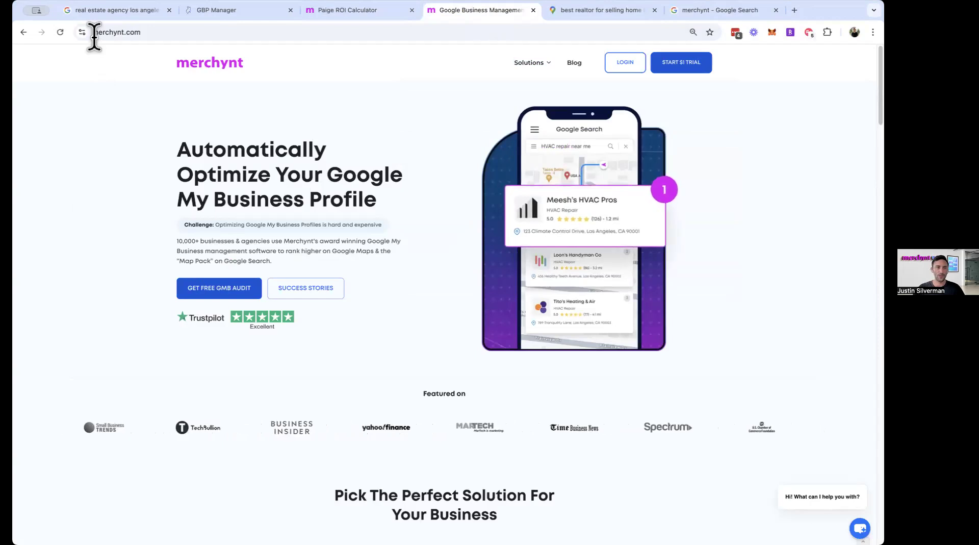
left_click(210, 293)
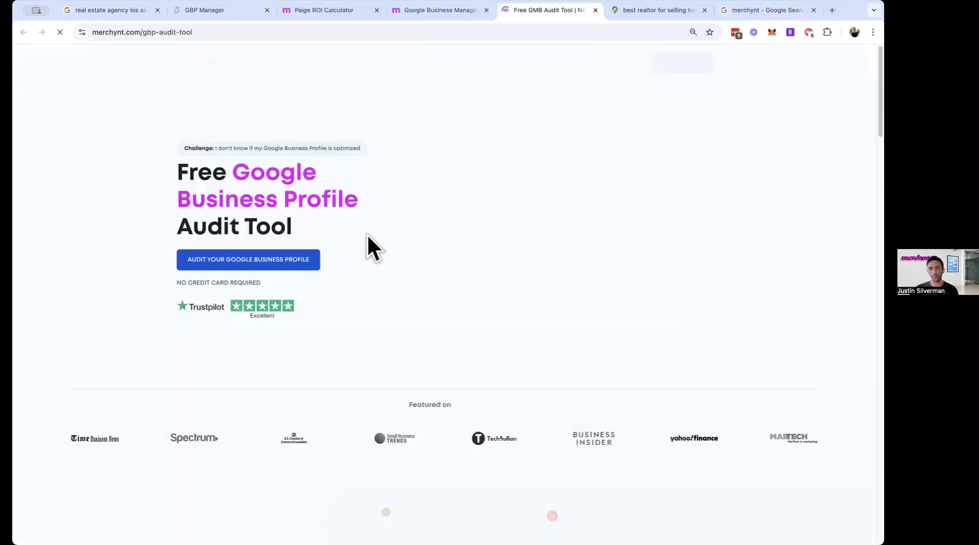
Look through the free audit tool page, including the ranking heatmap and white-label sections, and return to its demo video.
scroll(366, 234, "down", 2)
scroll(366, 233, "down", 4)
scroll(366, 234, "down", 10)
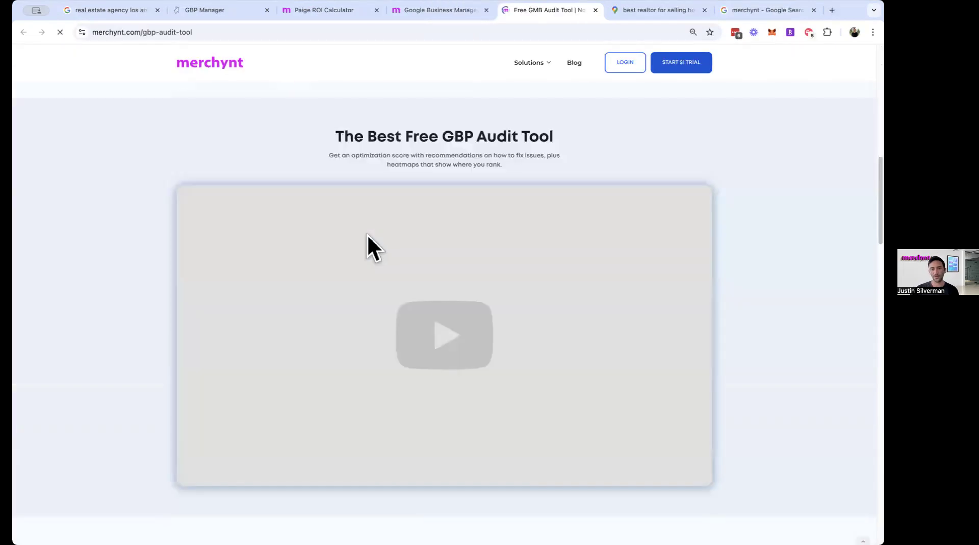
scroll(366, 233, "down", 5)
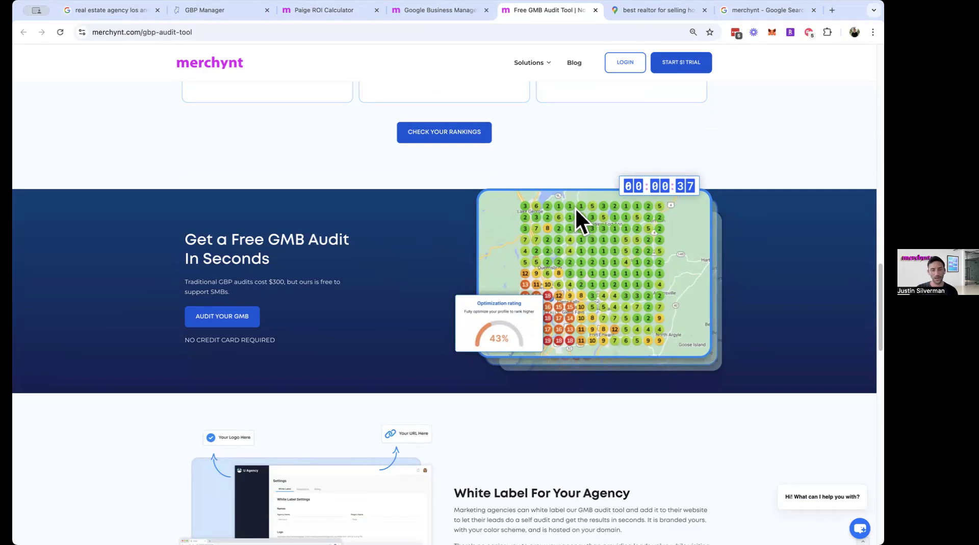
scroll(577, 212, "down", 9)
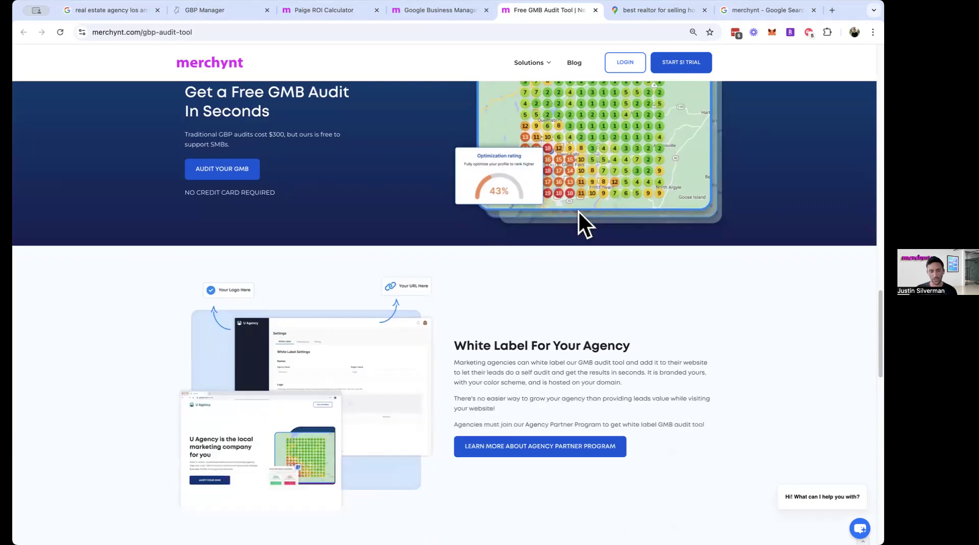
scroll(576, 212, "up", 5)
scroll(577, 212, "up", 10)
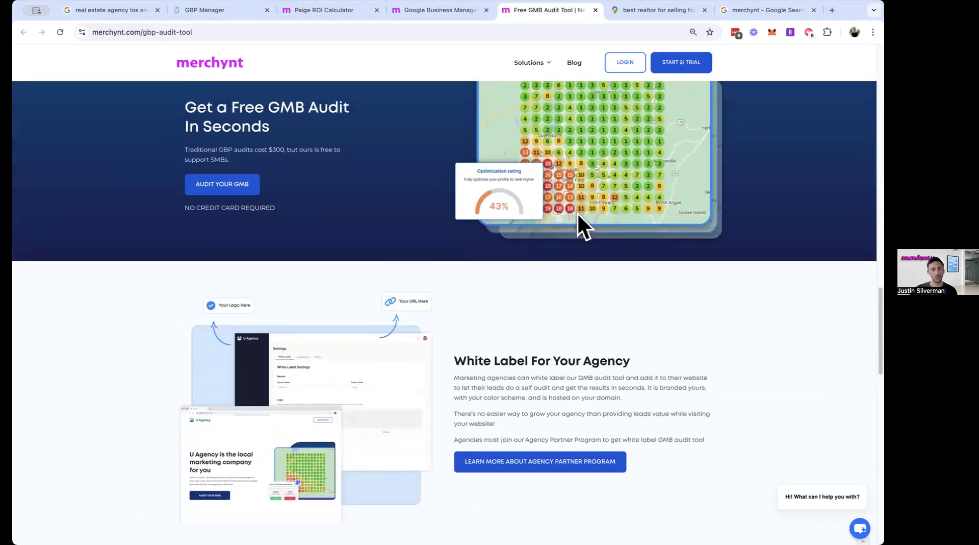
scroll(549, 217, "up", 3)
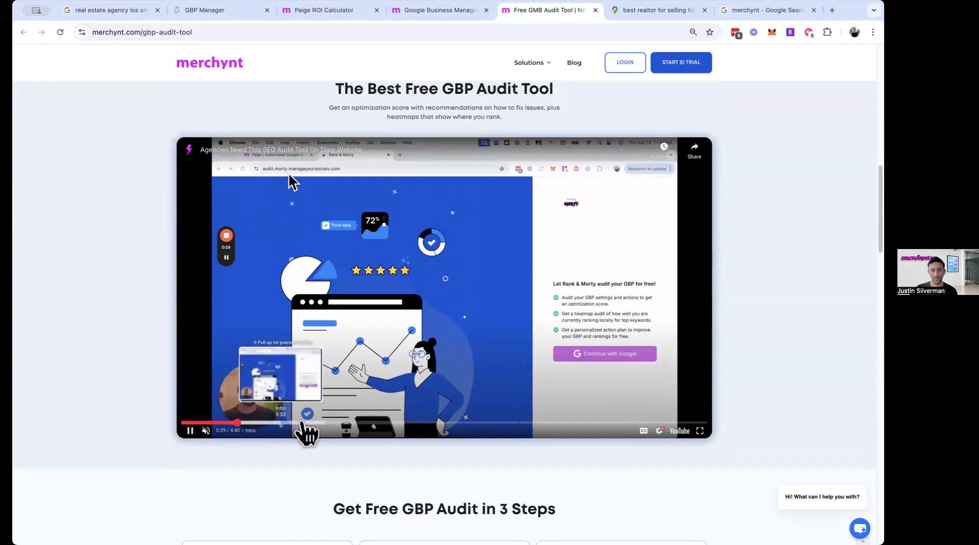
Skip through the audit tool's demo video to the audit area selection map, pause it there and dismiss the suggested videos.
left_click(307, 422)
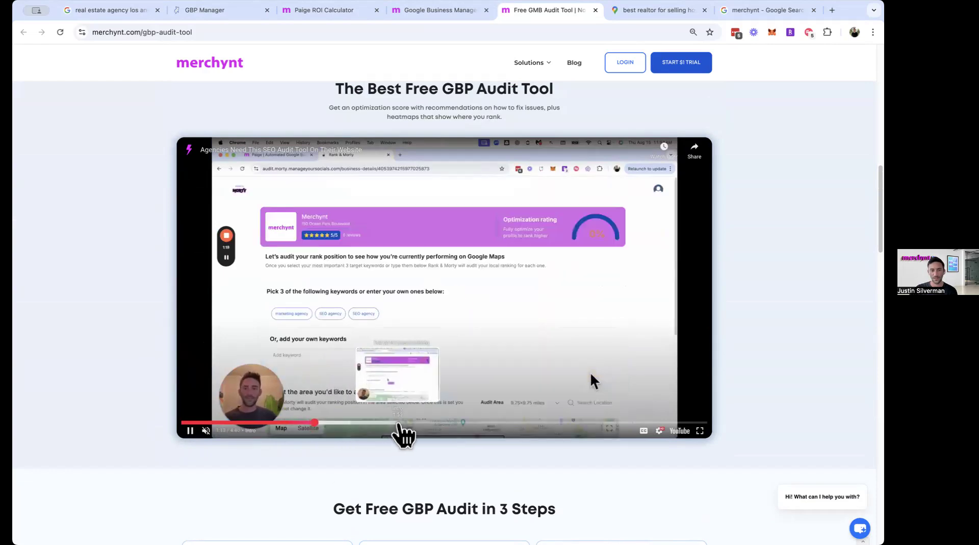
left_click(399, 423)
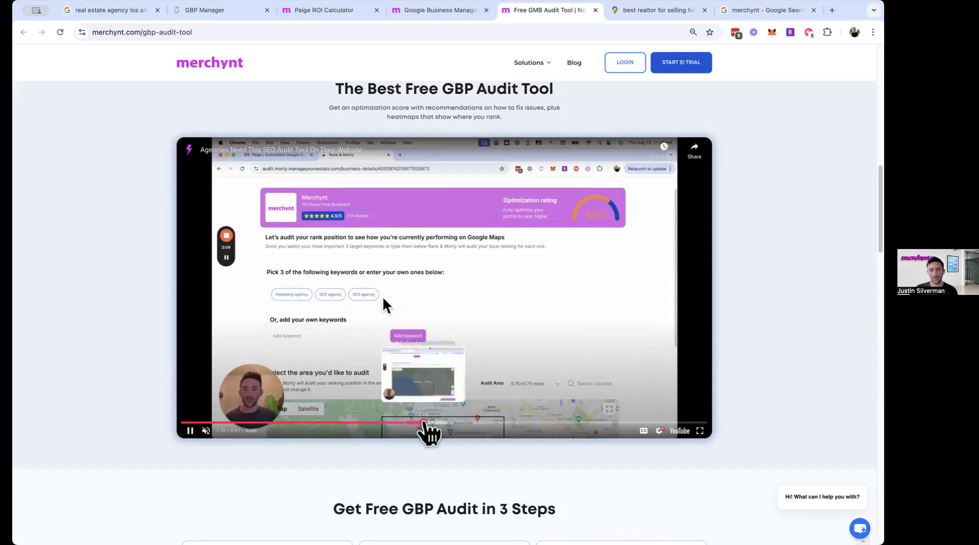
left_click(424, 423)
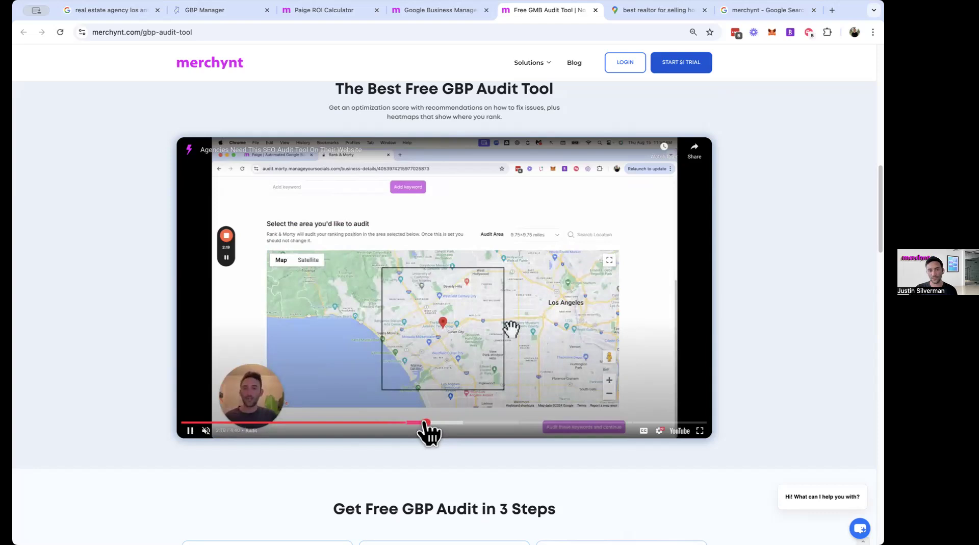
left_click(537, 349)
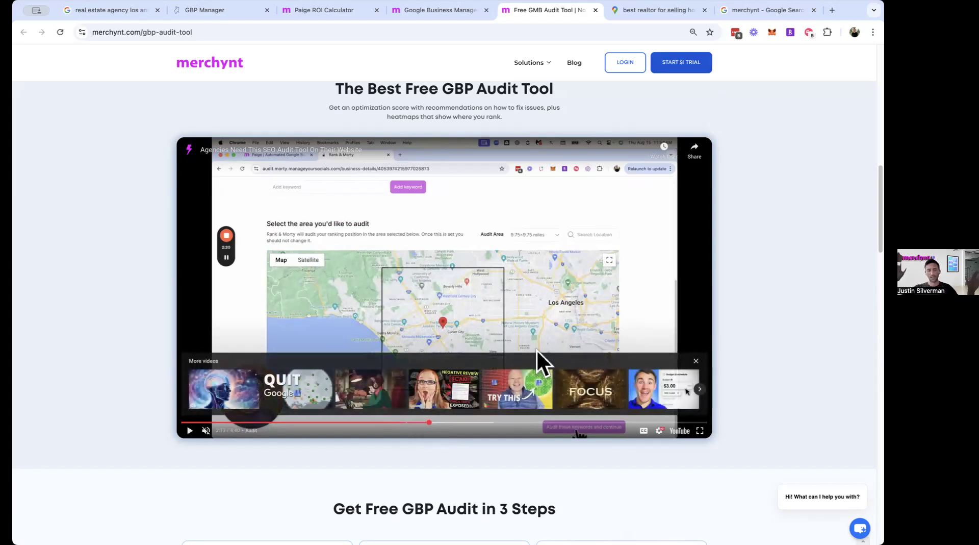
left_click(696, 361)
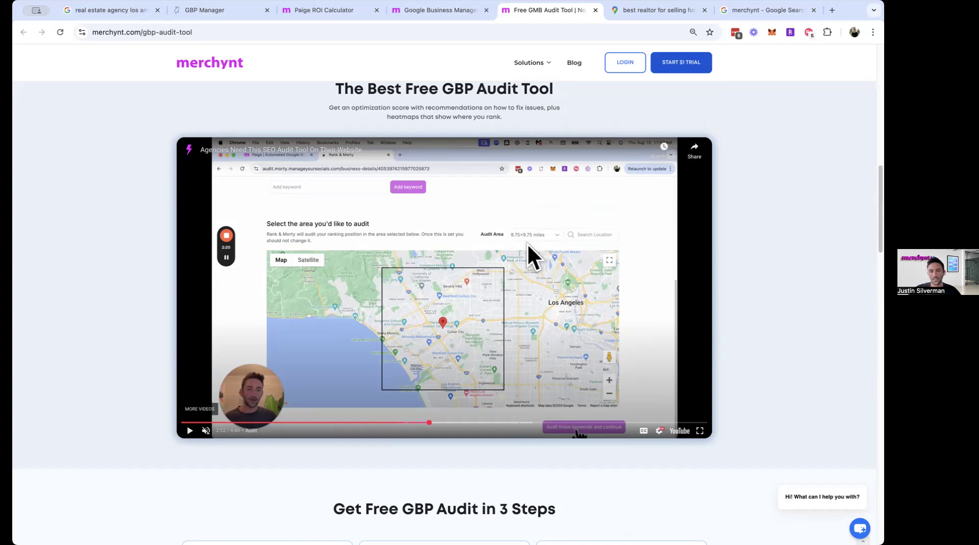
Skip through the rest of the audit tool's demo video, viewing the audit report, failed items, services list and ranking heatmap.
left_click(459, 422)
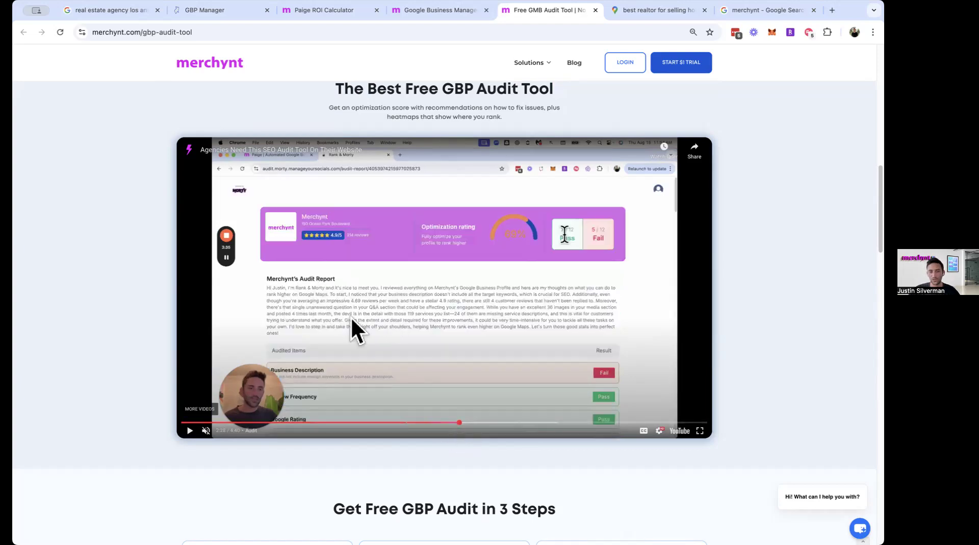
left_click(474, 423)
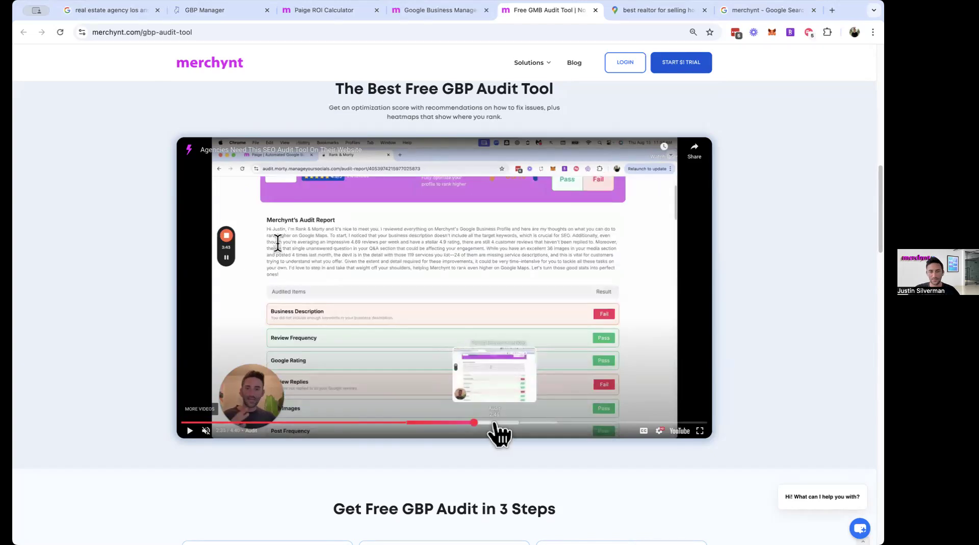
left_click(502, 423)
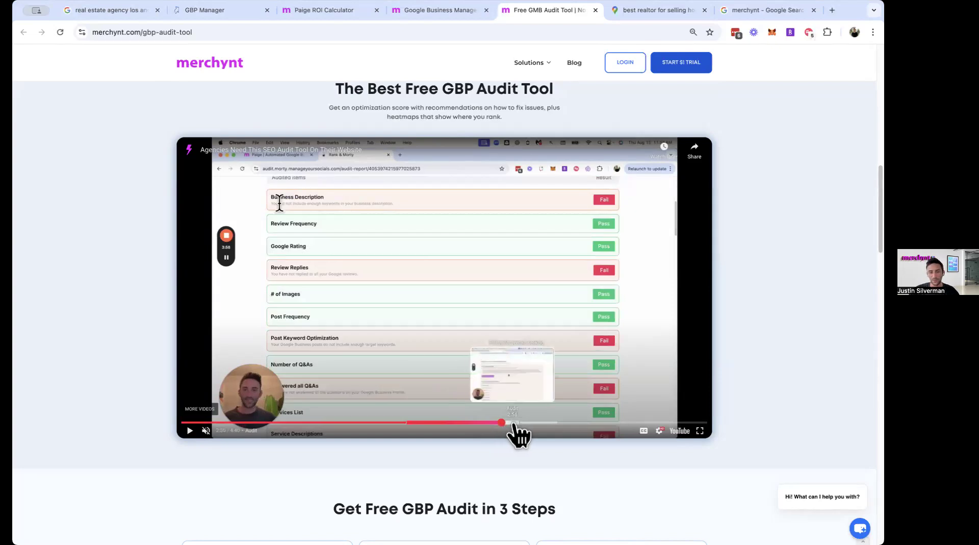
left_click(513, 422)
left_click(528, 423)
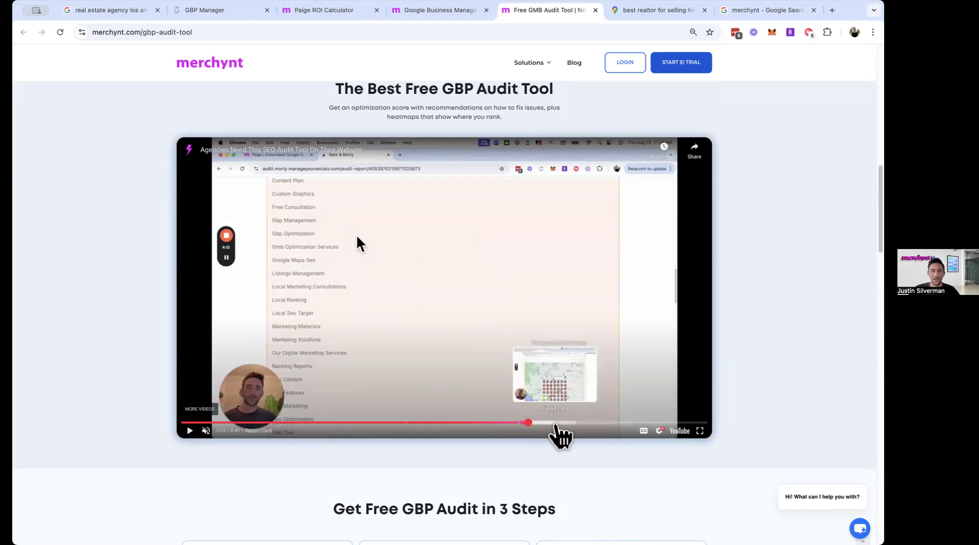
left_click(555, 423)
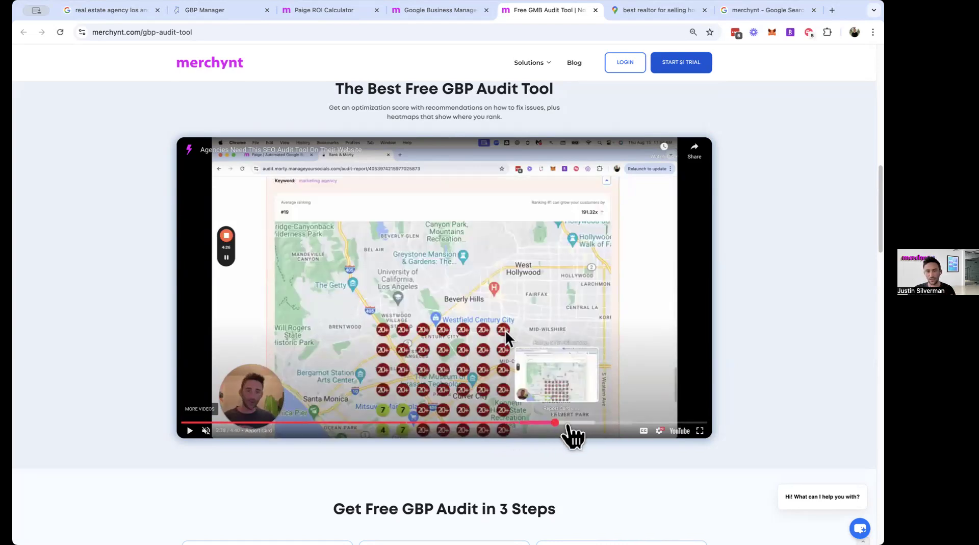
left_click(581, 423)
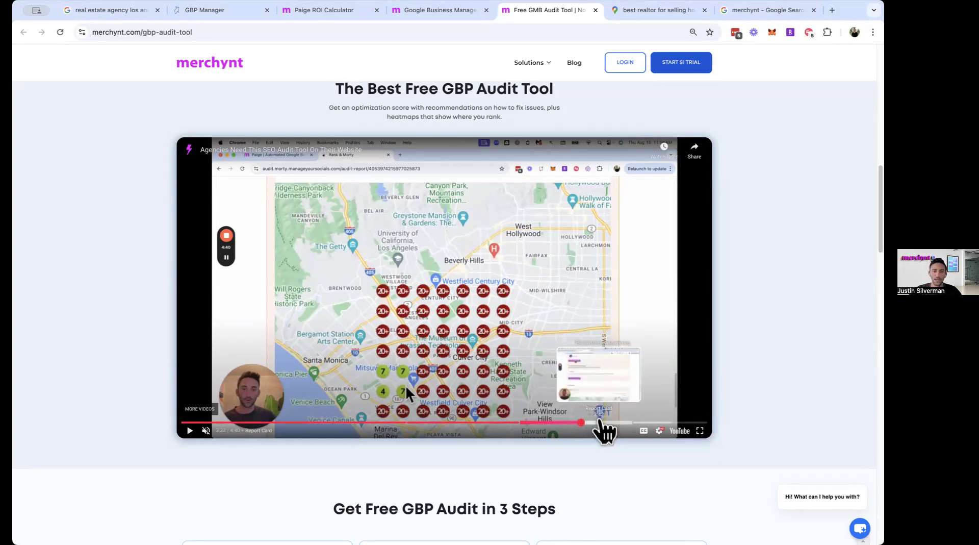
left_click(599, 422)
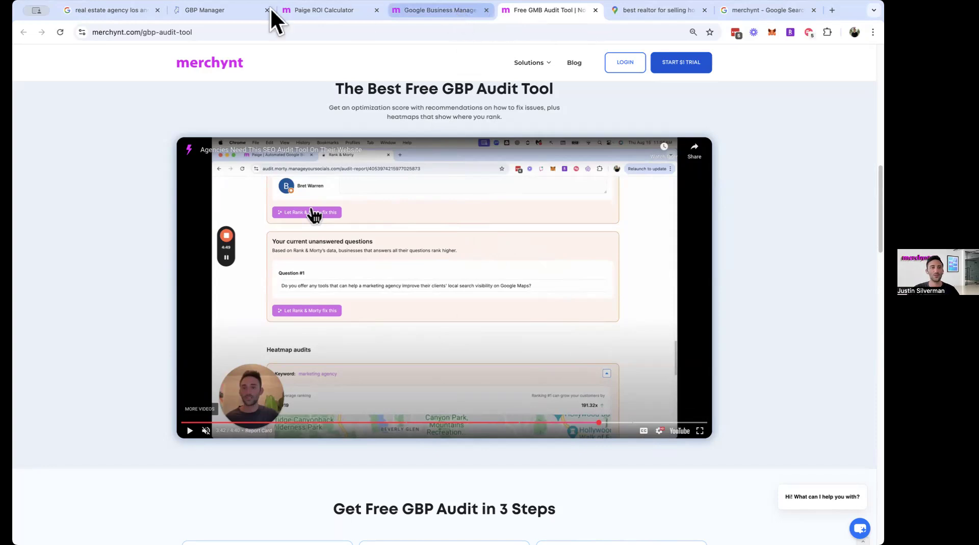
Switch to the Merchynt homepage and open the Paige page from its list of solutions.
left_click(212, 10)
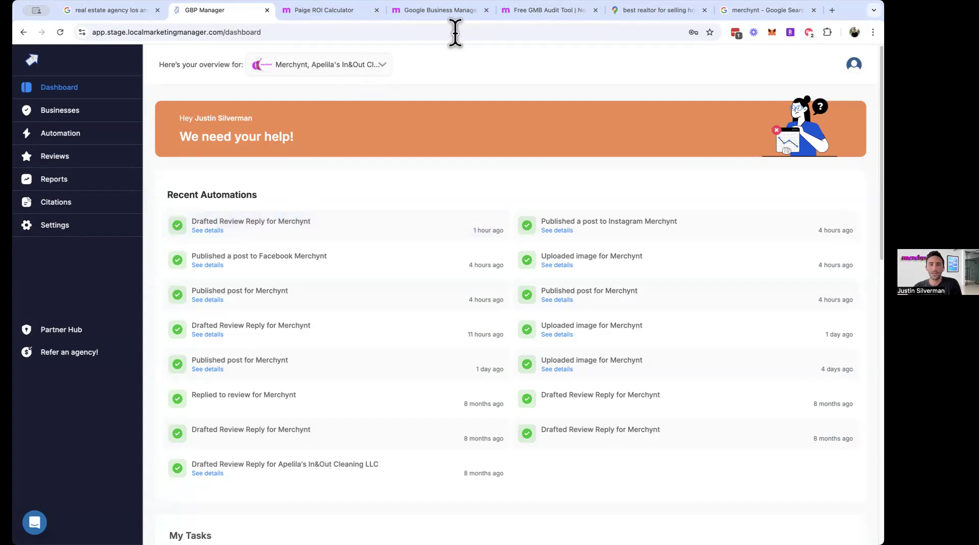
left_click(445, 13)
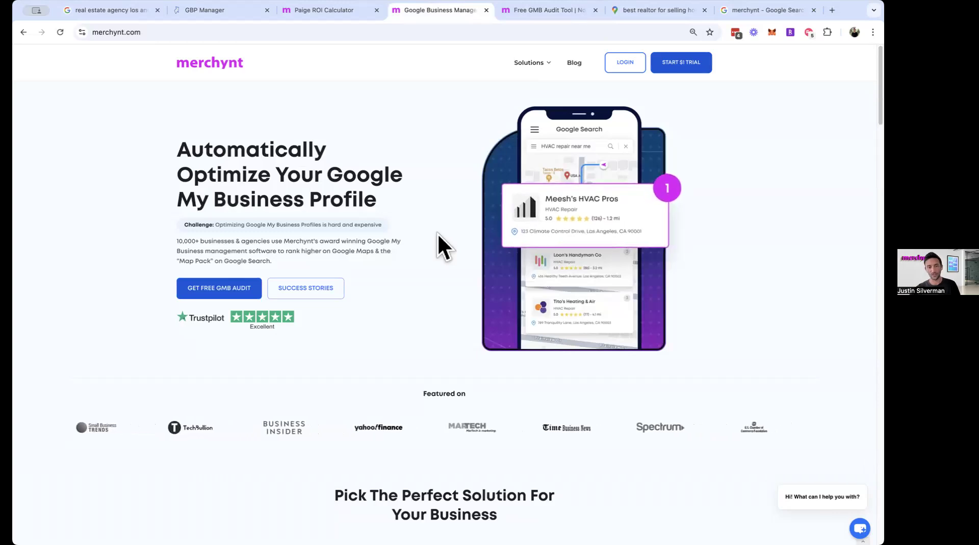
left_click(536, 65)
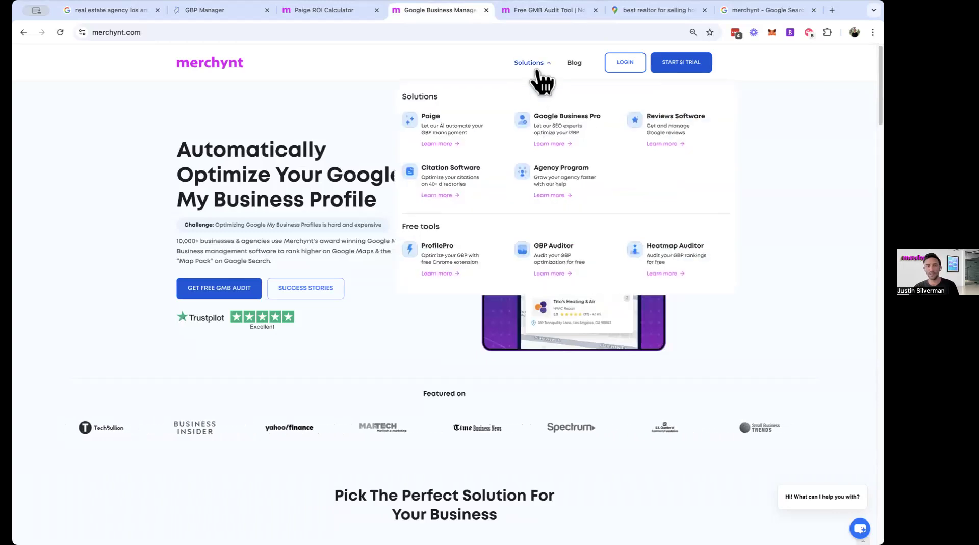
left_click(443, 148)
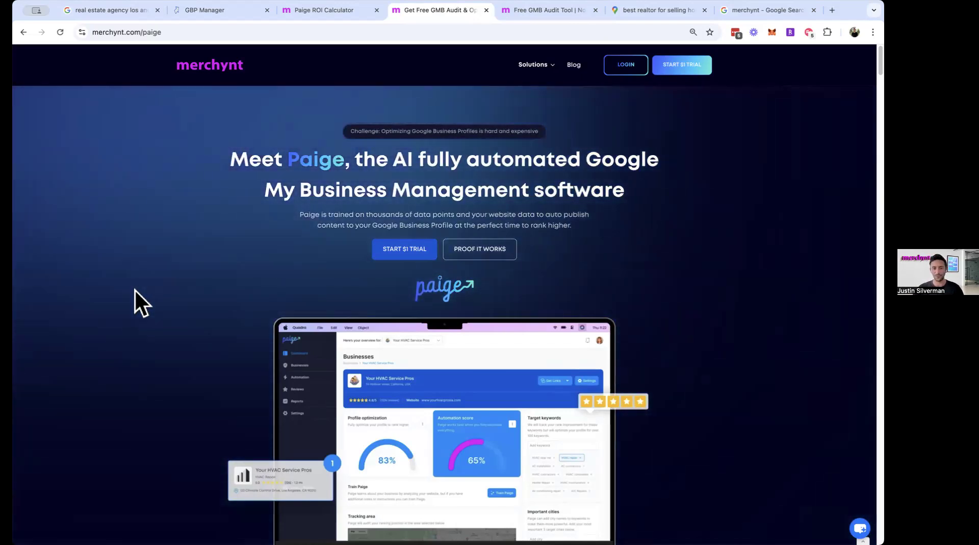
Look through the Paige page's introduction and its automated images, reviews, Q&As and Google Business posts features.
scroll(133, 288, "down", 3)
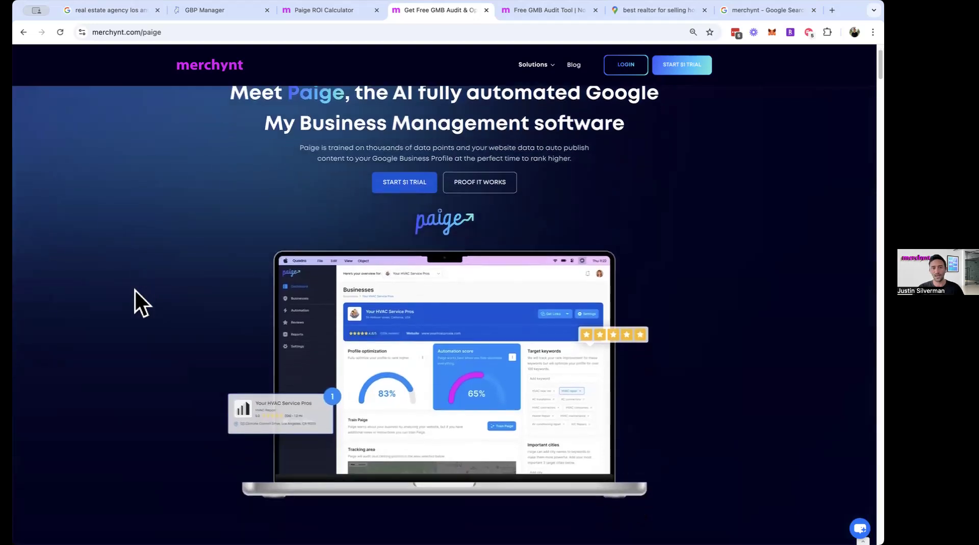
scroll(133, 289, "down", 2)
scroll(133, 288, "down", 1)
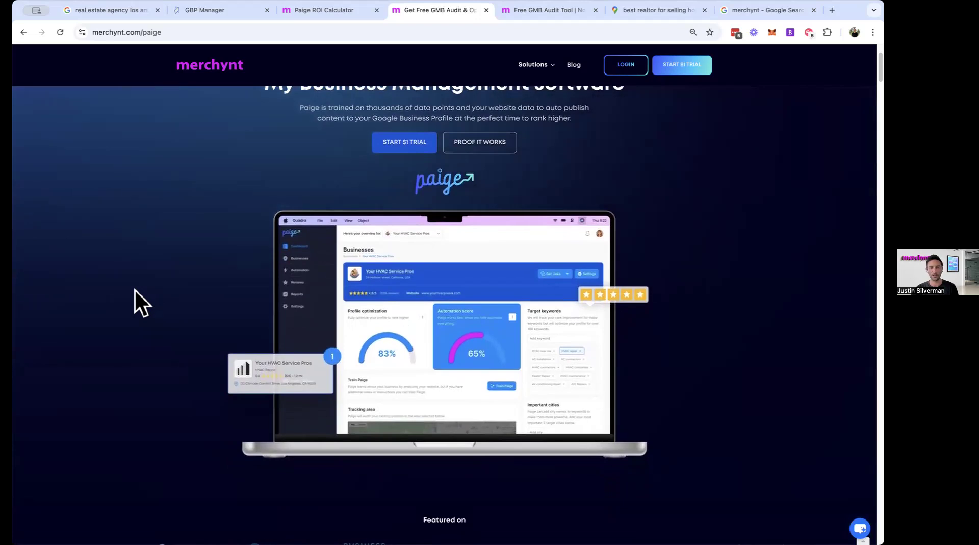
scroll(133, 289, "down", 5)
scroll(134, 289, "down", 12)
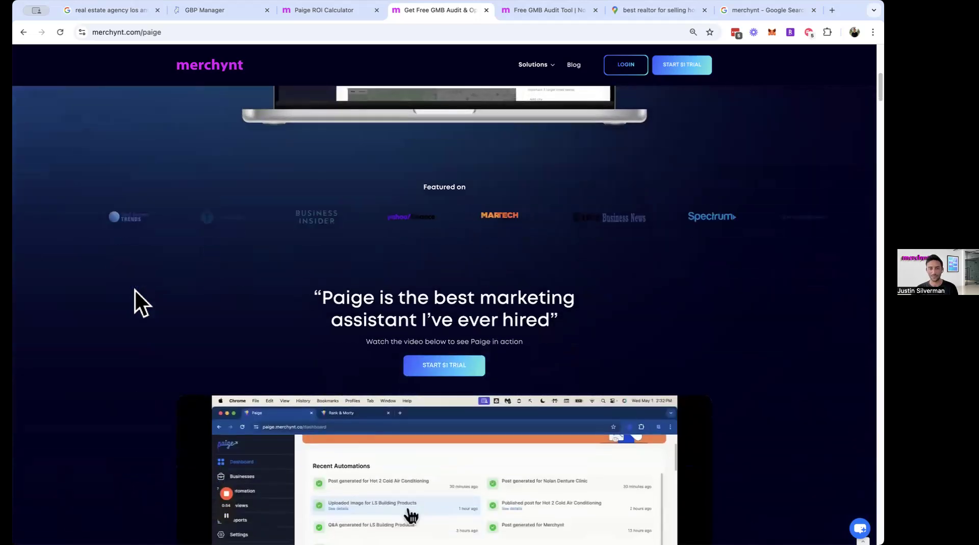
scroll(133, 288, "down", 3)
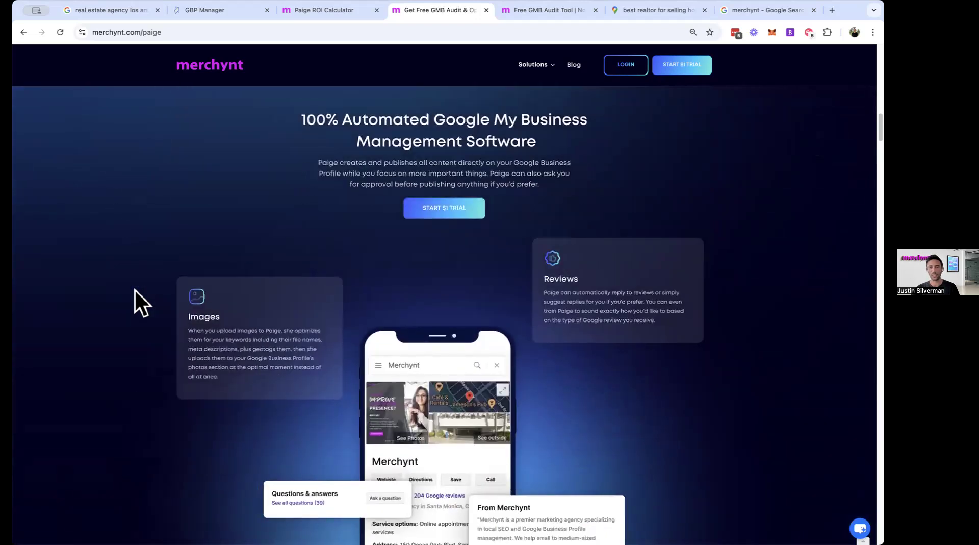
scroll(133, 289, "down", 1)
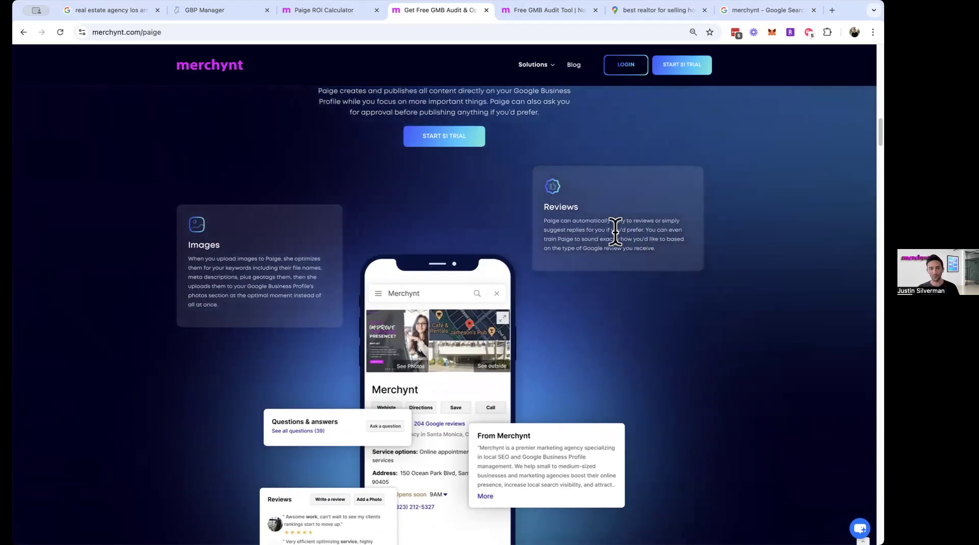
scroll(243, 221, "down", 2)
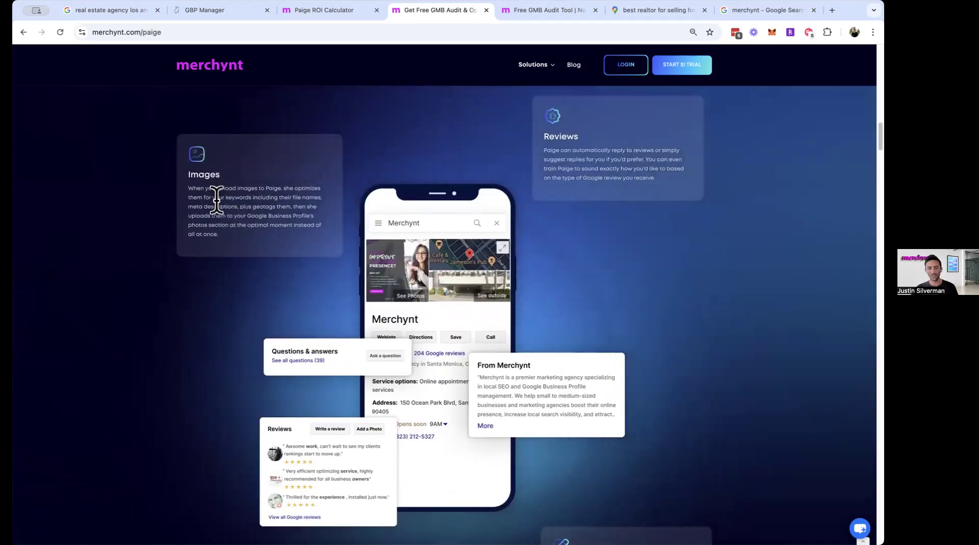
scroll(216, 199, "down", 2)
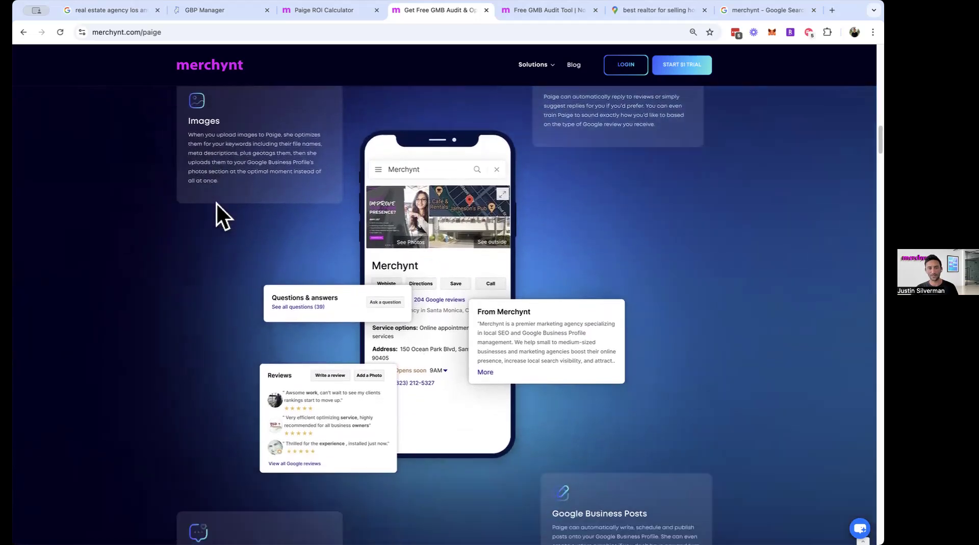
scroll(216, 202, "down", 6)
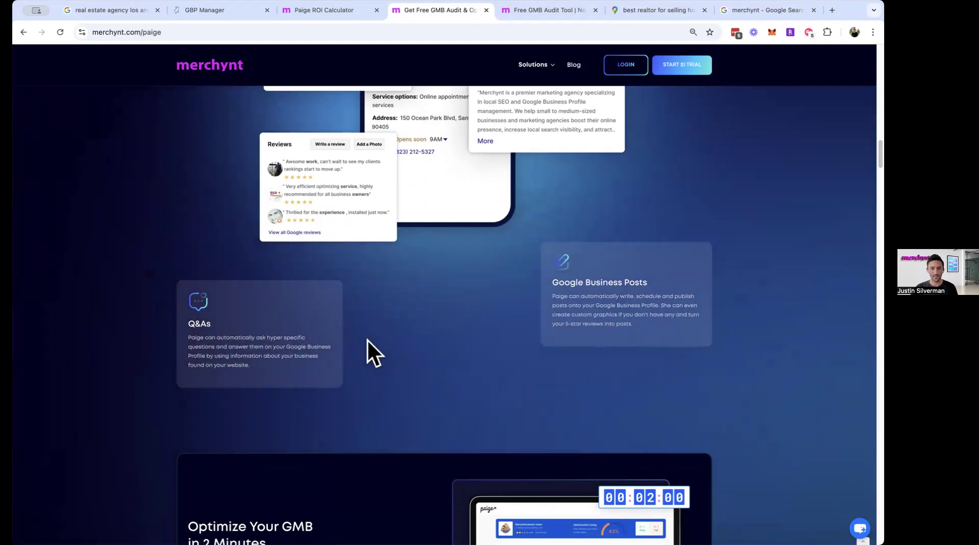
Examine Paige's two-minute GMB optimization, self-improvement and business data training sections.
scroll(368, 339, "down", 9)
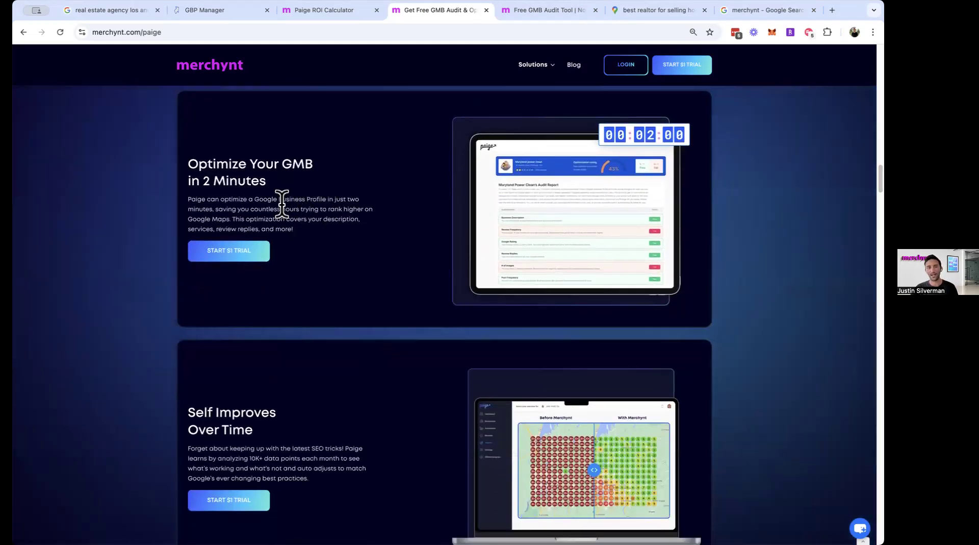
scroll(283, 207, "down", 5)
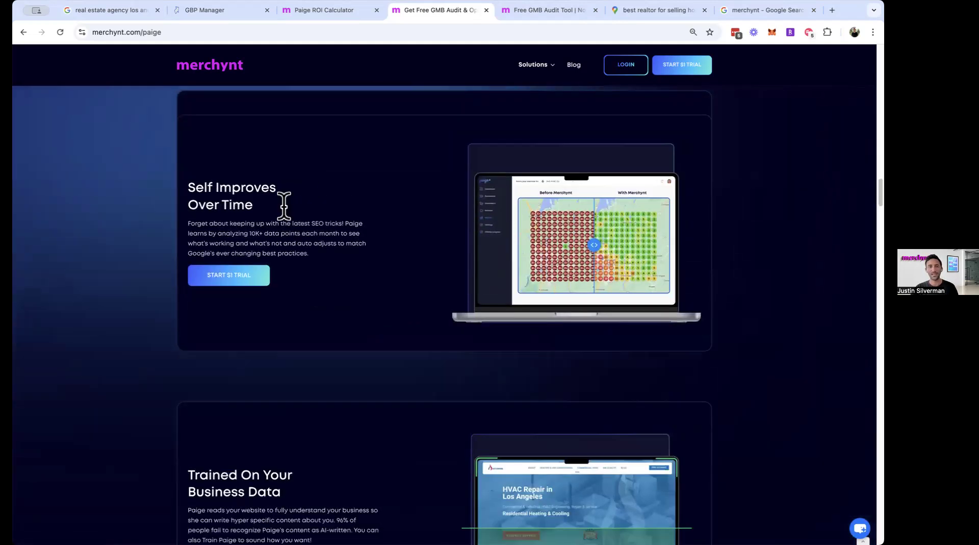
scroll(284, 206, "down", 1)
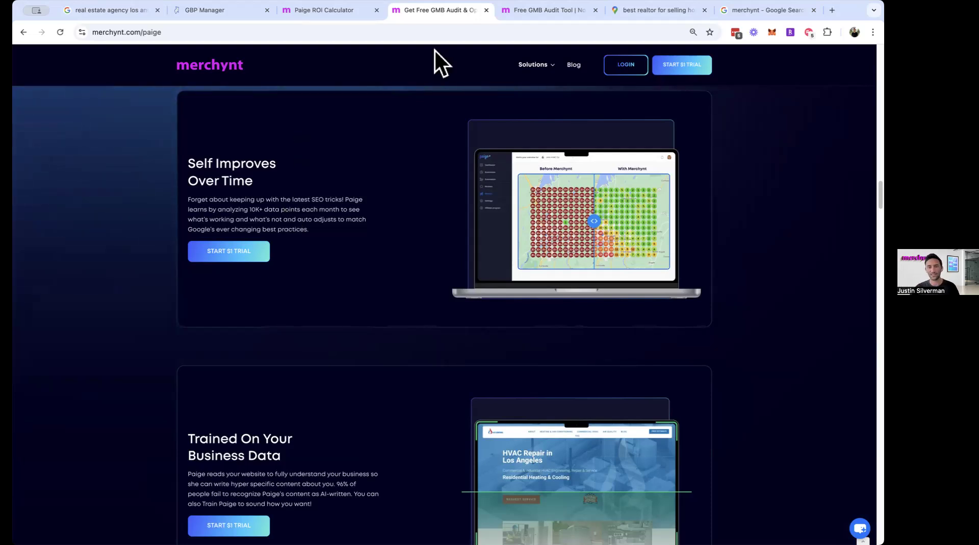
scroll(800, 283, "down", 5)
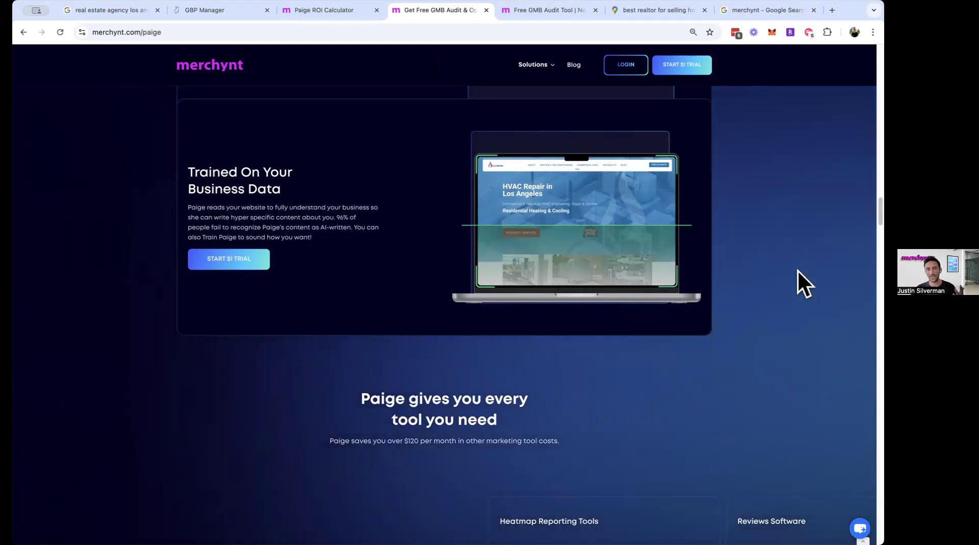
scroll(798, 270, "down", 3)
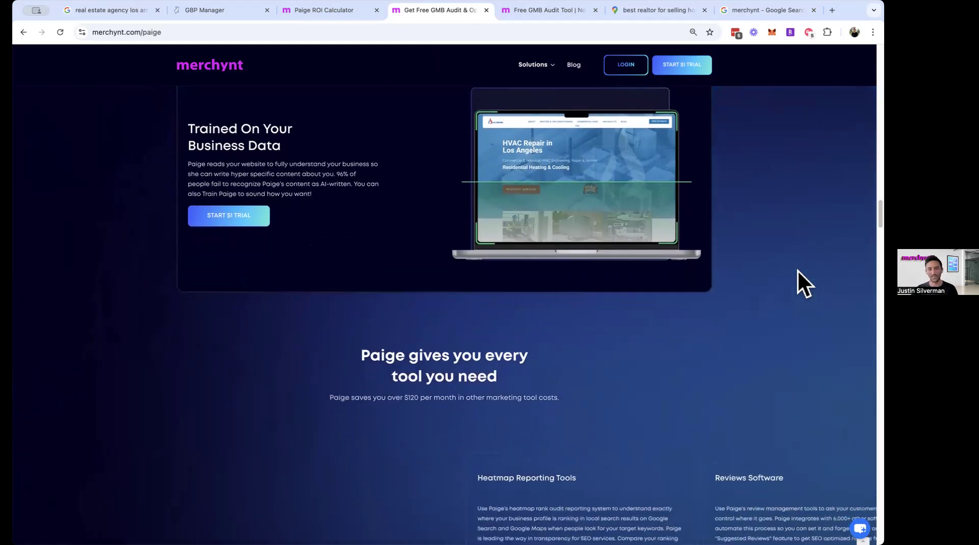
Look through the tools Paige replaces, from heatmap reporting and reviews software to citation management, video creation, social media schedulers and website embeds.
scroll(797, 269, "down", 5)
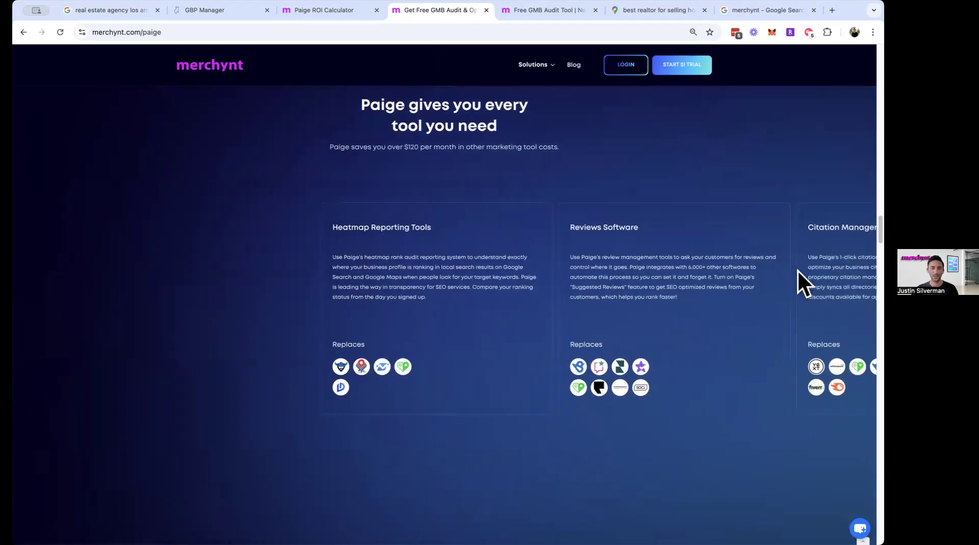
scroll(797, 269, "down", 2)
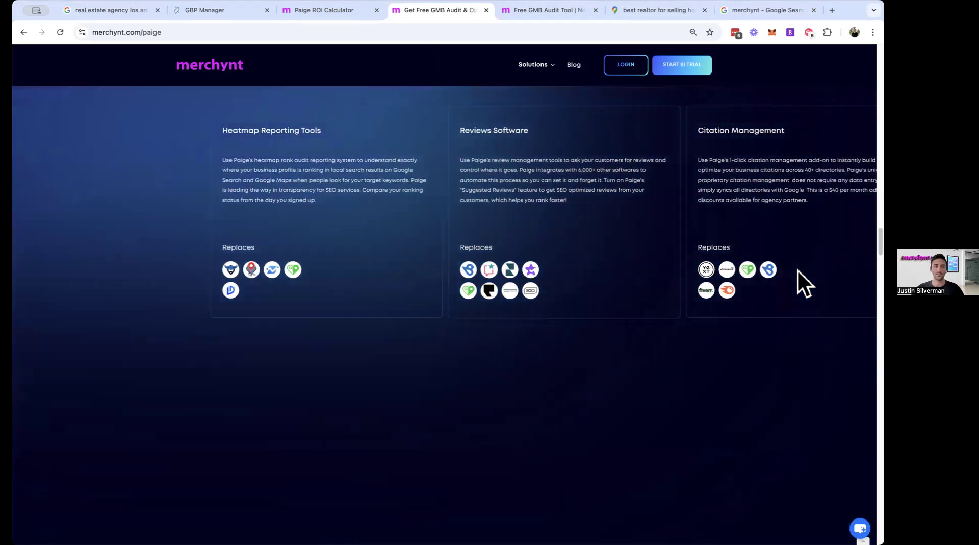
scroll(797, 269, "down", 2)
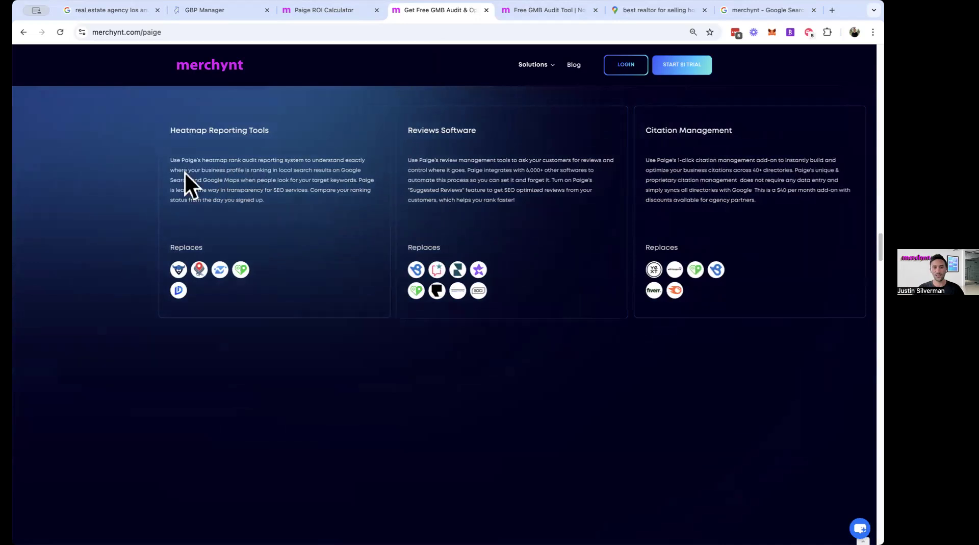
scroll(236, 211, "down", 3)
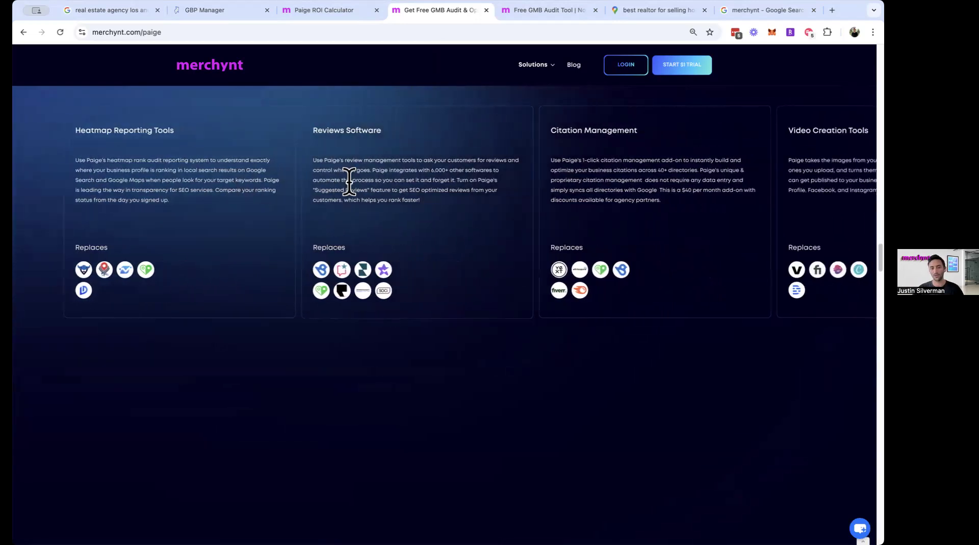
scroll(344, 180, "down", 5)
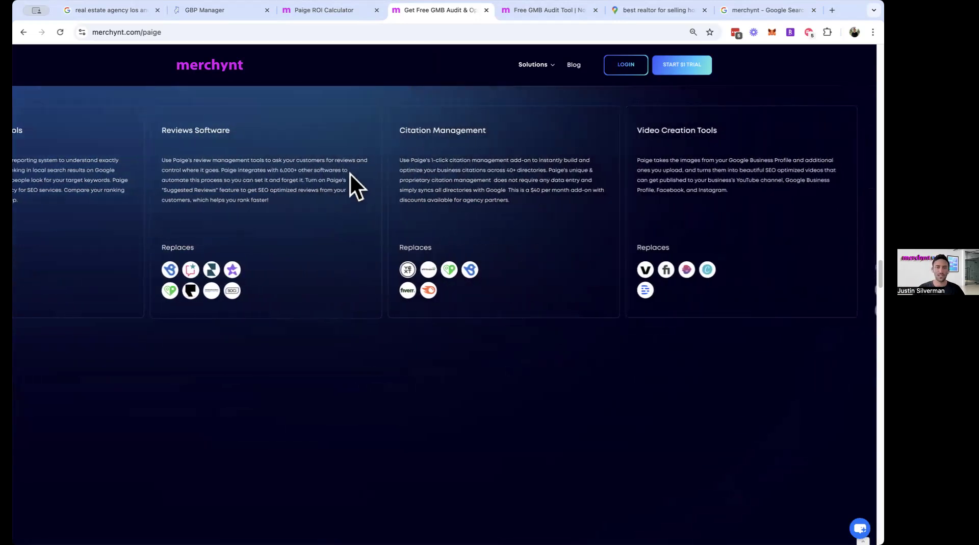
scroll(356, 166, "down", 3)
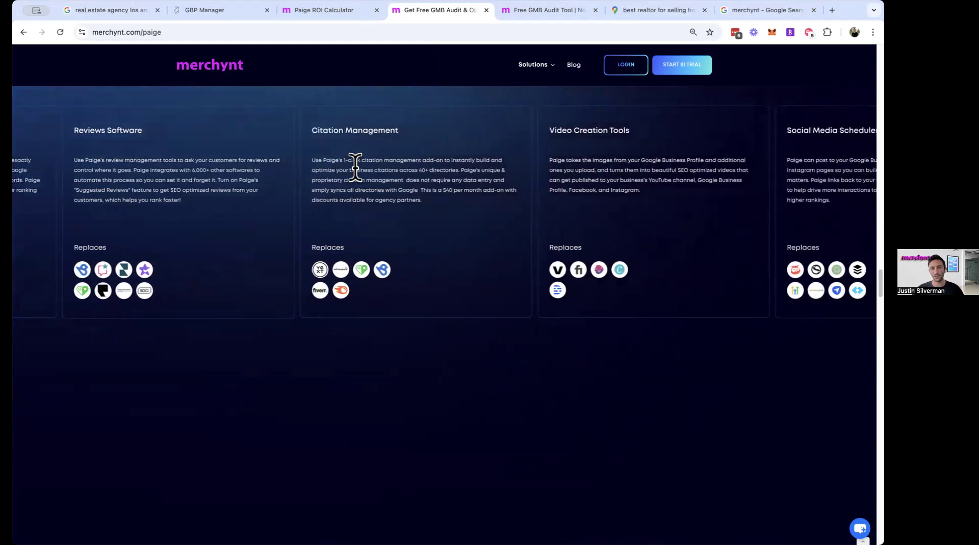
scroll(355, 167, "down", 5)
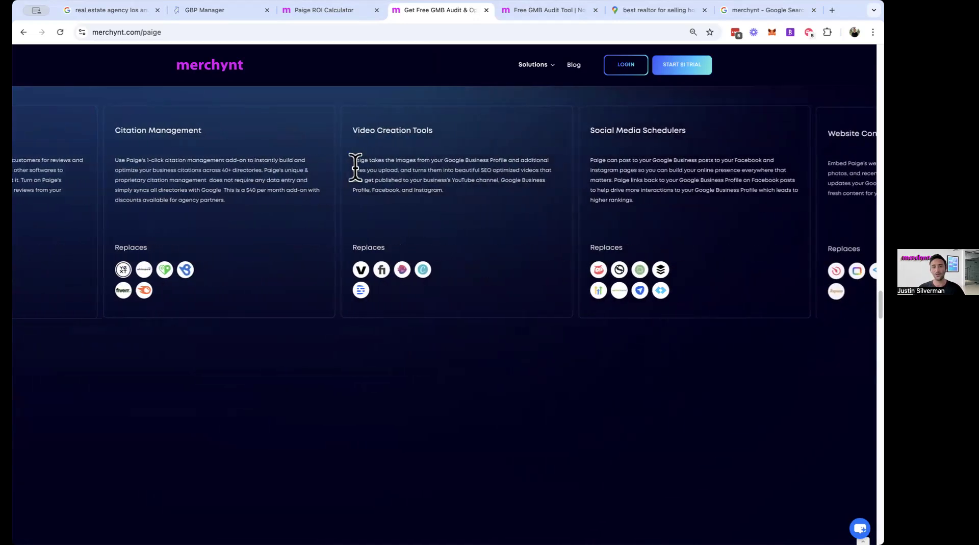
scroll(355, 167, "down", 3)
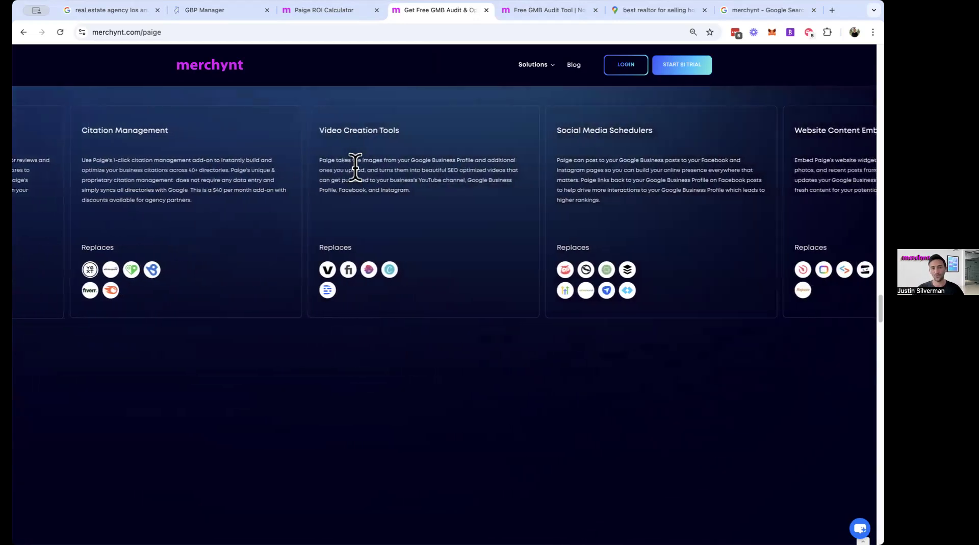
scroll(355, 166, "down", 4)
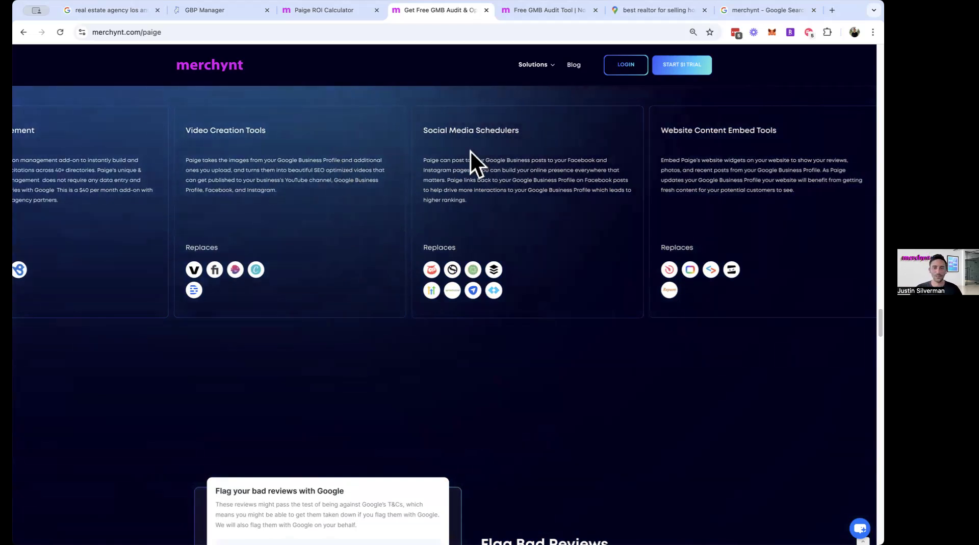
scroll(469, 153, "down", 3)
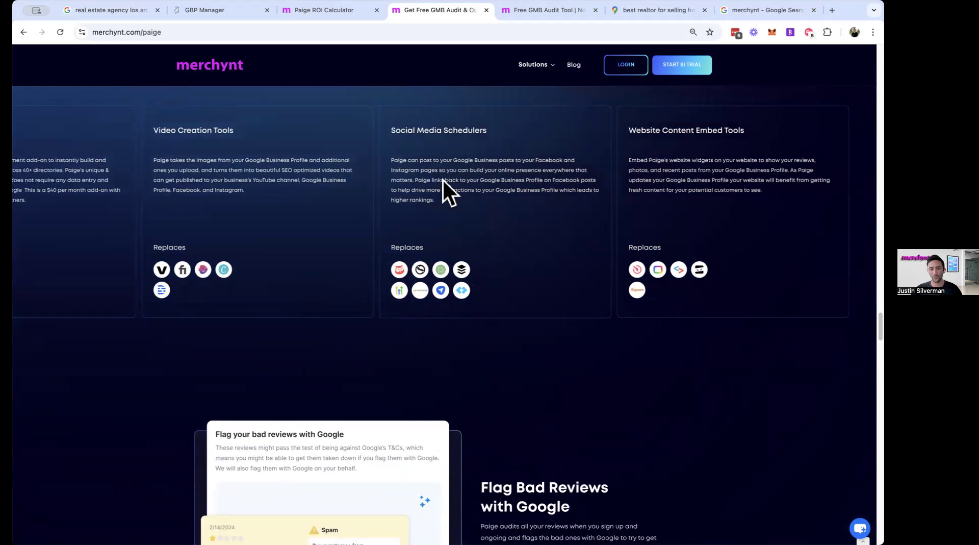
scroll(442, 179, "down", 4)
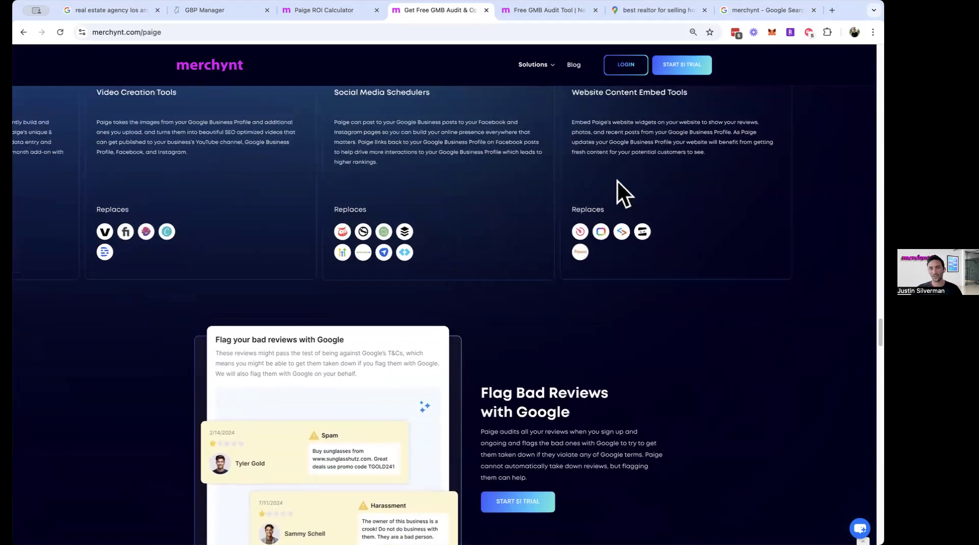
Look through Paige's bad review flagging, Facebook and Instagram posting, automated video creation and Rockstar Account Manager sections.
scroll(617, 191, "up", 1)
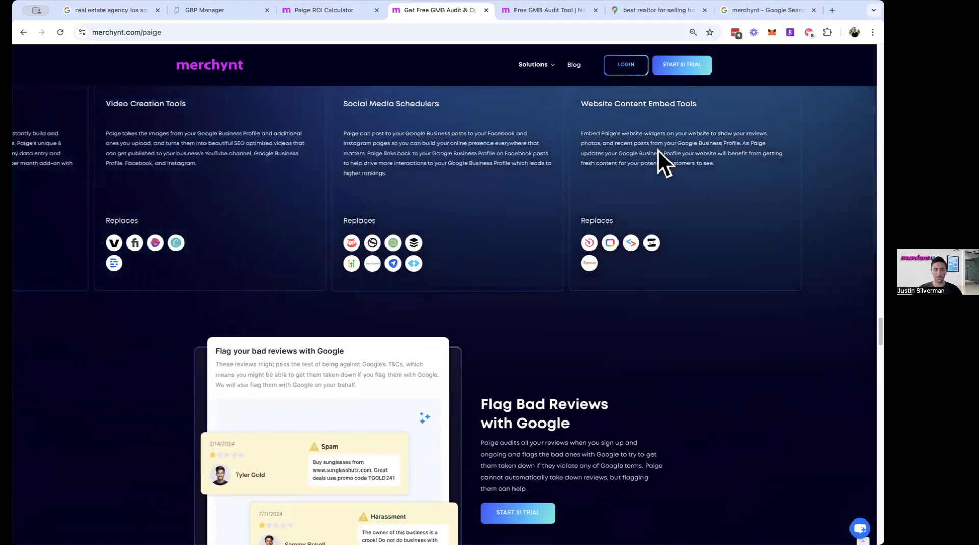
scroll(657, 151, "down", 5)
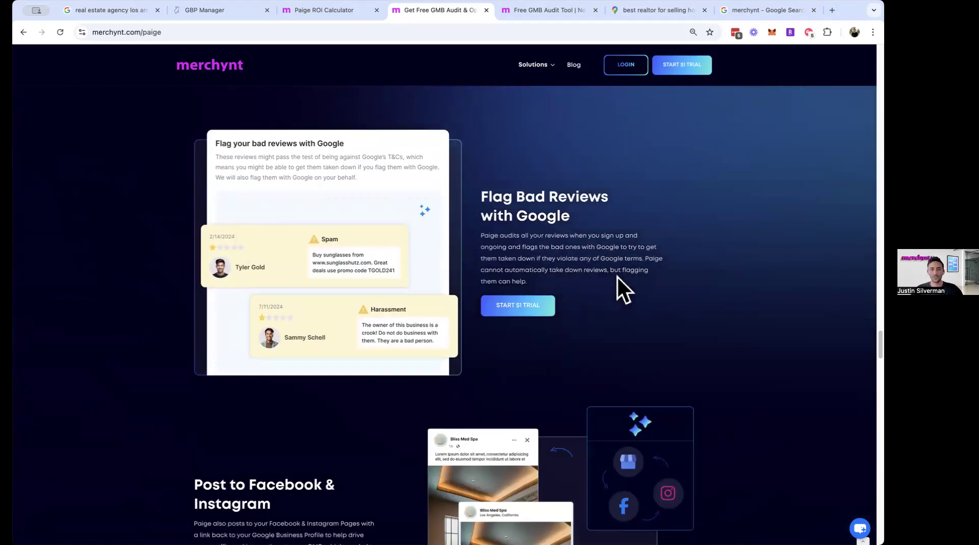
scroll(140, 250, "down", 8)
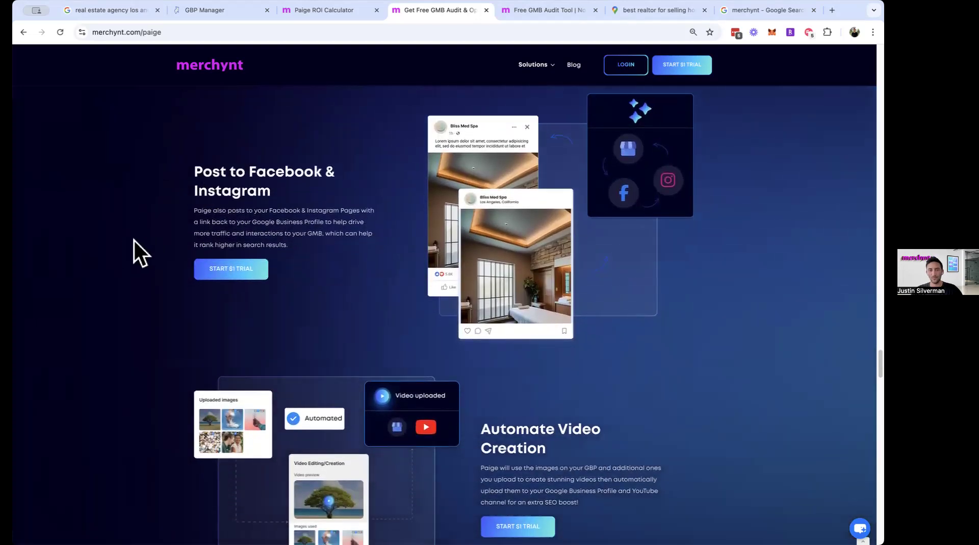
scroll(135, 249, "down", 4)
scroll(156, 225, "down", 6)
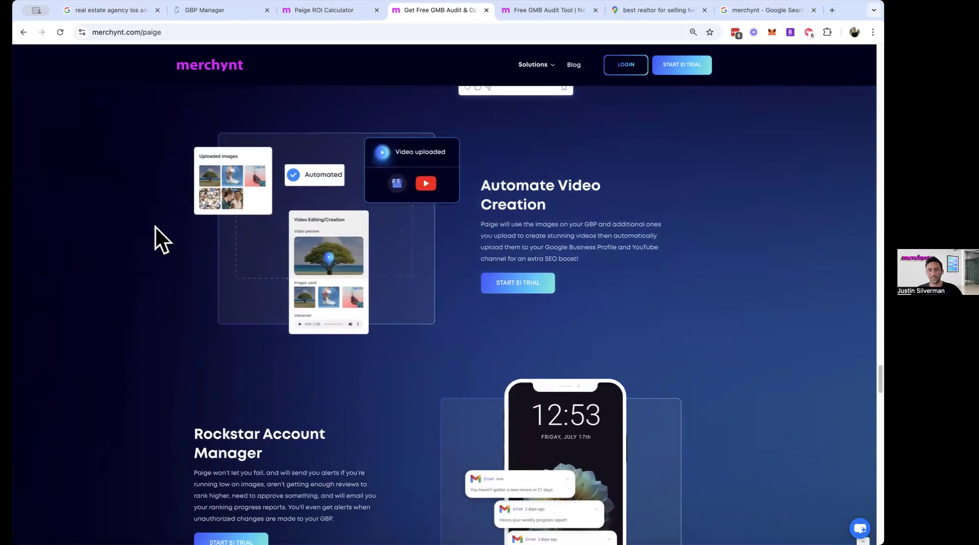
scroll(155, 225, "down", 1)
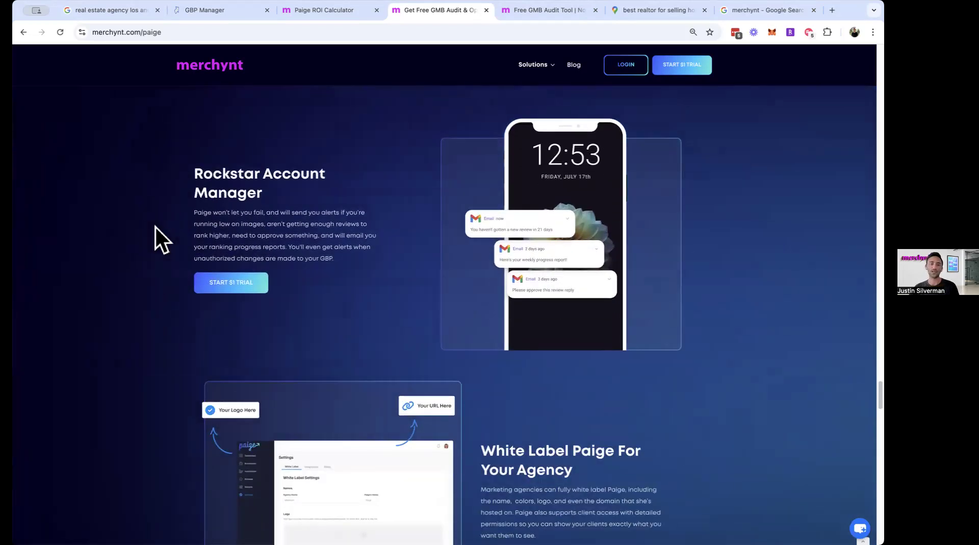
scroll(155, 225, "up", 1)
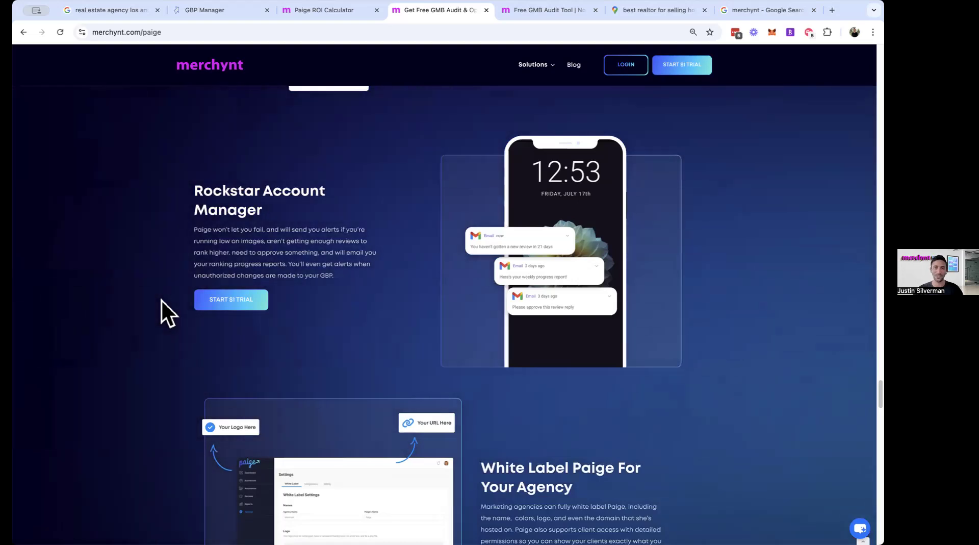
Examine the rest of the Paige page, from white labelling for agencies and software integrations to the frequently asked questions.
scroll(93, 337, "down", 8)
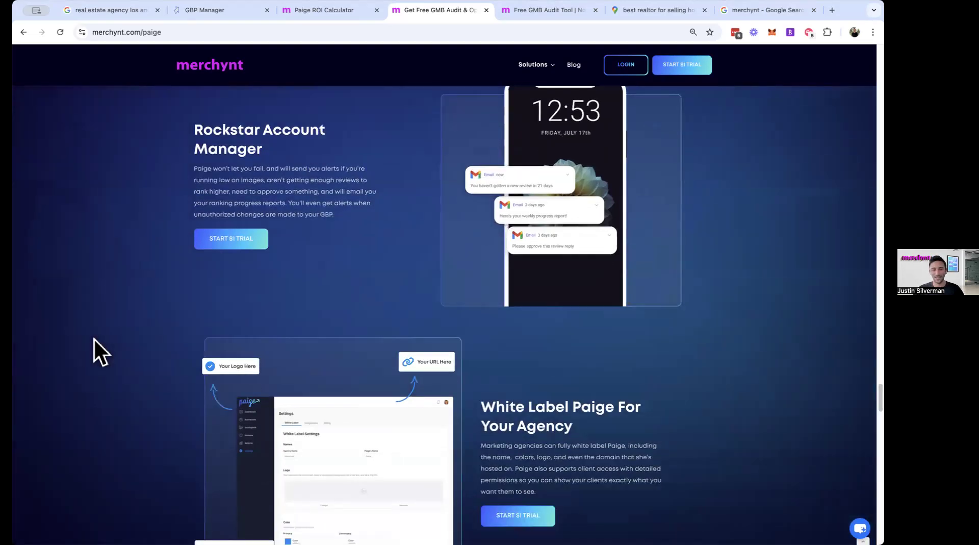
scroll(93, 337, "down", 11)
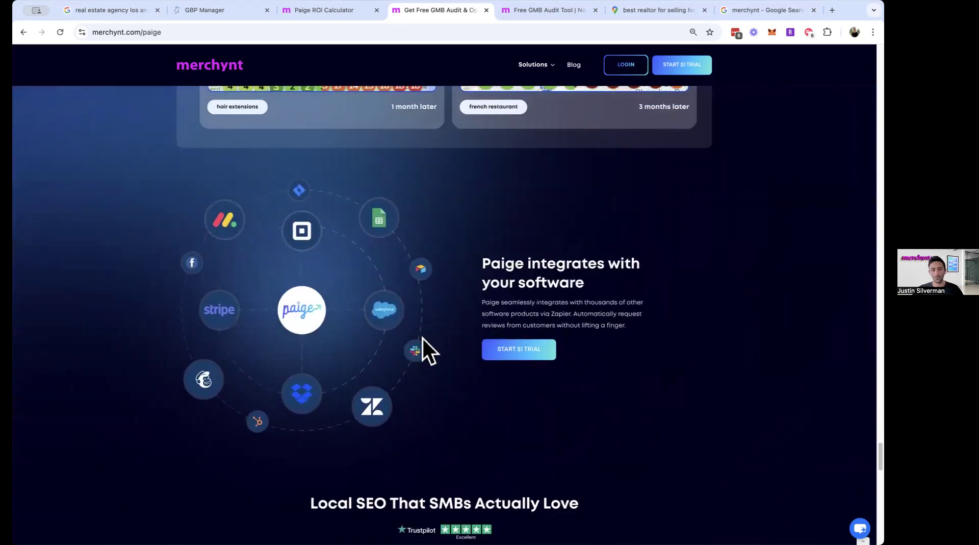
scroll(422, 337, "down", 4)
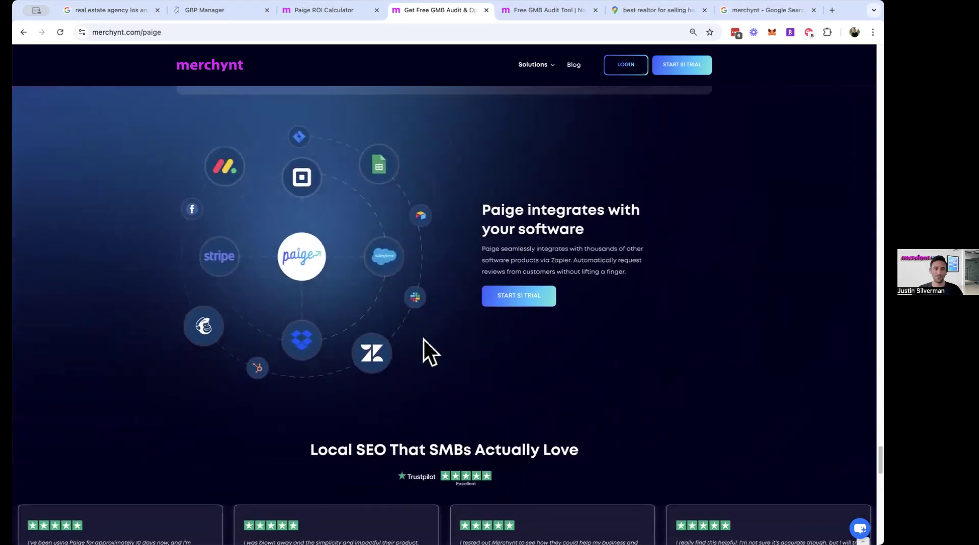
scroll(424, 338, "down", 15)
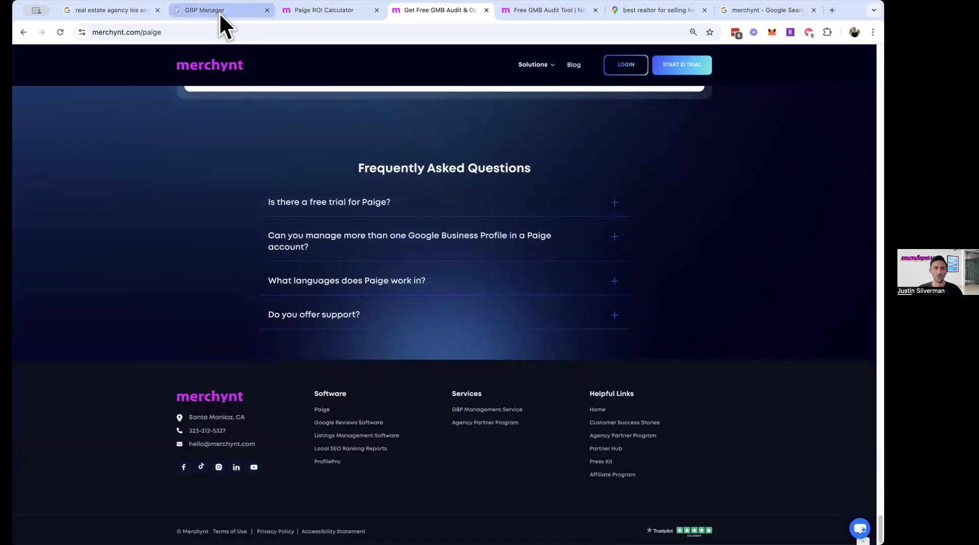
Switch to GBP Manager and open the automation settings for the Merchynt business.
left_click(218, 10)
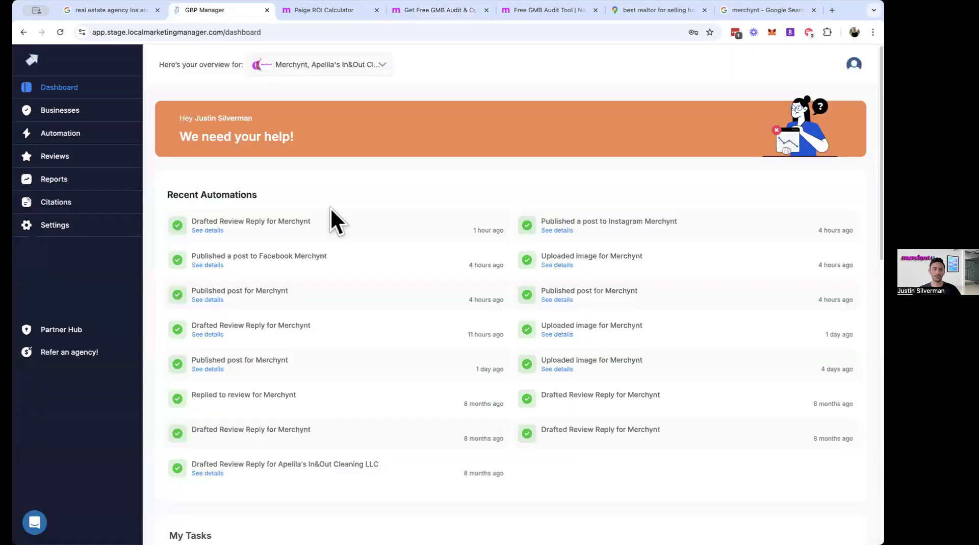
left_click(58, 113)
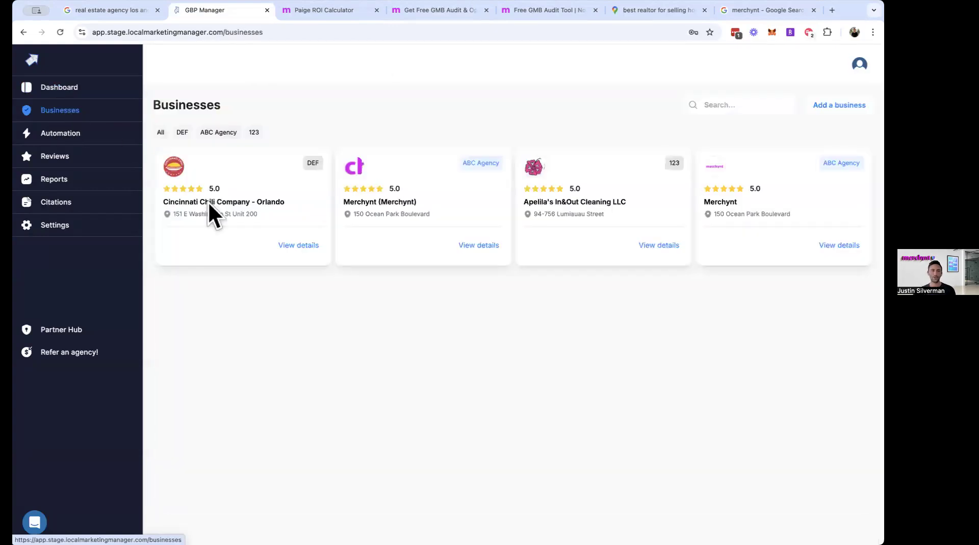
left_click(131, 138)
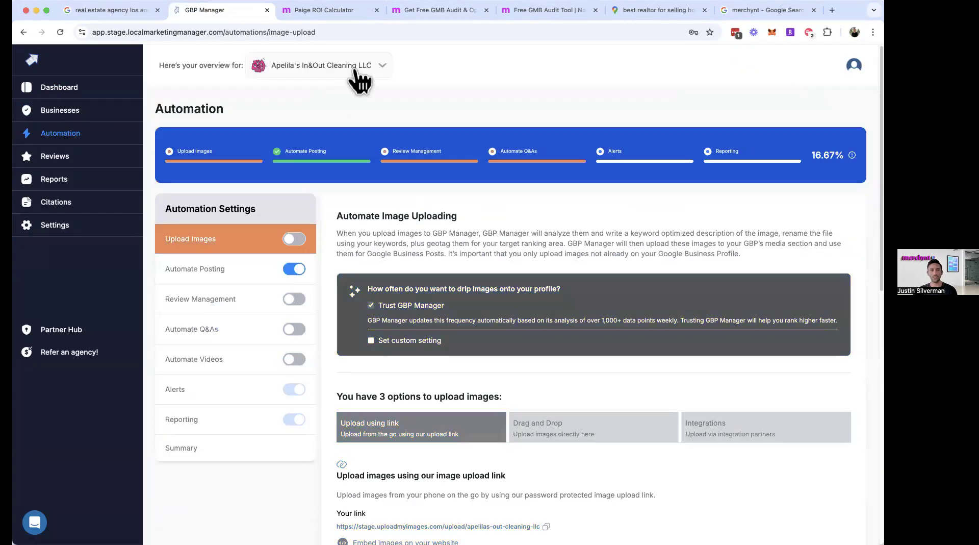
left_click(357, 69)
left_click(349, 177)
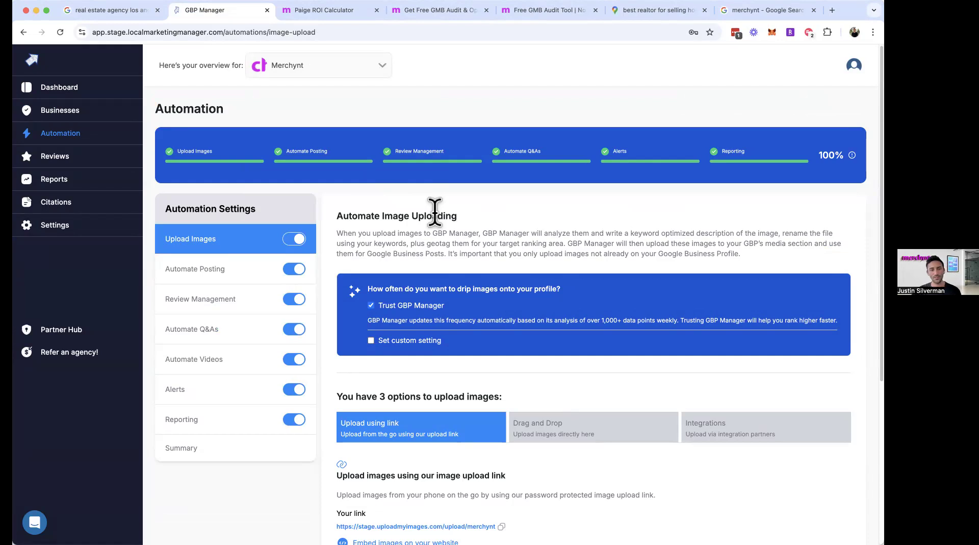
Look through the image upload options and view the password-protected image upload page through its link, returning to GBP Manager.
scroll(437, 212, "down", 1)
scroll(469, 248, "down", 2)
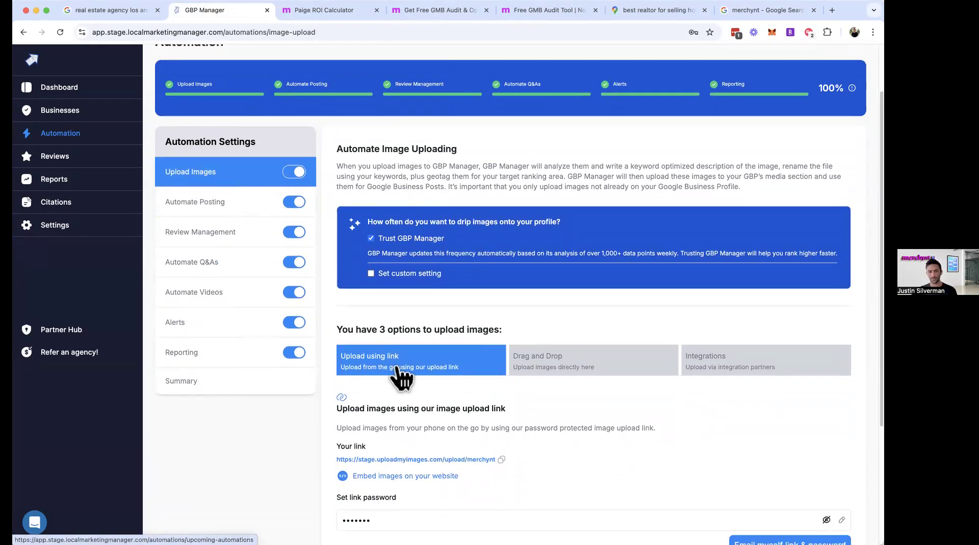
scroll(436, 333, "down", 5)
scroll(455, 388, "down", 2)
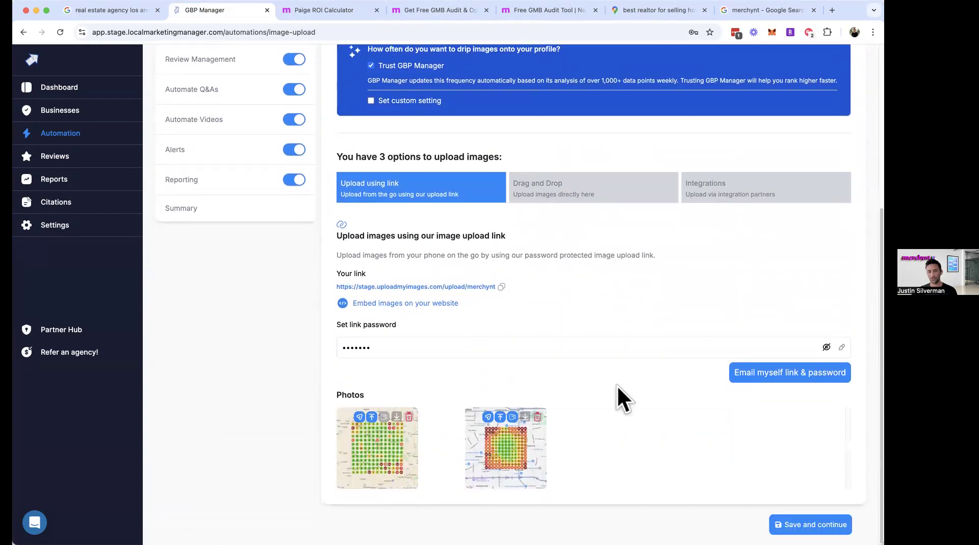
left_click(405, 286)
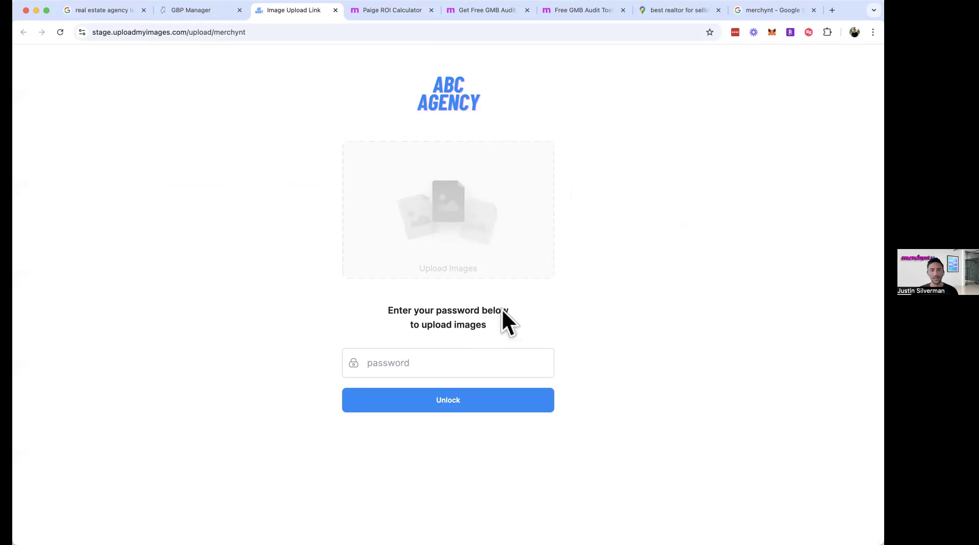
left_click(191, 12)
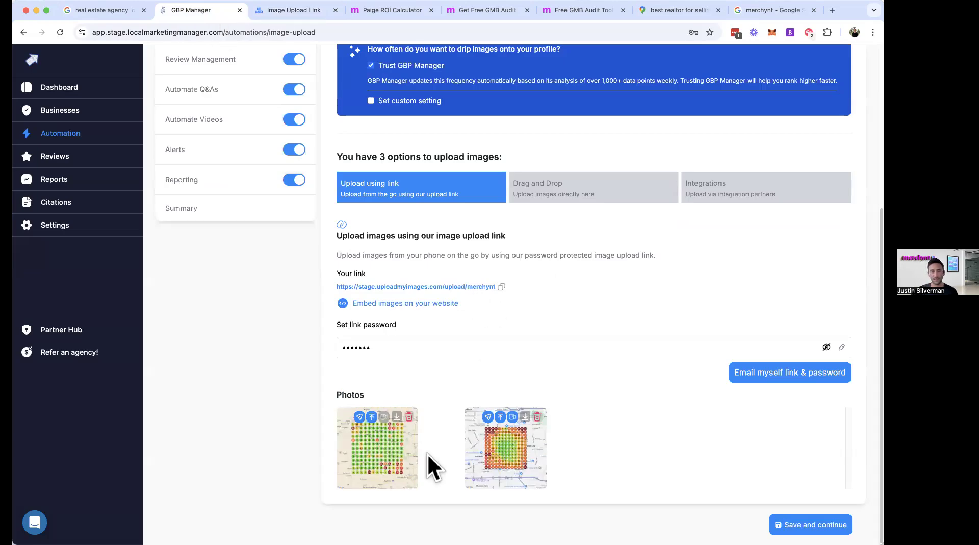
Examine the first uploaded photo's meta description, geo coordinates and file name in its image details, and close them.
left_click(383, 449)
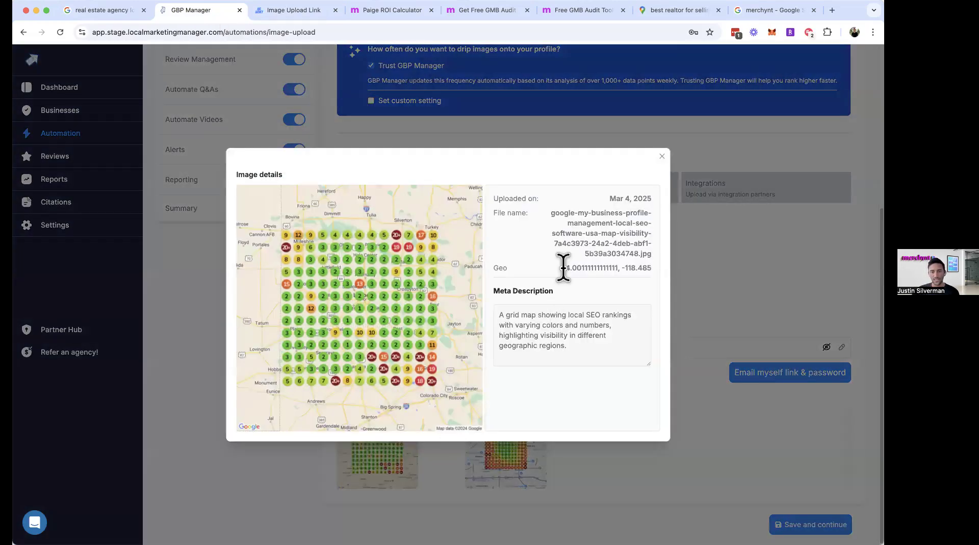
left_click_drag(598, 352, 497, 314)
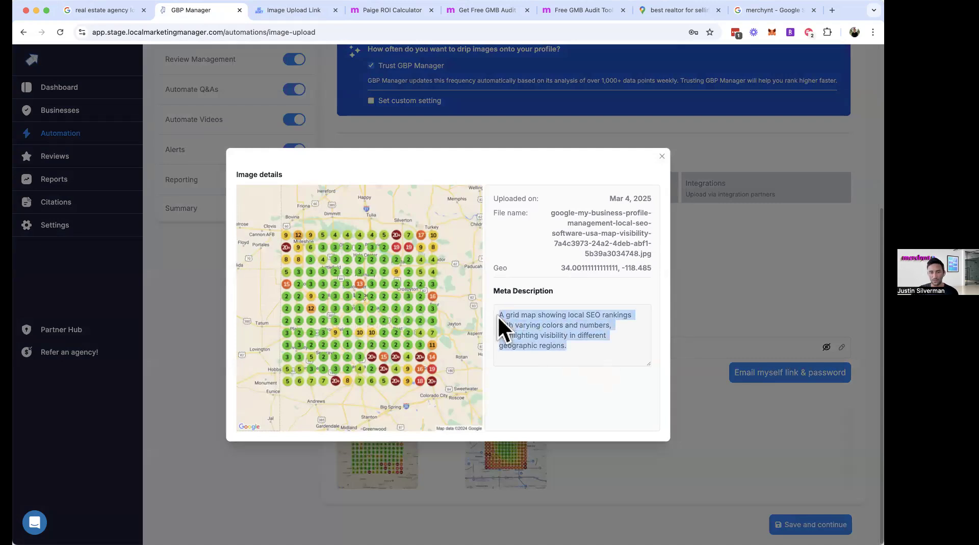
left_click(571, 322)
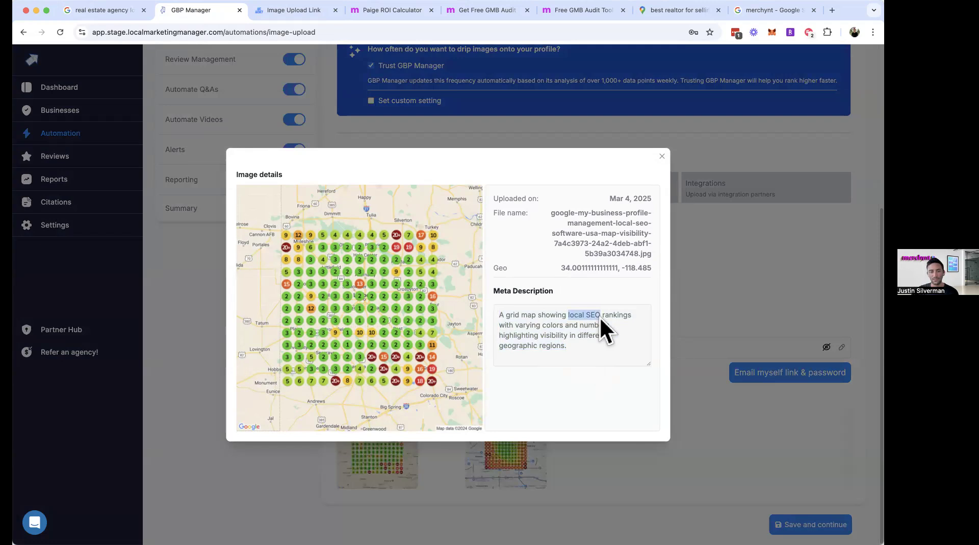
left_click_drag(547, 268, 659, 275)
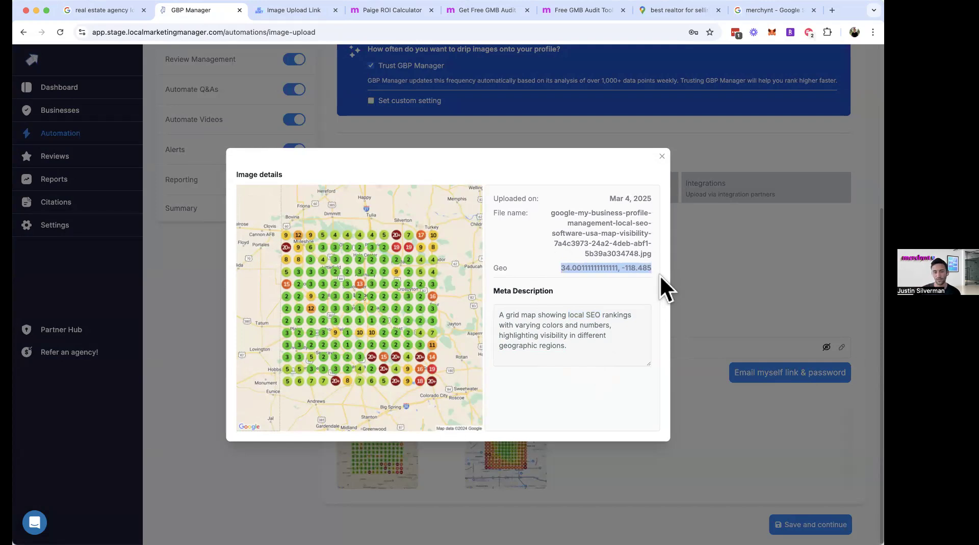
left_click_drag(540, 211, 675, 243)
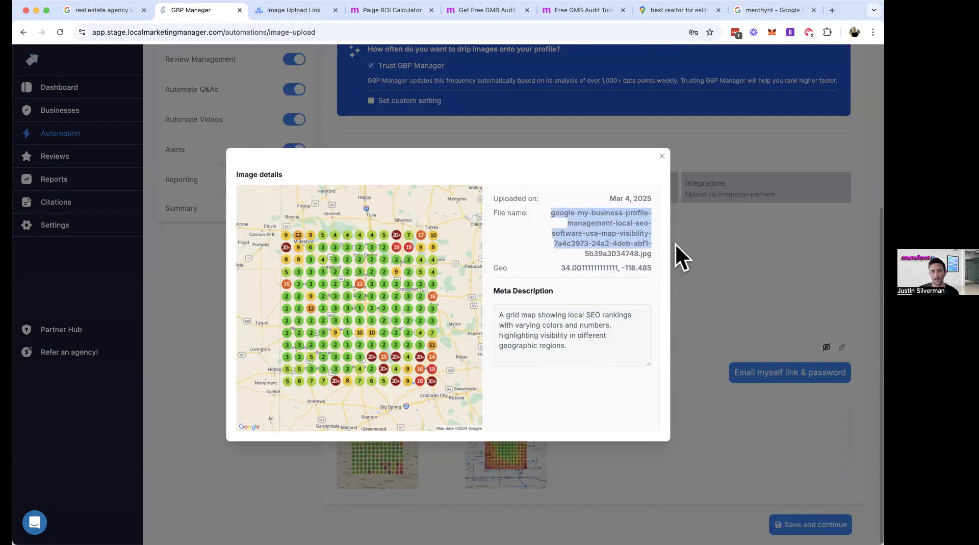
left_click(723, 257)
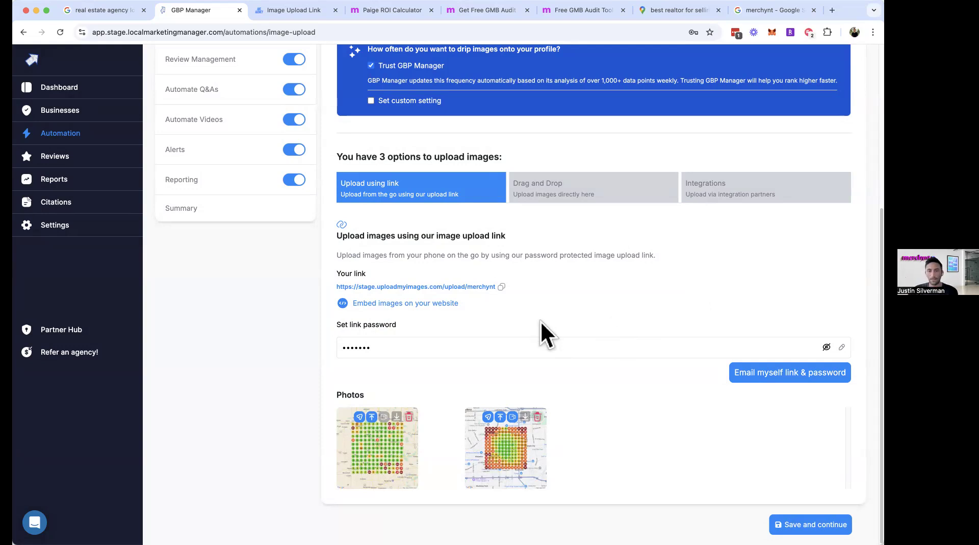
View the website embed code and image preview of the Images Display Widget, and close it.
left_click(442, 306)
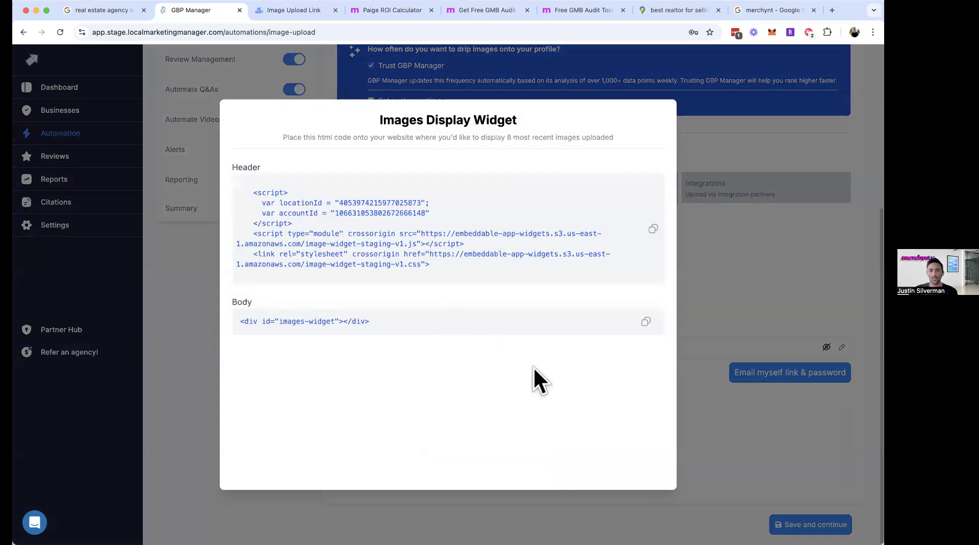
scroll(543, 380, "down", 3)
scroll(546, 390, "up", 1)
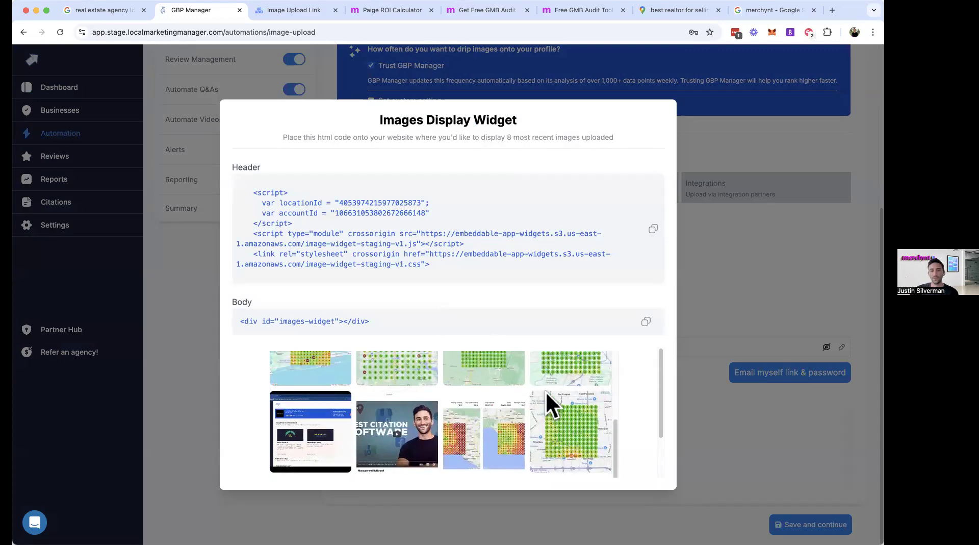
scroll(550, 403, "down", 1)
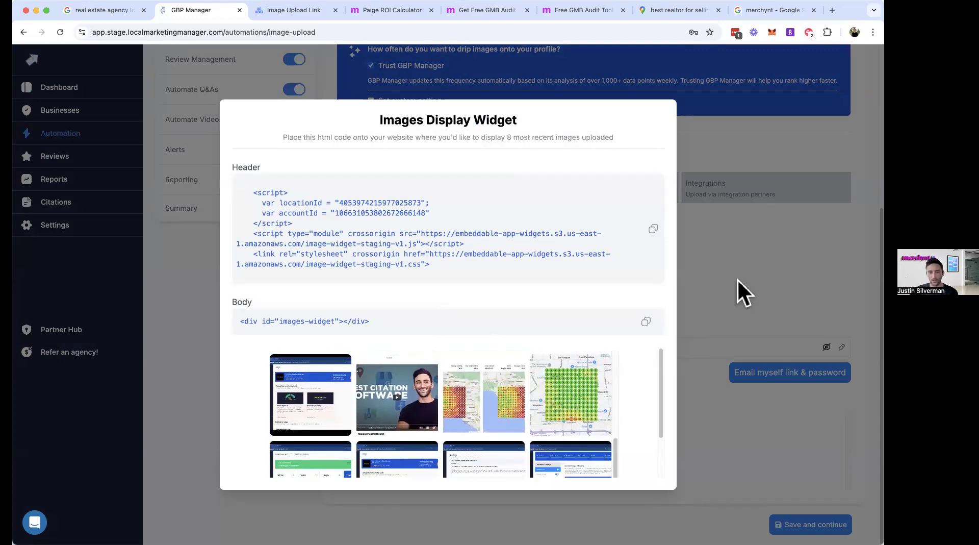
left_click(695, 338)
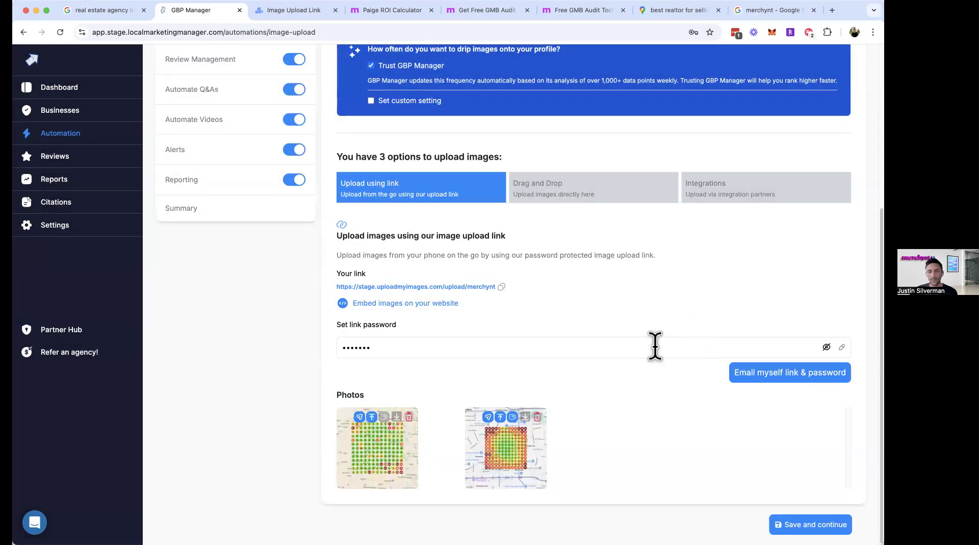
Try a custom image upload frequency of every 1 day, and return the setting to Trust GBP Manager.
scroll(635, 352, "up", 1)
scroll(637, 366, "up", 2)
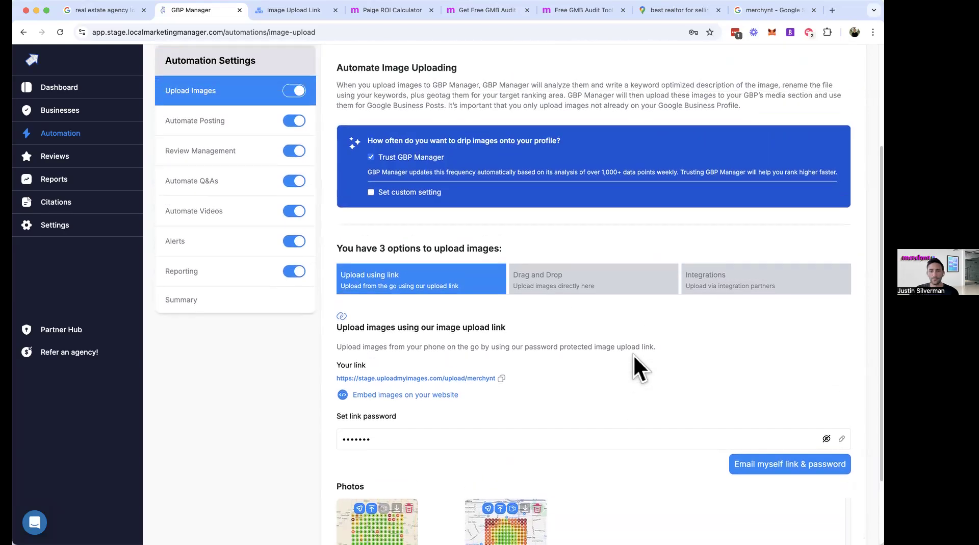
left_click(371, 192)
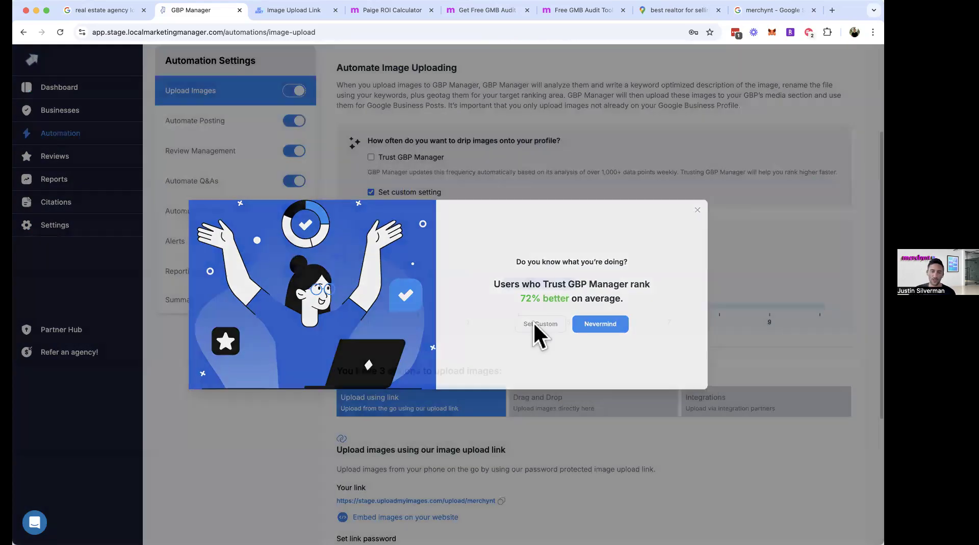
left_click(537, 325)
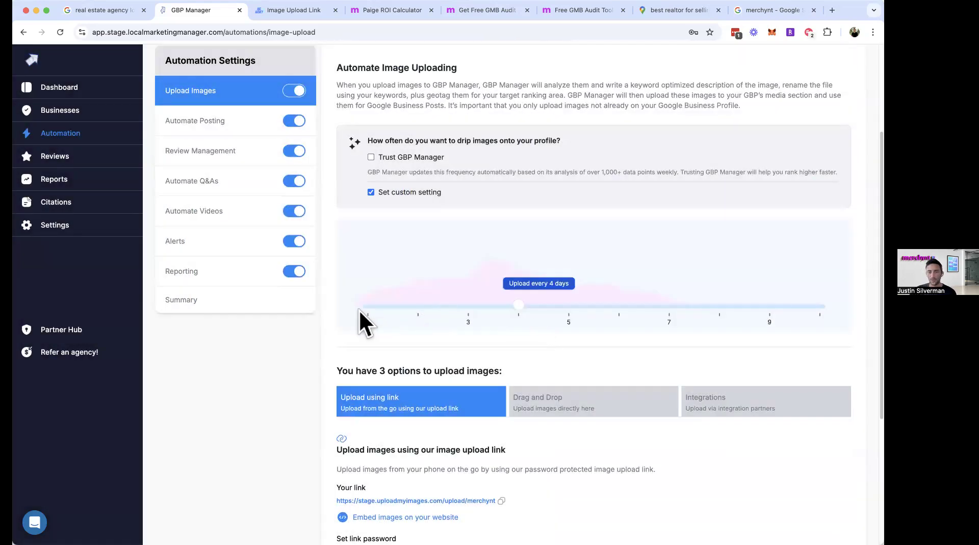
left_click_drag(374, 305, 819, 307)
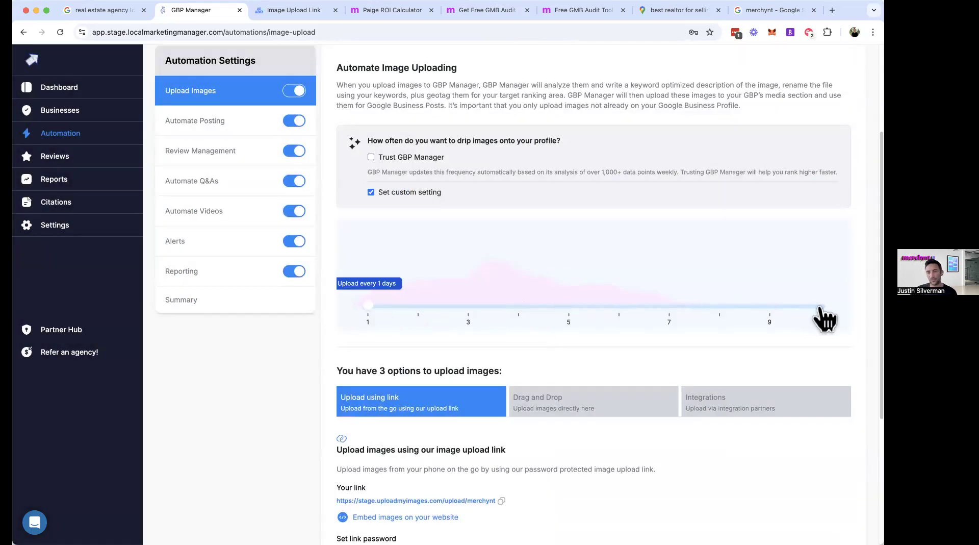
left_click(371, 158)
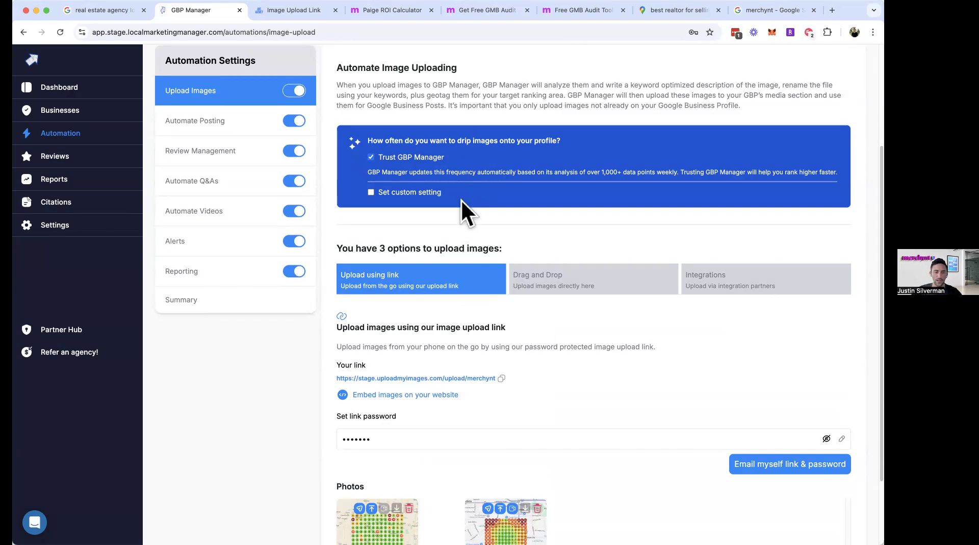
Open the Automate Posting settings, and view the latest update posts of the real estate group selected in the Google results.
left_click(240, 127)
scroll(510, 234, "up", 2)
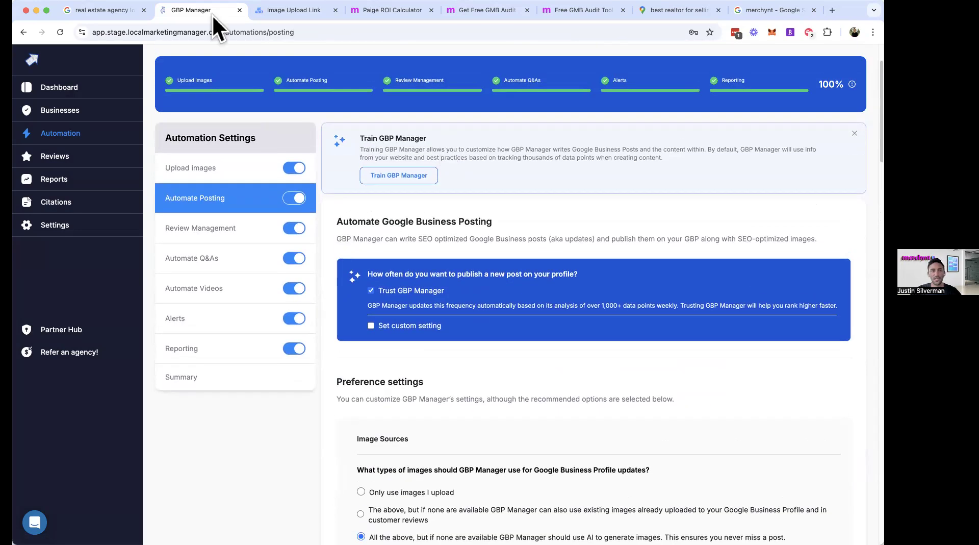
left_click(104, 10)
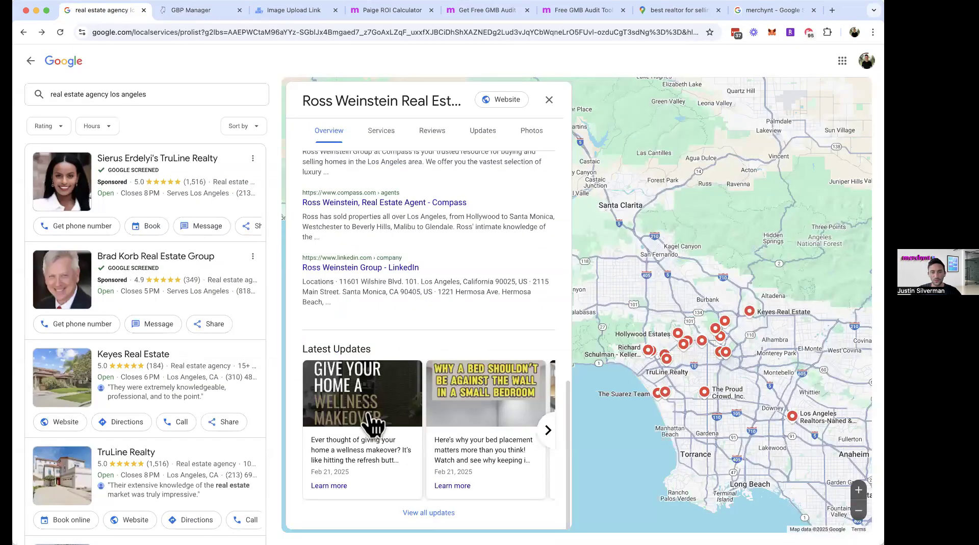
left_click(391, 377)
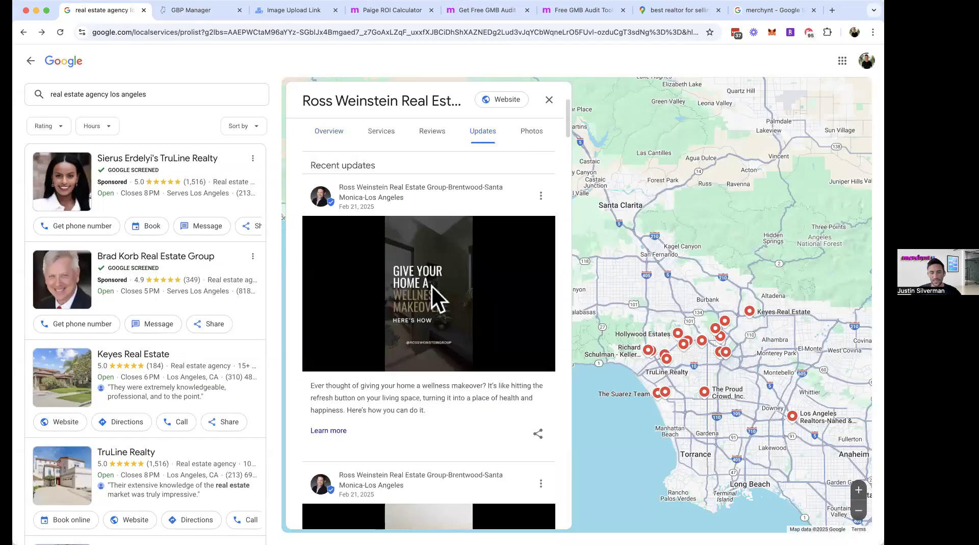
scroll(432, 344, "down", 2)
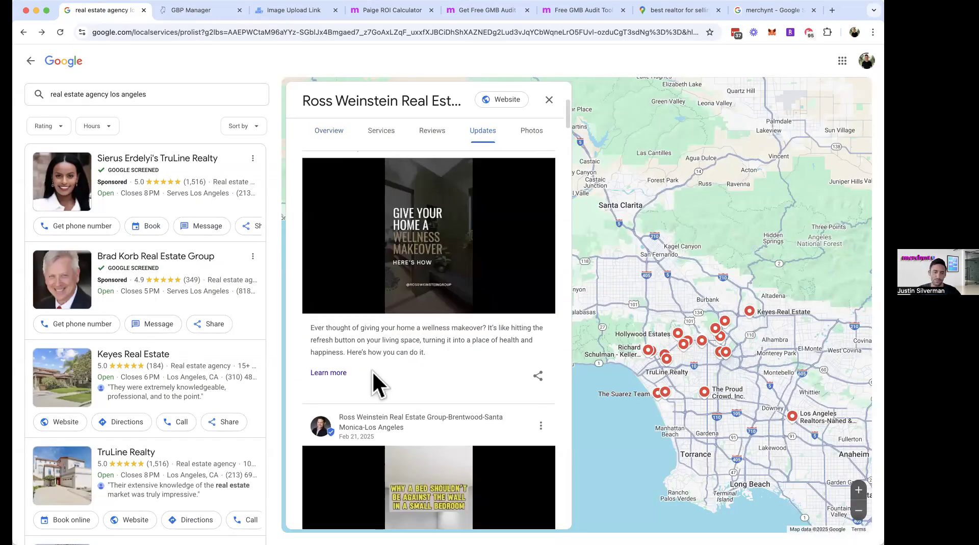
Switch to GBP Manager, open the Train GBP Manager dialog and read the Posts training note in an enlarged text box.
scroll(372, 370, "up", 2)
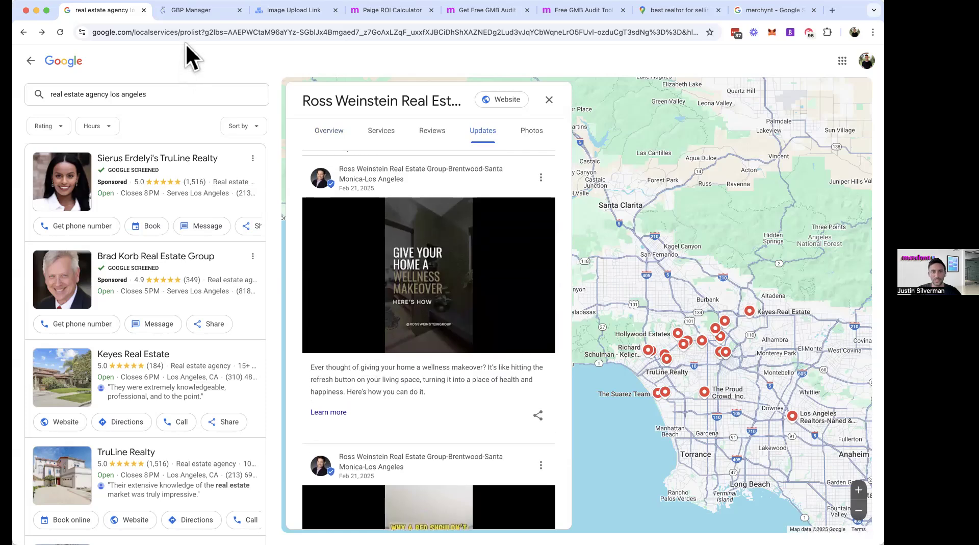
left_click(195, 15)
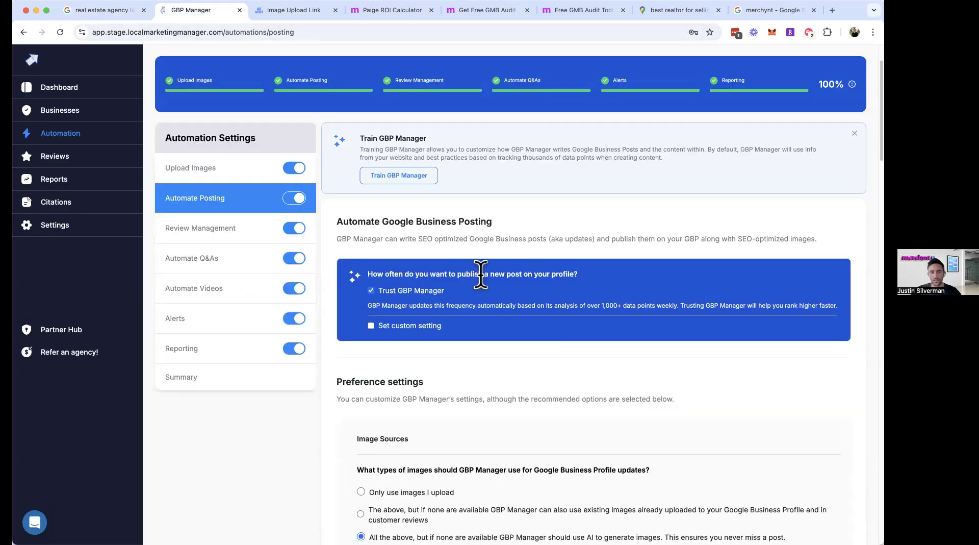
left_click(399, 175)
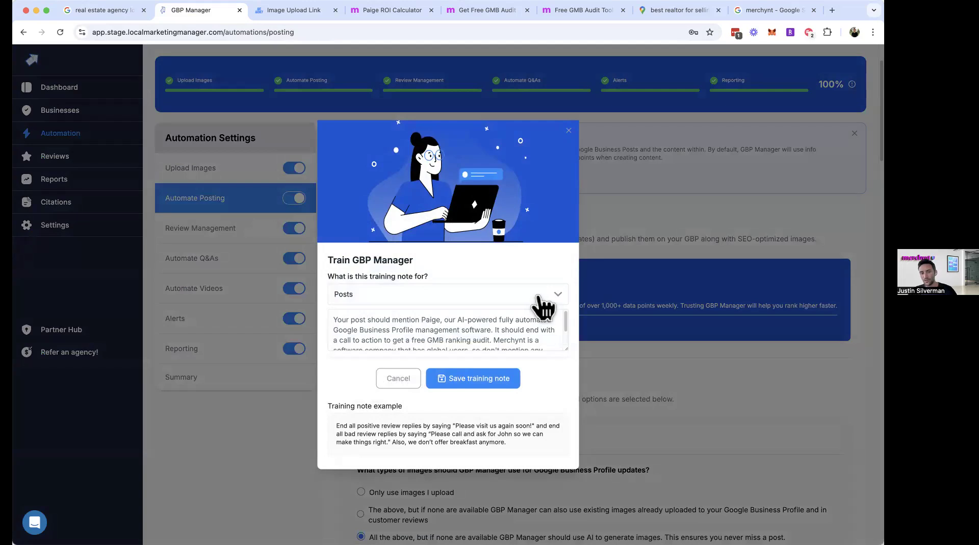
left_click_drag(564, 345, 566, 370)
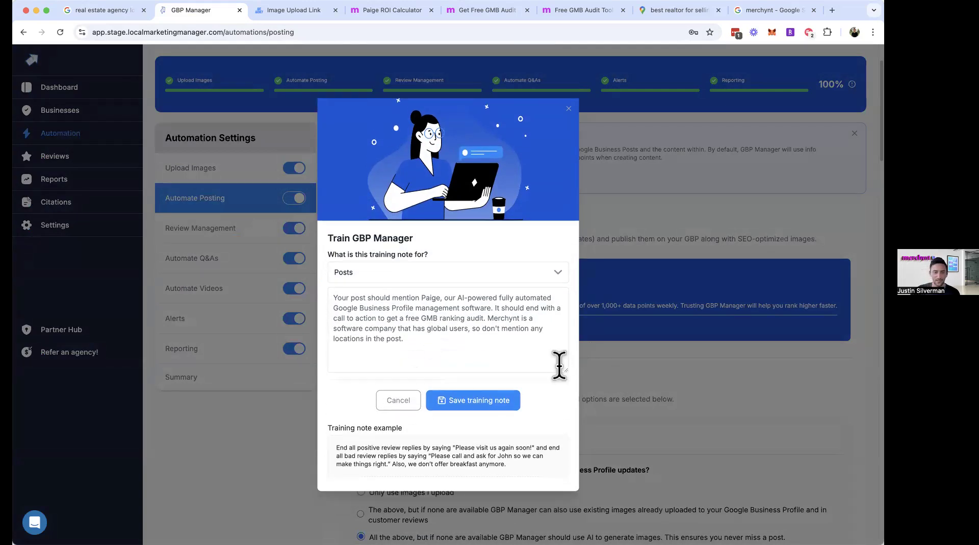
left_click_drag(405, 339, 342, 304)
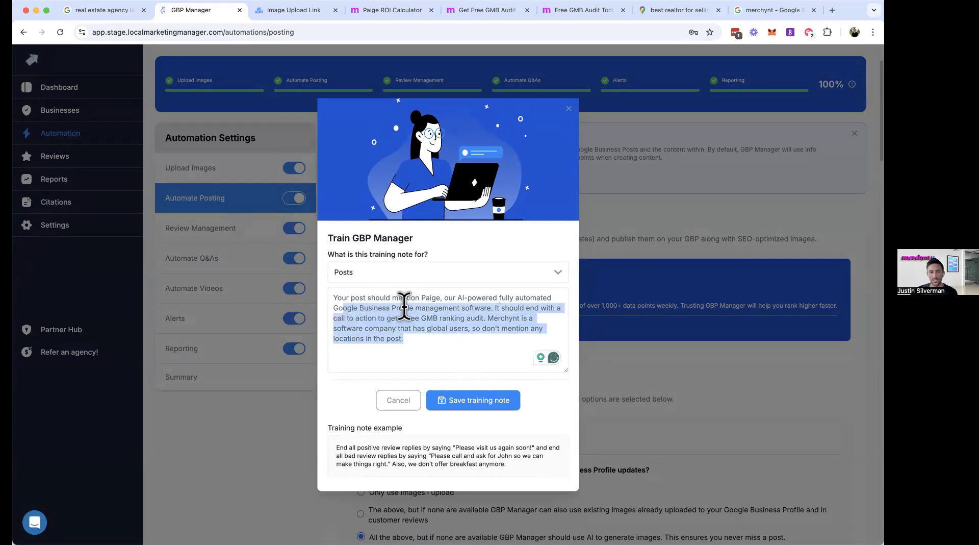
left_click(389, 307)
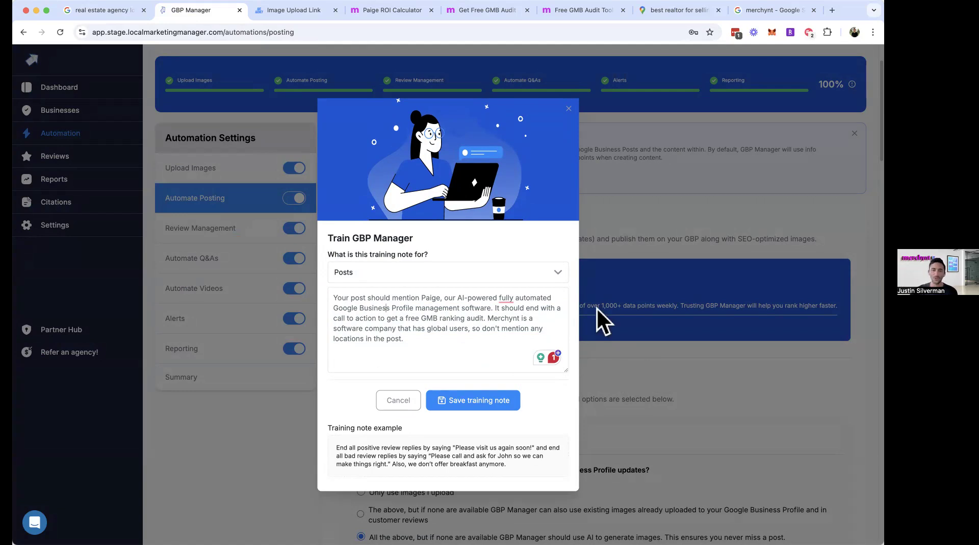
Look through the content types available for training notes, keep Posts selected and close the training dialog without saving.
left_click(555, 272)
scroll(467, 339, "down", 2)
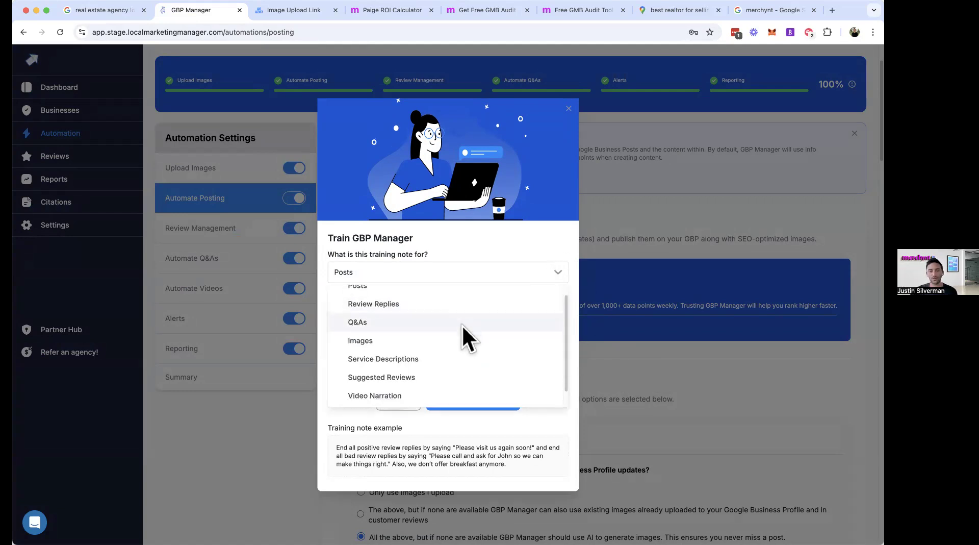
scroll(461, 368, "up", 2)
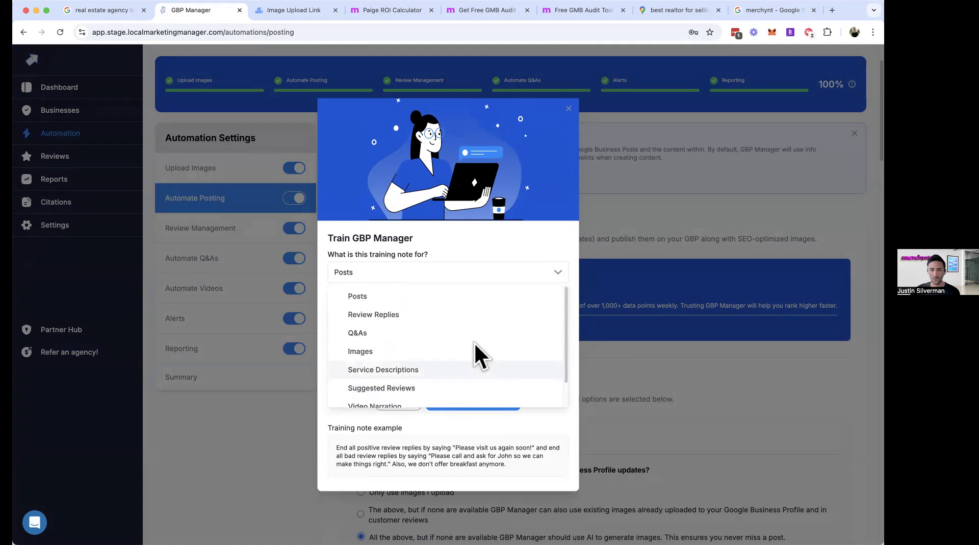
left_click(570, 277)
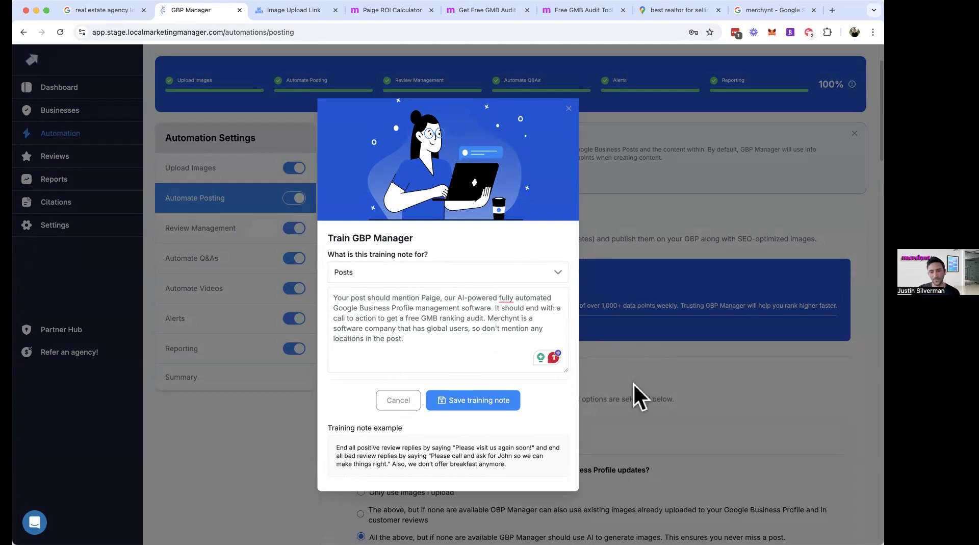
left_click(606, 352)
Review the three Image Sources options for Google Business Profile updates in the preference settings.
scroll(601, 343, "down", 4)
scroll(510, 316, "down", 1)
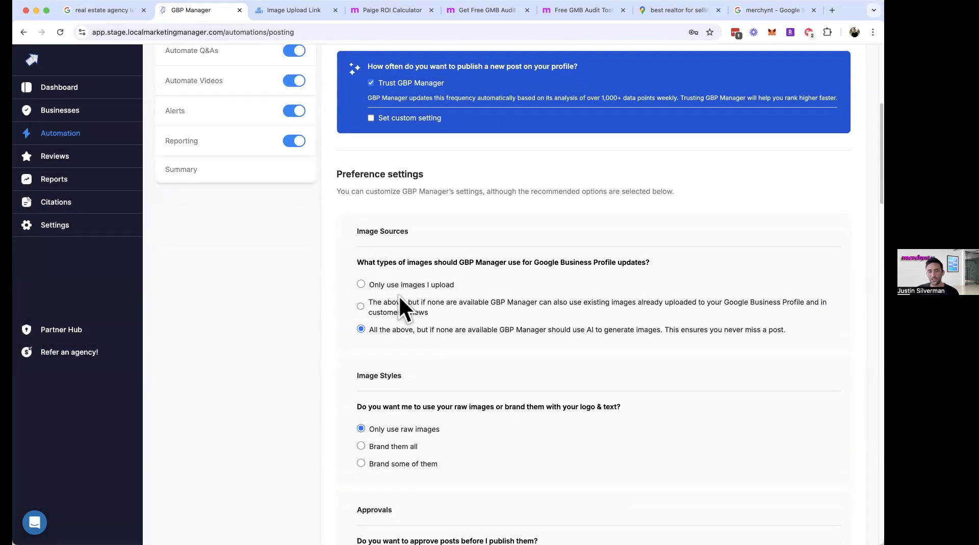
left_click_drag(369, 284, 454, 286)
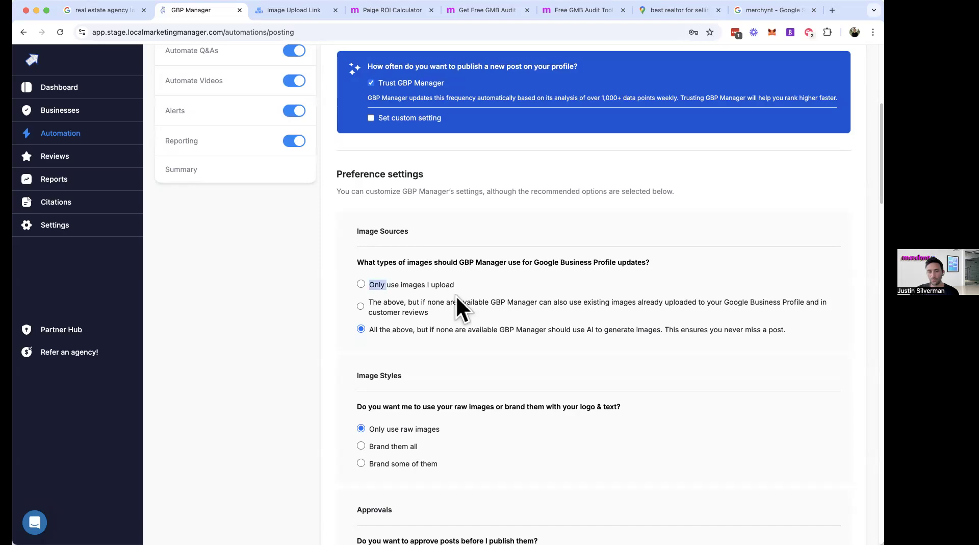
triple_click(396, 301)
left_click_drag(372, 328, 796, 343)
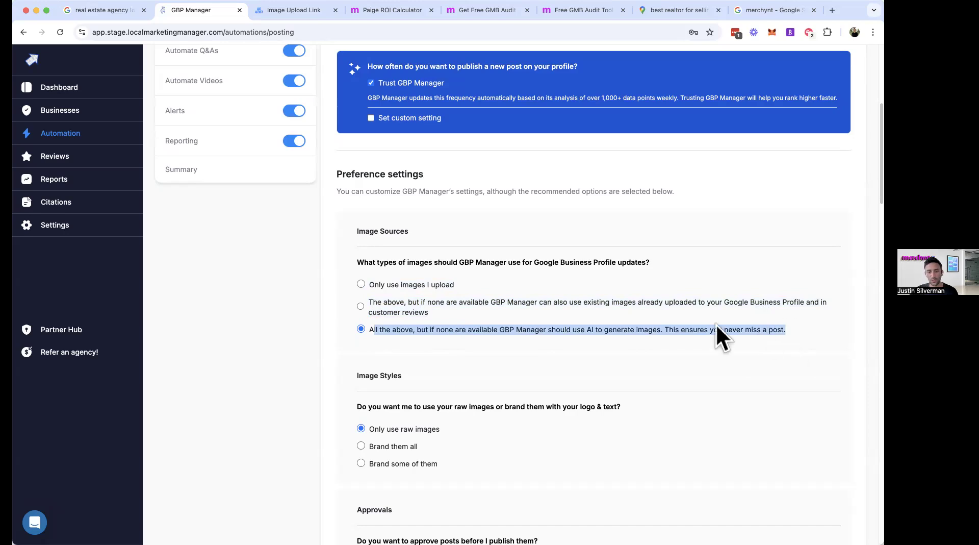
Review the Image Styles options for using raw images or branding all or some of them.
scroll(617, 336, "down", 3)
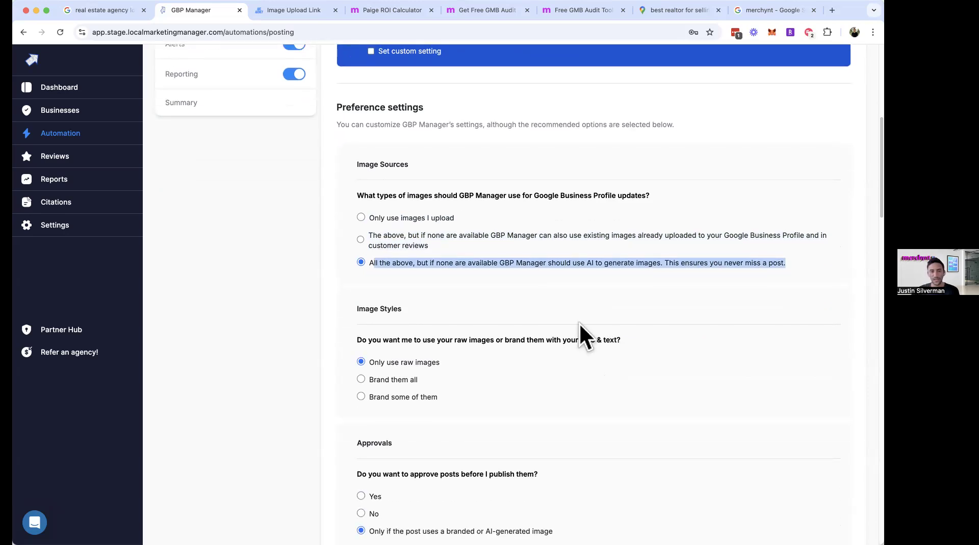
scroll(579, 322, "down", 1)
scroll(563, 318, "down", 2)
scroll(562, 317, "down", 2)
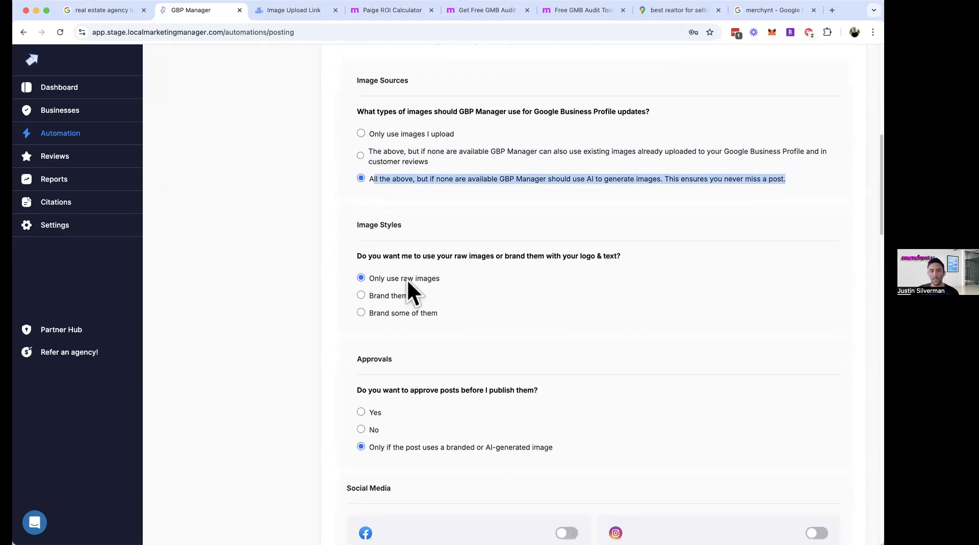
left_click(373, 262)
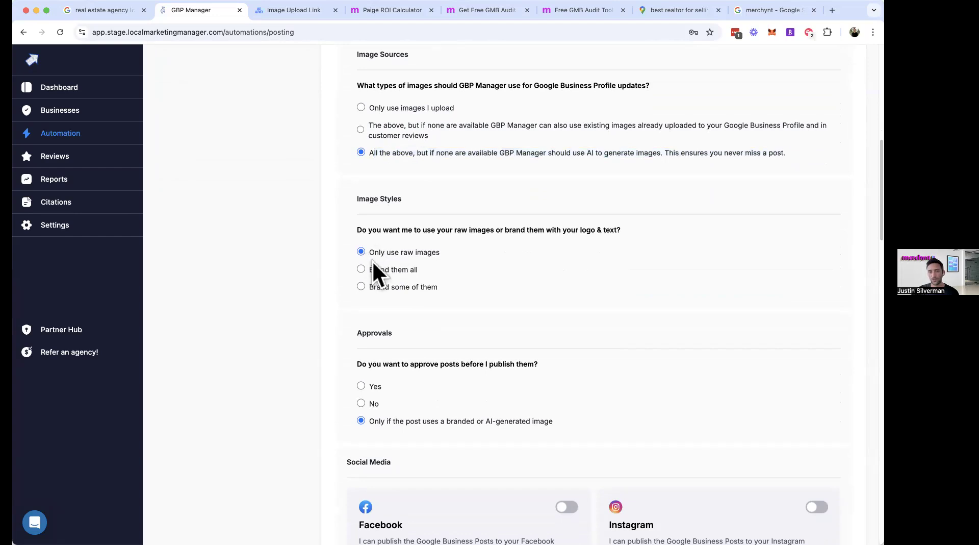
left_click_drag(374, 285, 426, 289)
Switch to the merchynt Google search results and open the business profile's updates.
left_click(774, 10)
scroll(646, 287, "down", 10)
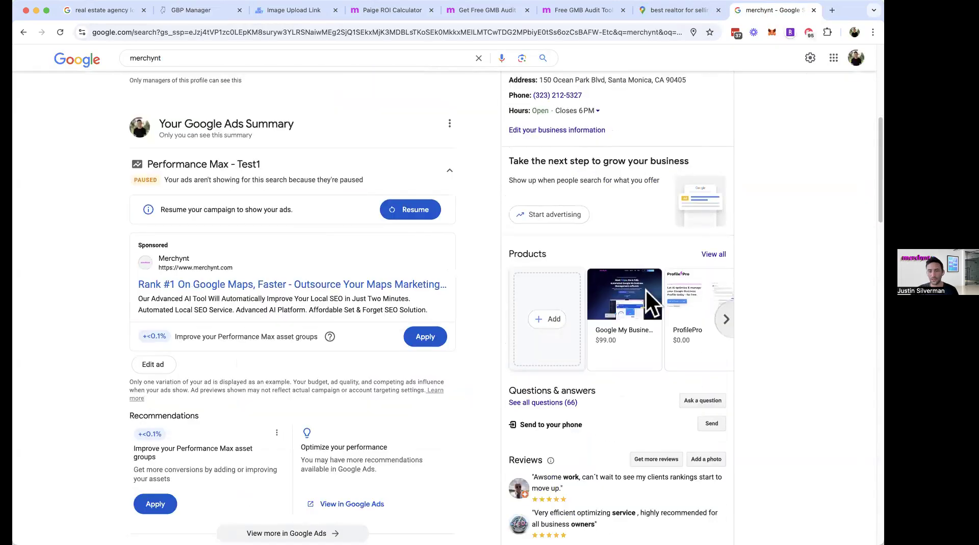
scroll(644, 288, "down", 5)
left_click(592, 322)
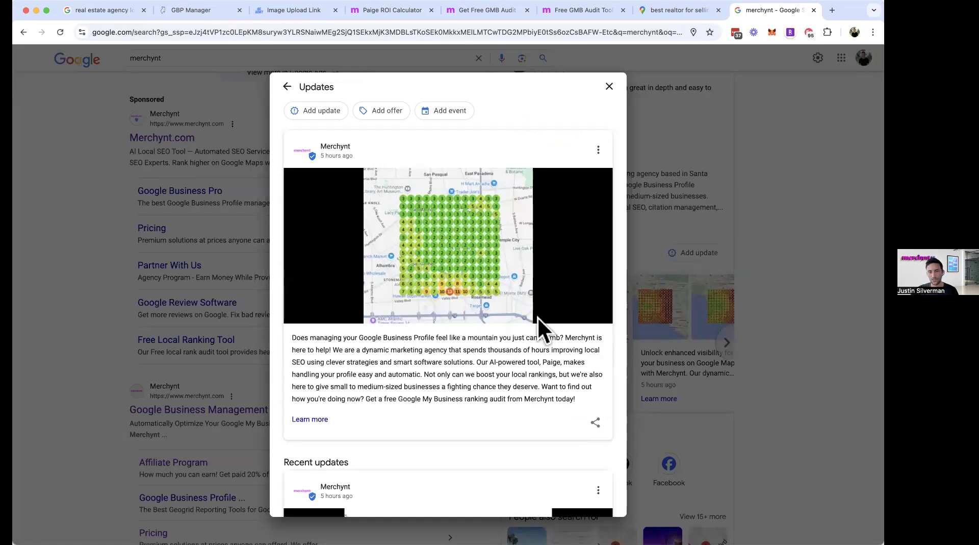
Browse Merchynt's published updates to examine the branded, testimonial and offer post images.
scroll(422, 301, "down", 4)
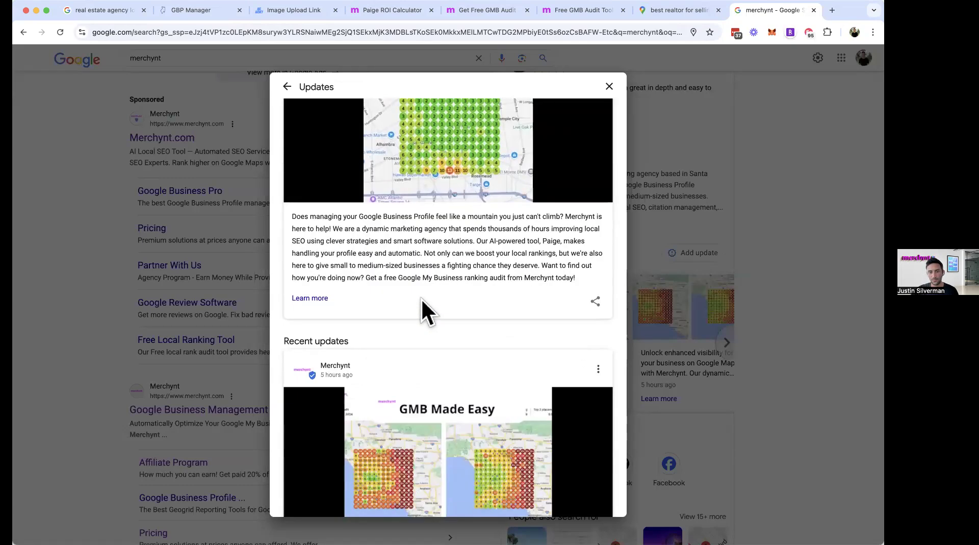
scroll(420, 298, "down", 2)
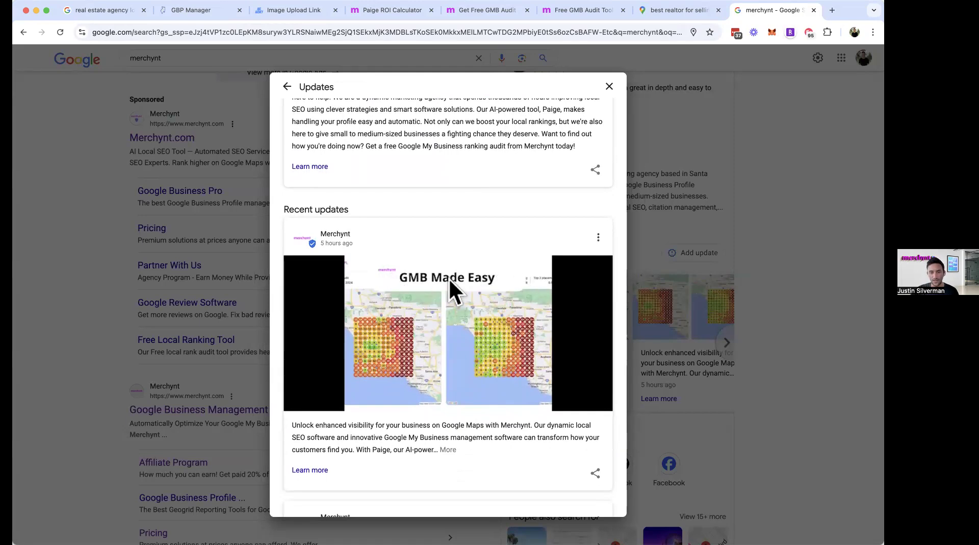
scroll(449, 281, "down", 7)
scroll(456, 289, "down", 6)
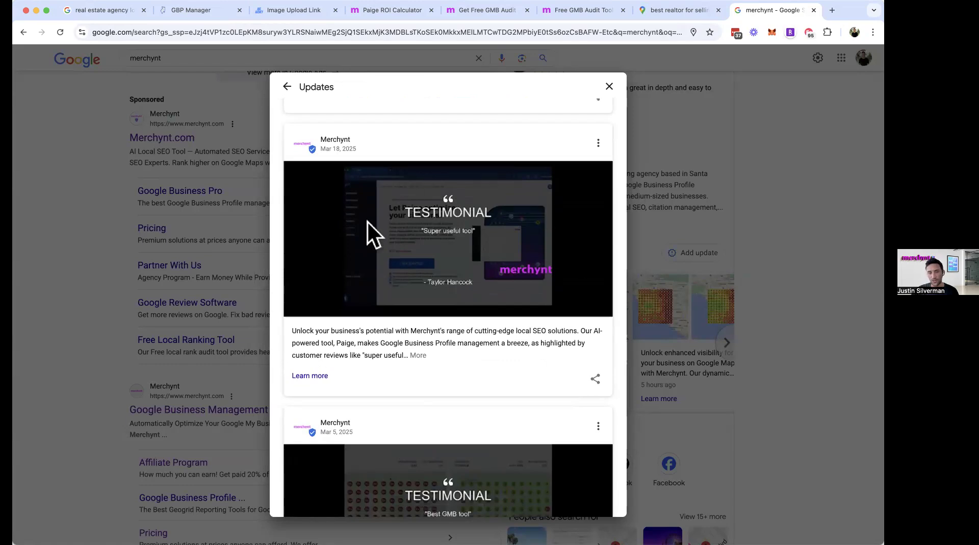
scroll(489, 236, "down", 9)
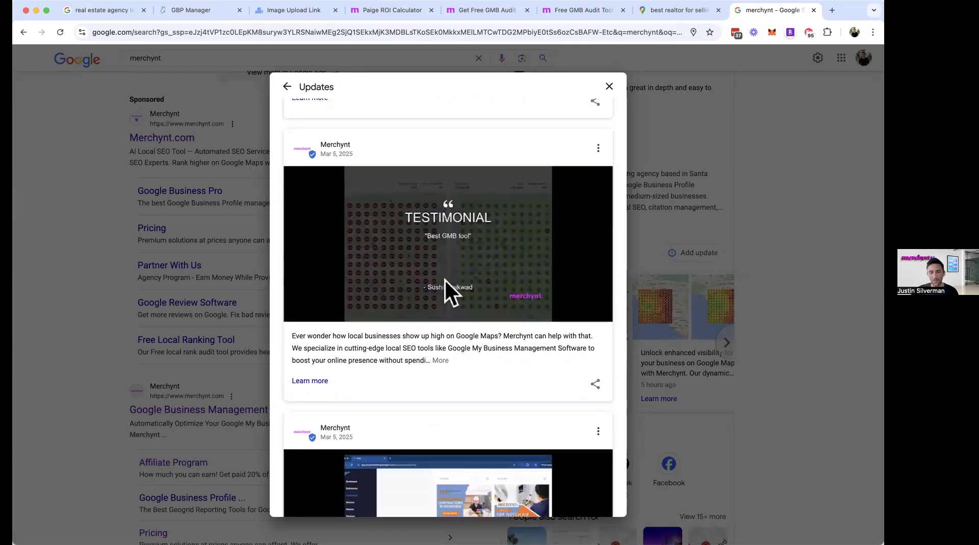
scroll(434, 265, "down", 10)
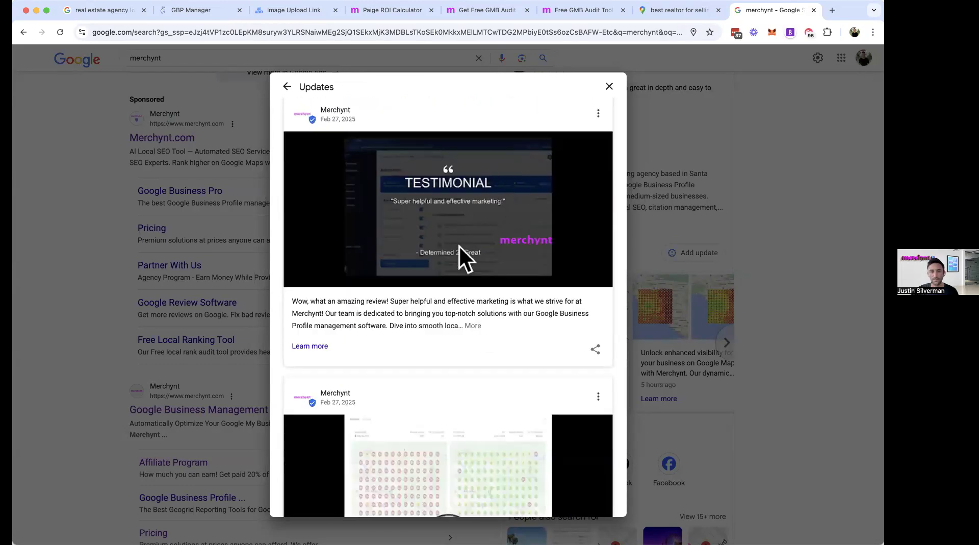
scroll(479, 265, "down", 2)
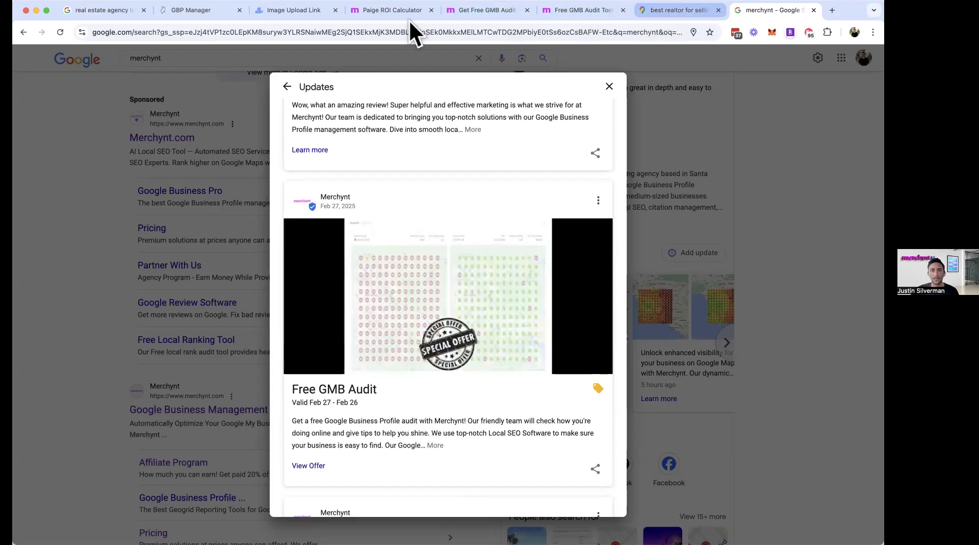
Return to GBP Manager and review the Approvals and Social Media posting settings.
left_click(220, 12)
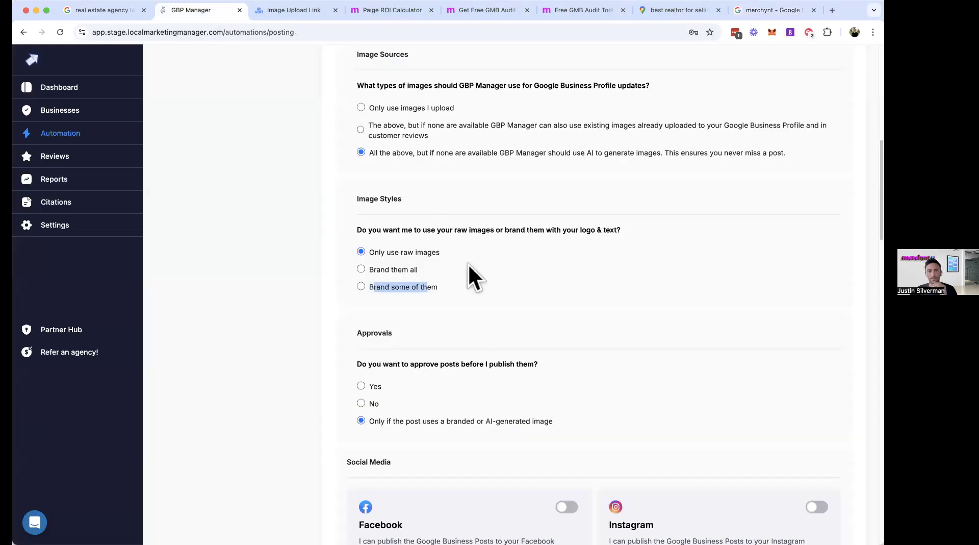
left_click(301, 270)
scroll(392, 306, "down", 3)
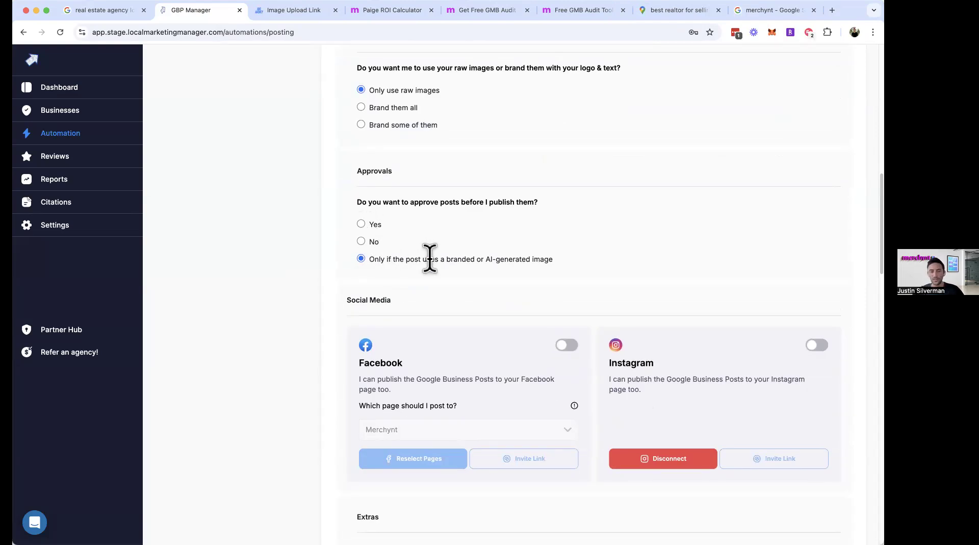
scroll(449, 258, "down", 3)
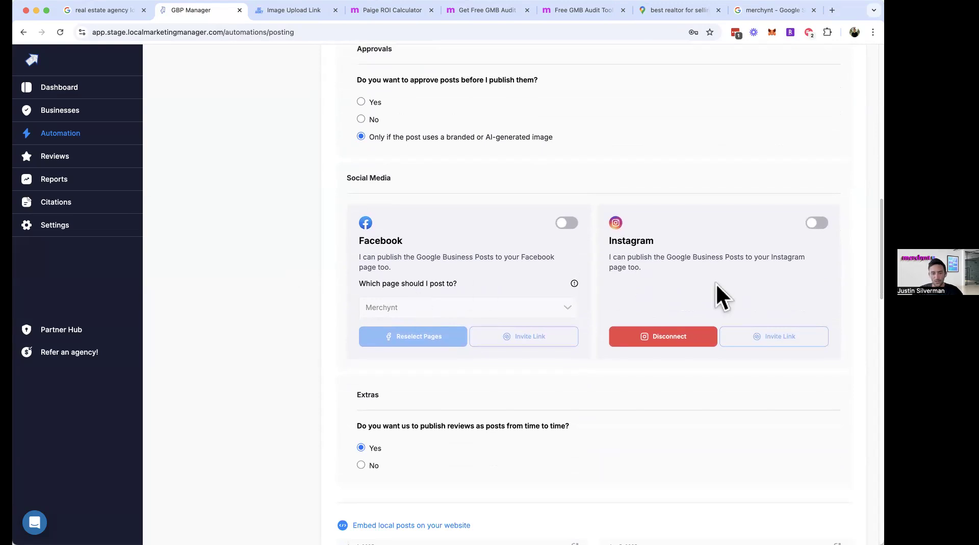
Review the Extras setting for publishing reviews as posts and view a published testimonial update on Merchynt's Google profile.
scroll(715, 283, "down", 3)
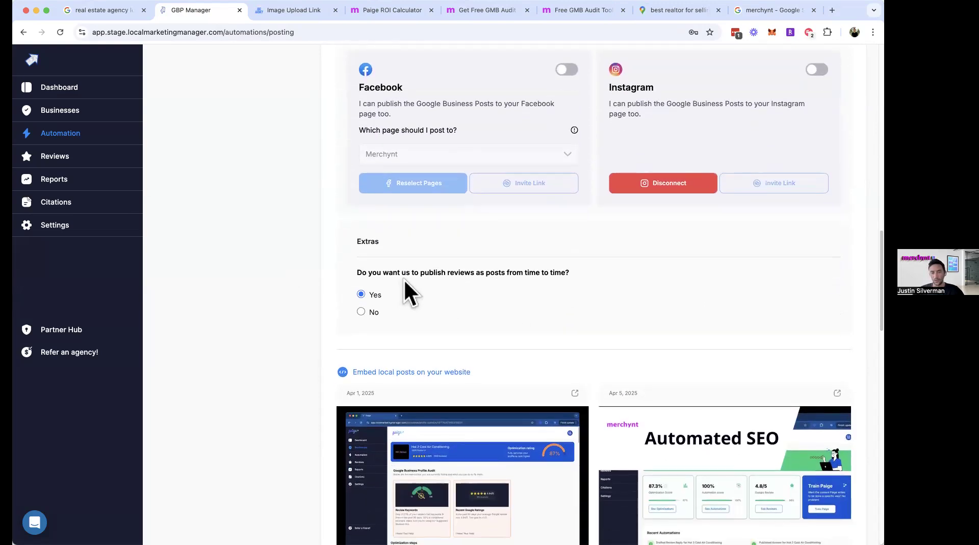
left_click(758, 17)
scroll(449, 292, "up", 5)
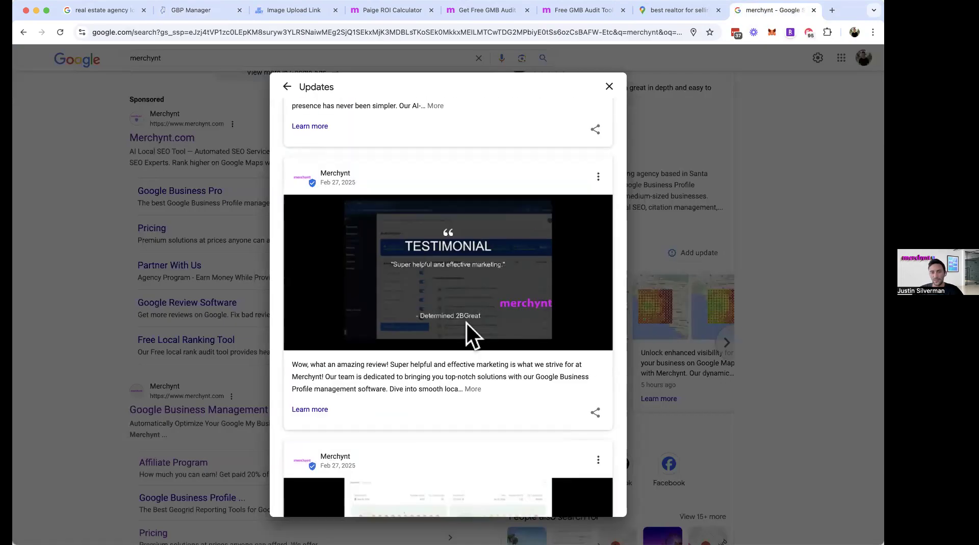
Return to GBP Manager and look through the dated post previews beneath the posting settings.
left_click(168, 17)
scroll(286, 224, "down", 5)
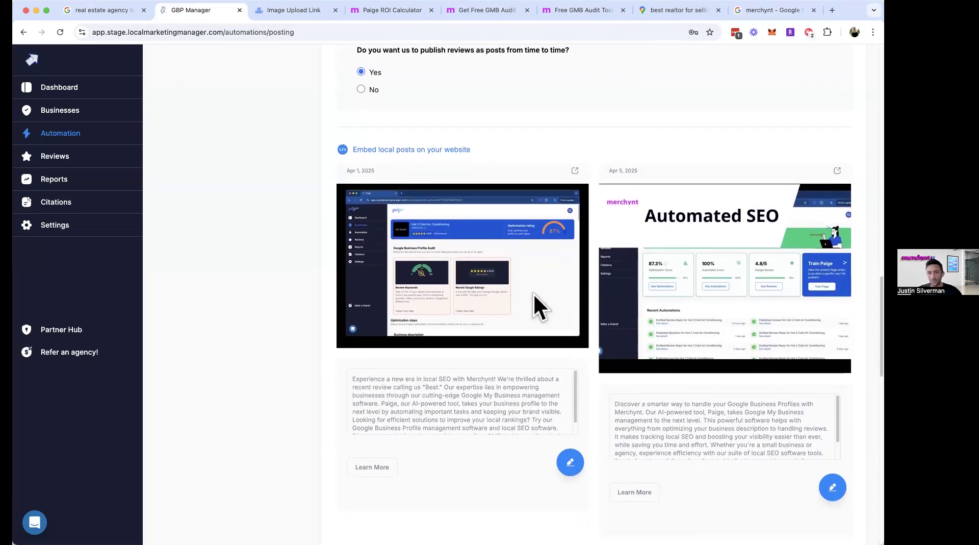
scroll(533, 306, "down", 5)
scroll(483, 201, "down", 4)
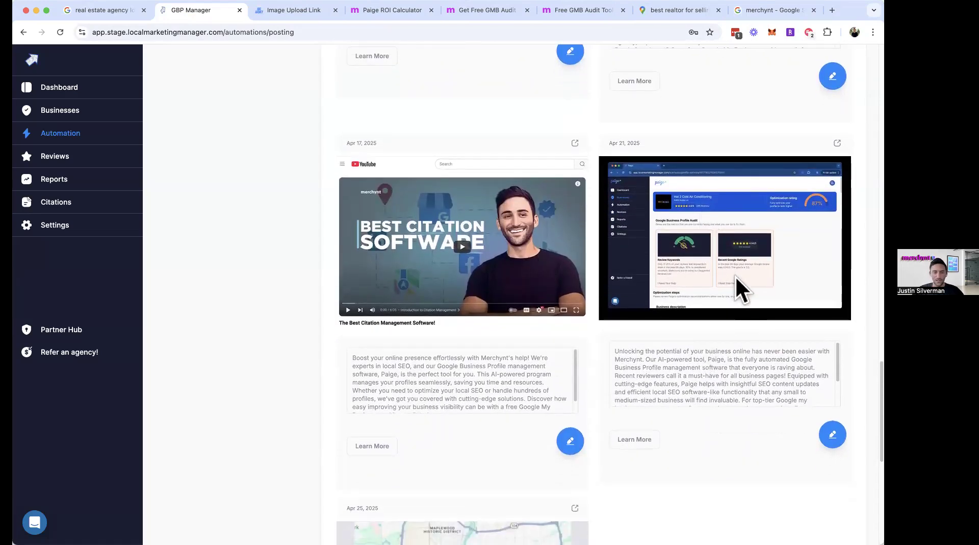
scroll(625, 259, "up", 8)
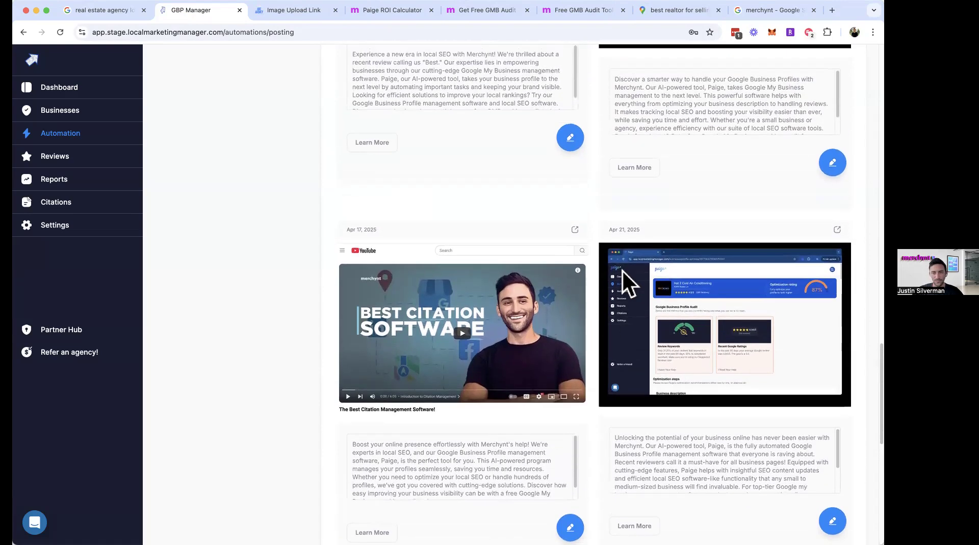
scroll(622, 276, "up", 2)
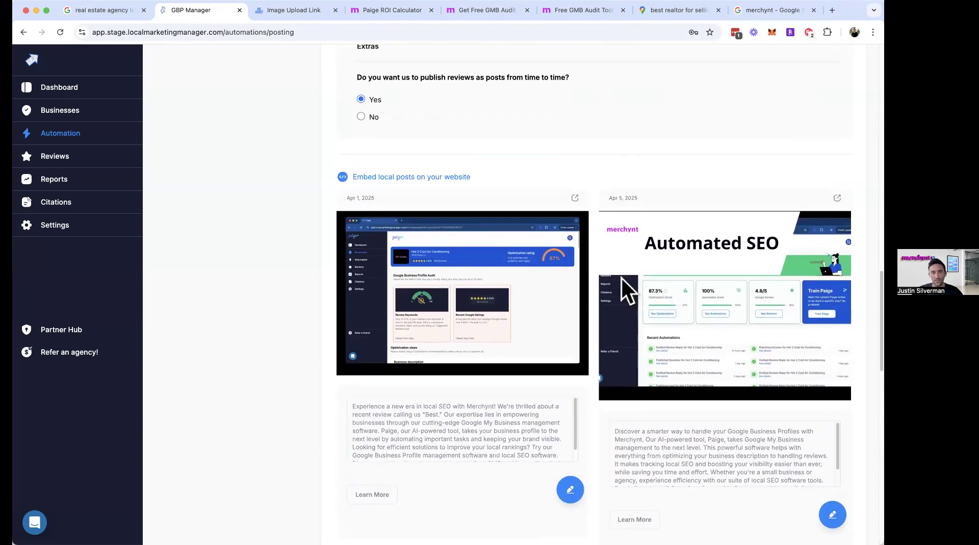
scroll(510, 285, "up", 3)
Open the embed code for displaying local posts on a website and examine the widget's post preview.
left_click(408, 309)
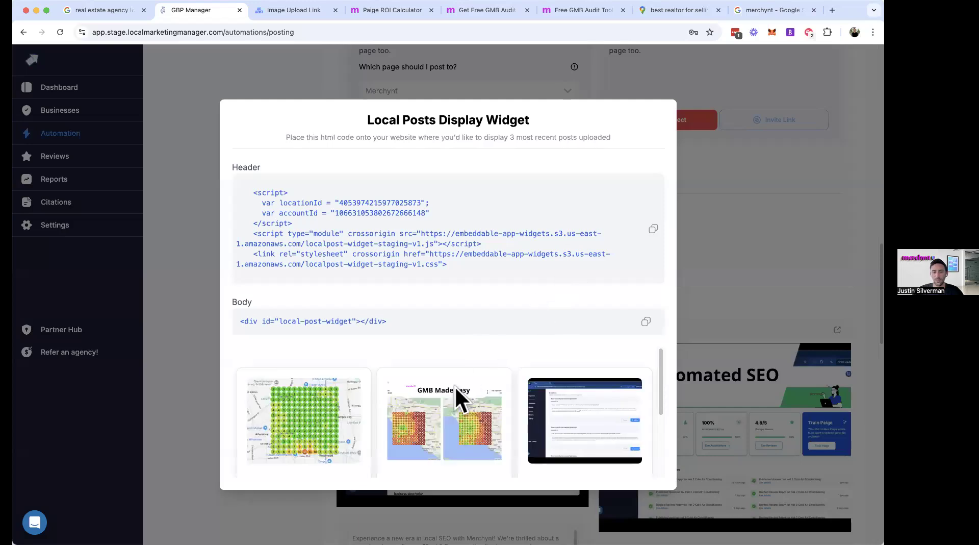
scroll(451, 388, "down", 2)
scroll(452, 384, "up", 2)
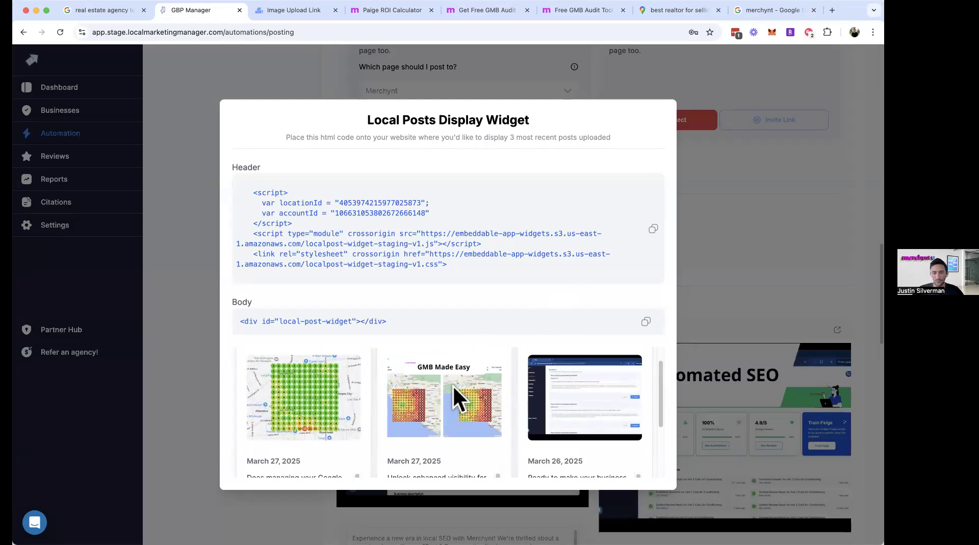
scroll(619, 412, "down", 1)
scroll(595, 411, "down", 2)
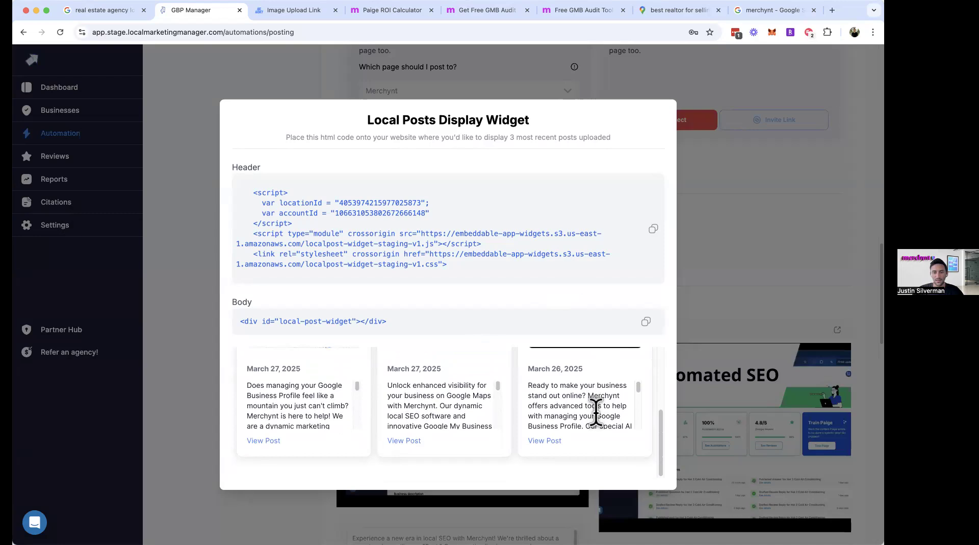
Look over the images and texts of the post cards in the local posts widget preview and close the embed window.
scroll(538, 399, "up", 2)
scroll(540, 402, "up", 2)
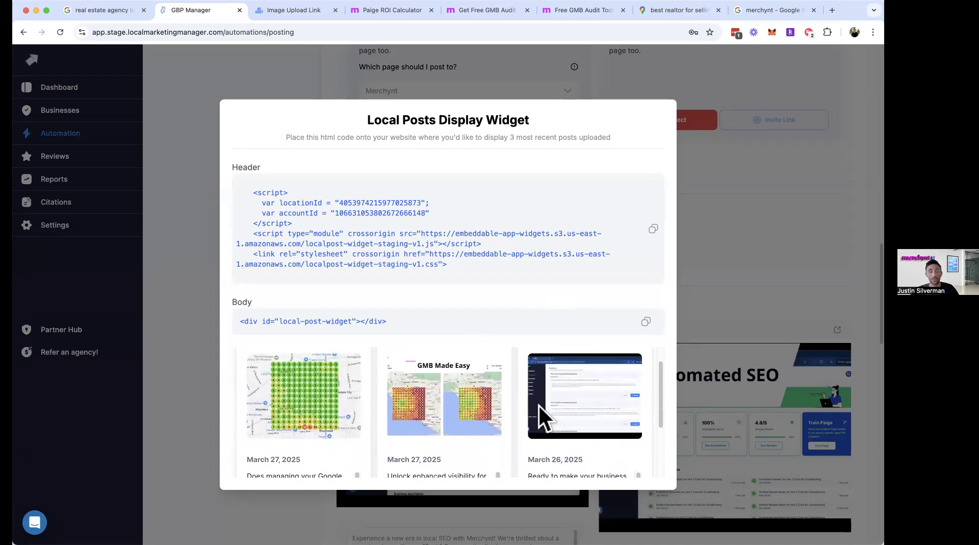
scroll(479, 419, "up", 1)
scroll(418, 415, "down", 3)
scroll(357, 428, "down", 3)
left_click(732, 289)
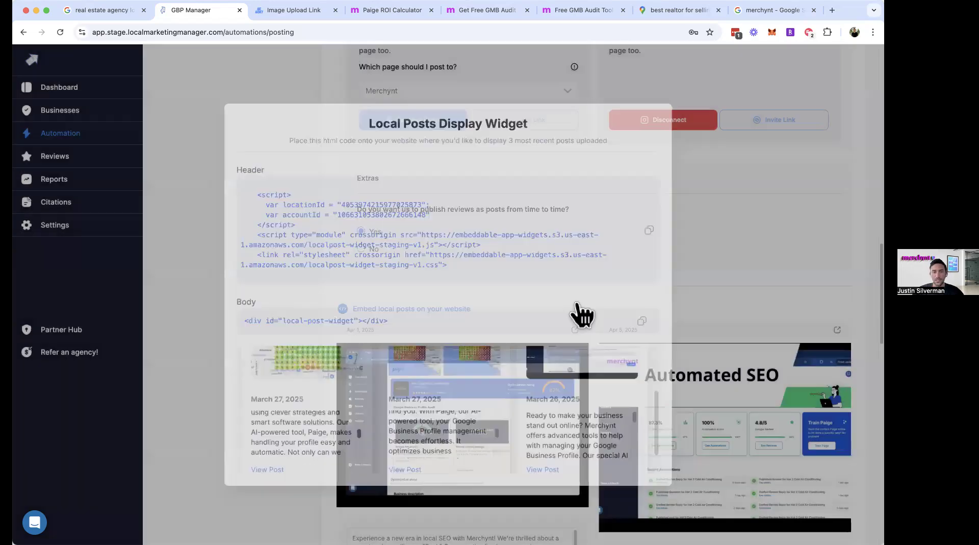
Look through the automated posting settings again and read the upcoming dated post previews beneath them.
scroll(316, 303, "up", 15)
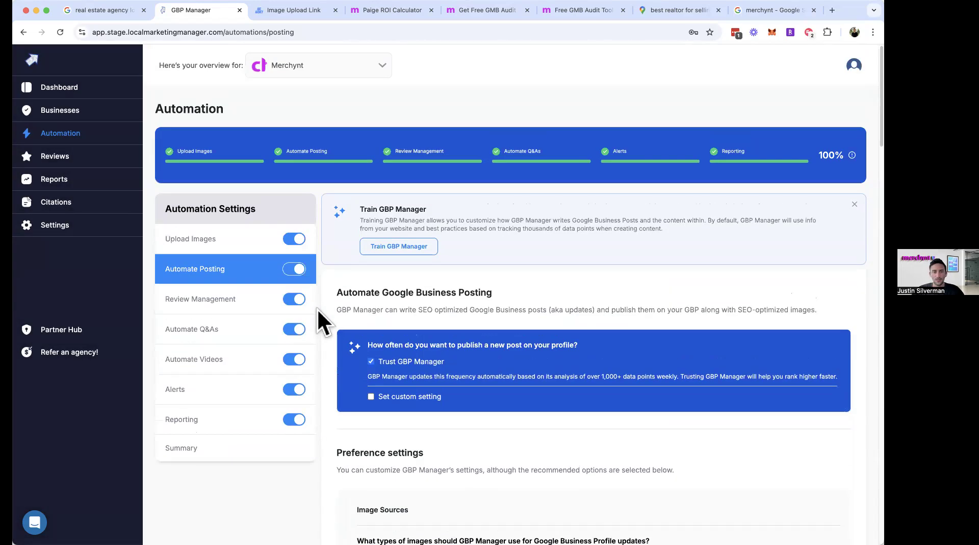
scroll(316, 308, "down", 9)
scroll(328, 305, "down", 7)
scroll(329, 305, "up", 2)
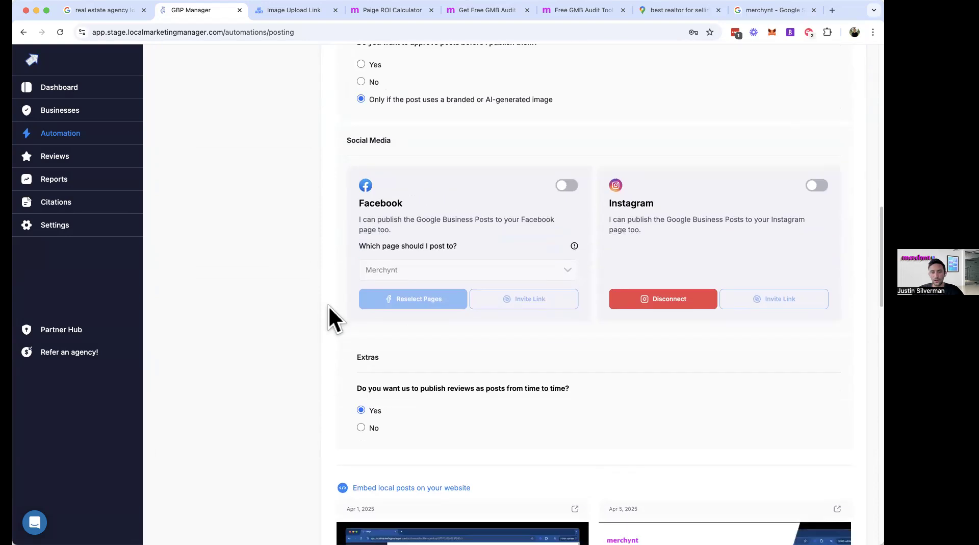
scroll(328, 305, "down", 5)
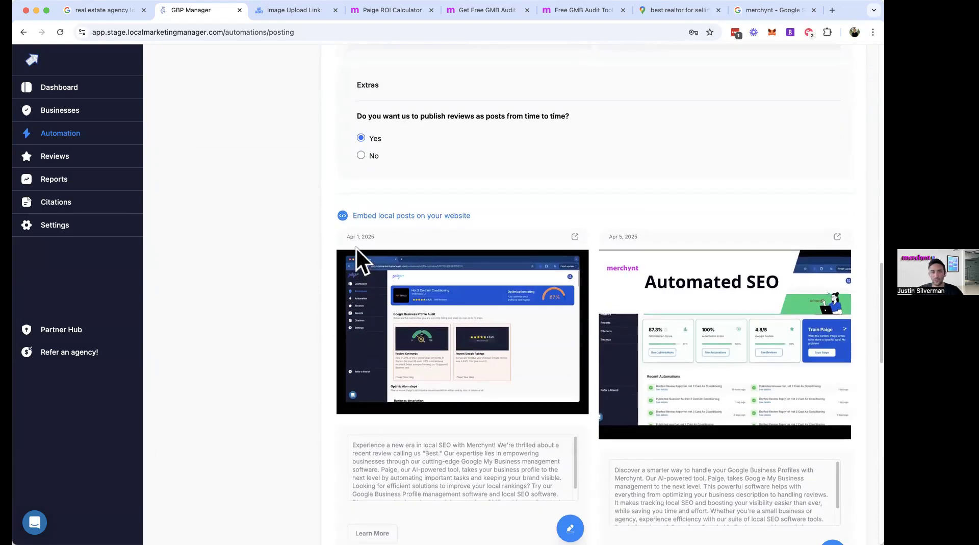
scroll(602, 255, "down", 5)
scroll(619, 265, "down", 2)
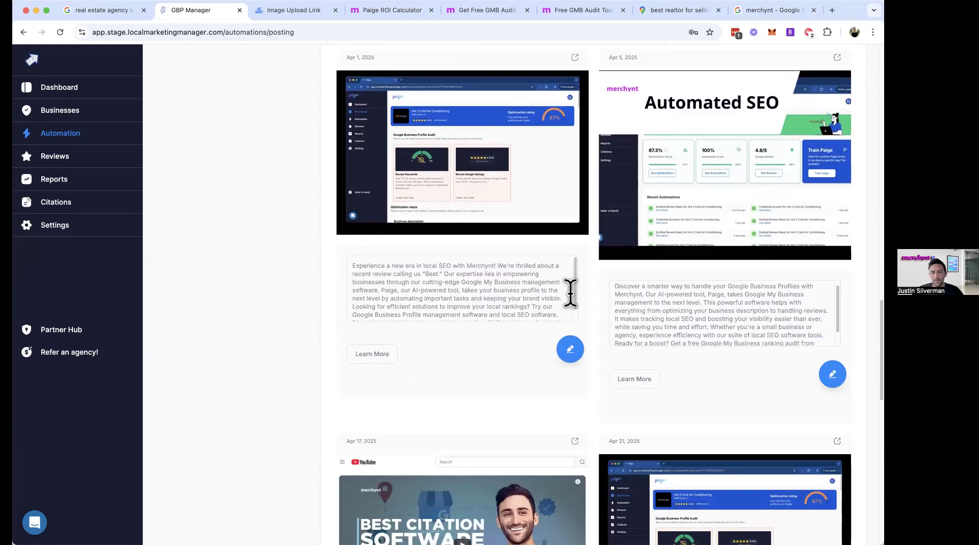
scroll(306, 380, "down", 3)
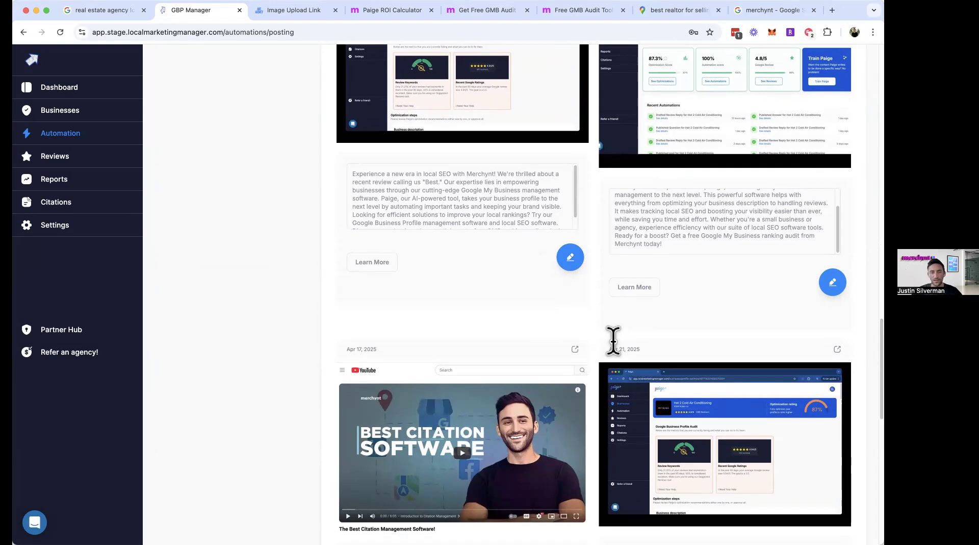
scroll(611, 338, "up", 5)
scroll(601, 352, "up", 2)
scroll(459, 337, "up", 2)
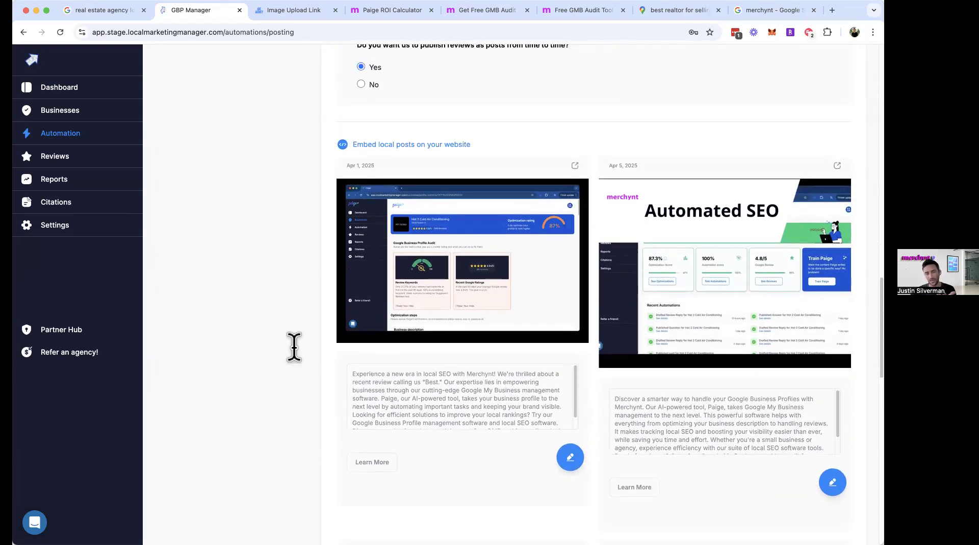
Open the Review Management automation and try AI (fully automated) for 5 star reviews, restoring AI (approval required).
scroll(336, 368, "up", 3)
scroll(330, 366, "up", 14)
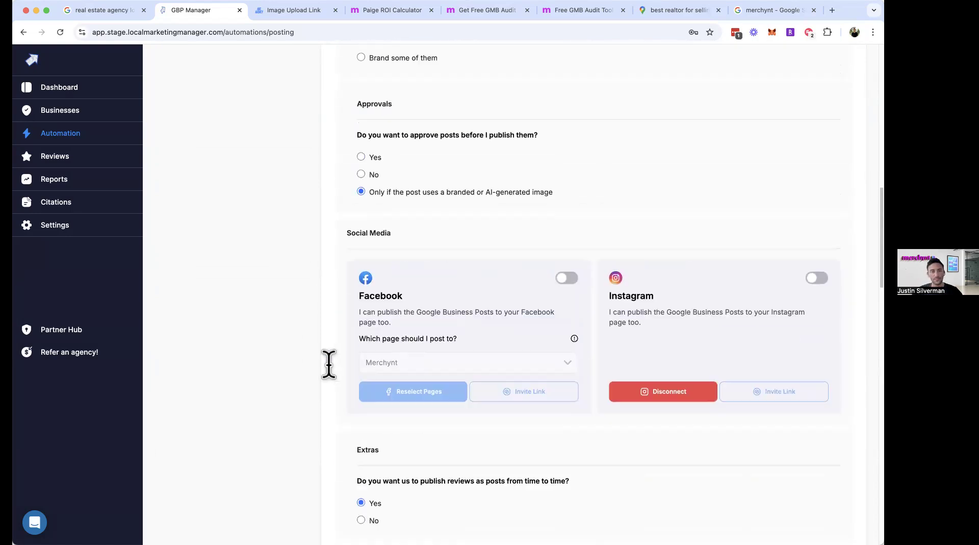
left_click(227, 118)
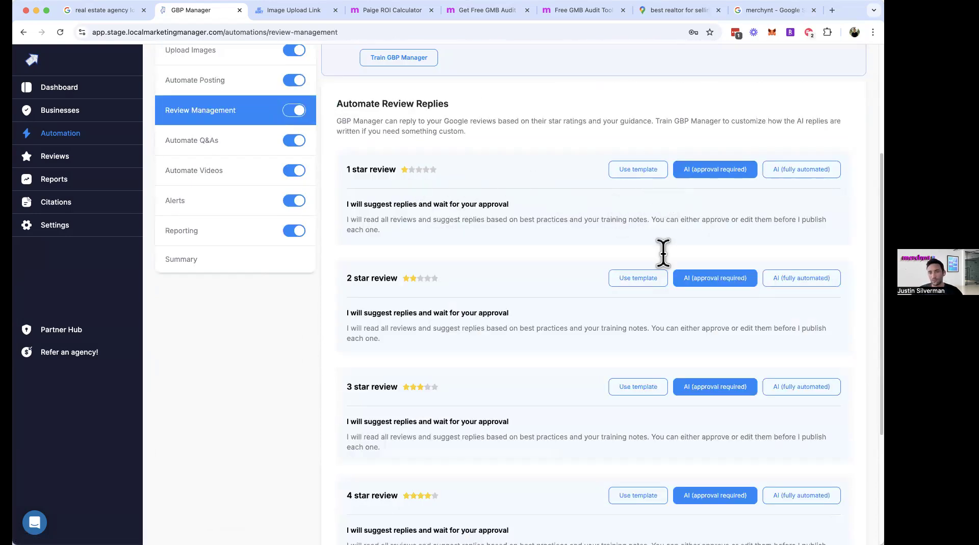
scroll(716, 174, "down", 3)
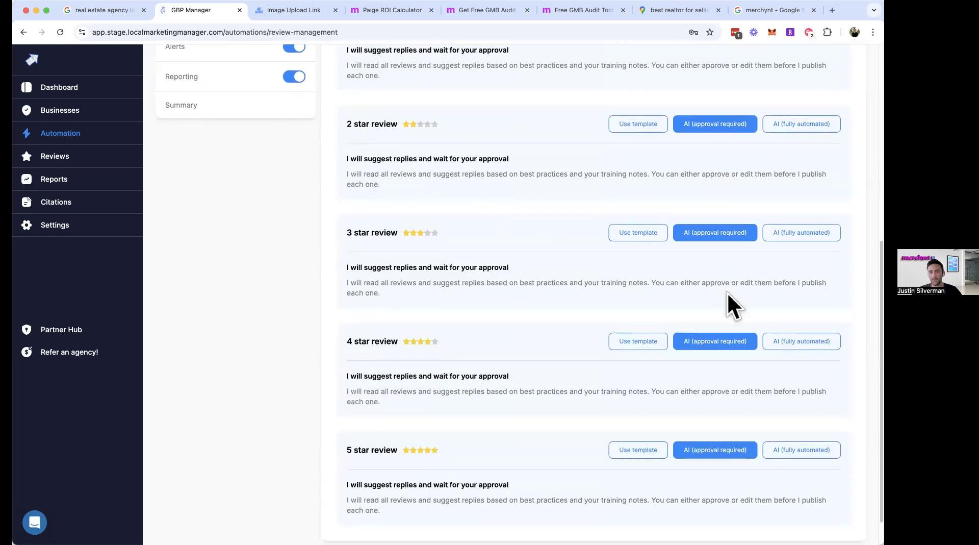
scroll(726, 292, "down", 1)
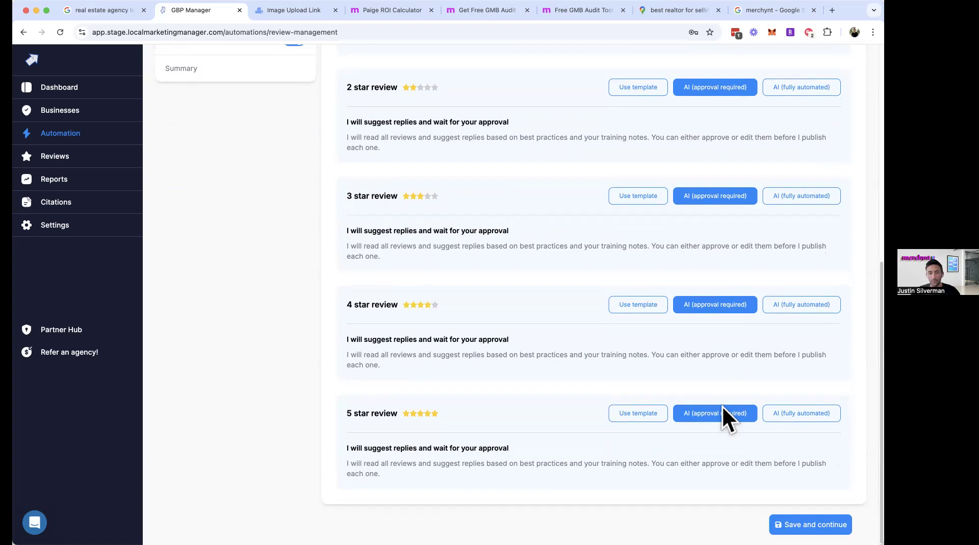
left_click(804, 417)
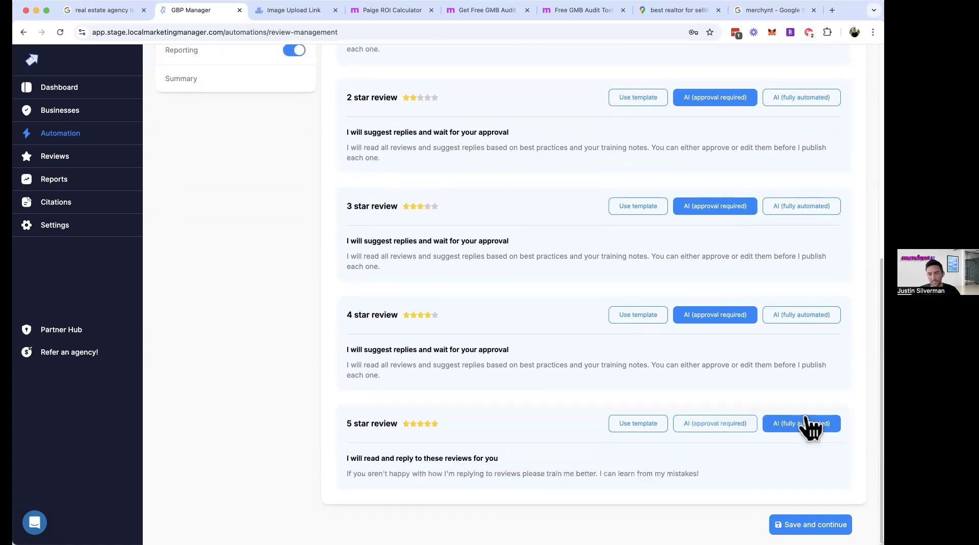
left_click(718, 432)
Open the GBP Manager training note for Review Replies, enlarge its text area to read the note, and close it unsaved.
scroll(510, 354, "up", 8)
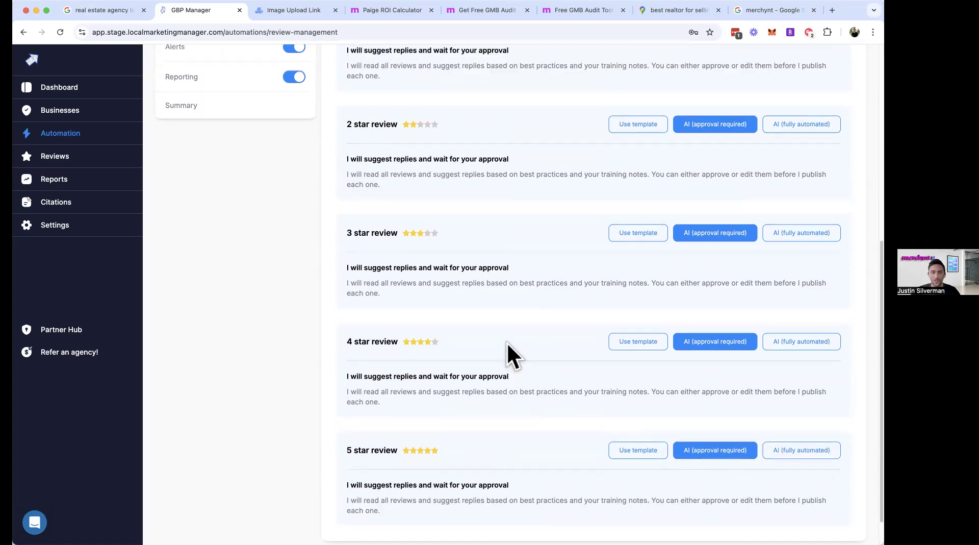
left_click(386, 248)
left_click(433, 294)
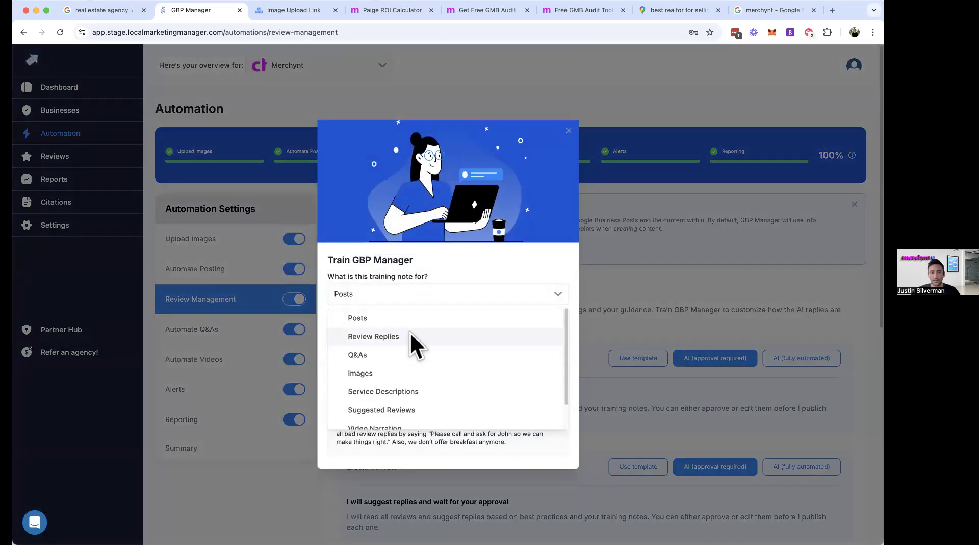
left_click(407, 336)
left_click_drag(566, 345, 570, 379)
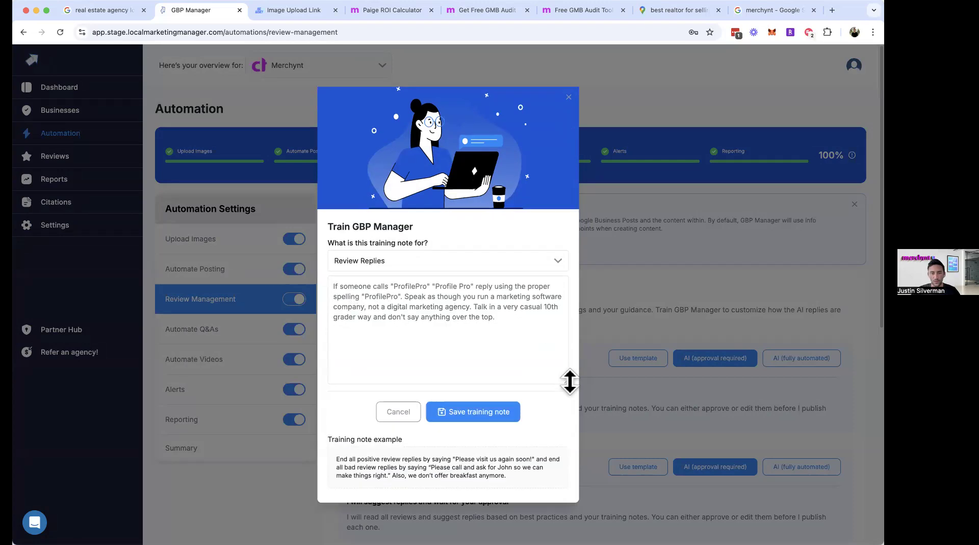
left_click_drag(518, 323, 408, 282)
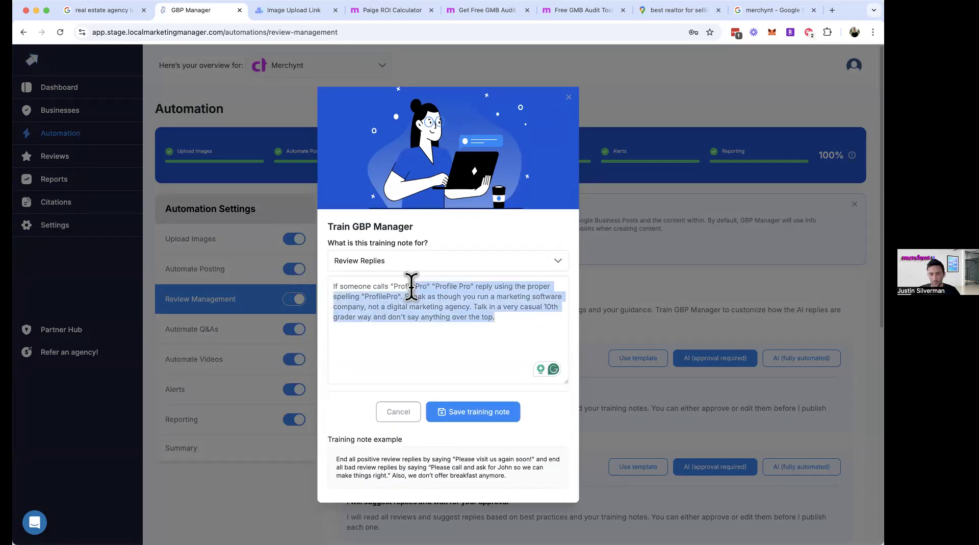
left_click(659, 301)
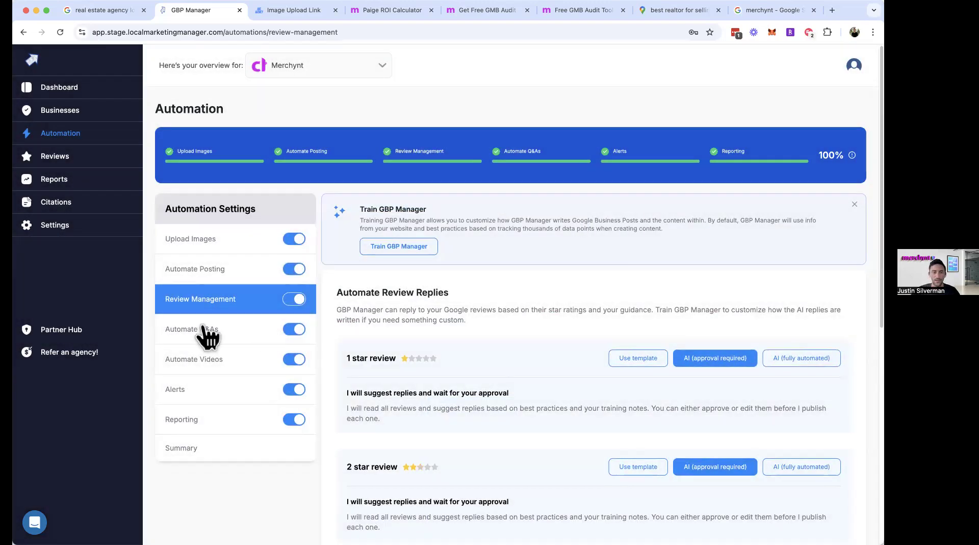
Open the Automate Q&As settings and review the frequency, approval option and the first three generated questions and answers.
left_click(207, 329)
scroll(510, 287, "down", 1)
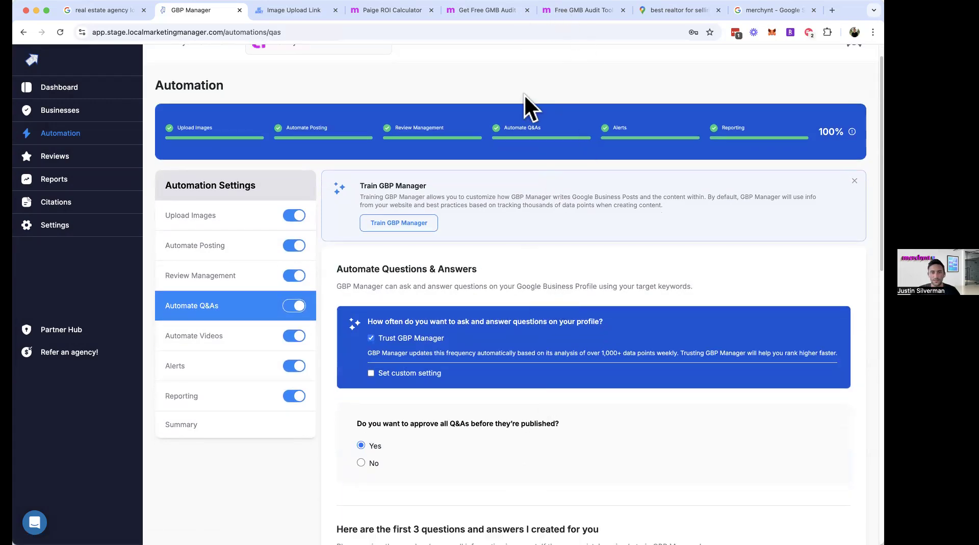
scroll(389, 313, "down", 3)
scroll(408, 346, "down", 4)
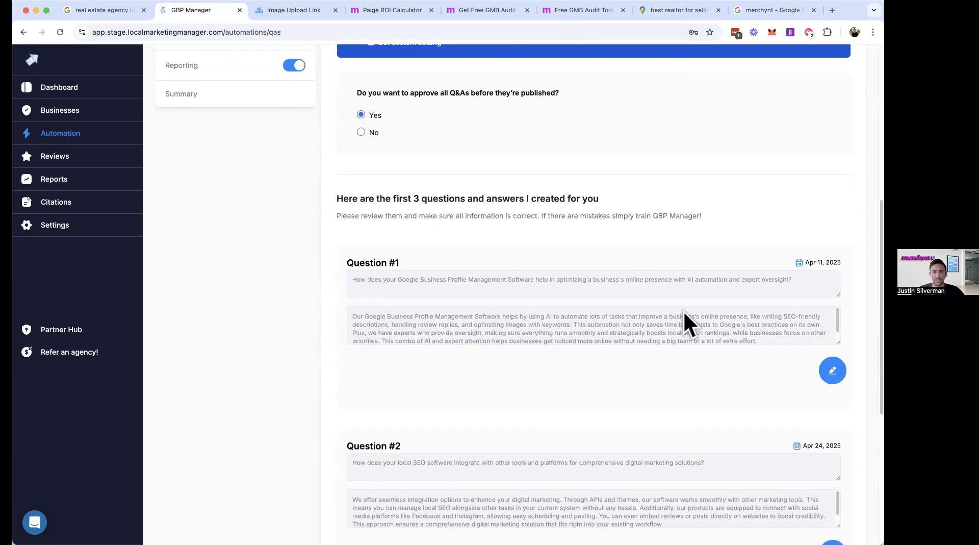
scroll(539, 479, "down", 6)
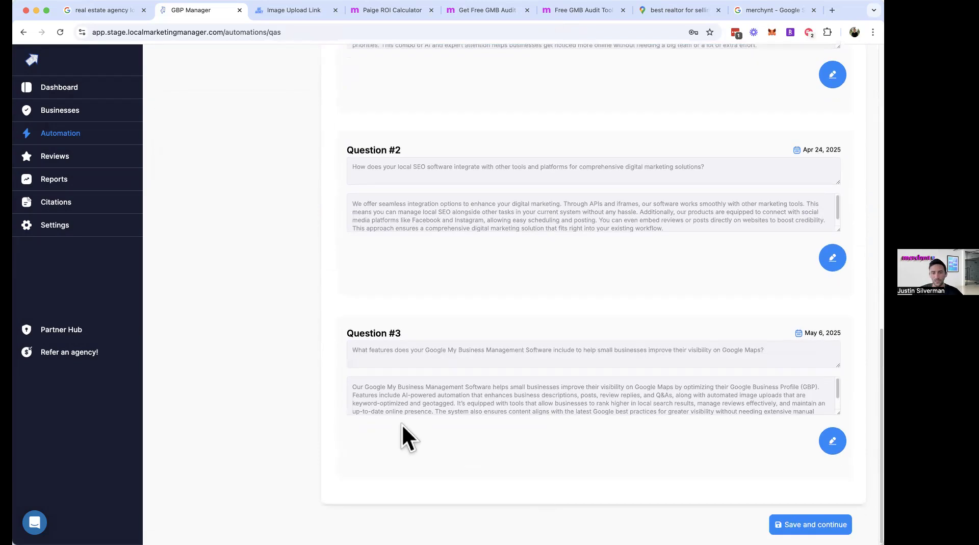
Open the Automate Videos settings and review the video frequency and the Google Business Profile and YouTube publishing options.
scroll(402, 423, "up", 2)
scroll(454, 440, "up", 15)
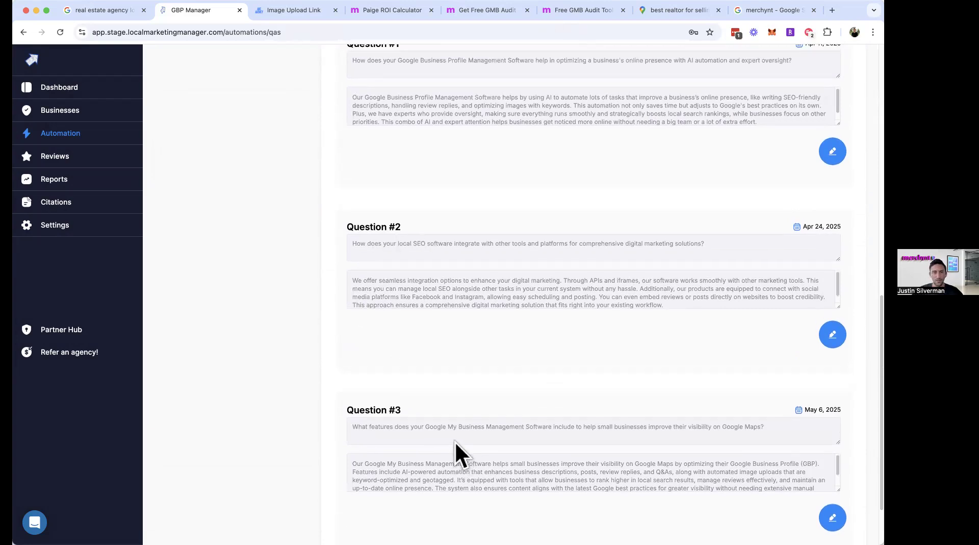
left_click(213, 341)
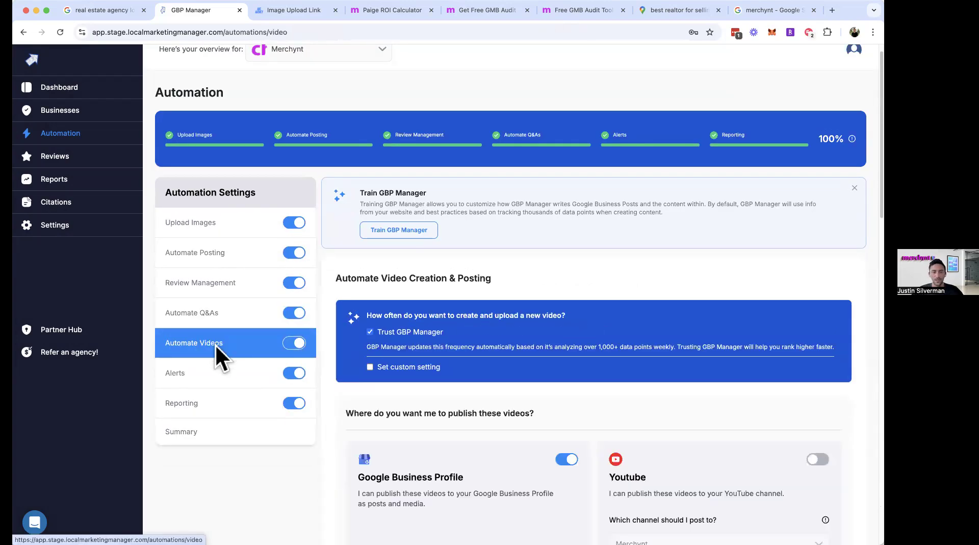
scroll(558, 351, "down", 3)
scroll(557, 351, "up", 1)
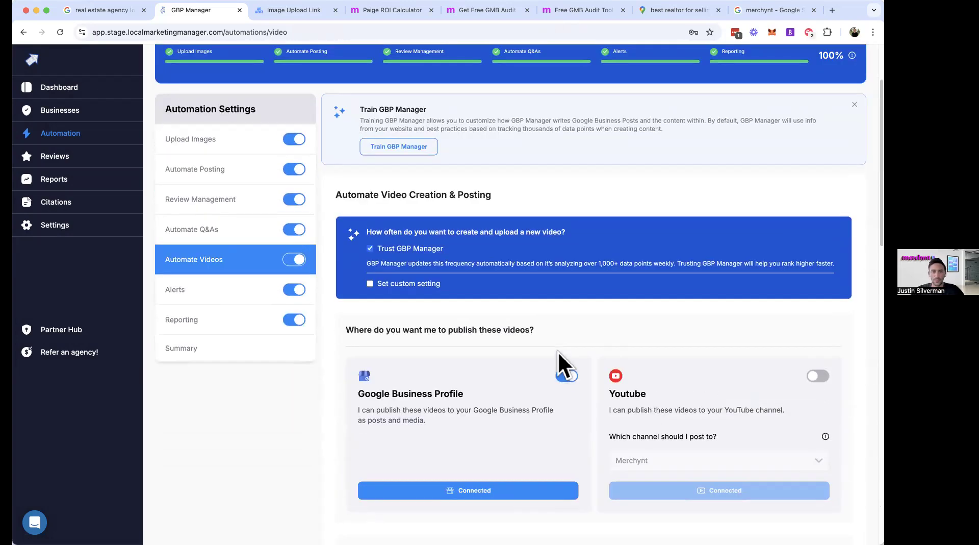
scroll(558, 350, "down", 5)
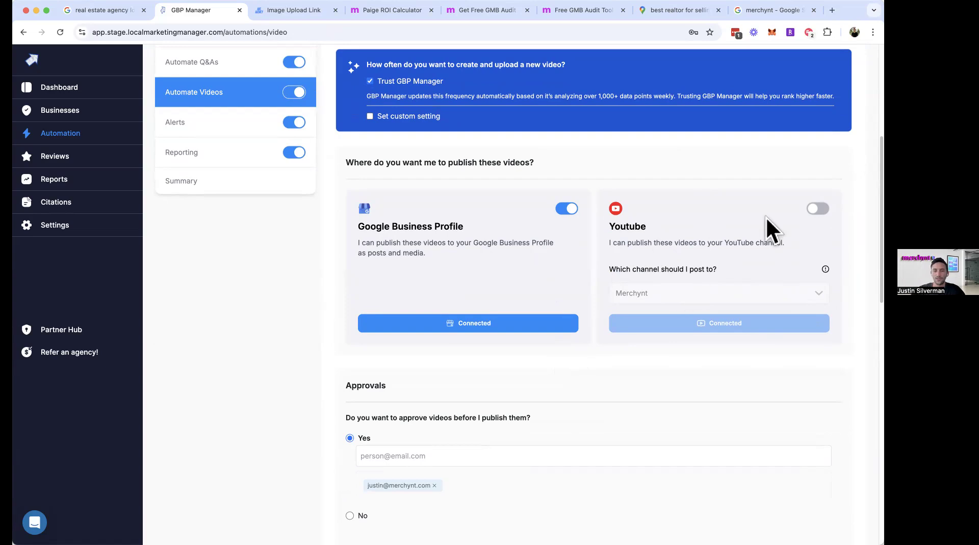
Review the video approvals, starting screen titles, ending calls to action and narration voice choices.
scroll(644, 288, "down", 3)
scroll(643, 321, "down", 5)
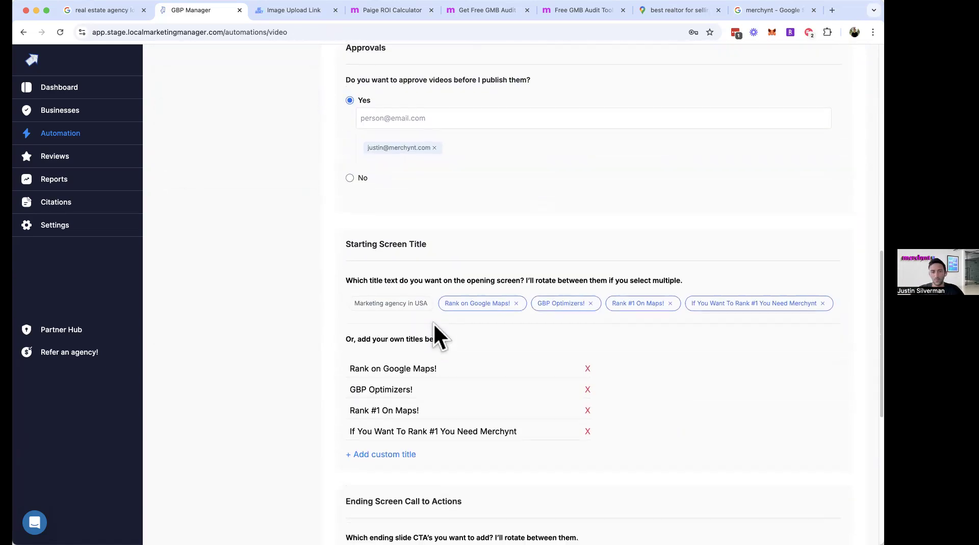
scroll(435, 324, "down", 2)
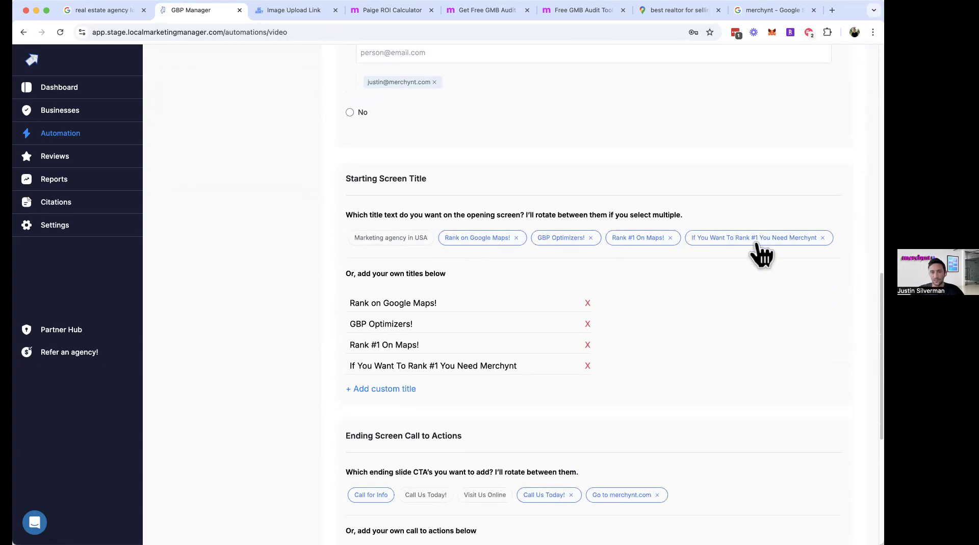
scroll(428, 332, "down", 4)
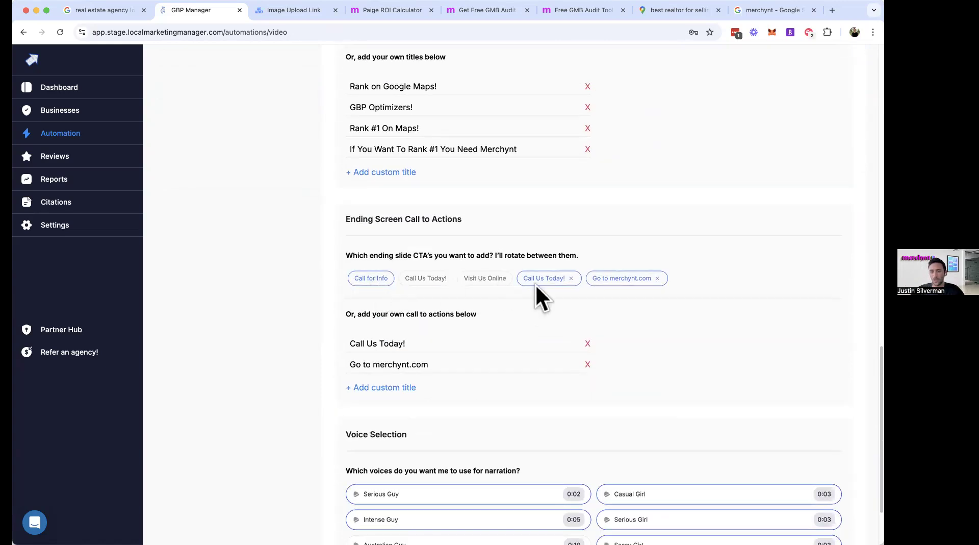
scroll(515, 389, "down", 2)
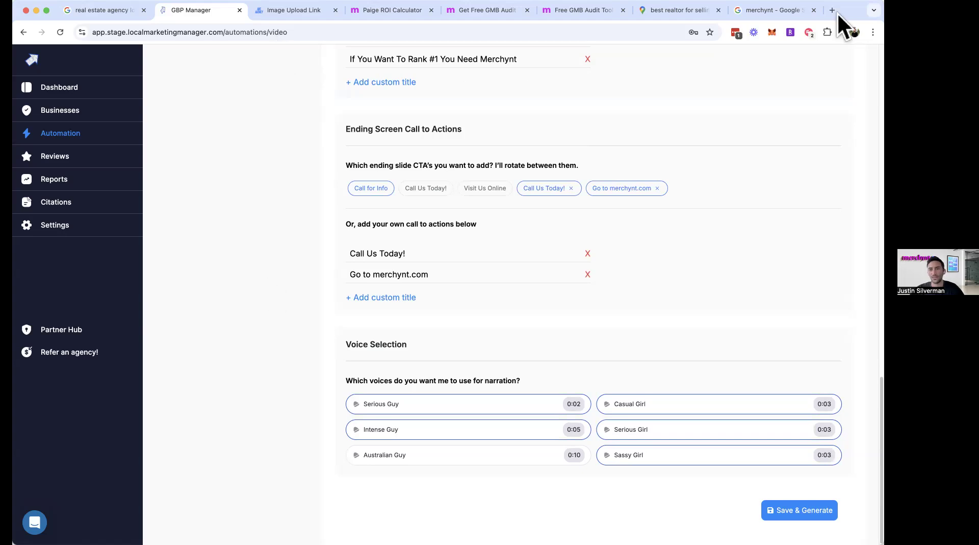
Switch to the Google results for Merchynt, close the Updates window, and open a new browser tab.
left_click(765, 11)
scroll(702, 166, "up", 1)
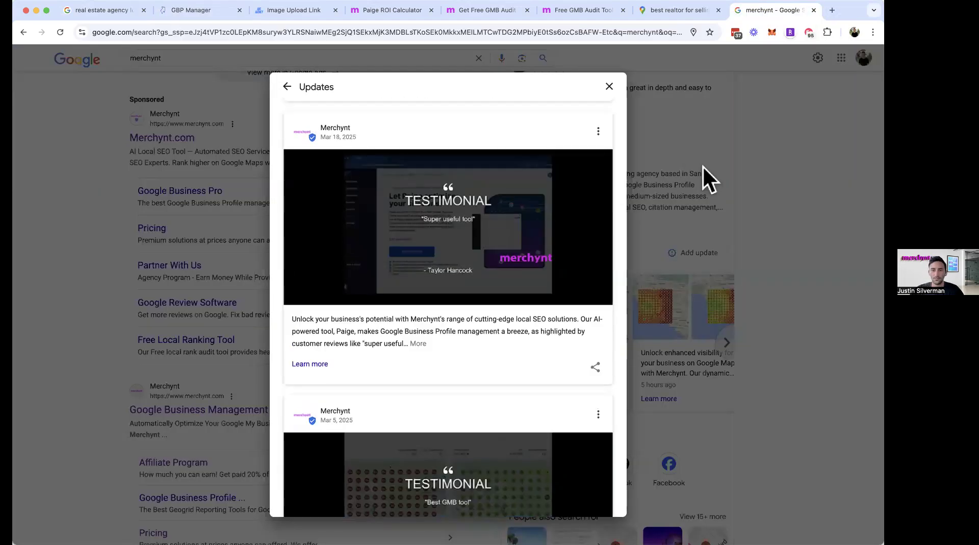
left_click(609, 86)
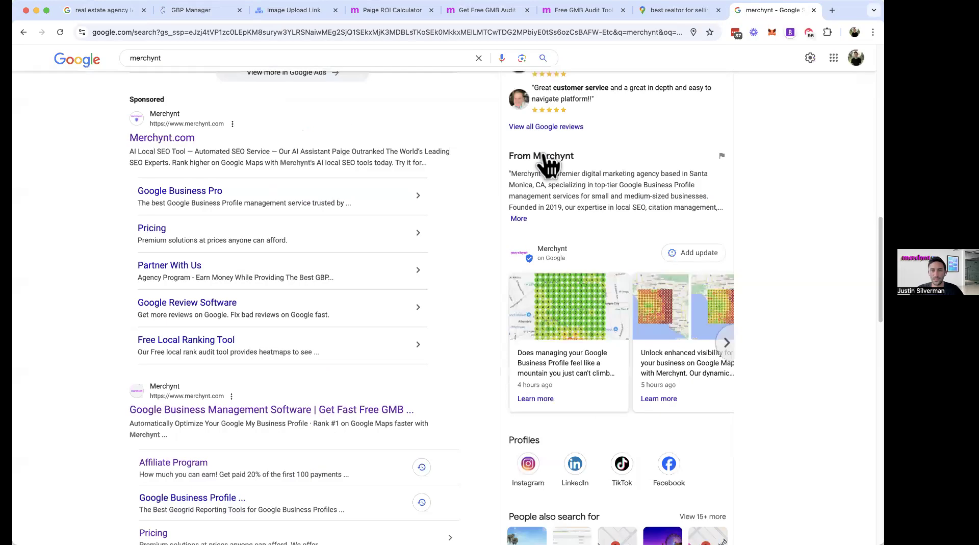
left_click(831, 9)
type("drive")
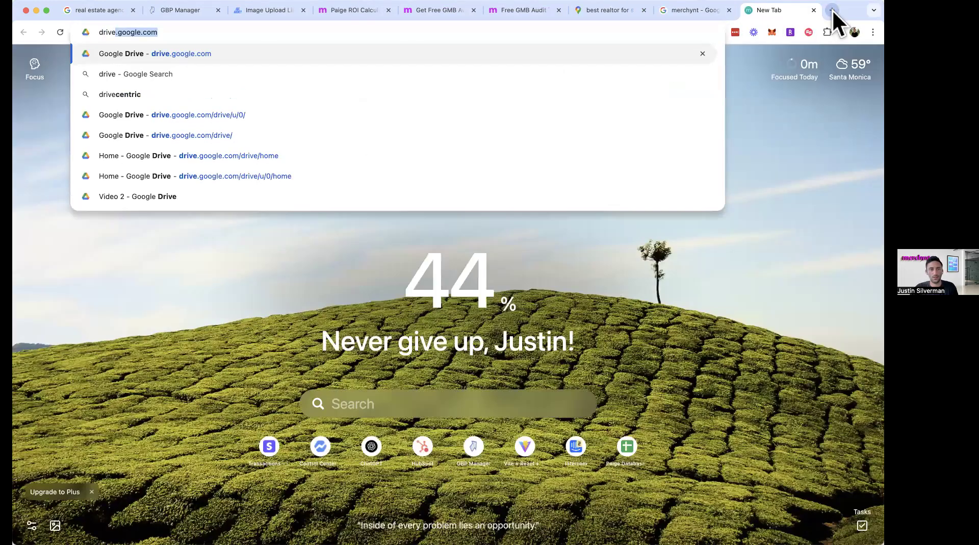
key("BackSpace")
key("BackSpace")
key("BackSpace")
key("BackSpace")
key("BackSpace")
key("BackSpace")
type("video")
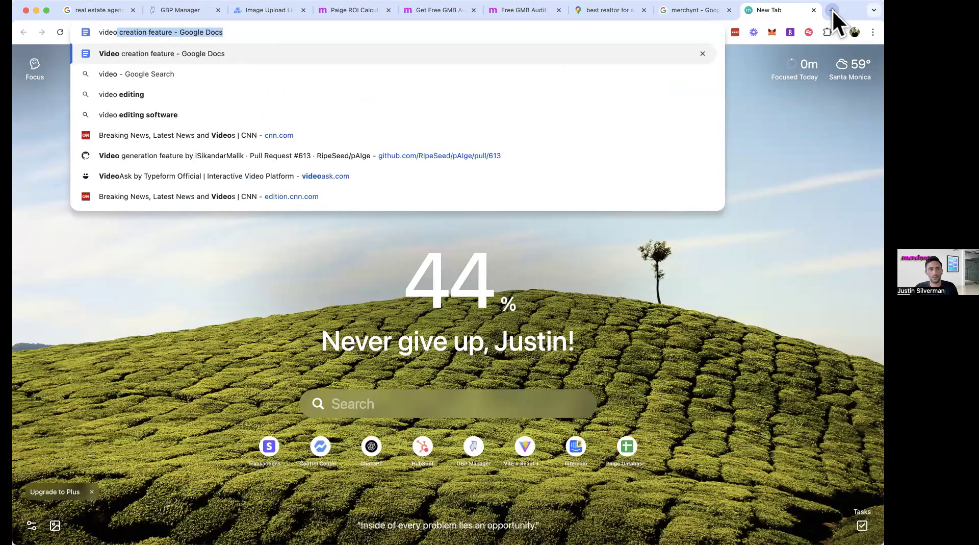
type(" samples driuve")
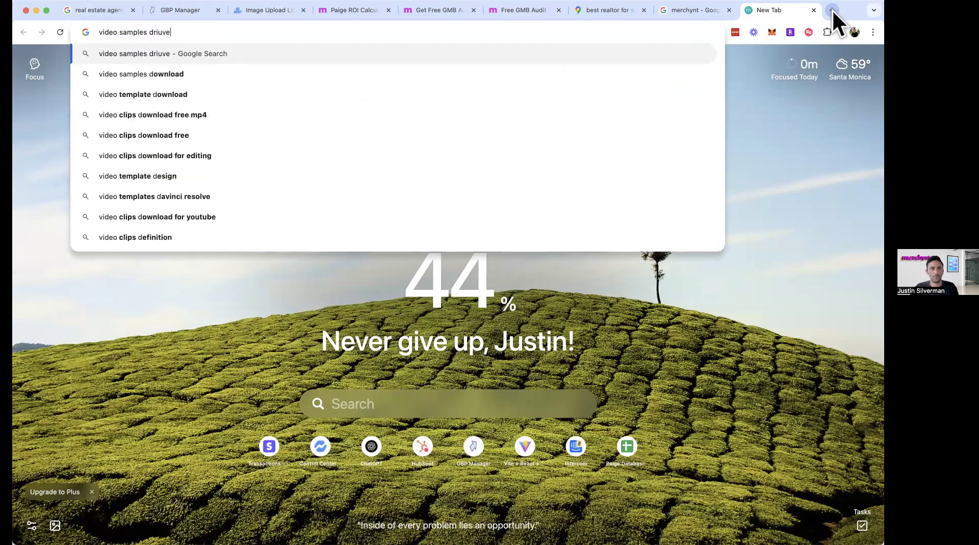
key("BackSpace")
key("BackSpace")
key("BackSpace")
type("ve")
key("super+a")
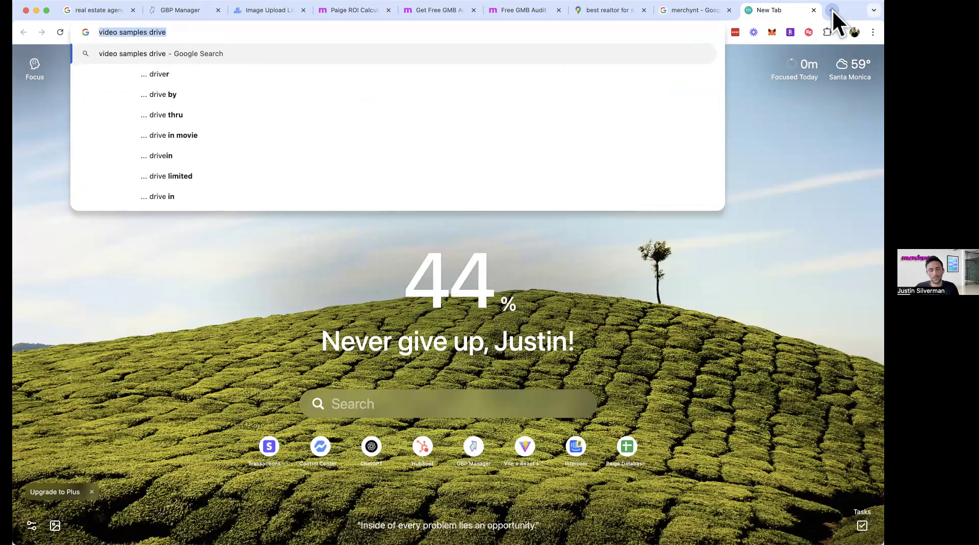
Find "video examples" in the browser's suggestions and open the Video Examples folder in Google Drive.
type("video examples")
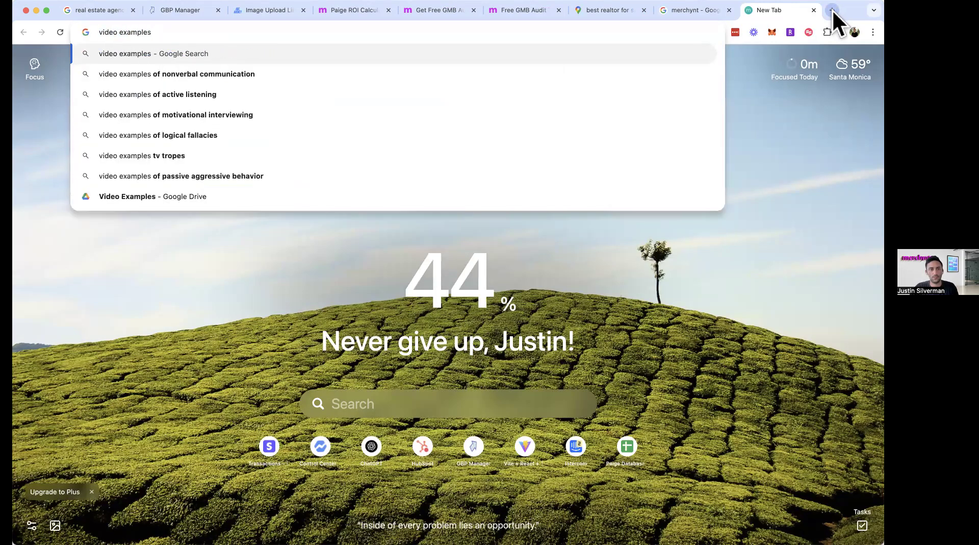
key("Up")
key("Return")
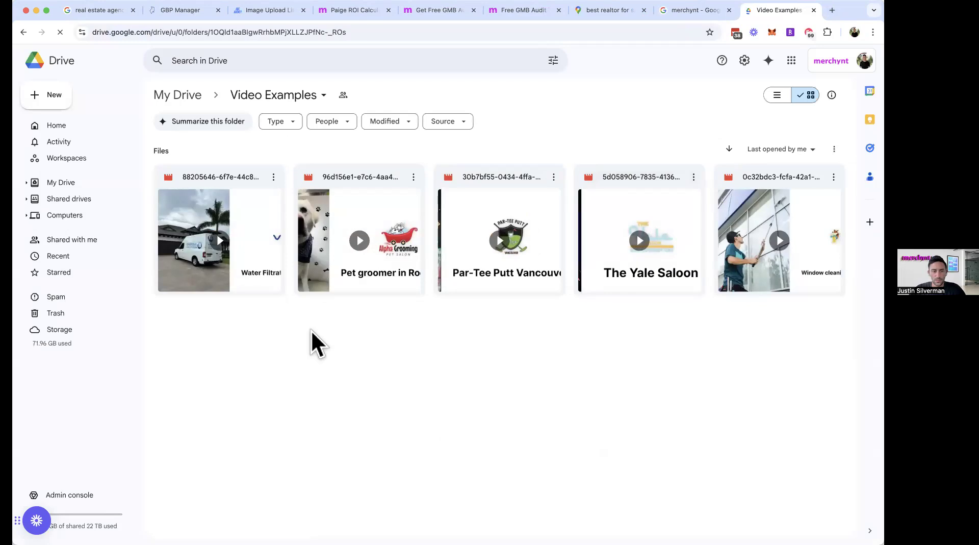
Open the window cleaning sample video and play its first two seconds, pausing between the opening title and the first scene.
double_click(760, 244)
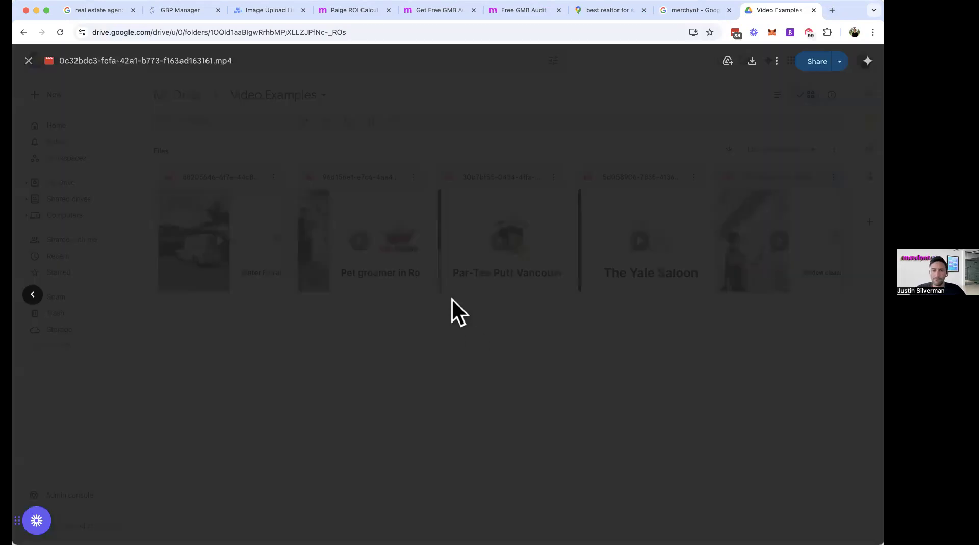
left_click(125, 487)
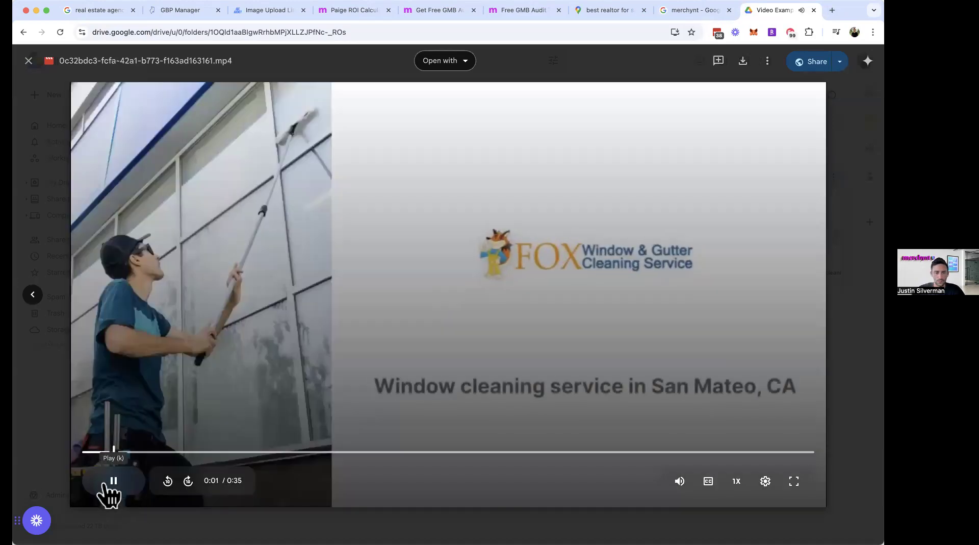
left_click(105, 485)
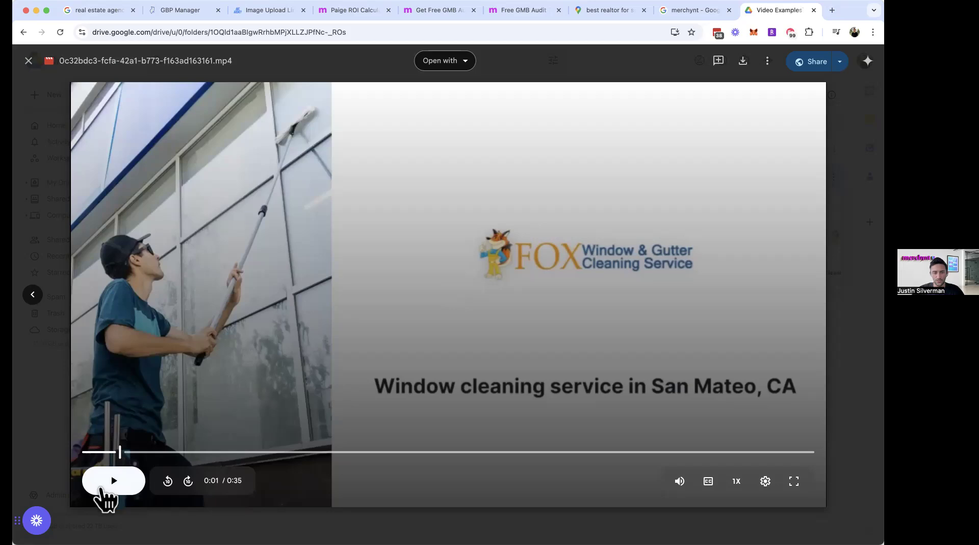
left_click(102, 488)
left_click(101, 489)
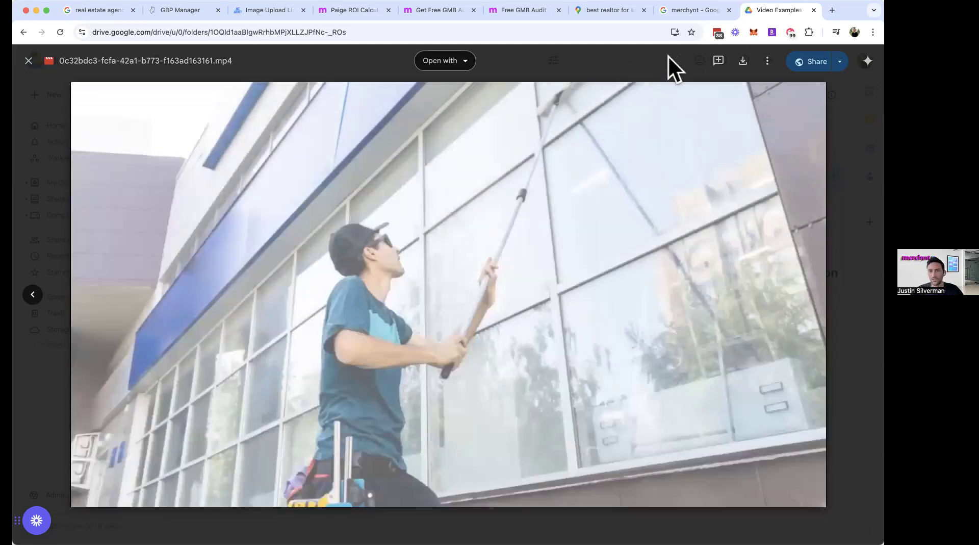
mouse_move(461, 281)
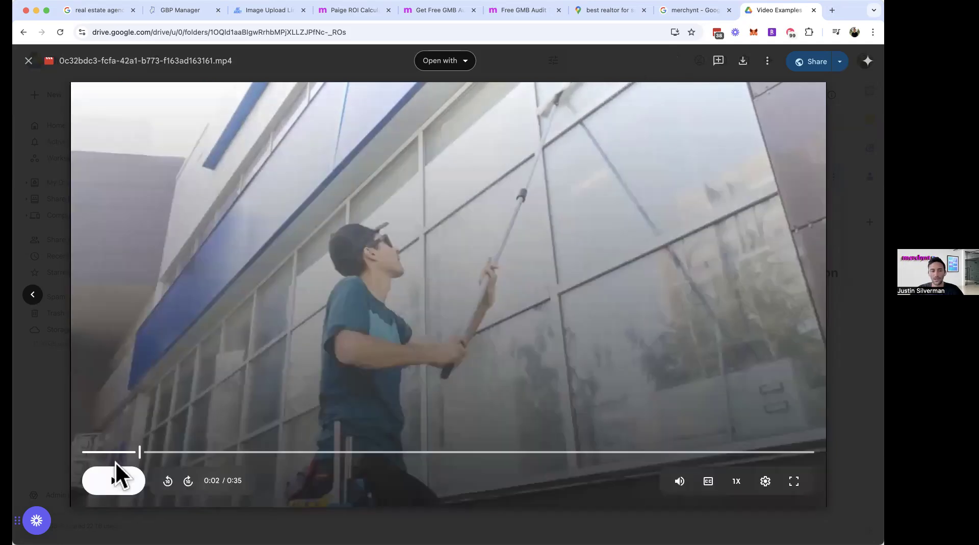
Replay the window cleaning video from the start, pausing at 0:06 before resuming, and skip ahead to its ending.
left_click(88, 451)
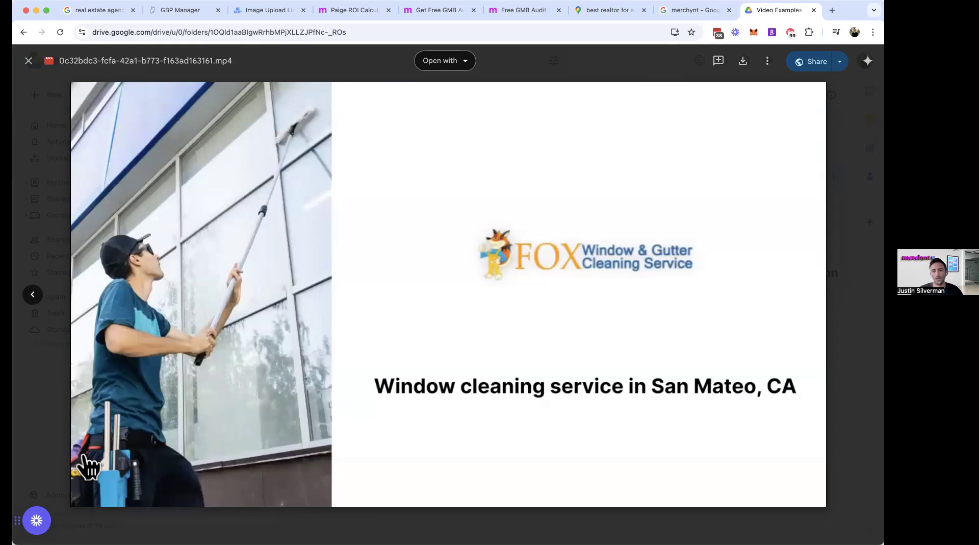
mouse_move(198, 414)
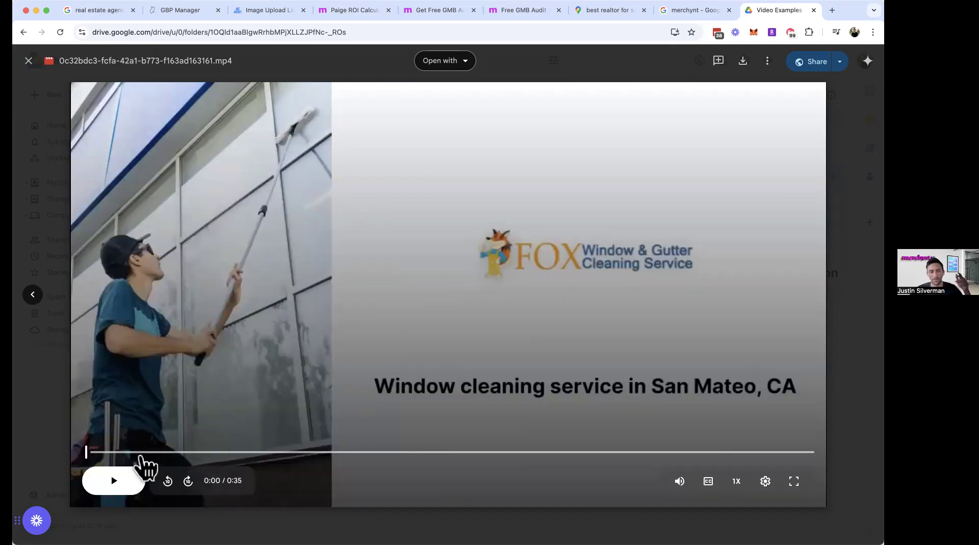
left_click(115, 482)
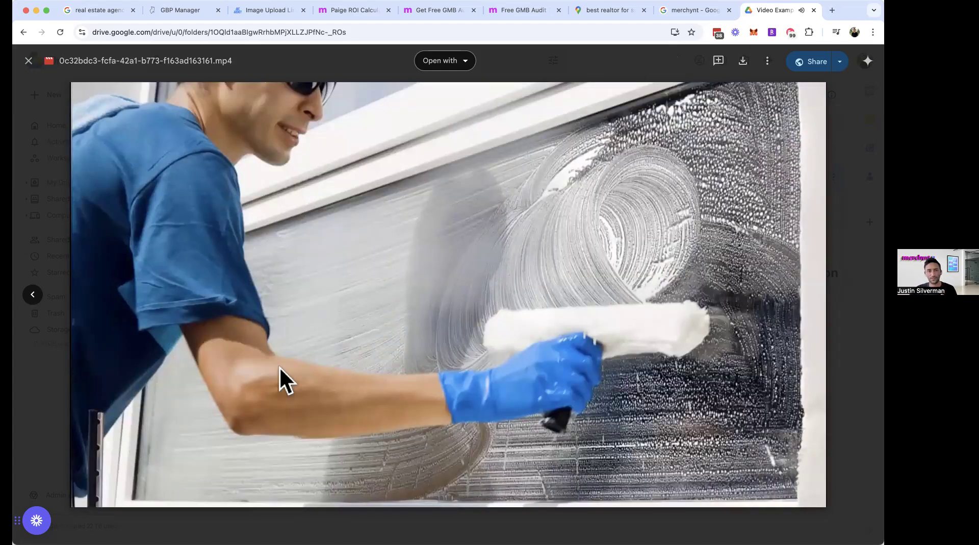
left_click(279, 366)
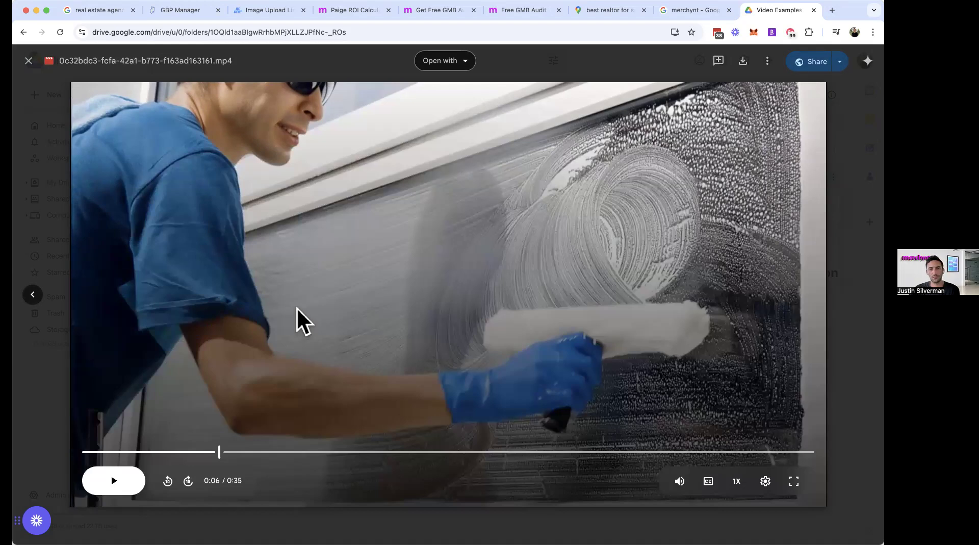
left_click(114, 481)
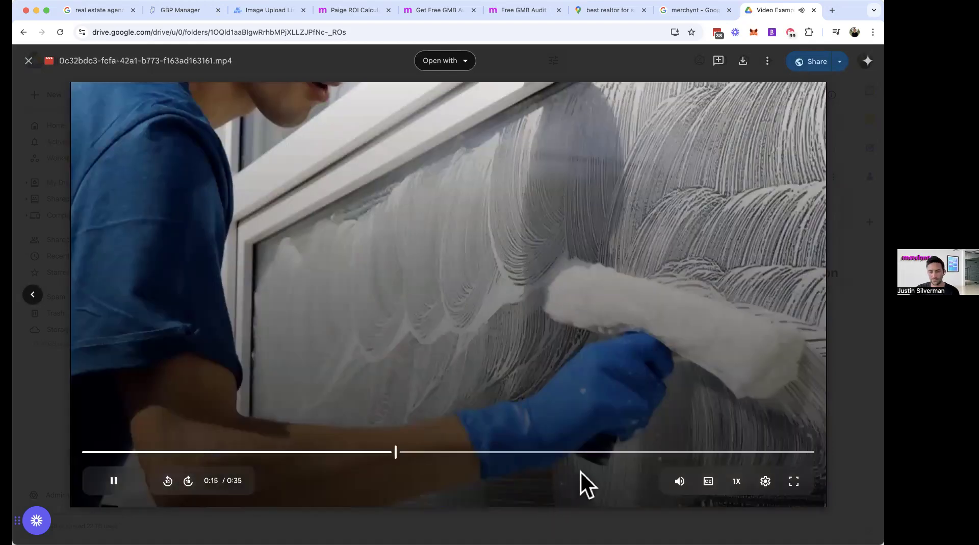
left_click(719, 452)
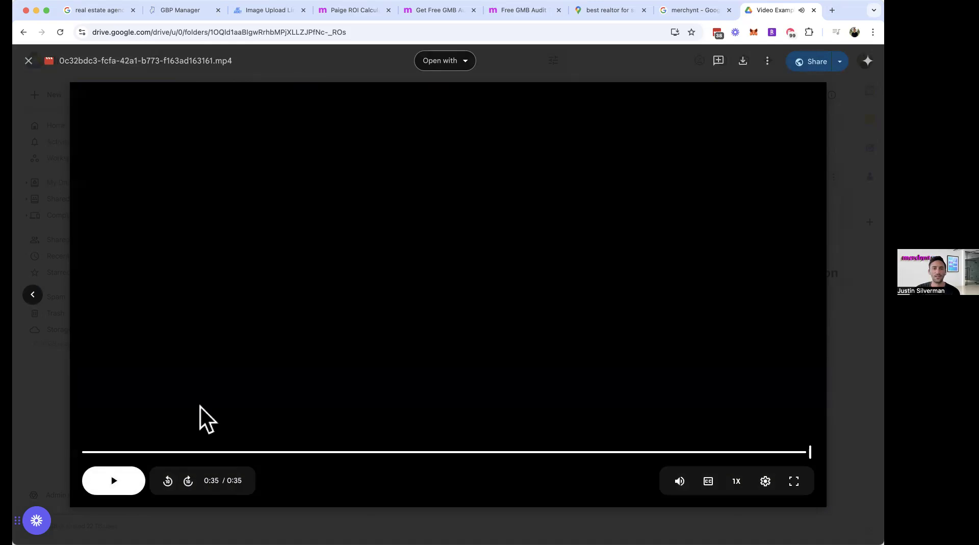
Open merchynt.com in a new browser tab and highlight its web address briefly.
left_click(831, 10)
type("st")
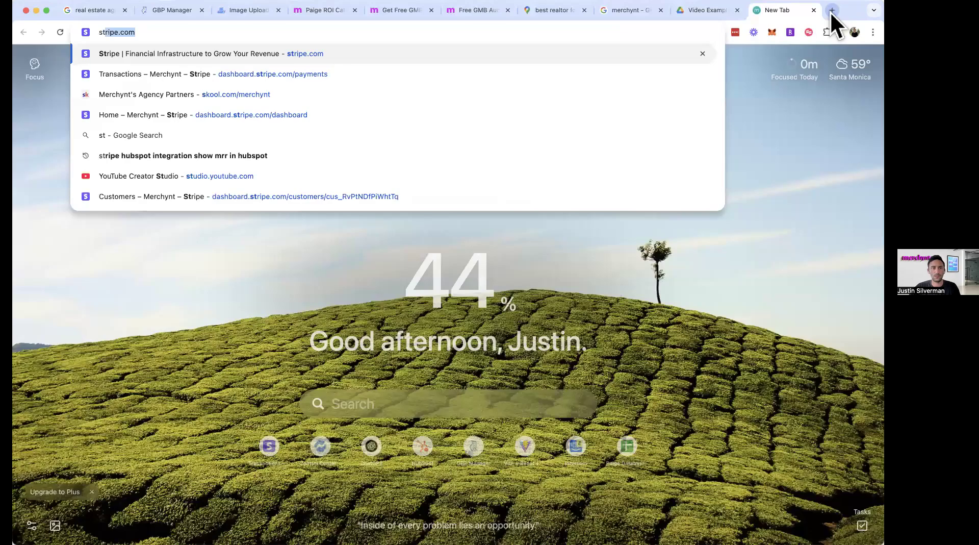
key("BackSpace")
key("BackSpace")
key("BackSpace")
type("me")
key("Return")
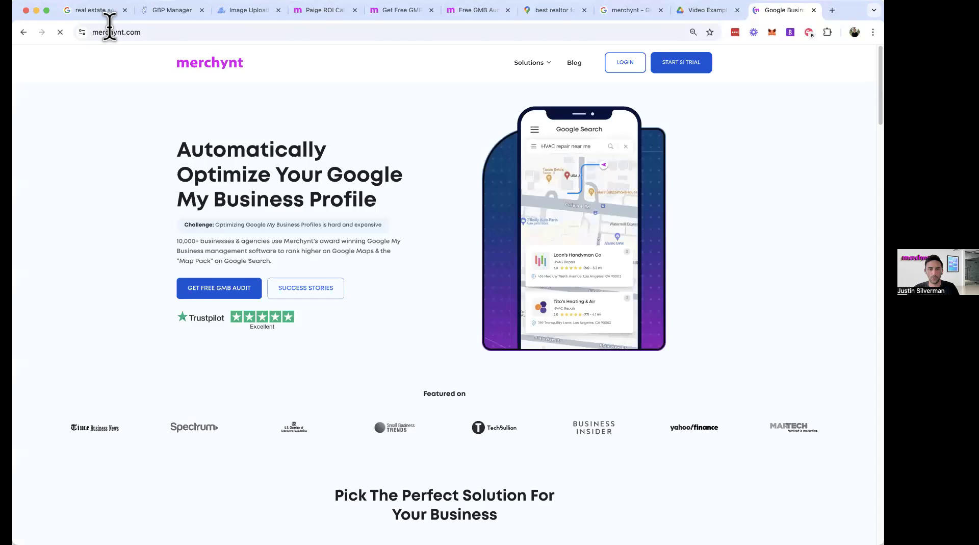
left_click(139, 32)
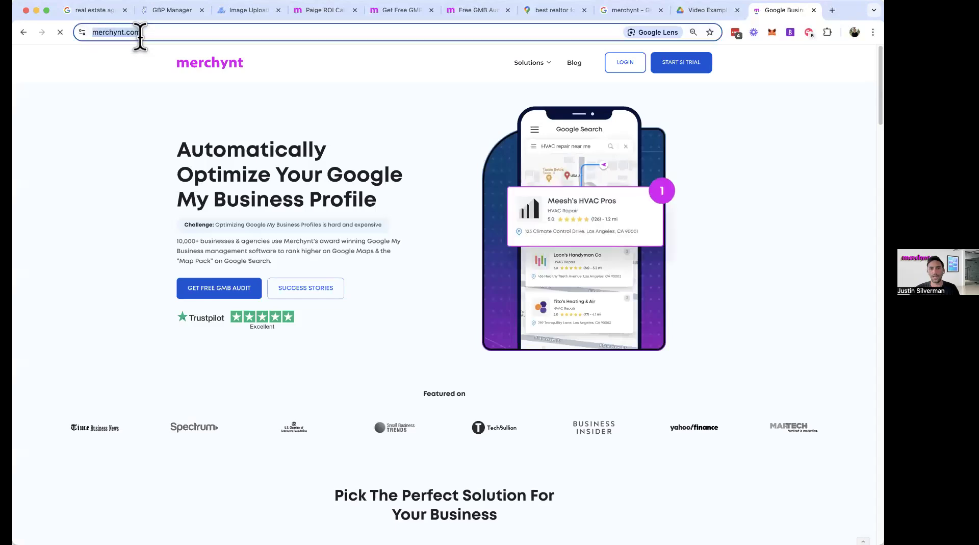
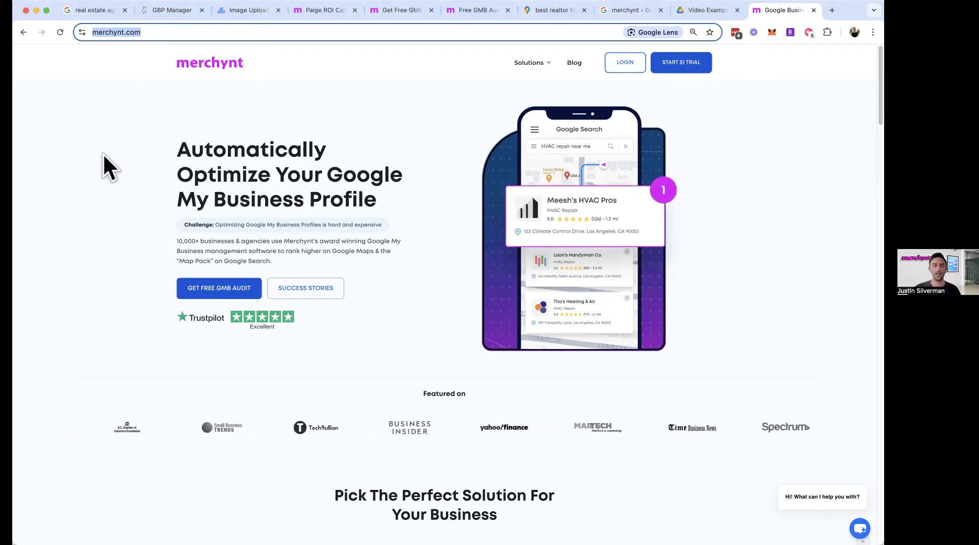
left_click(106, 217)
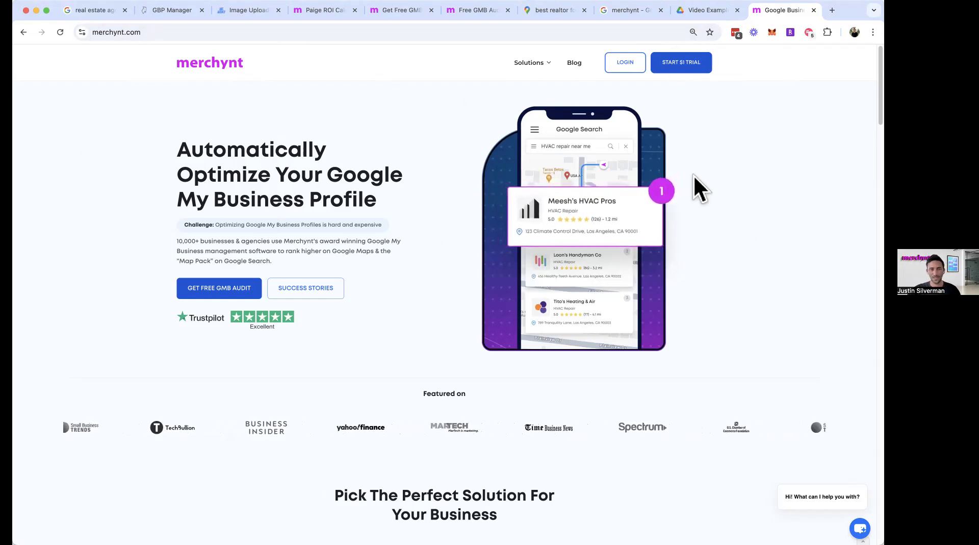
Switch back to GBP Manager and open the Train GBP Manager note for Posts.
left_click(148, 15)
scroll(443, 227, "up", 20)
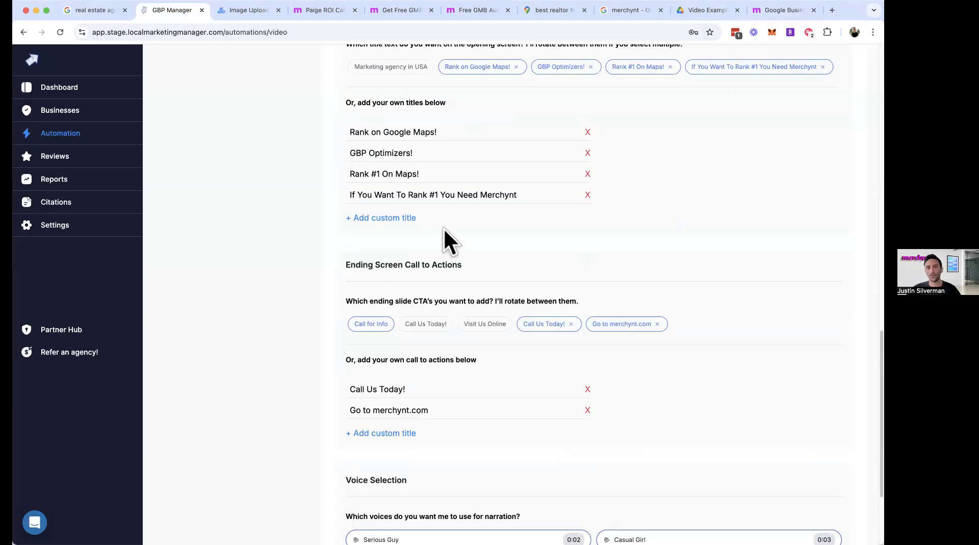
scroll(320, 262, "down", 4)
scroll(385, 189, "up", 4)
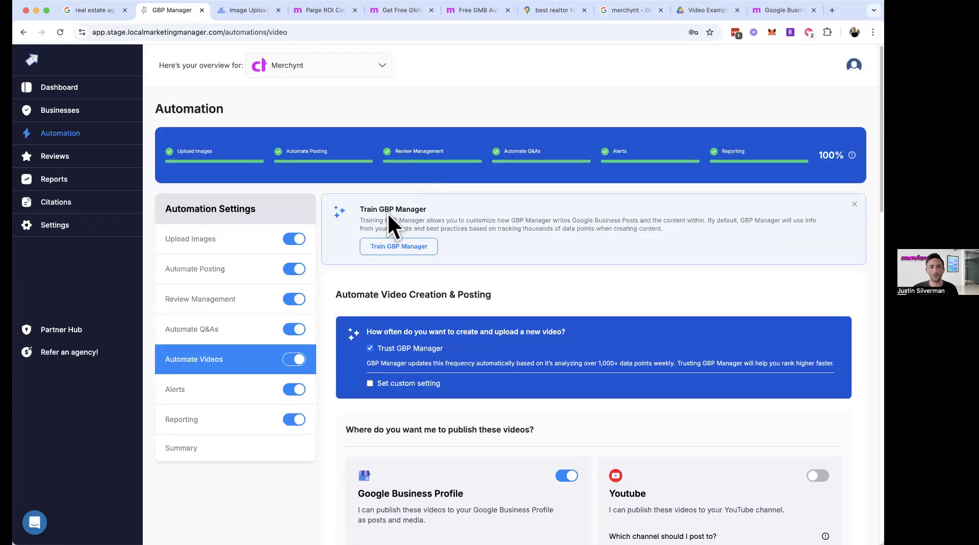
left_click(395, 249)
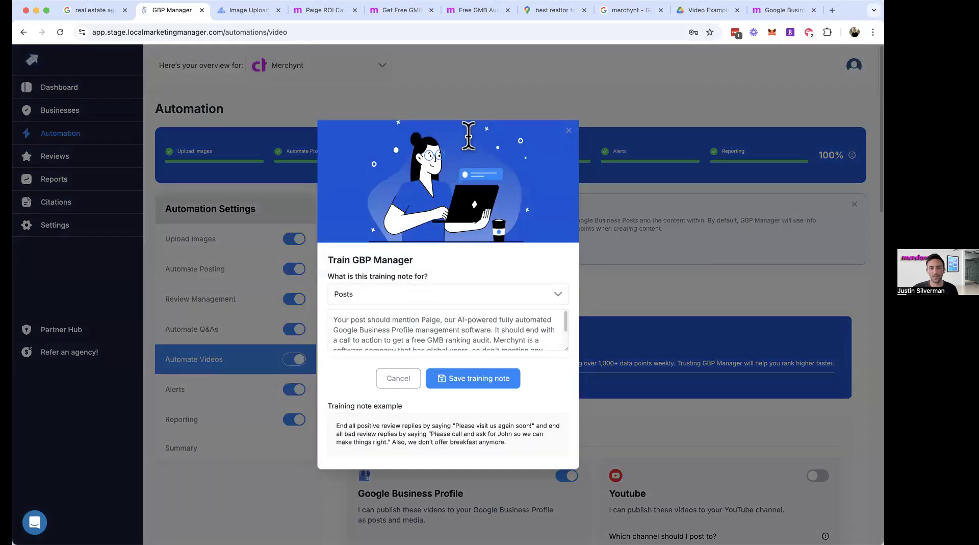
scroll(516, 335, "down", 1)
Draft a new paragraph at the end of the Posts training note requiring the company name and phone number.
left_click(516, 334)
key("Return")
key("Return")
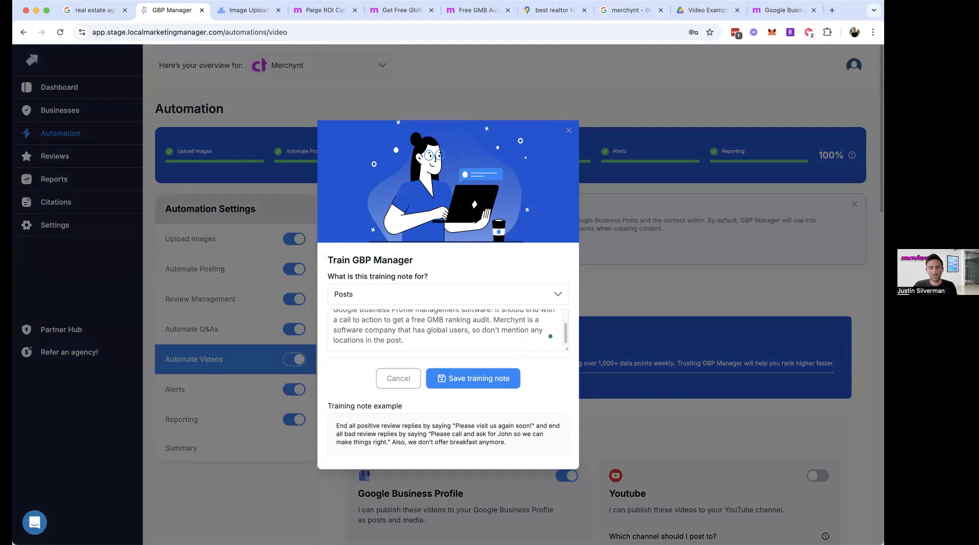
type("You must include our company name, our phon")
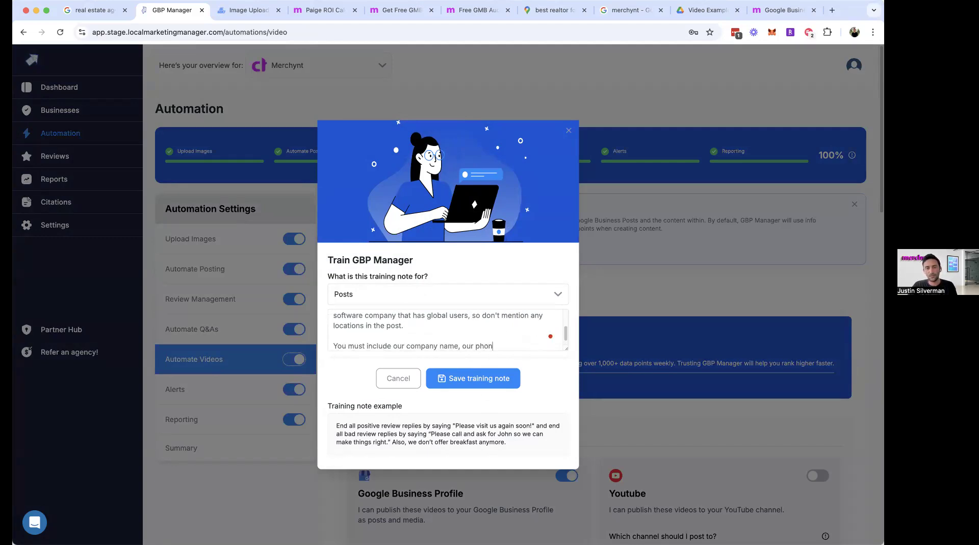
type("e number \"222-333-4444\" and")
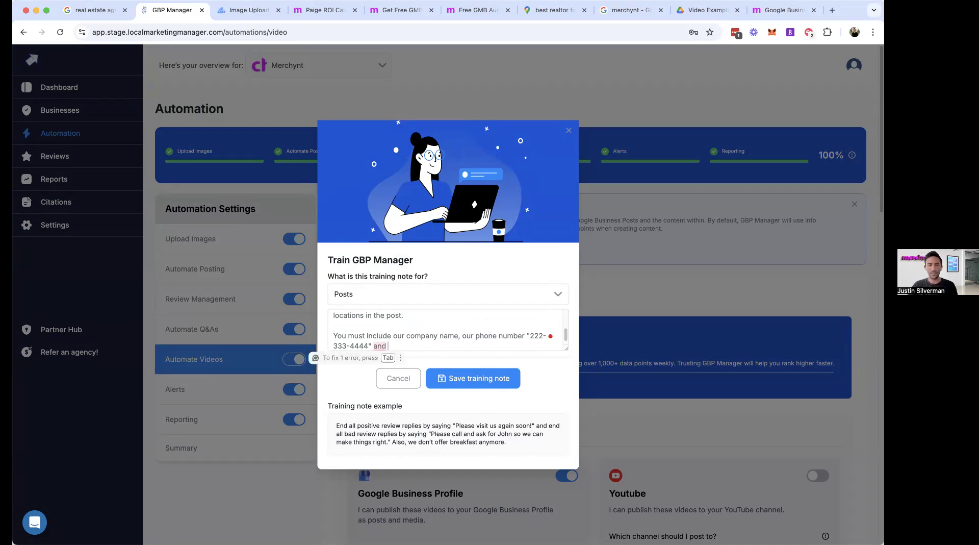
Delete the drafted paragraph from the Posts training note and close the note without saving.
key("shift+Up")
key("shift+Up")
key("shift+Right")
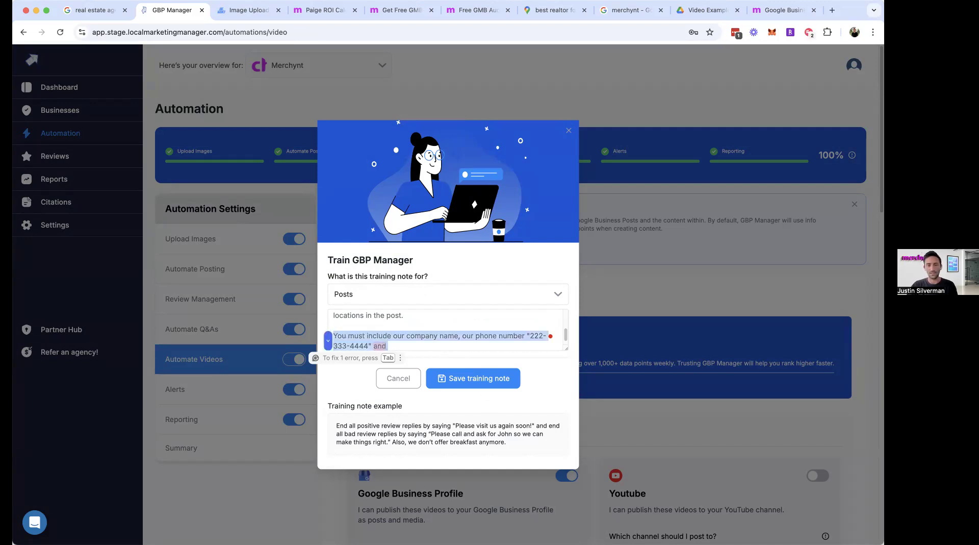
key("BackSpace")
key("BackSpace")
key("BackSpace")
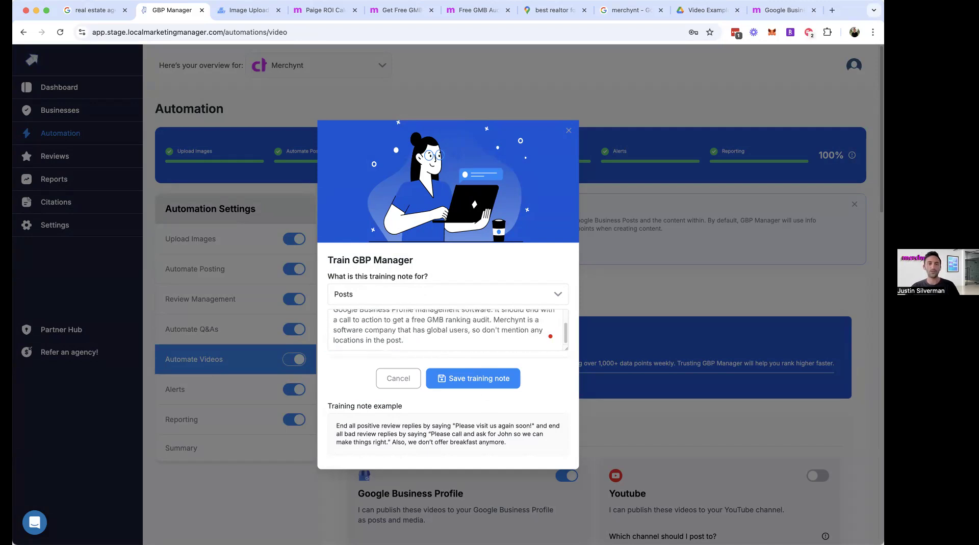
left_click(382, 380)
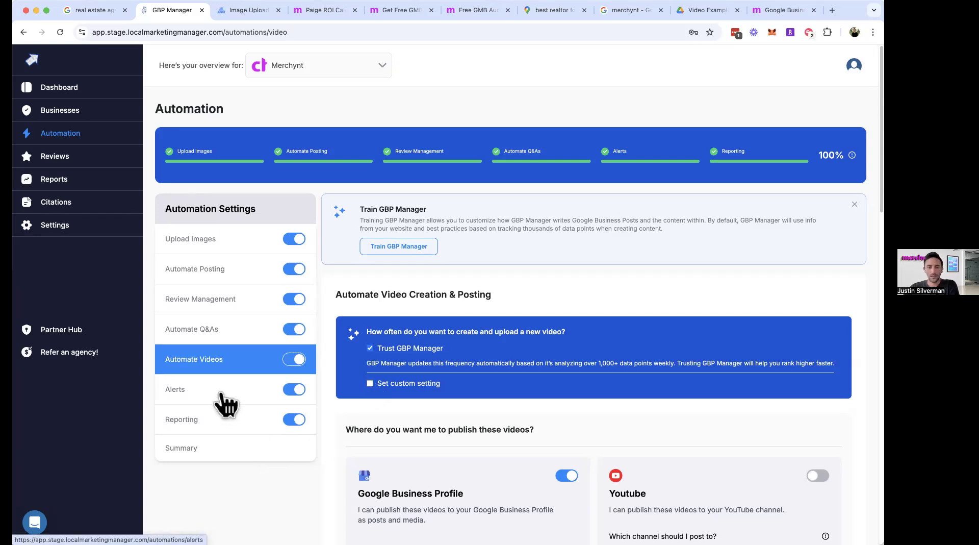
Review the video titles, ending calls to action and narration voices once more, and open the Alerts settings.
scroll(531, 413, "down", 15)
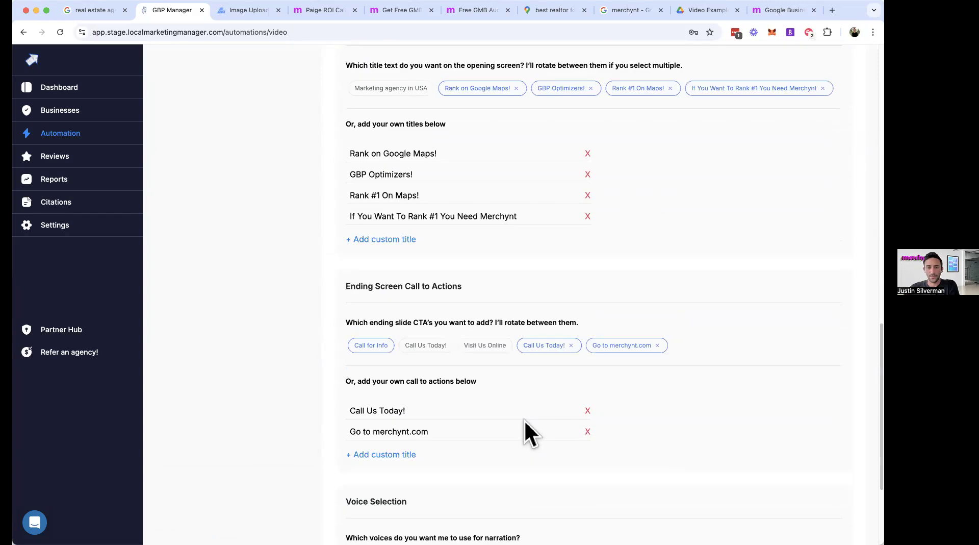
scroll(524, 418, "down", 3)
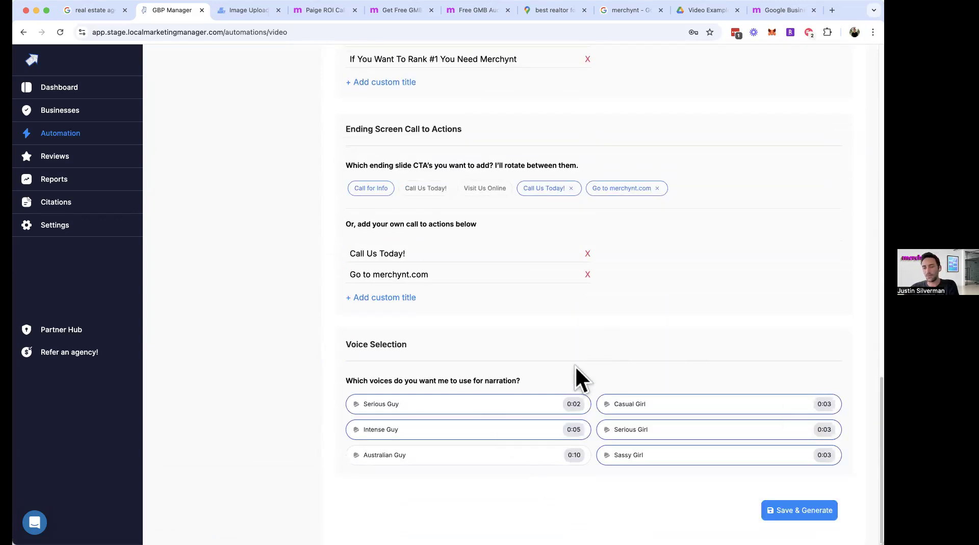
scroll(580, 406, "up", 1)
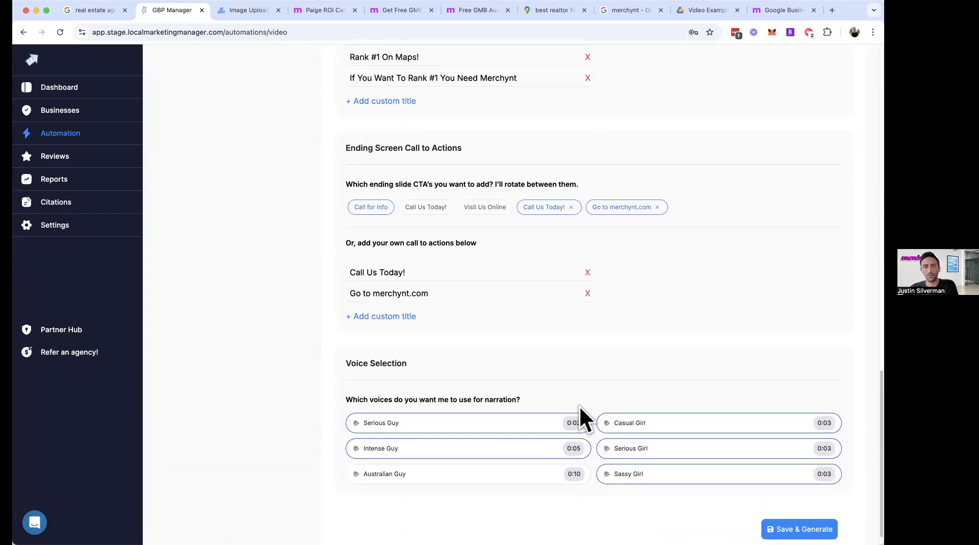
scroll(510, 378, "up", 15)
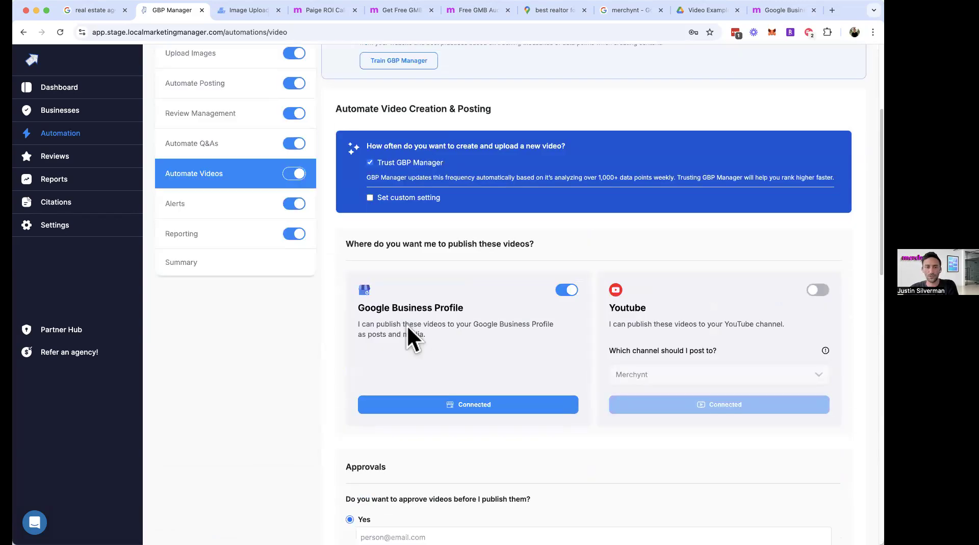
left_click(233, 217)
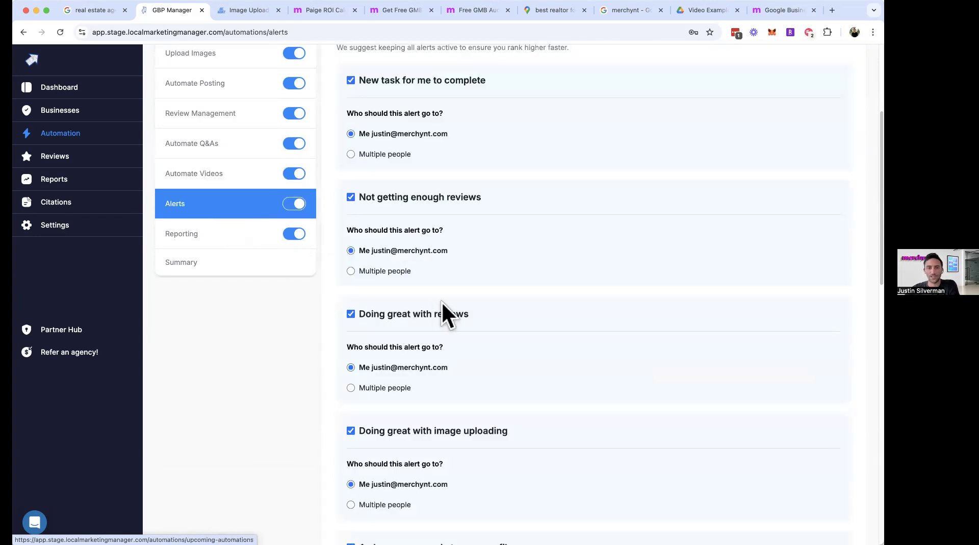
Look over the first alert types and their recipients in the Alerts settings.
scroll(441, 301, "up", 4)
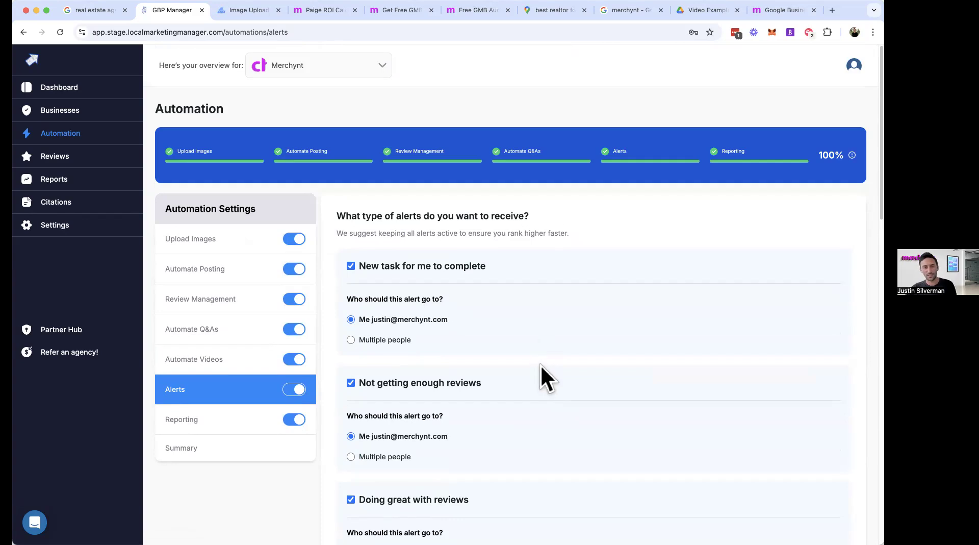
scroll(530, 360, "down", 2)
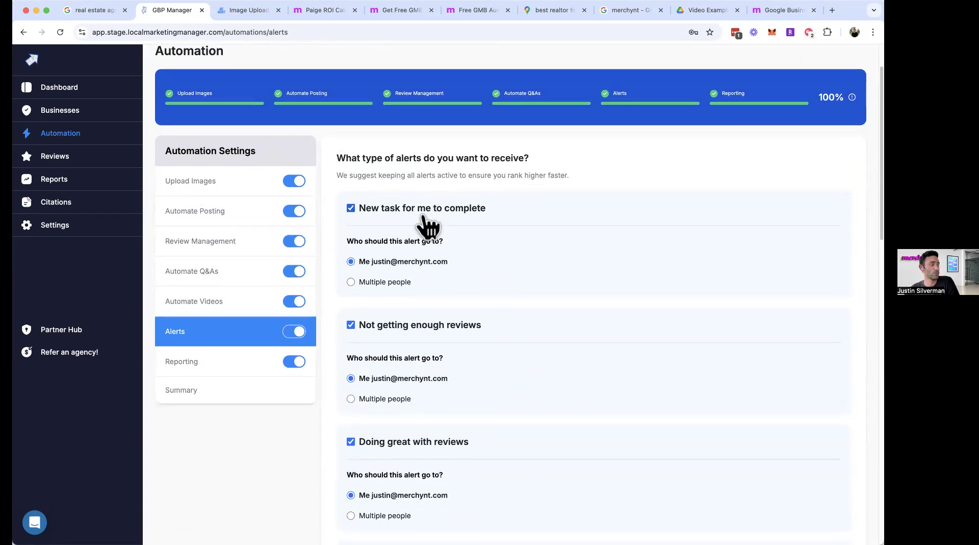
Switch to the merchynt Google results, open the business profile's updates and expand the full text of the Free GMB Audit offer.
left_click(632, 9)
scroll(677, 361, "down", 14)
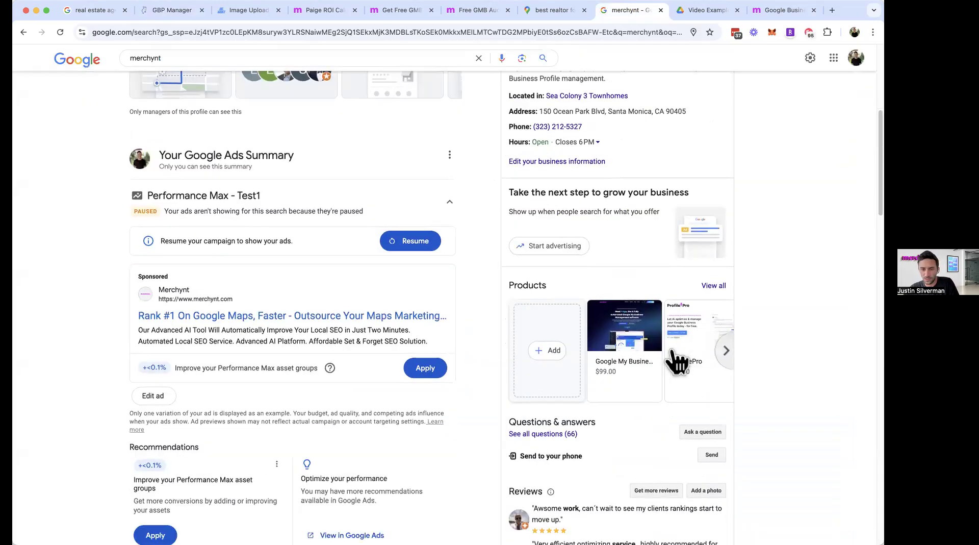
left_click(474, 292)
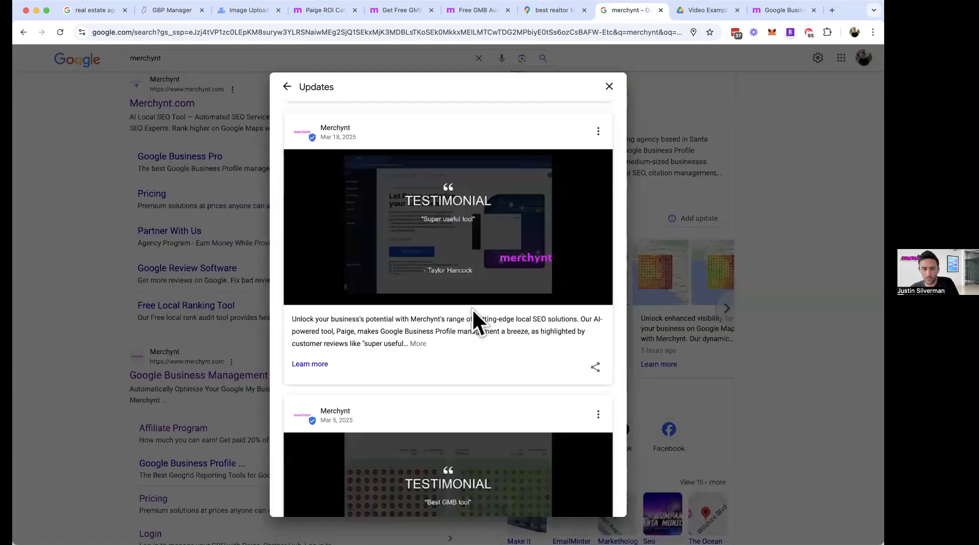
scroll(469, 332, "down", 15)
scroll(369, 388, "up", 2)
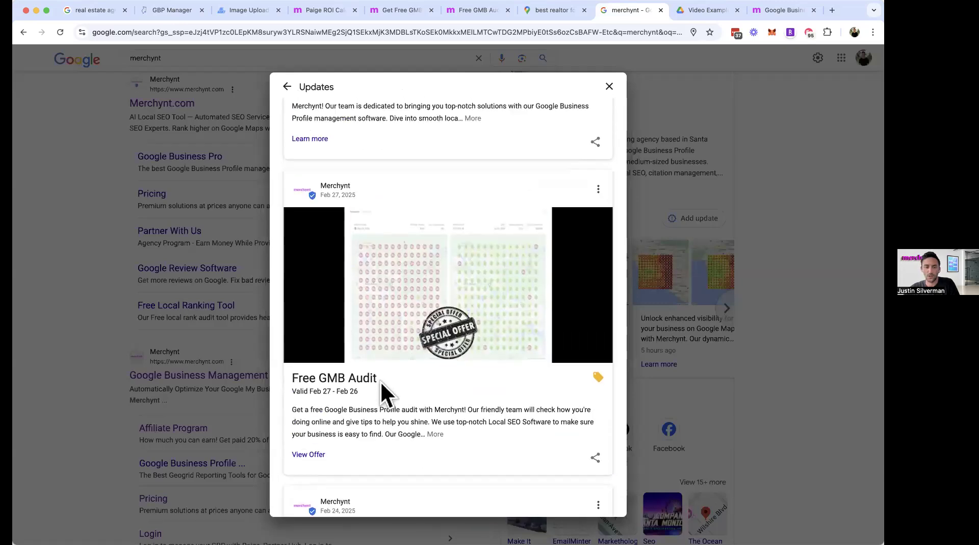
left_click(434, 434)
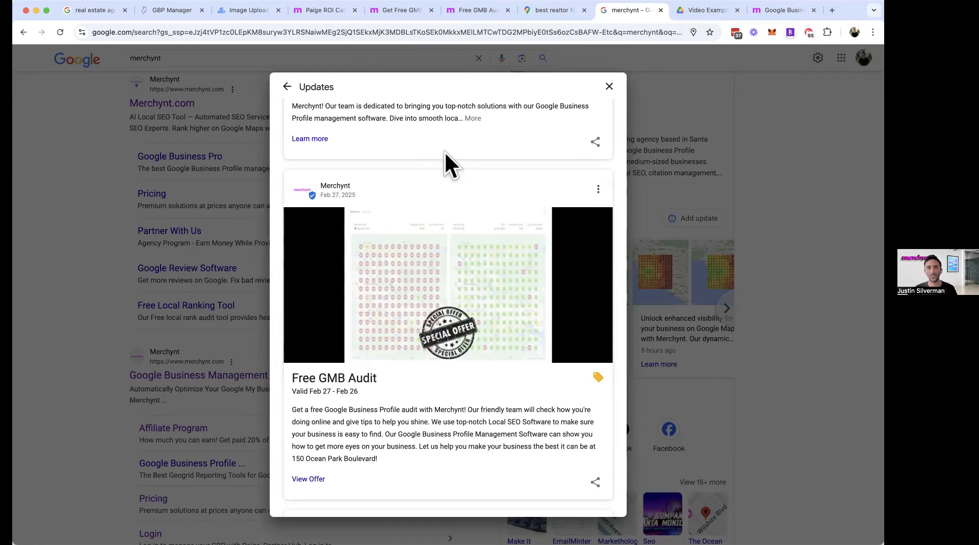
Return to GBP Manager and review all alert types and recipient options down to Weekly Summary of Automations.
left_click(173, 9)
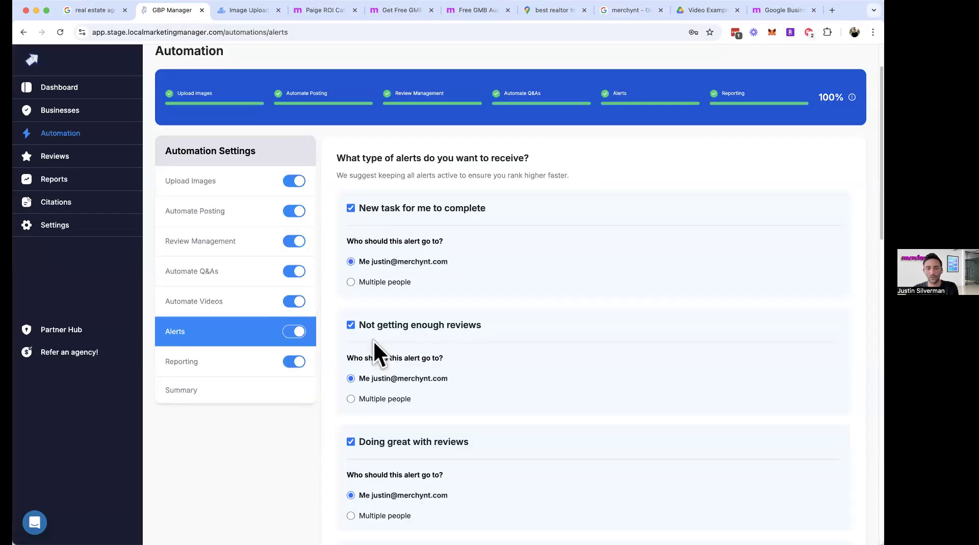
scroll(377, 347, "down", 3)
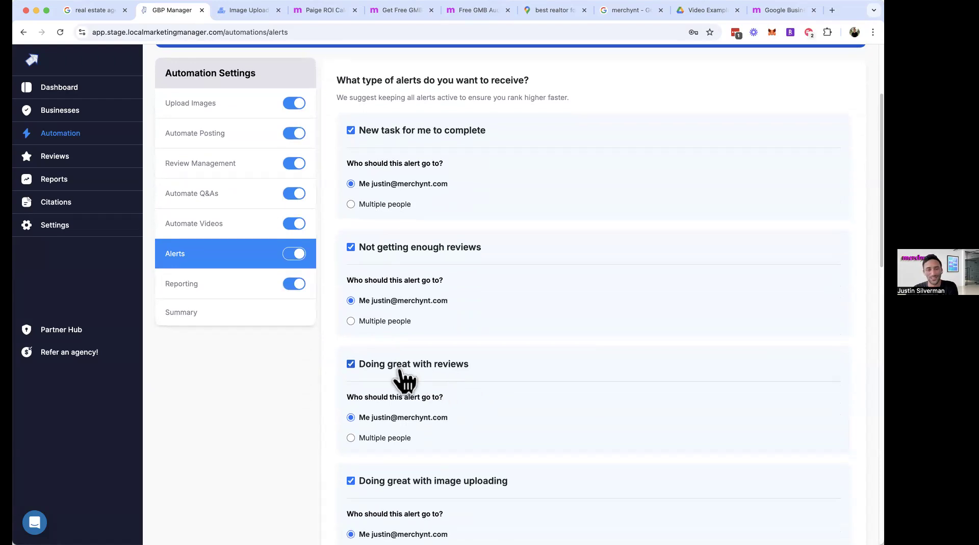
scroll(439, 402, "down", 6)
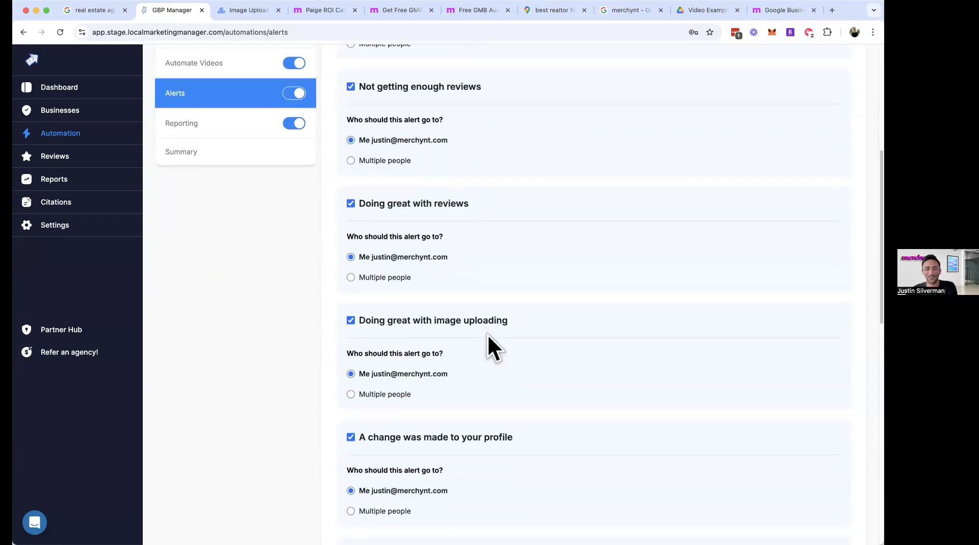
scroll(487, 333, "down", 4)
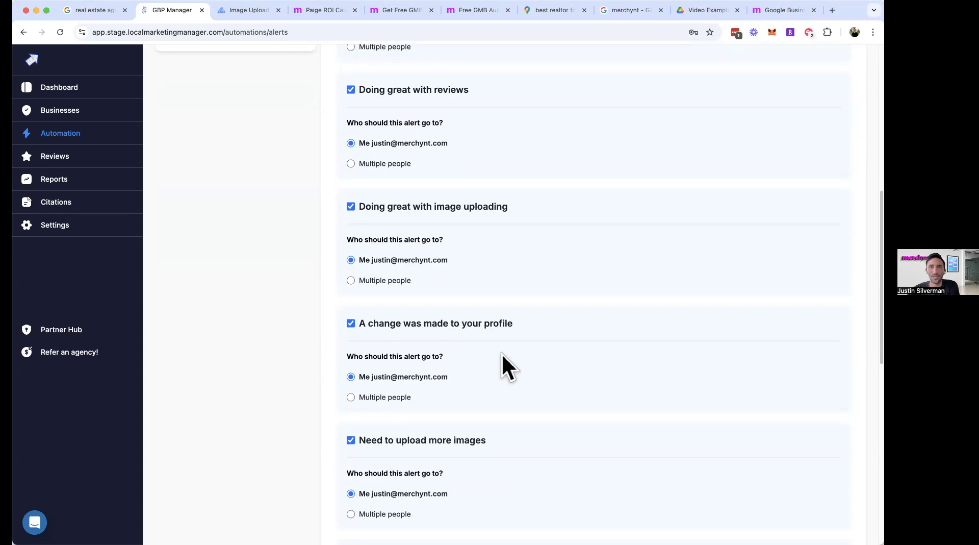
scroll(495, 355, "down", 5)
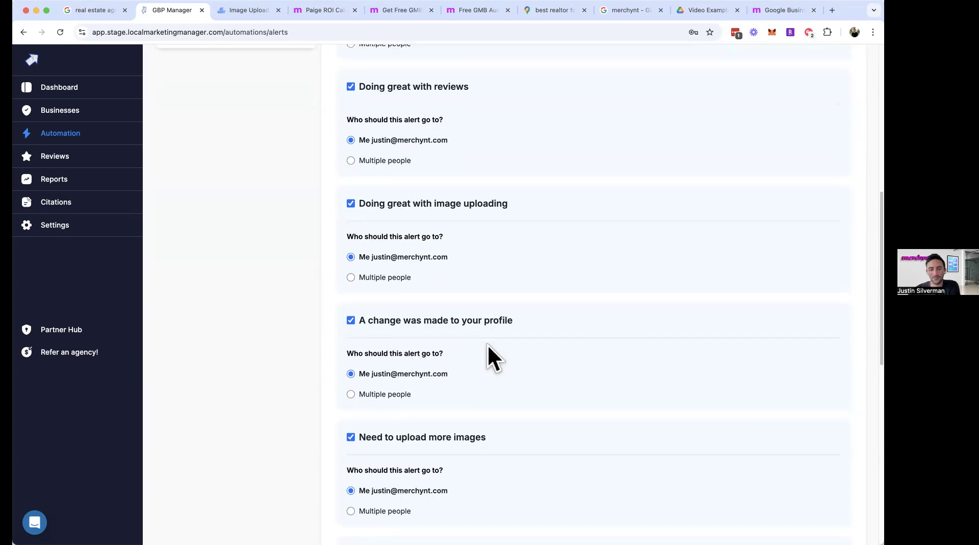
scroll(445, 359, "down", 2)
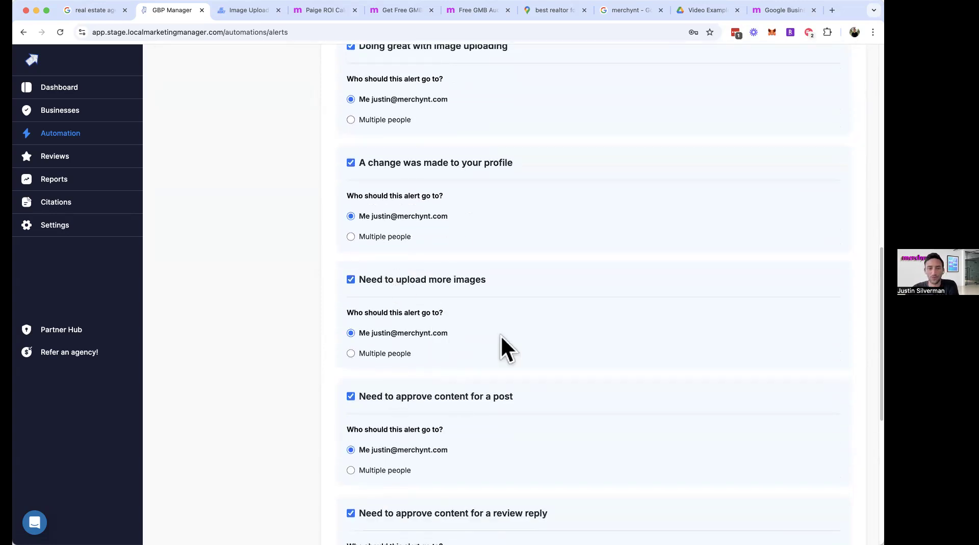
scroll(351, 323, "down", 12)
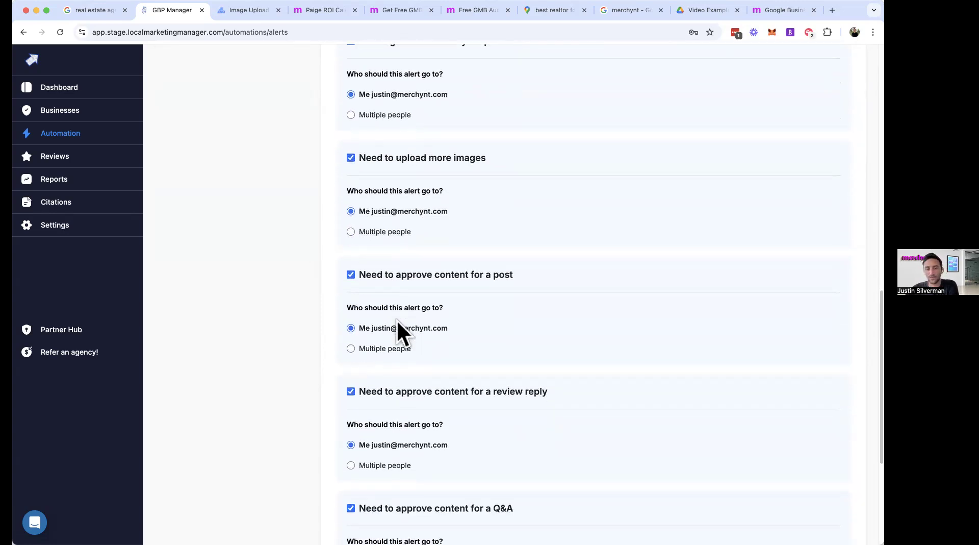
scroll(399, 324, "down", 3)
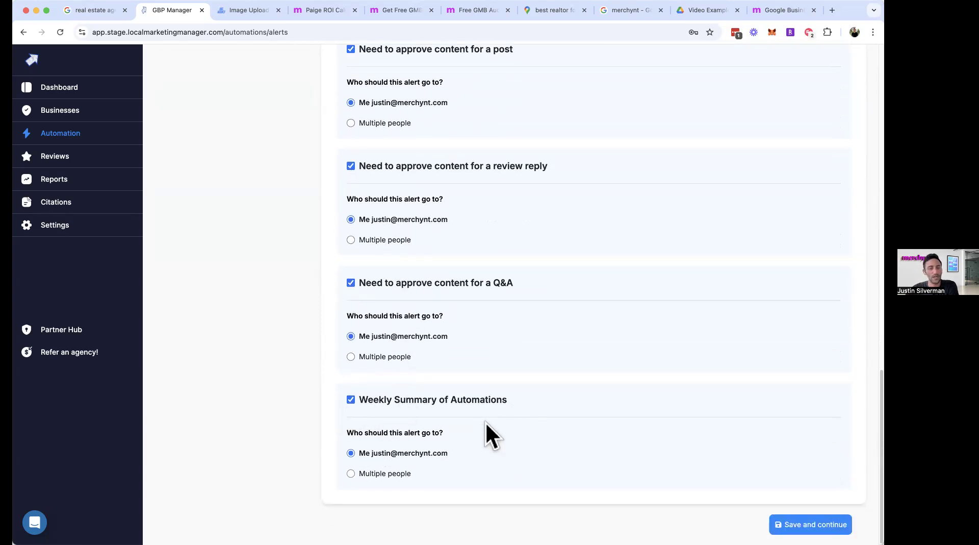
scroll(486, 422, "up", 20)
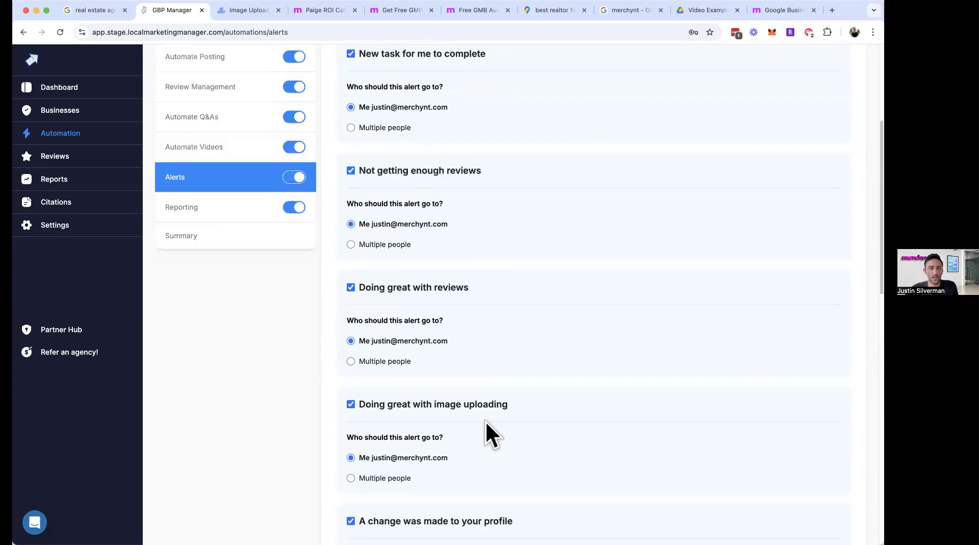
Open the Reporting settings and review the report frequency, recipients, sending day and metrics options.
left_click(231, 360)
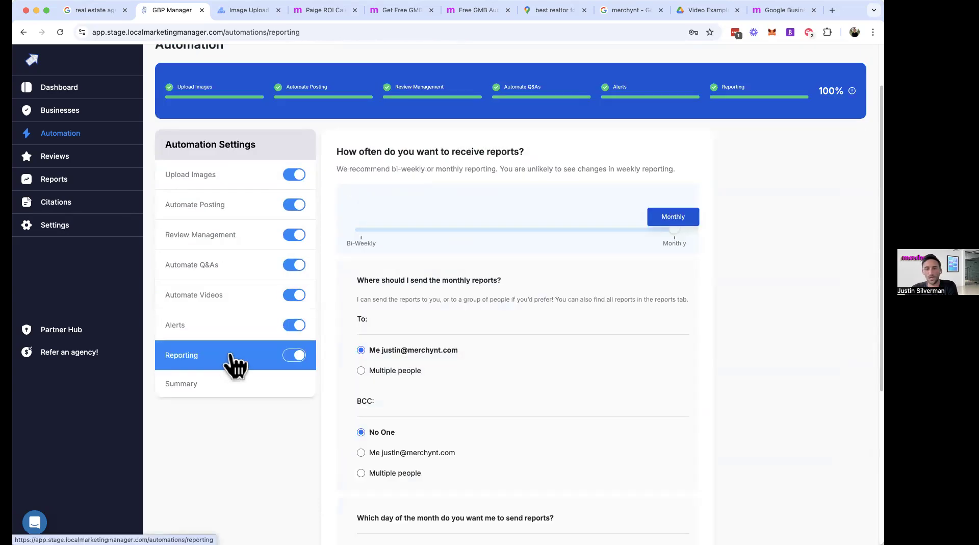
scroll(600, 377, "down", 5)
scroll(598, 373, "down", 3)
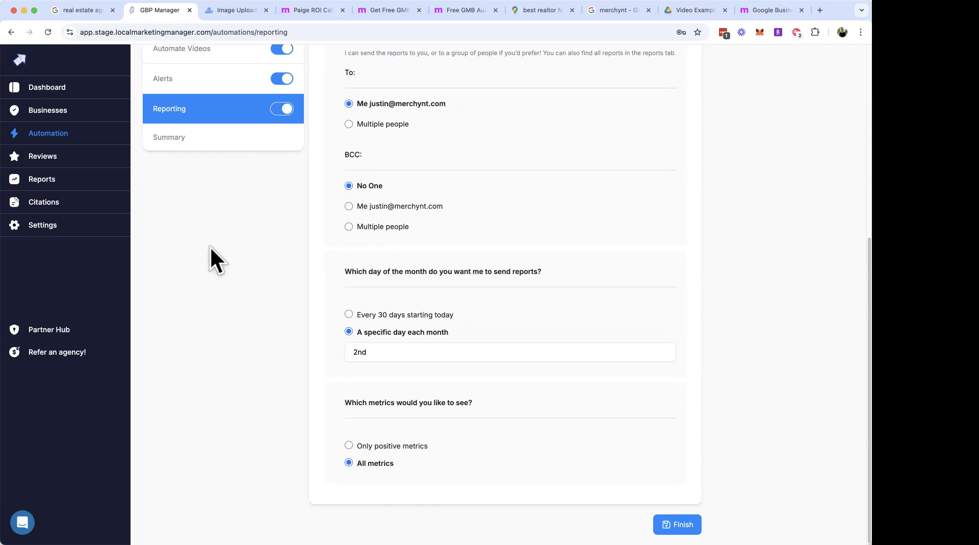
scroll(207, 247, "up", 3)
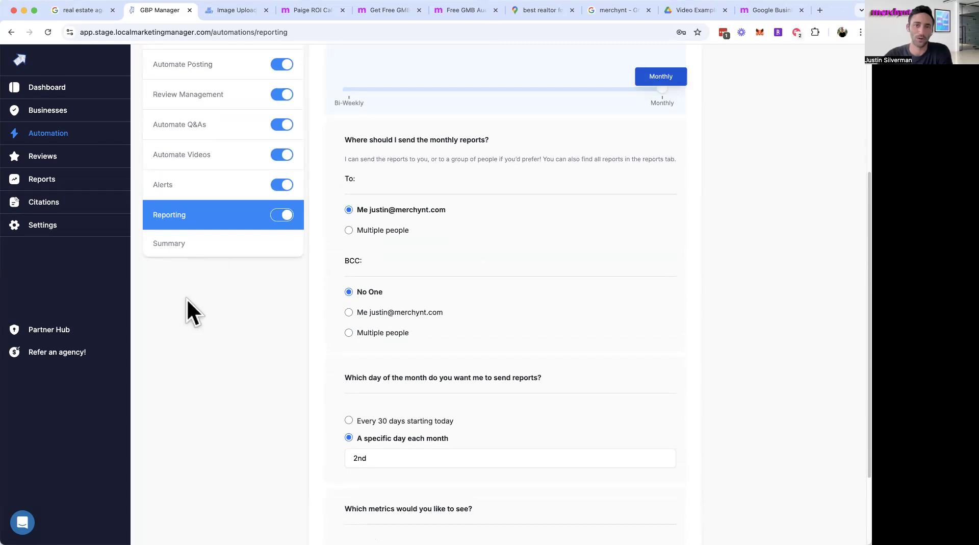
scroll(190, 304, "up", 2)
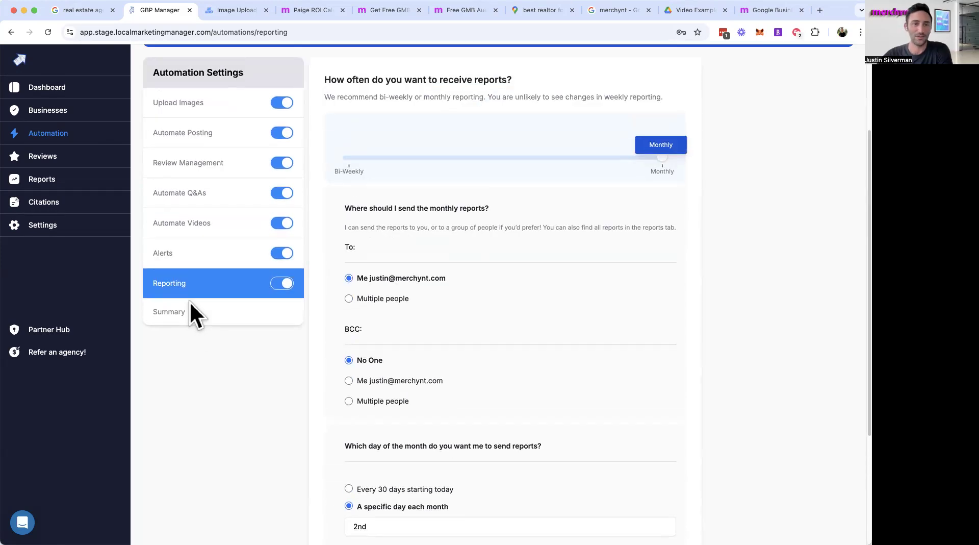
scroll(190, 301, "up", 2)
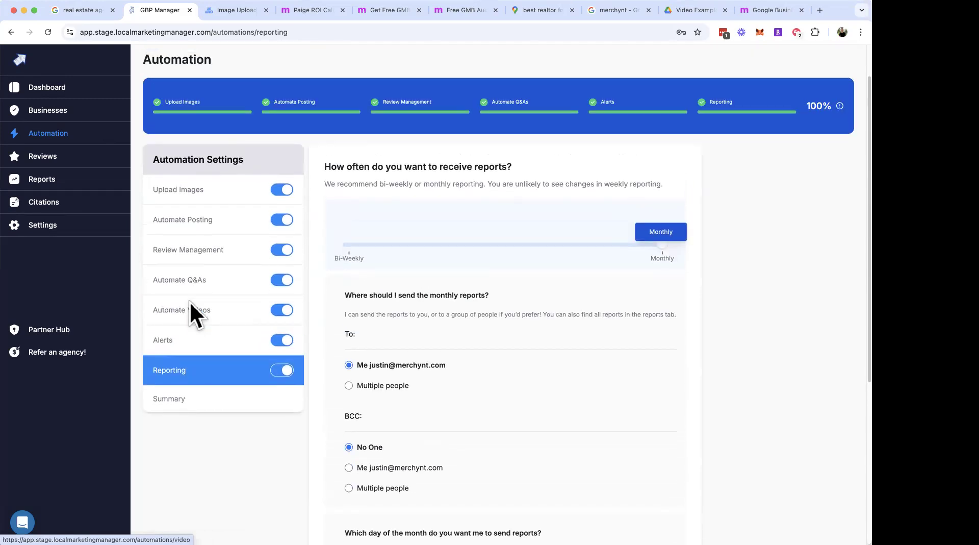
Open the Reviews page and follow Merchynt's review request link.
left_click(51, 159)
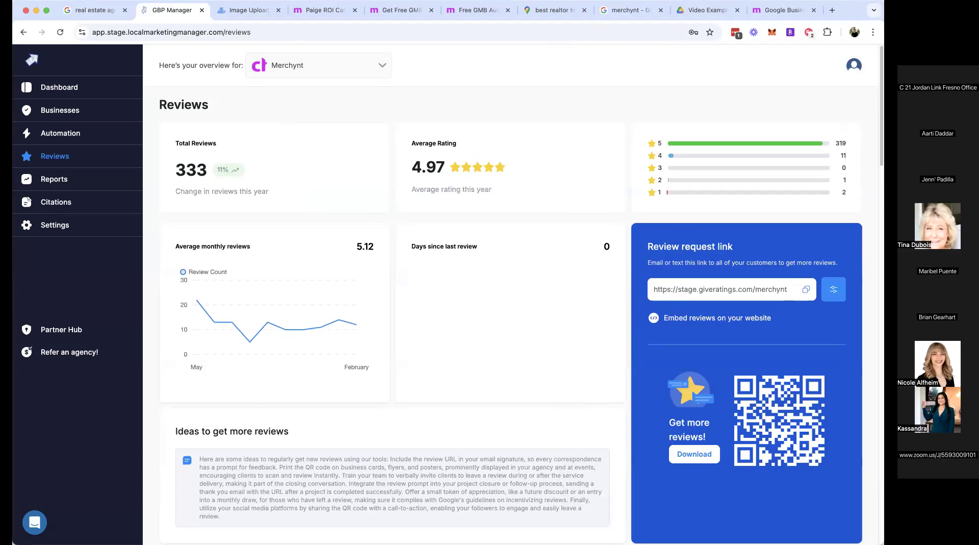
left_click(709, 293)
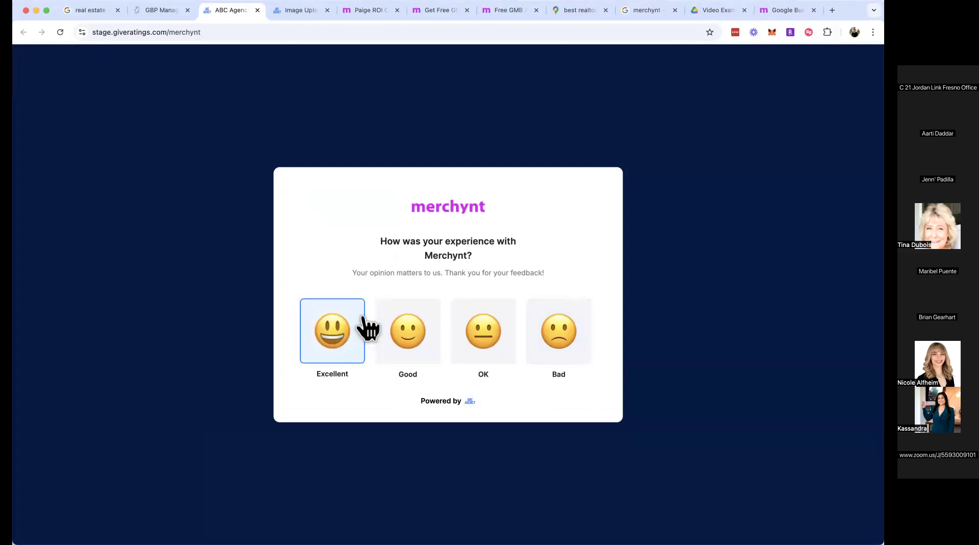
Preview the feedback form for a Bad rating and go back to the rating choices.
left_click(550, 342)
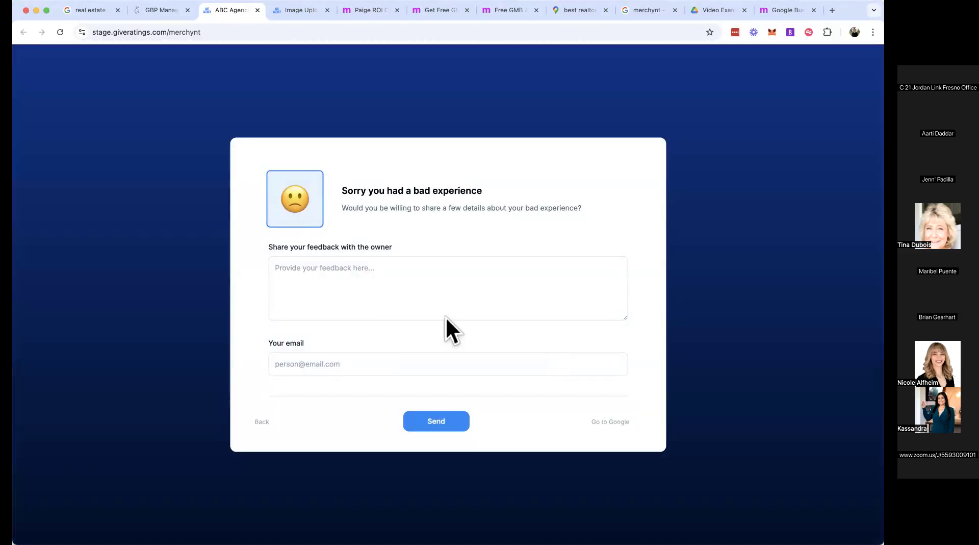
left_click(301, 263)
left_click(260, 421)
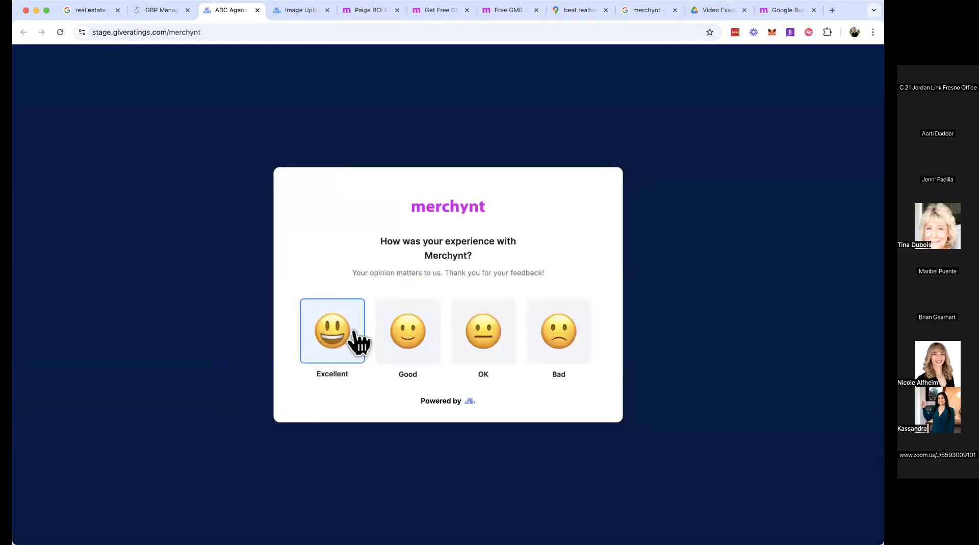
Rate Merchynt Excellent for its results and replace "Marketing" with "seo" in the suggested Google review.
left_click(335, 330)
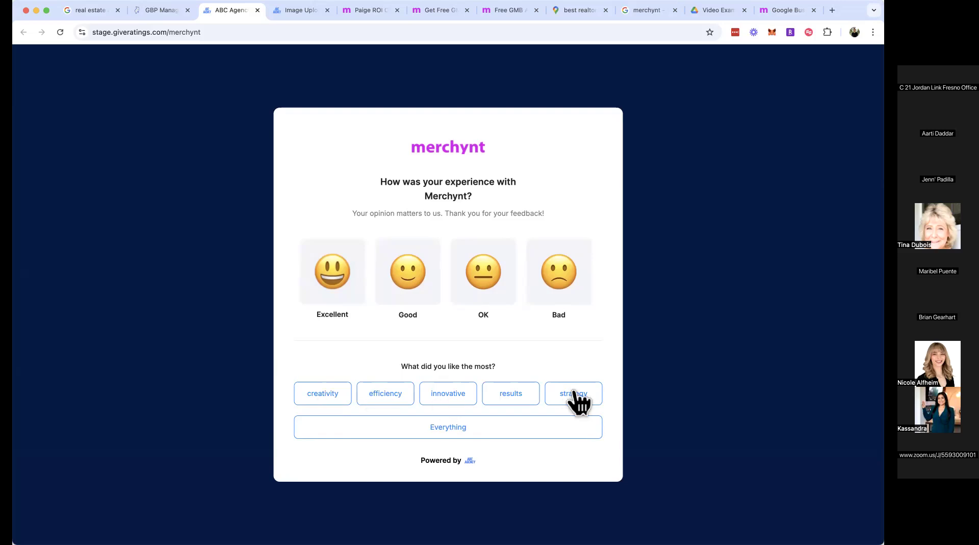
left_click(511, 395)
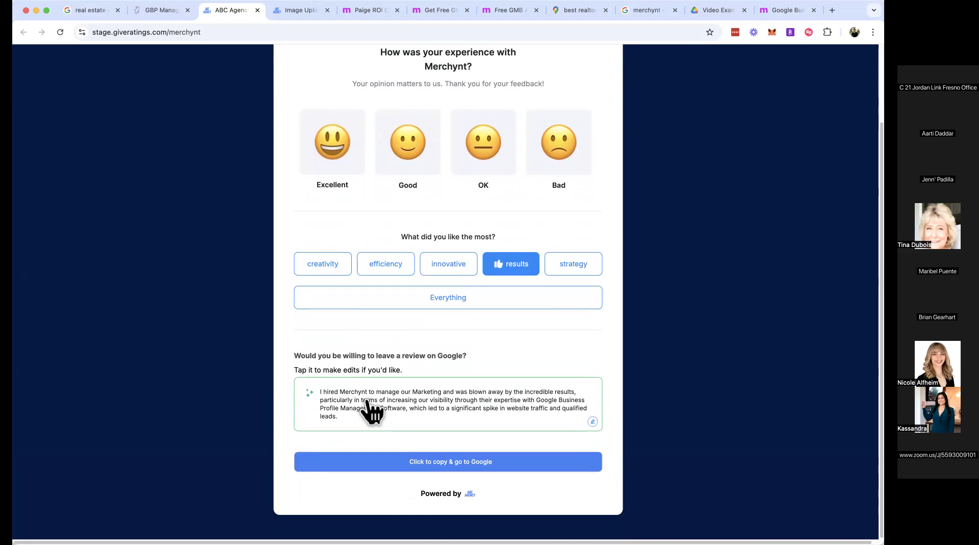
left_click(367, 401)
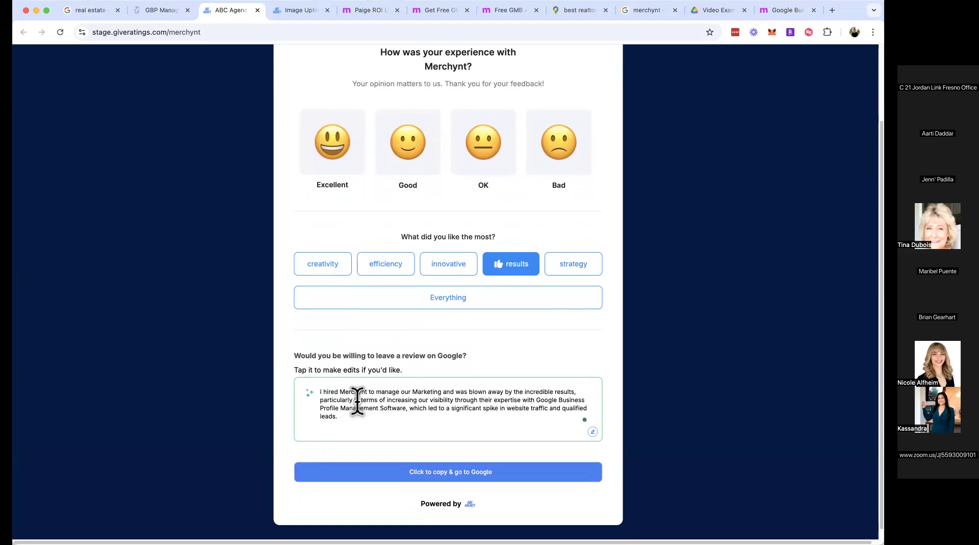
triple_click(421, 394)
double_click(421, 392)
type("seo")
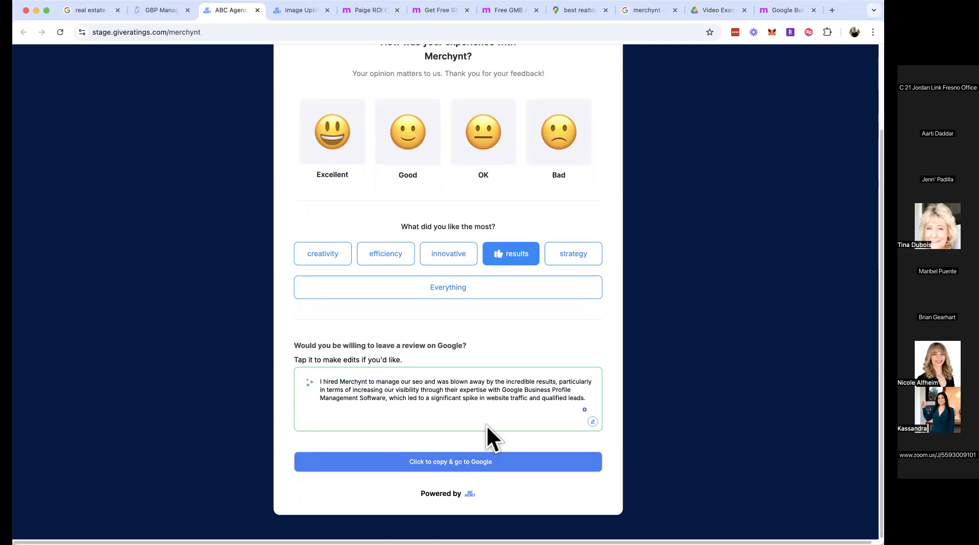
left_click(464, 460)
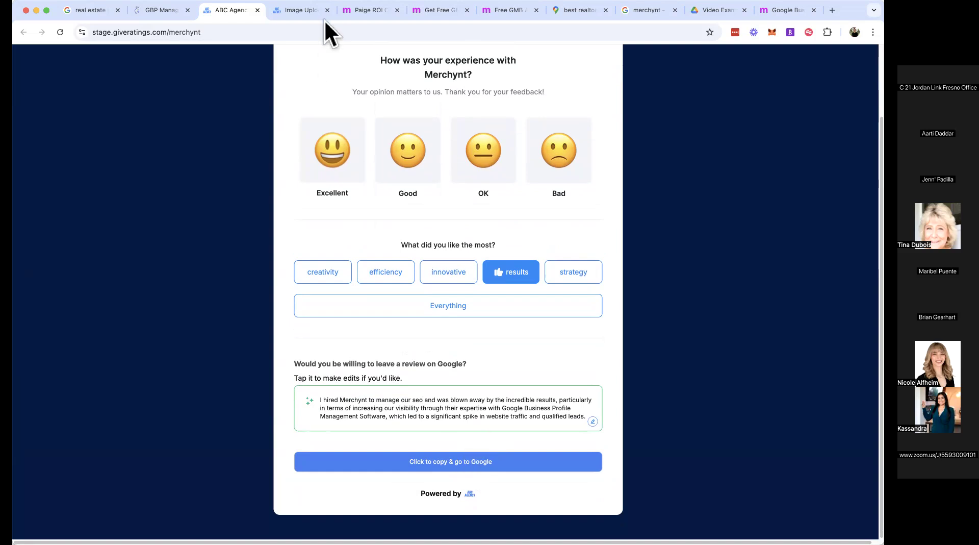
Open the giveratings.com page for All N-1 Pest Control Management LLC and rate it Excellent, choosing thorough as what was liked most.
left_click(312, 31)
type("give")
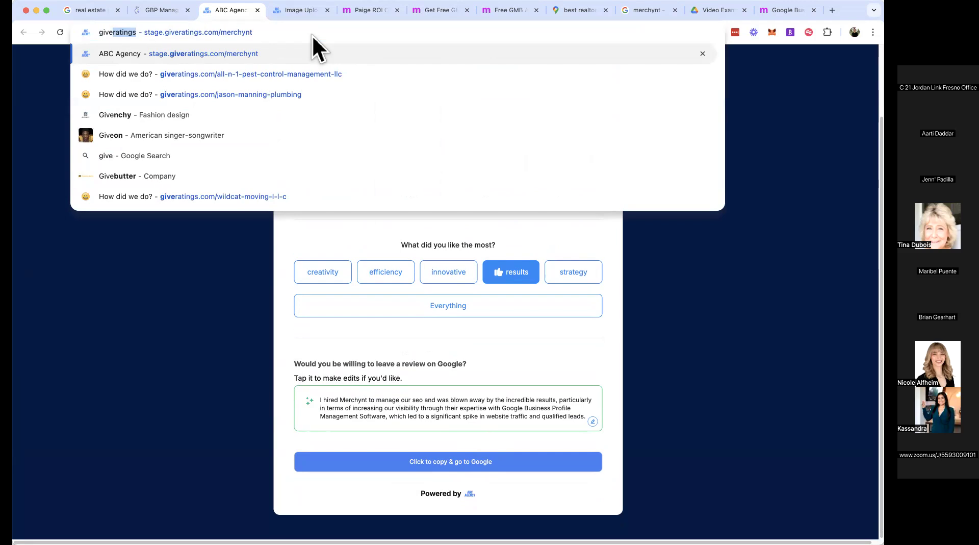
key("Down")
key("Return")
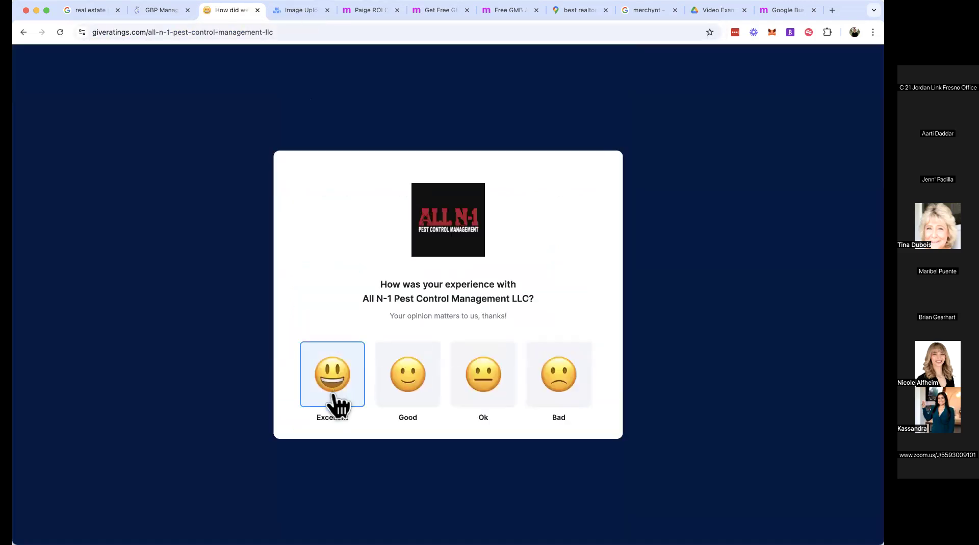
left_click(334, 403)
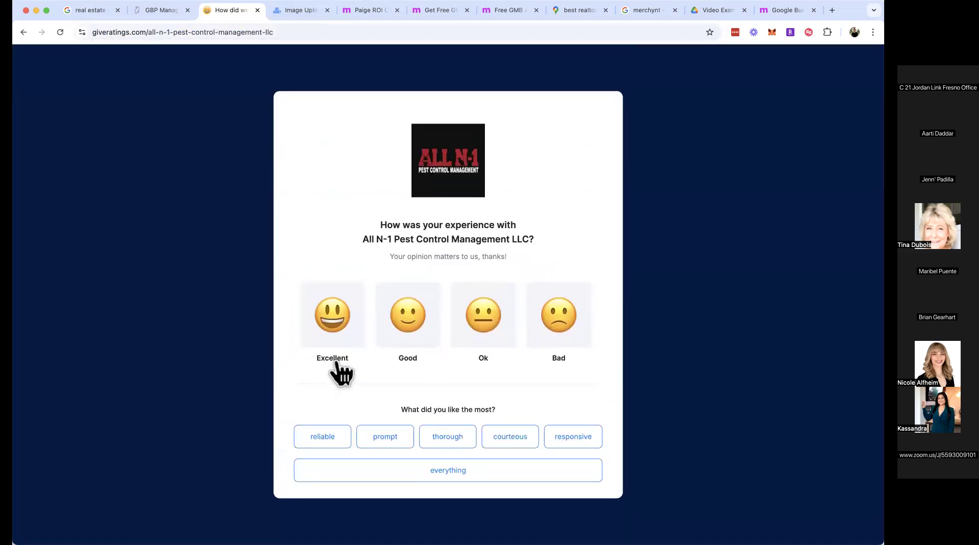
left_click(457, 437)
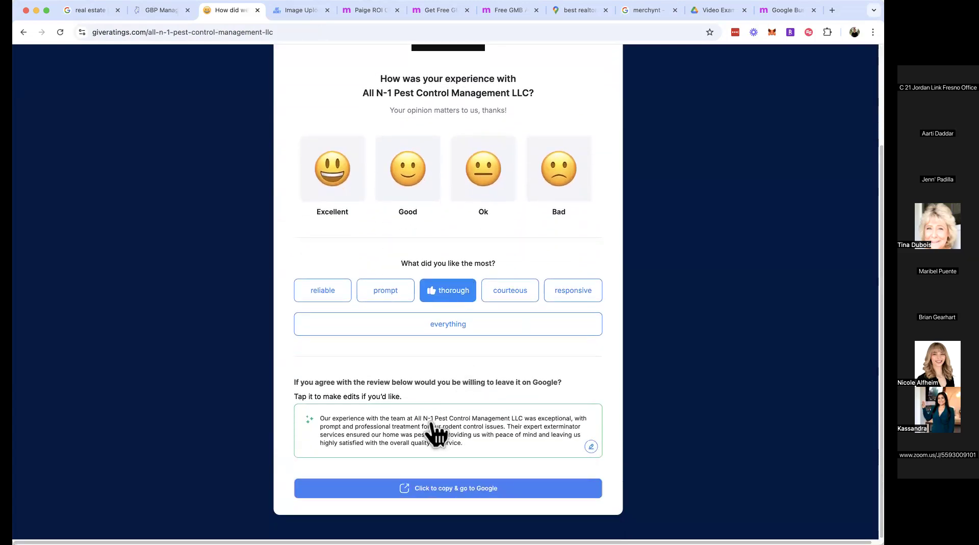
Replace the final period of the suggested All N-1 review with "!!!!!!".
left_click(431, 424)
key("super+a")
left_click(495, 444)
key("BackSpace")
type("!!!!!!")
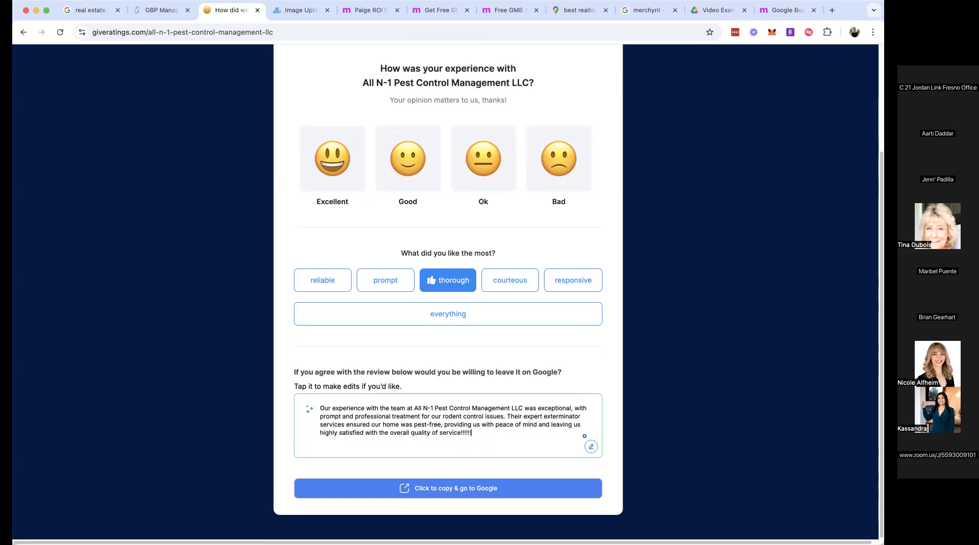
left_click(600, 382)
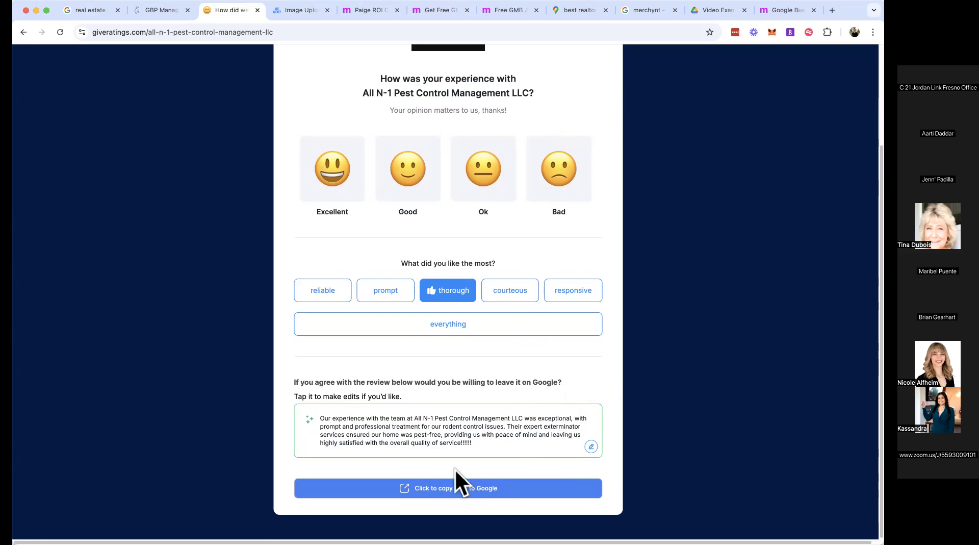
Copy the suggested All N-1 review to Google, rate the business five stars and paste the text into the review.
left_click(447, 491)
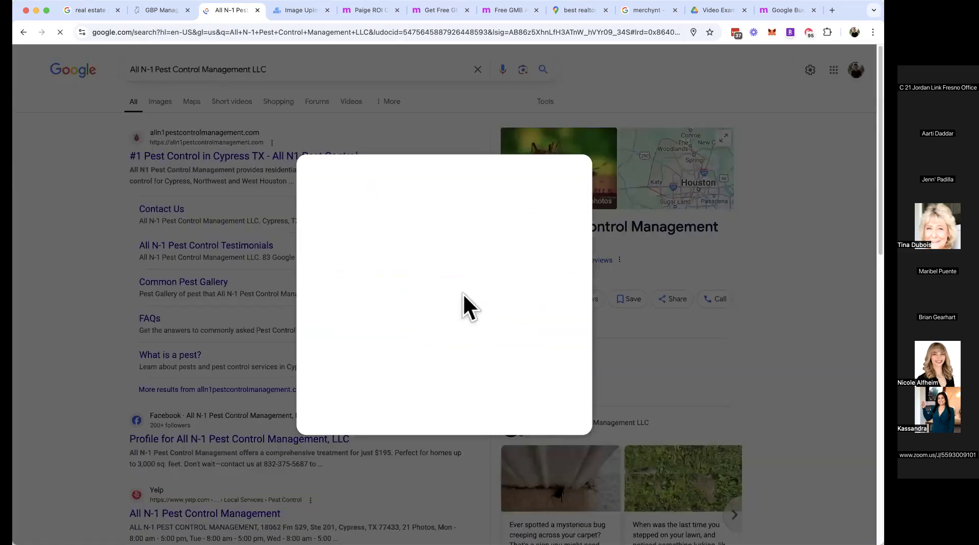
left_click(493, 240)
left_click(438, 294)
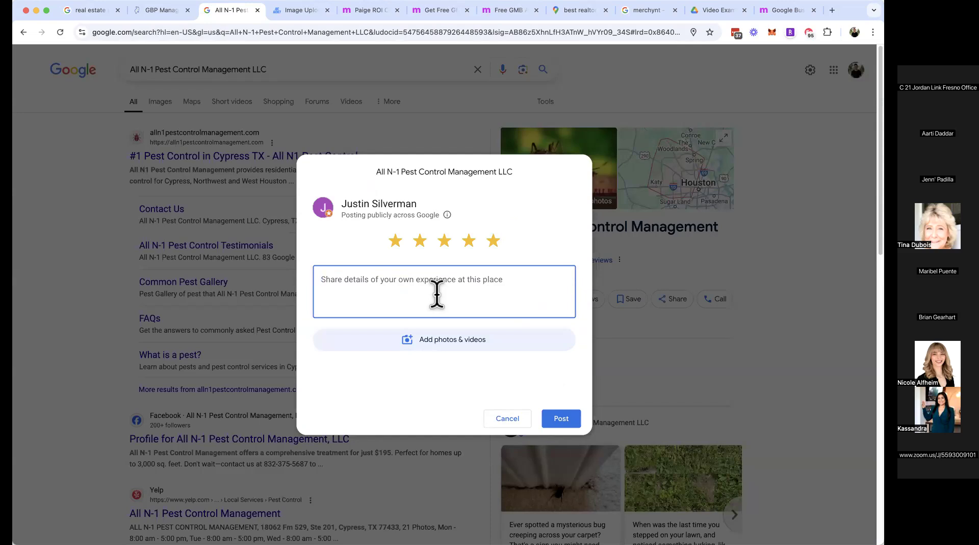
key("super+v")
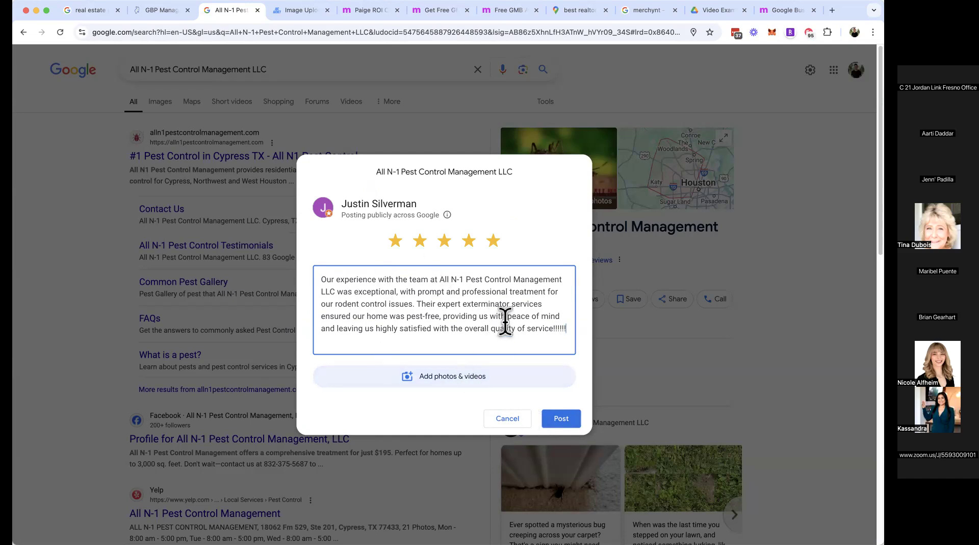
Leave the Google review unposted, return to the All N-1 giveratings.com page and select its web address.
left_click(157, 14)
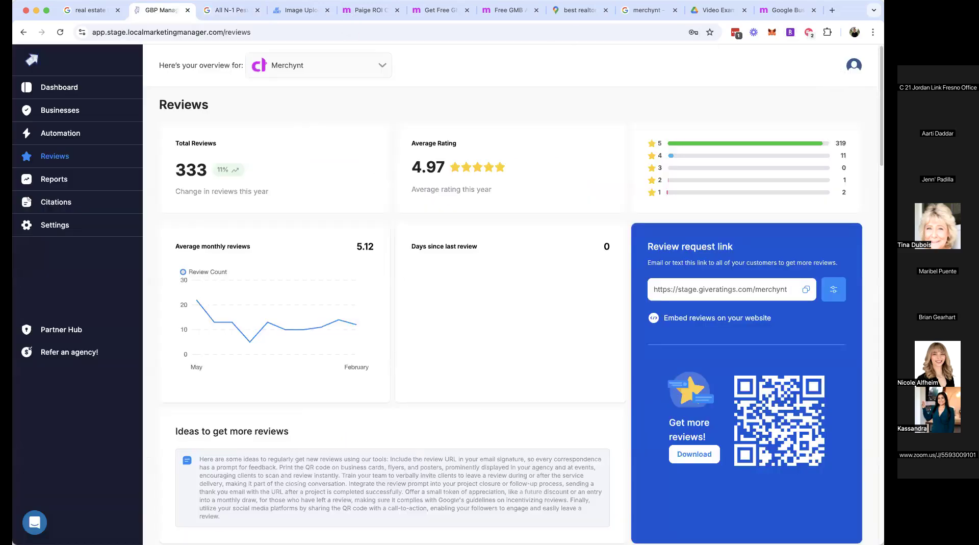
left_click(275, 11)
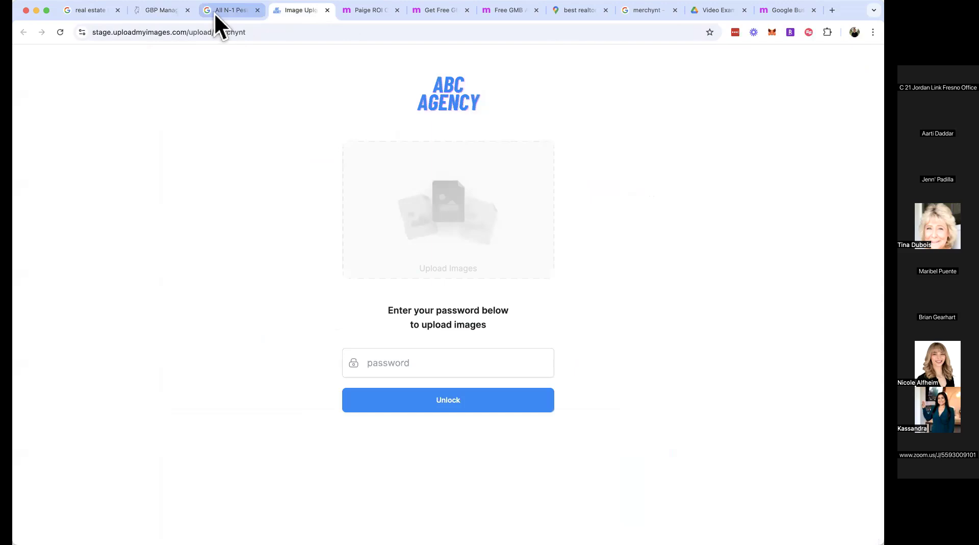
left_click(213, 11)
key("super+[")
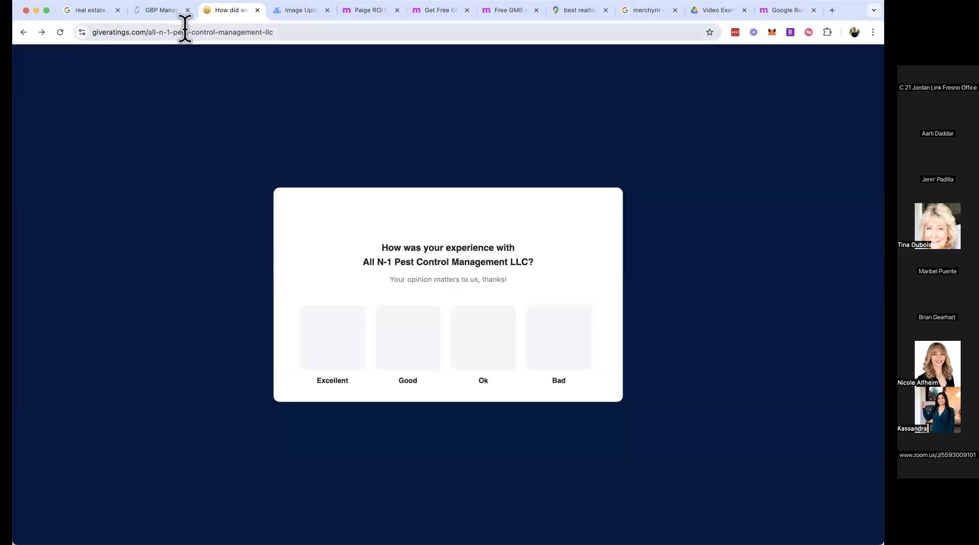
left_click(183, 30)
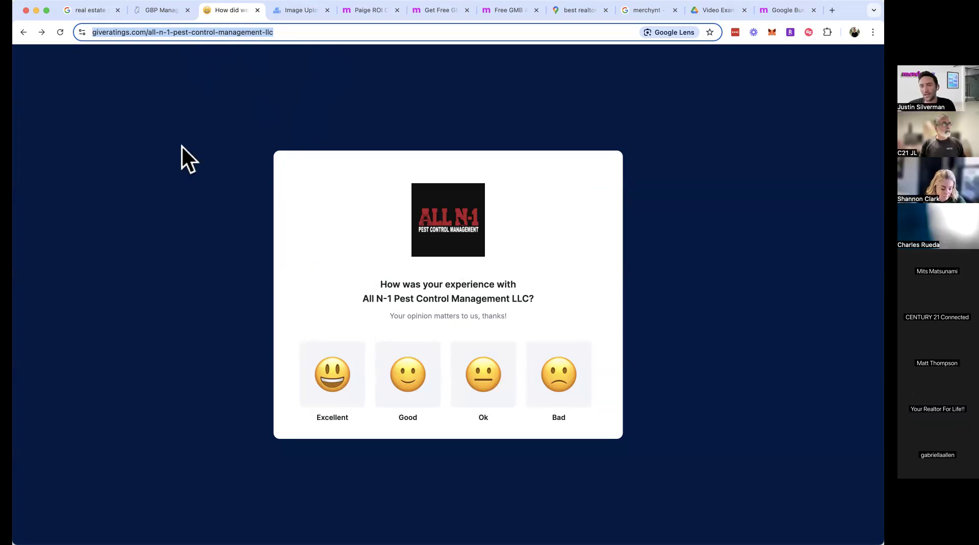
View the Review Display Widget's website embed code on Merchynt's Reviews page, close it and look over the page.
left_click(147, 25)
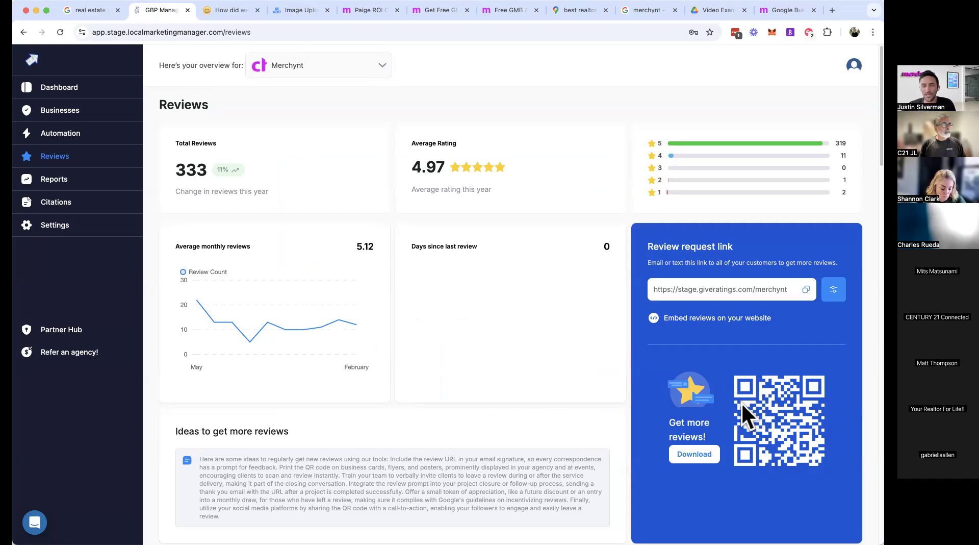
left_click(680, 320)
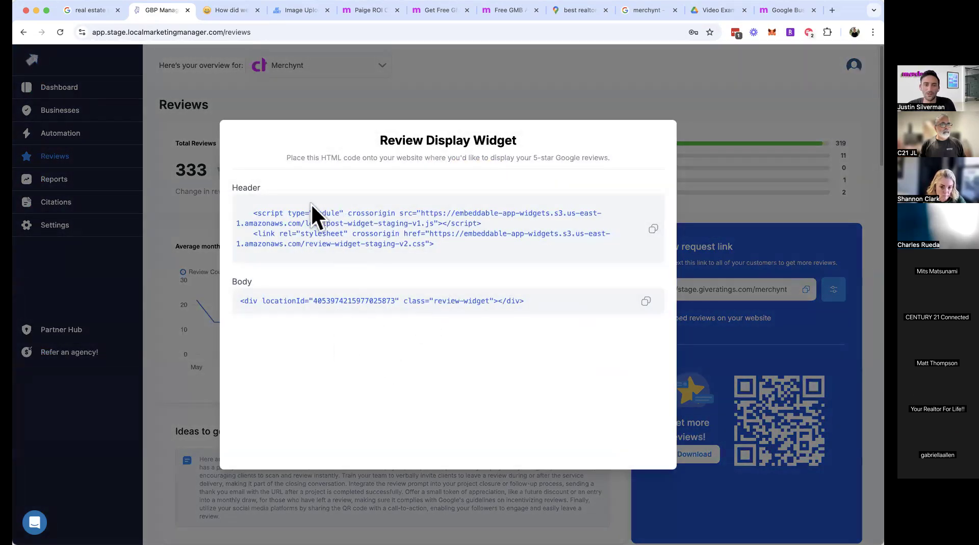
left_click(149, 381)
scroll(372, 418, "down", 2)
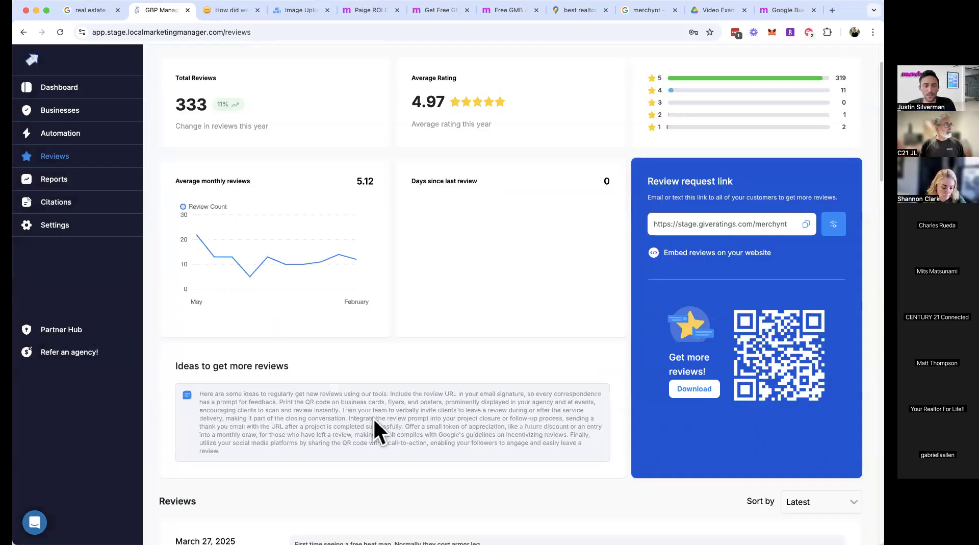
scroll(378, 427, "down", 5)
scroll(378, 427, "up", 7)
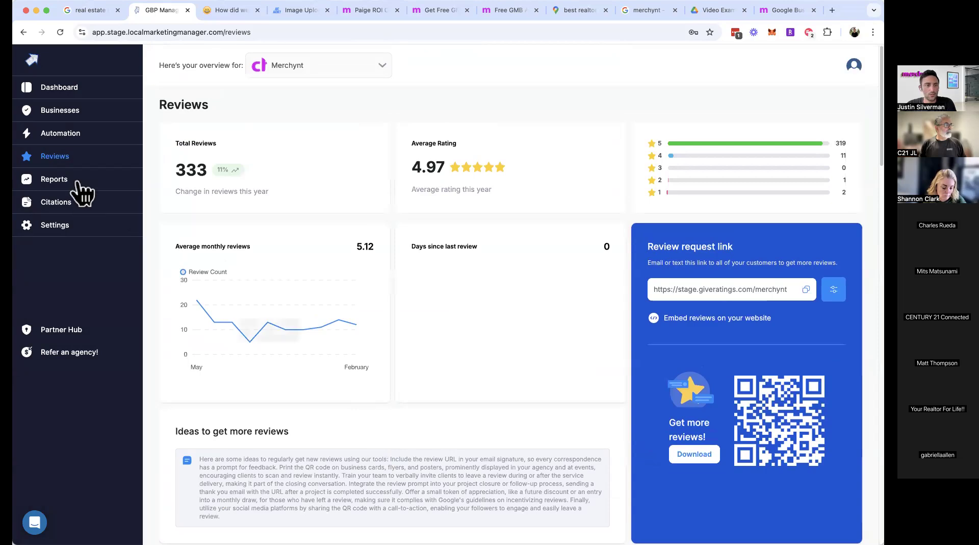
Examine Merchynt's Reports page from the performance charts through the activity history to the Heatmap Audits.
left_click(61, 181)
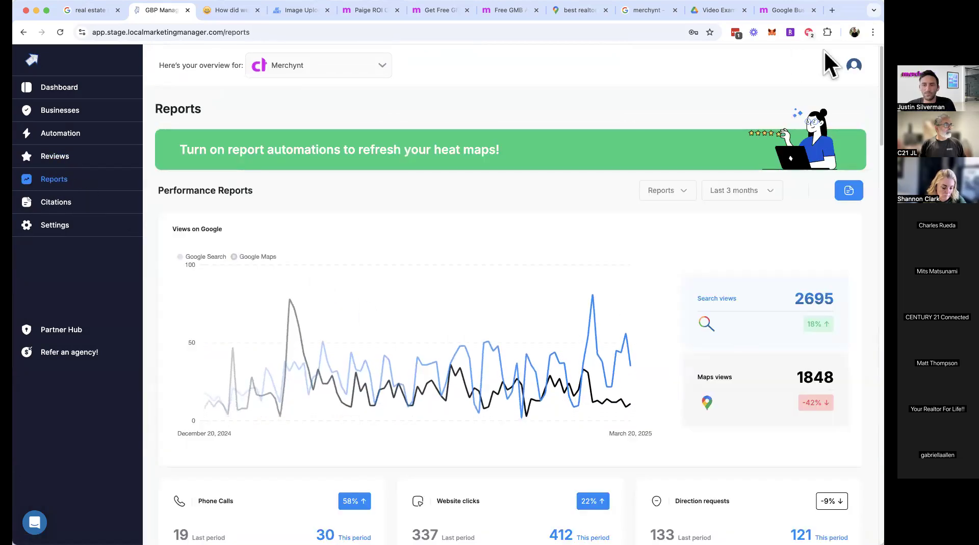
scroll(491, 261, "down", 3)
scroll(536, 258, "down", 15)
scroll(585, 328, "down", 7)
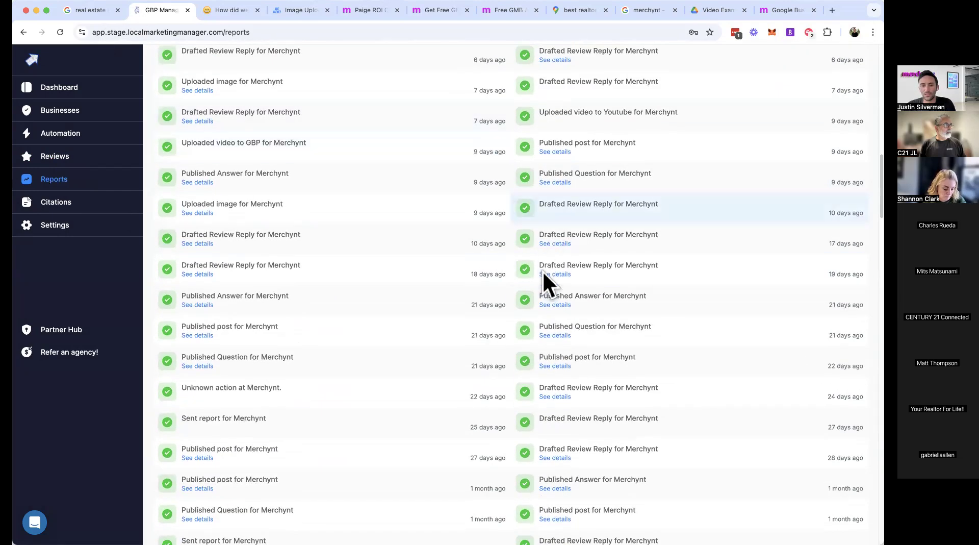
scroll(329, 293, "down", 10)
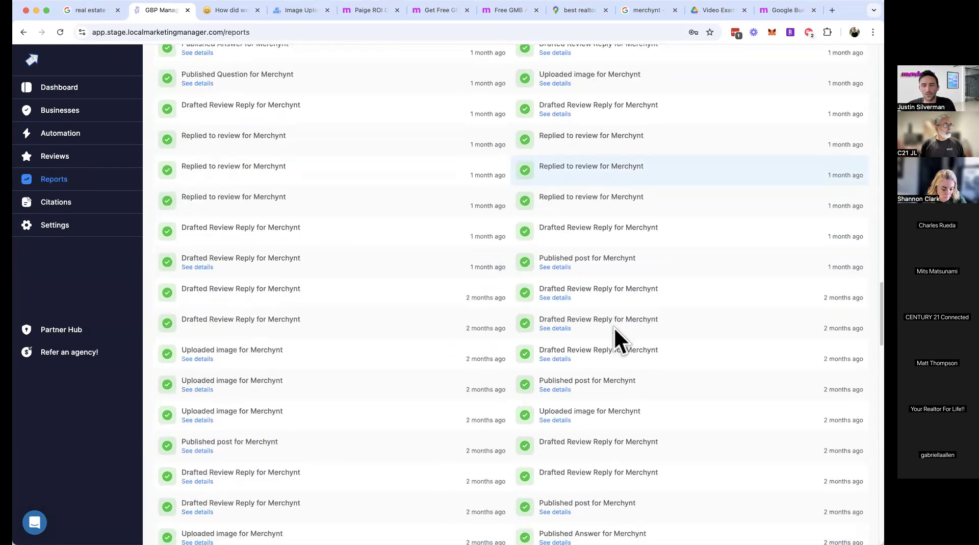
scroll(617, 340, "down", 12)
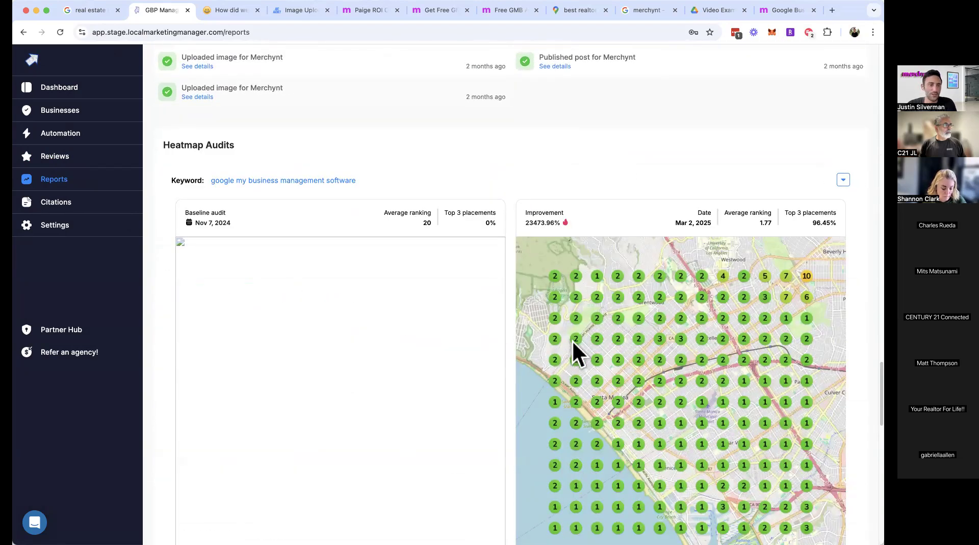
scroll(404, 278, "up", 20)
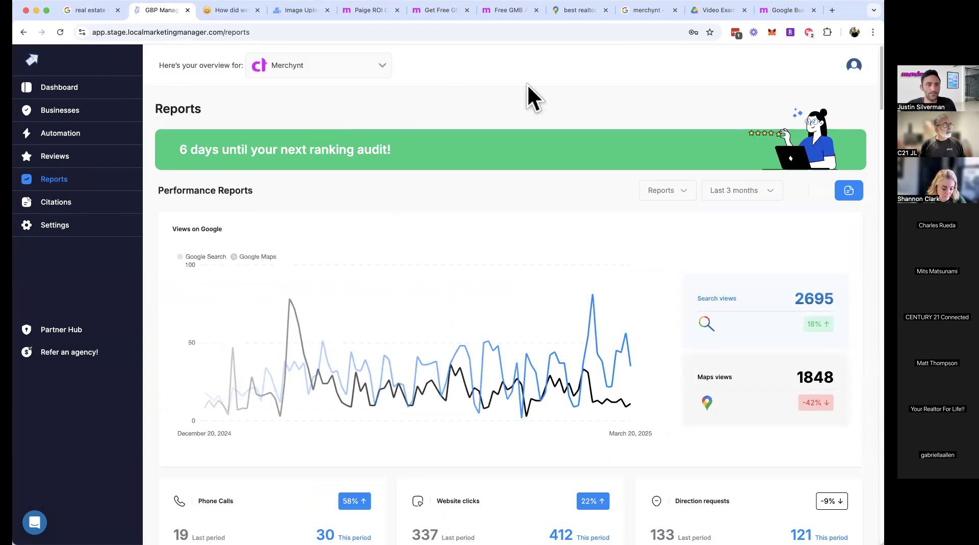
View the Citations add-on offer and the White Label brand settings, and return to Reviews.
left_click(73, 204)
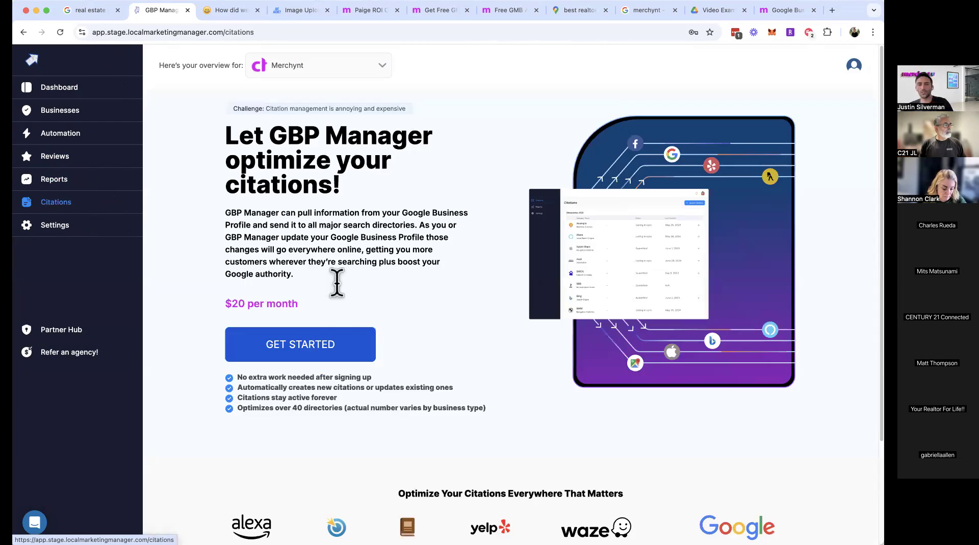
left_click(55, 226)
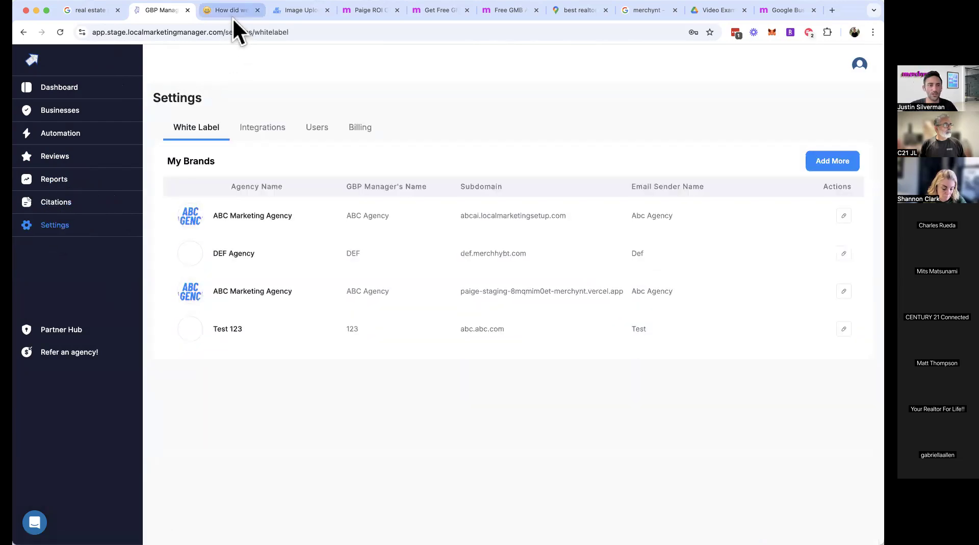
left_click(56, 156)
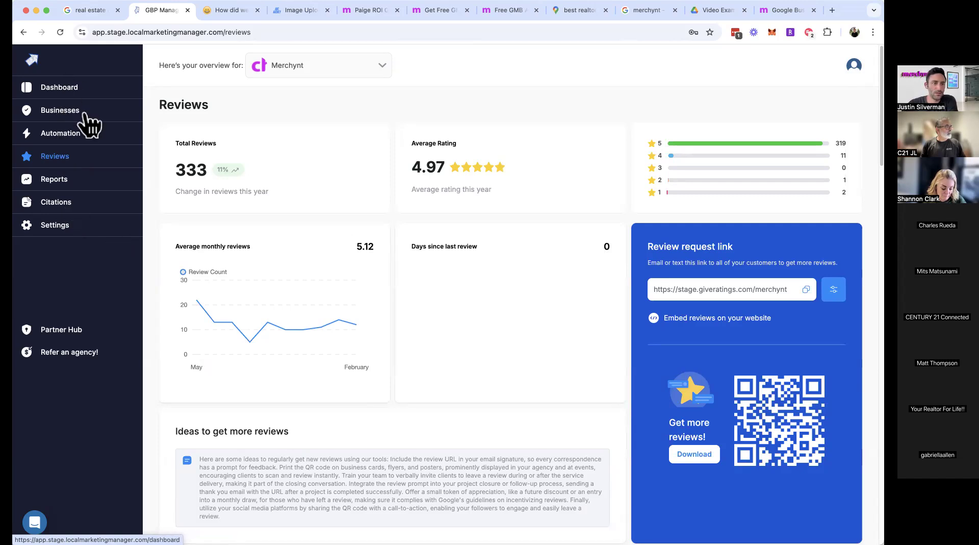
Open the Apelila's In&Out Cleaning LLC business page and bring up its profile optimization audit.
left_click(65, 113)
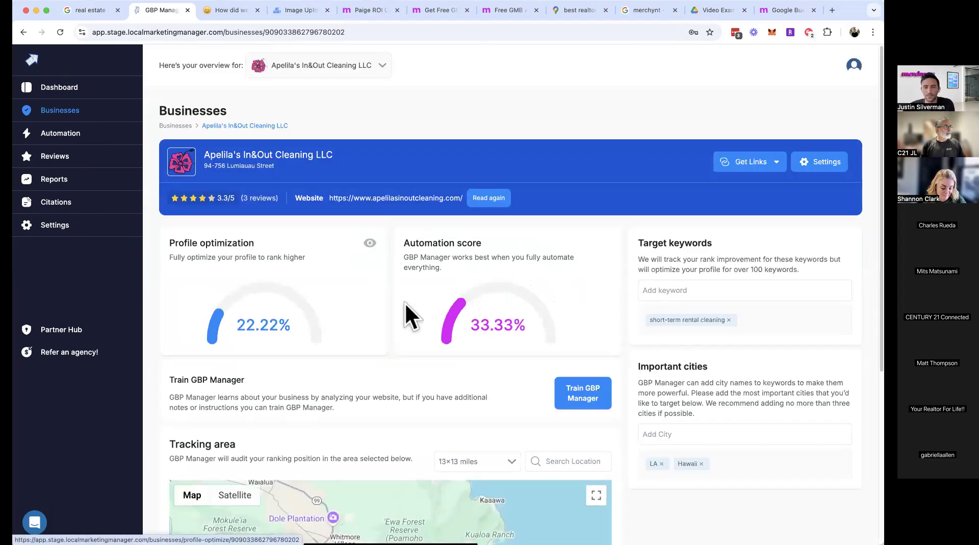
scroll(341, 265, "down", 5)
scroll(354, 153, "up", 1)
scroll(353, 146, "up", 2)
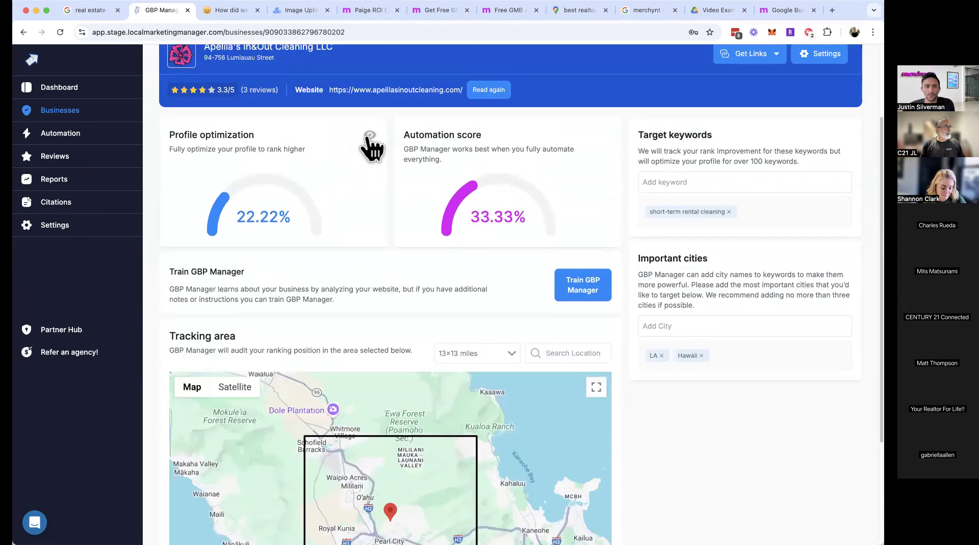
left_click(367, 135)
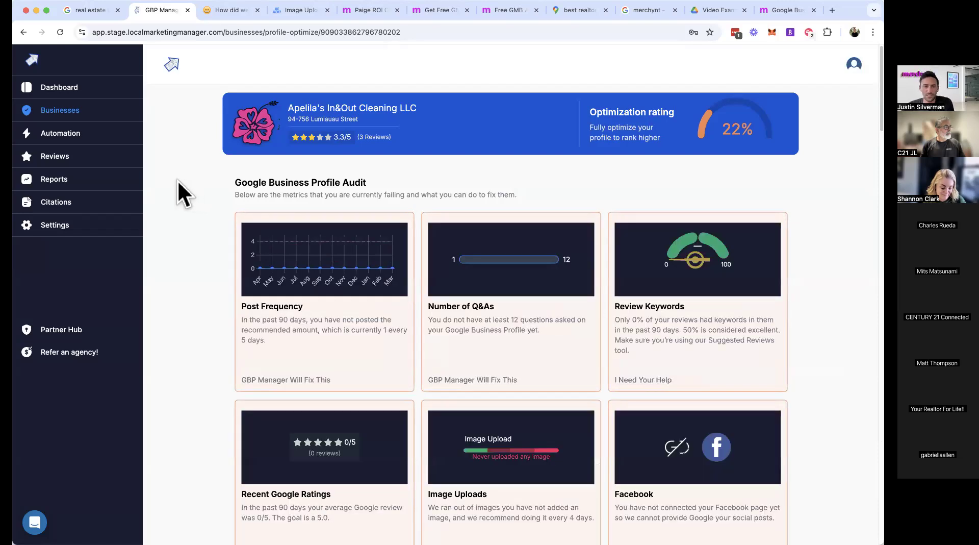
Read the audit's Post Frequency, Number of Q&As, Review Keywords and Recent Google Ratings cards.
scroll(172, 190, "down", 2)
scroll(172, 191, "down", 3)
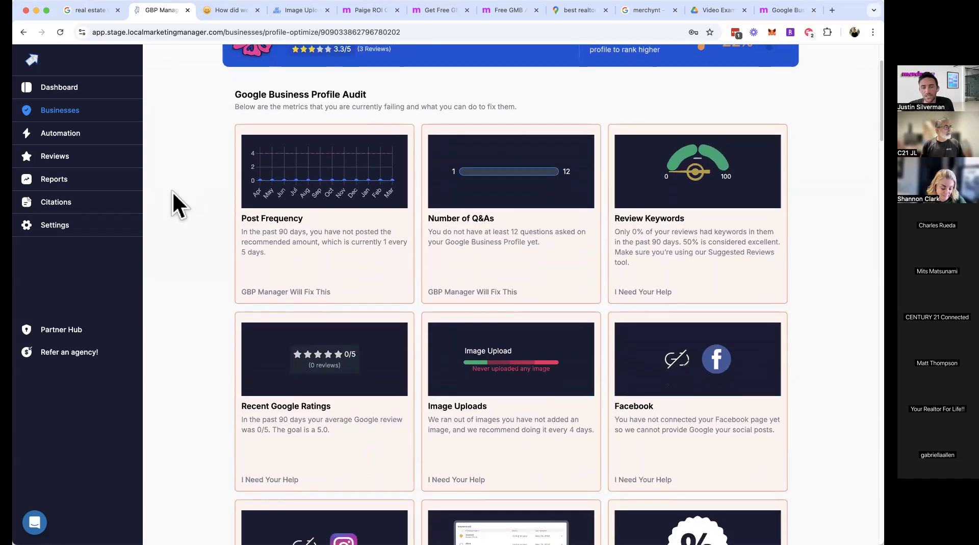
scroll(261, 193, "down", 2)
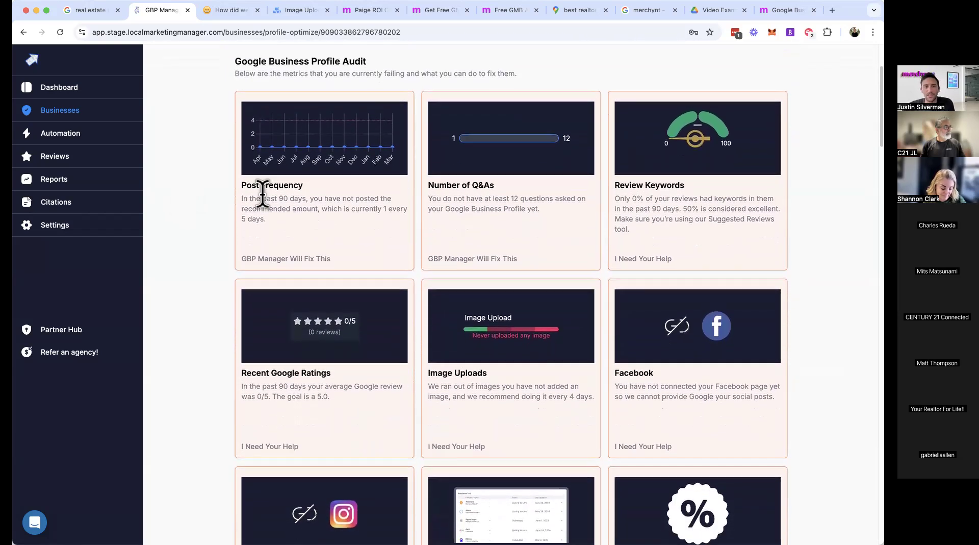
scroll(262, 197, "down", 1)
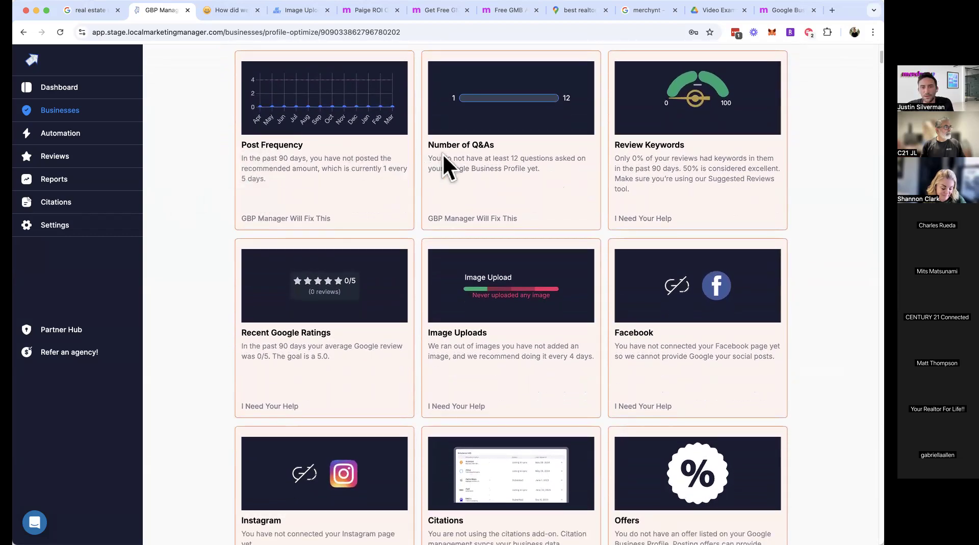
left_click_drag(631, 159, 668, 156)
scroll(434, 255, "down", 3)
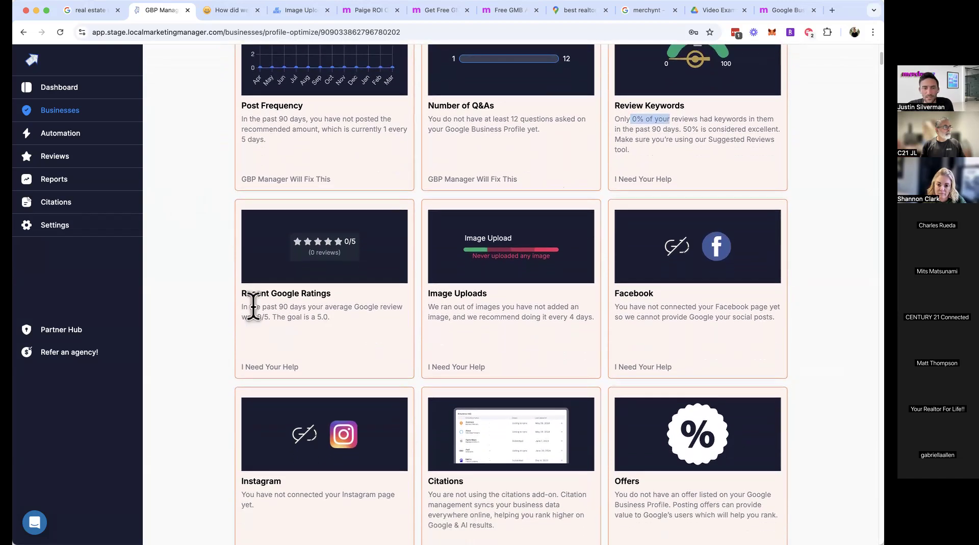
left_click_drag(249, 307, 350, 314)
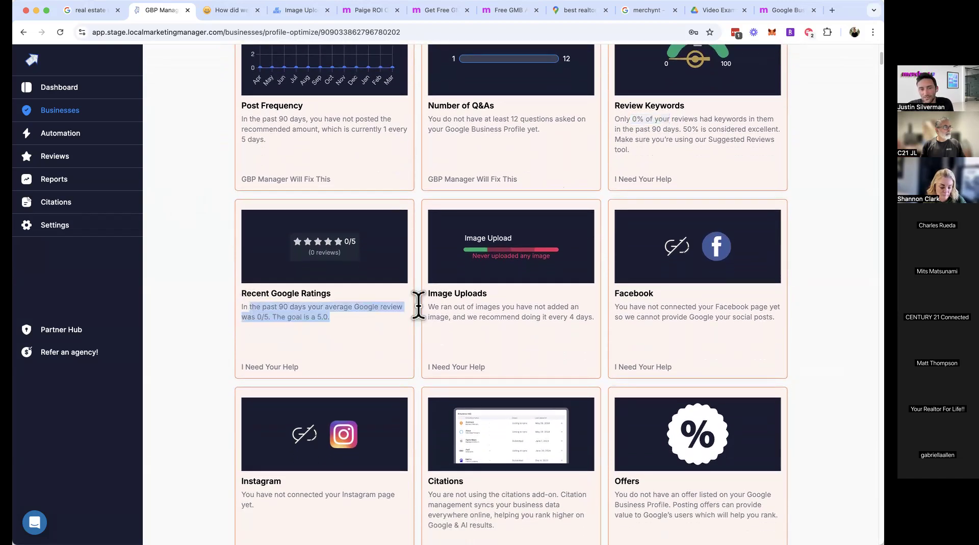
Read the audit's Image Uploads, Facebook, Instagram, Citations and Offers cards.
left_click(433, 312)
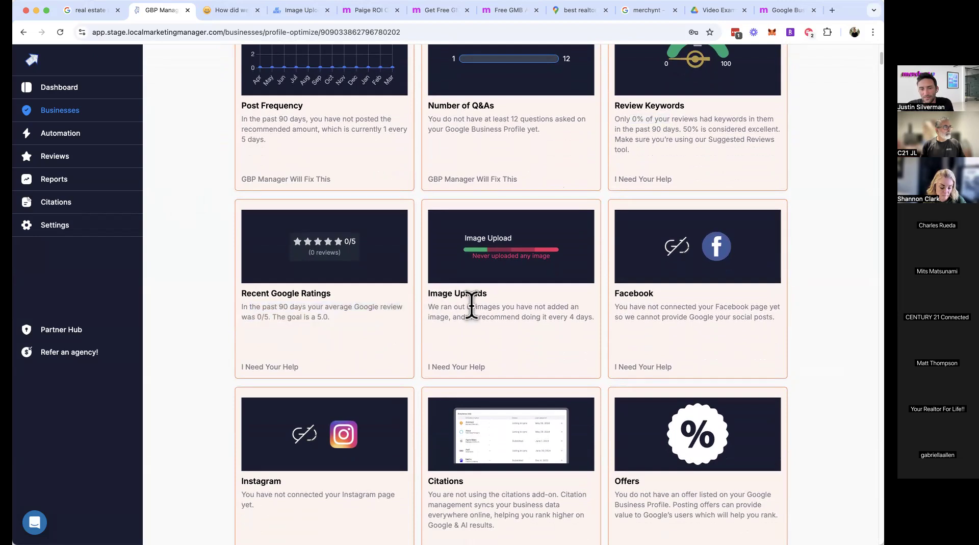
triple_click(491, 306)
left_click(697, 308)
scroll(685, 219, "down", 5)
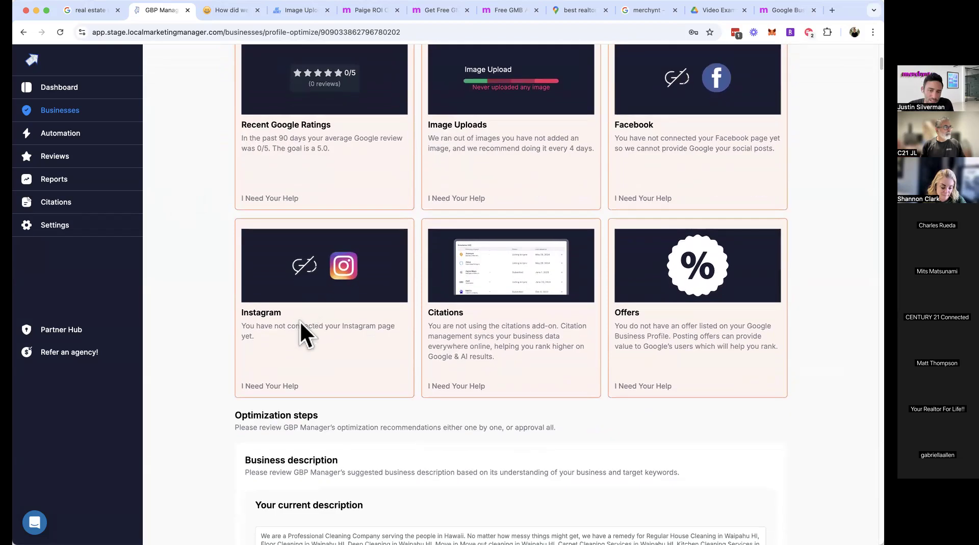
double_click(477, 327)
left_click(689, 334)
triple_click(727, 326)
left_click(819, 347)
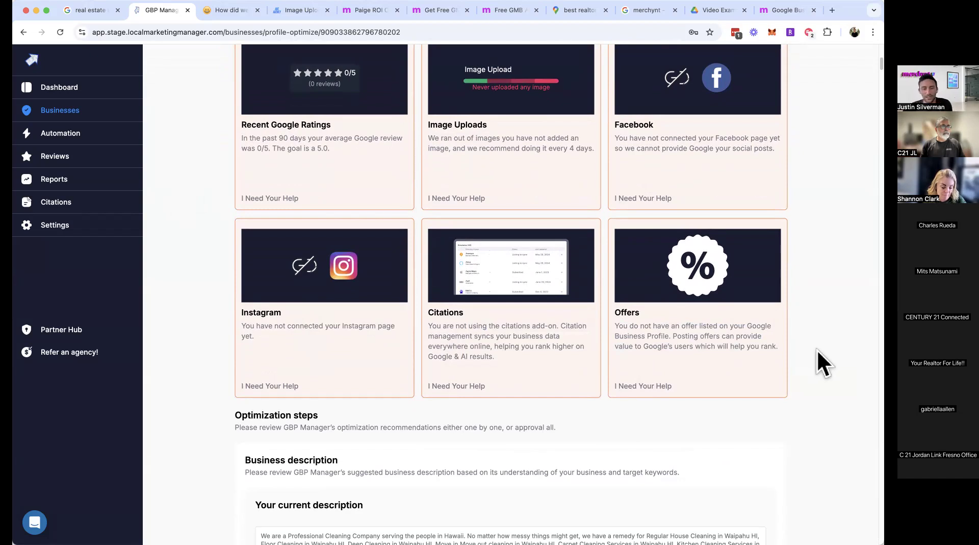
Compare the current business description with GBP Manager's recommended one and look through the recommended services descriptions.
scroll(763, 339, "down", 5)
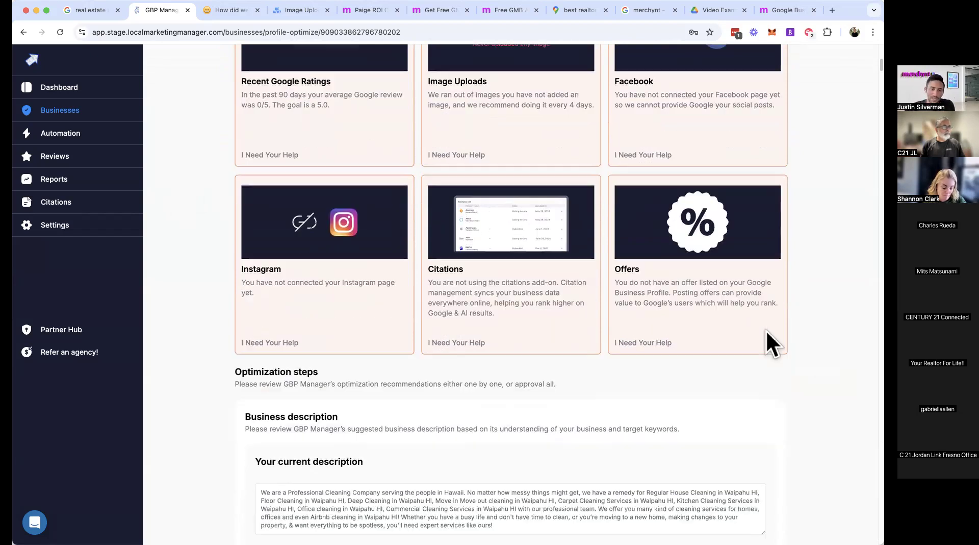
scroll(763, 337, "down", 1)
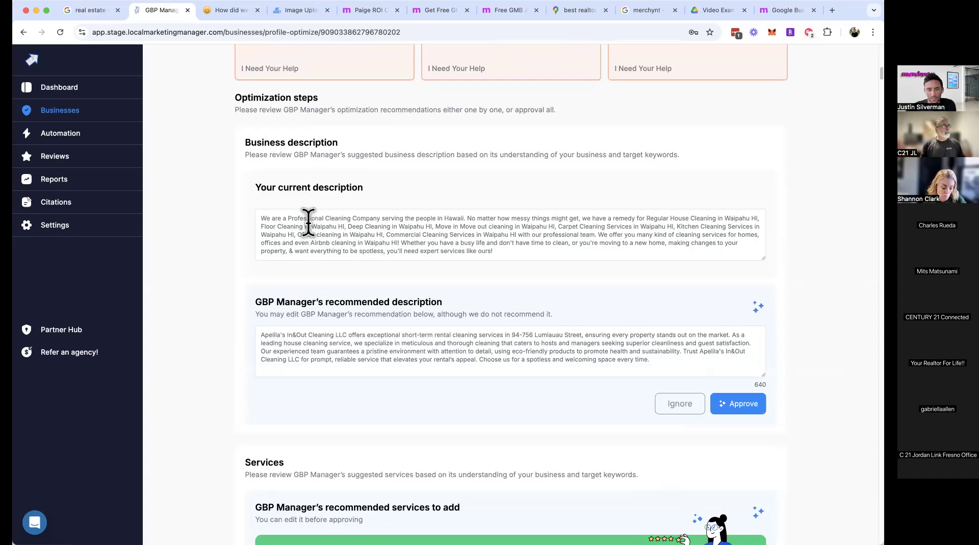
triple_click(308, 336)
left_click(243, 352)
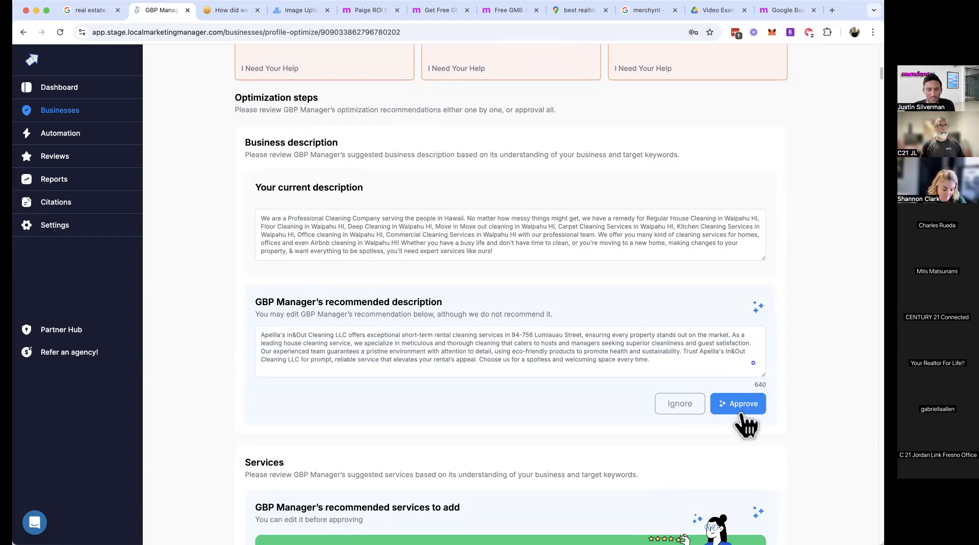
scroll(799, 394, "down", 10)
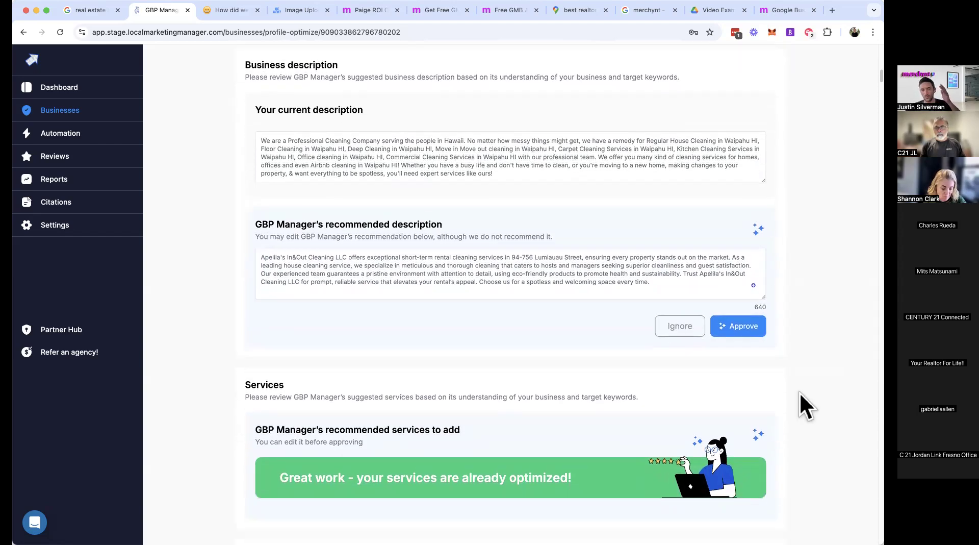
scroll(797, 390, "down", 3)
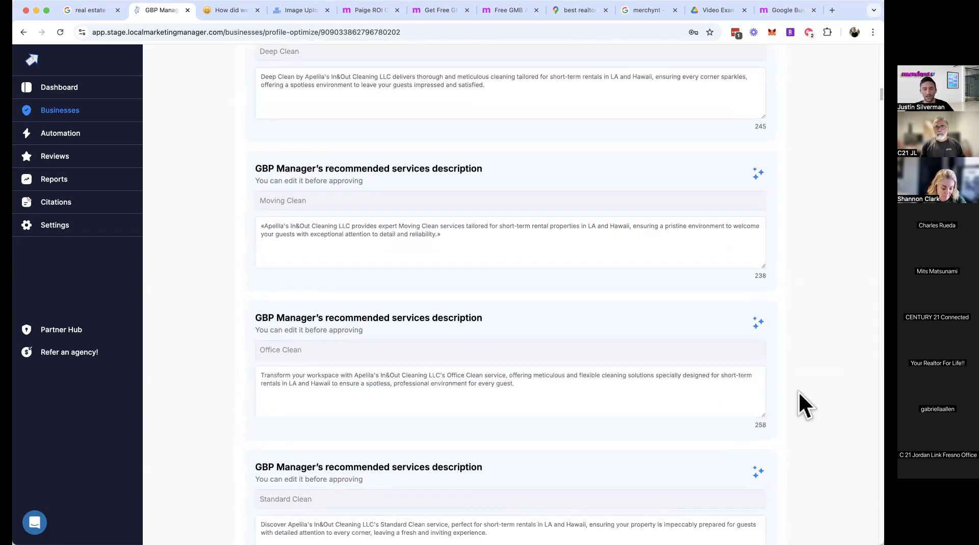
Look through the rest of GBP Manager's recommended services descriptions, down to the Attributes section.
scroll(797, 390, "up", 6)
scroll(798, 390, "down", 3)
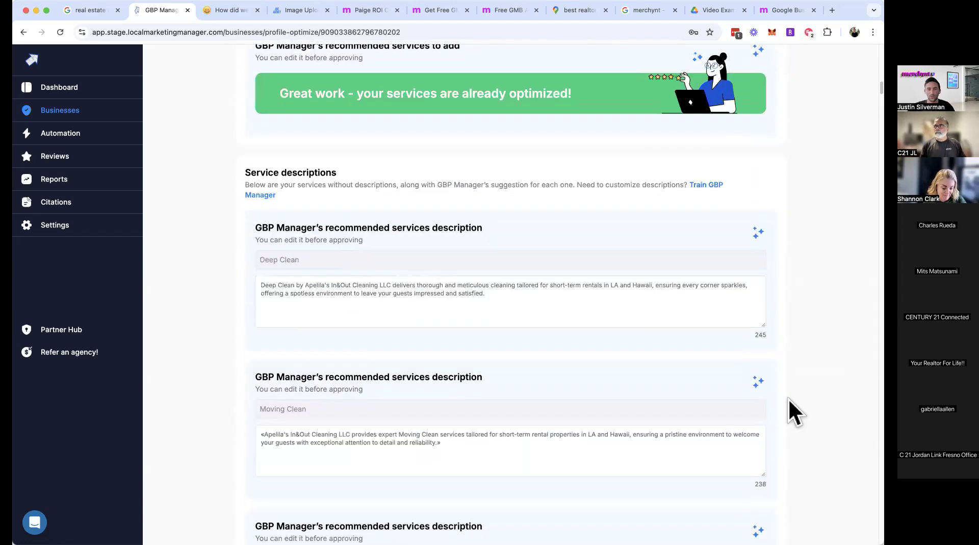
scroll(528, 327, "down", 15)
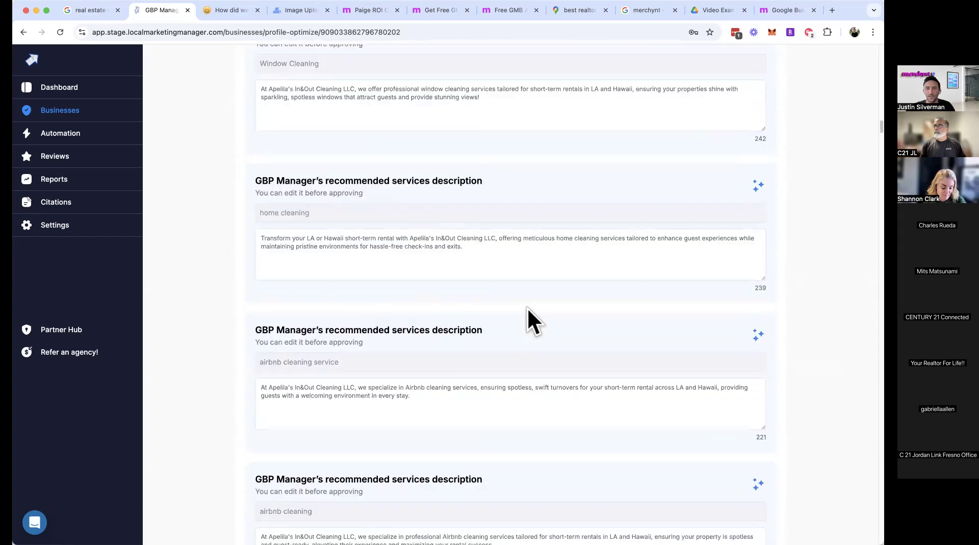
scroll(530, 301, "down", 20)
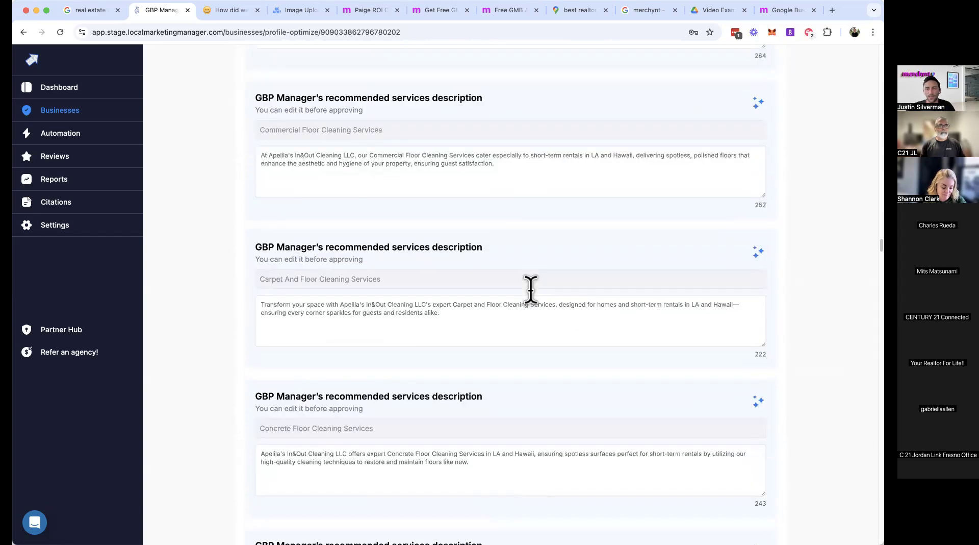
scroll(534, 293, "down", 20)
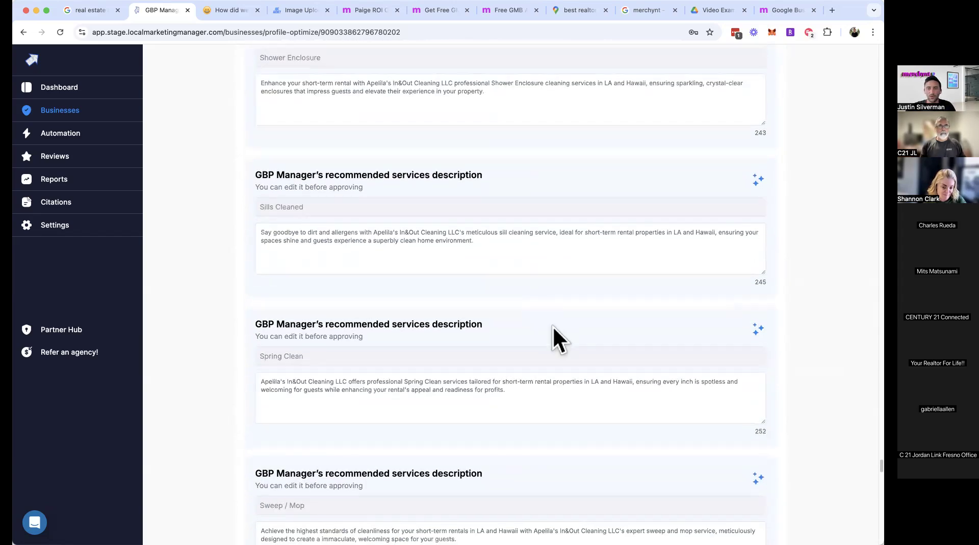
scroll(357, 290, "down", 6)
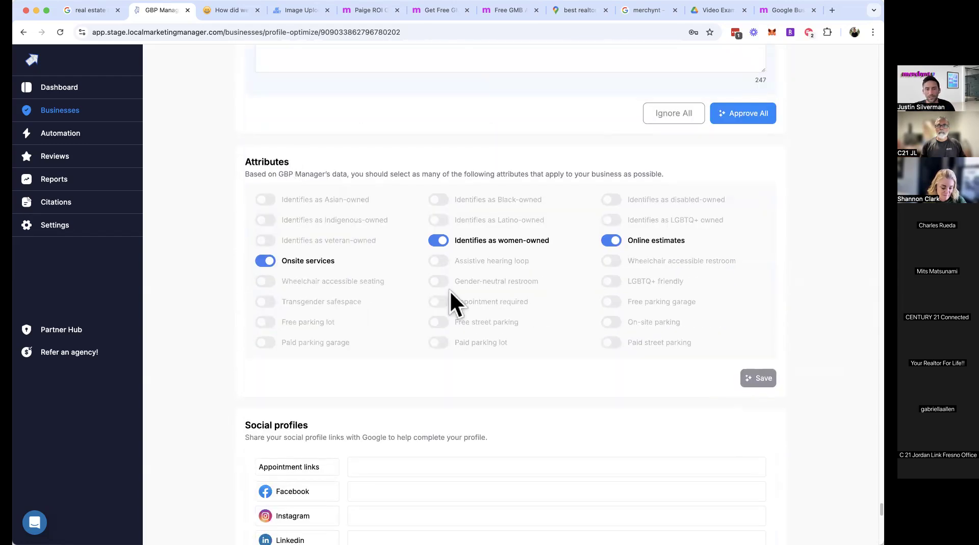
Review the social profiles, the recommended reply to the one-star review and the Questions section.
scroll(446, 276, "down", 5)
scroll(356, 290, "down", 8)
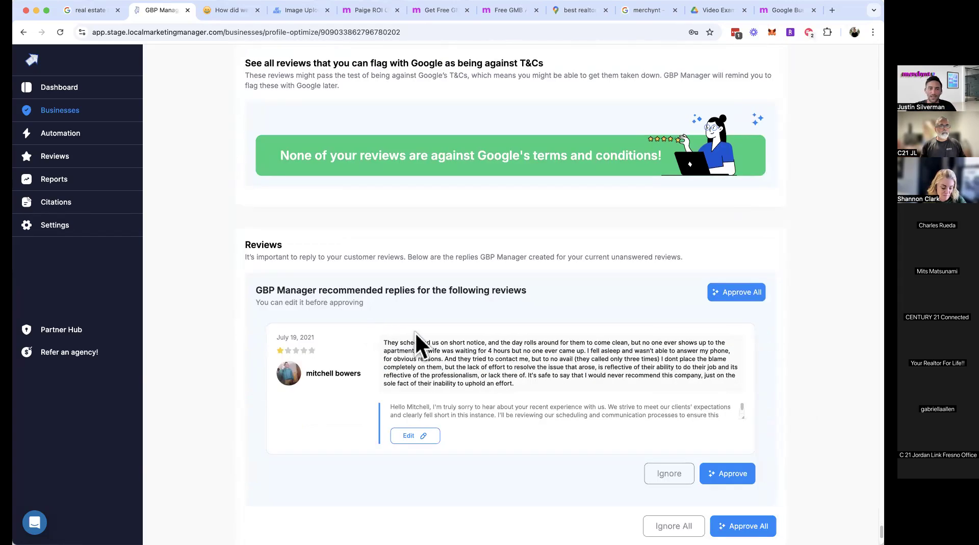
scroll(464, 328, "down", 4)
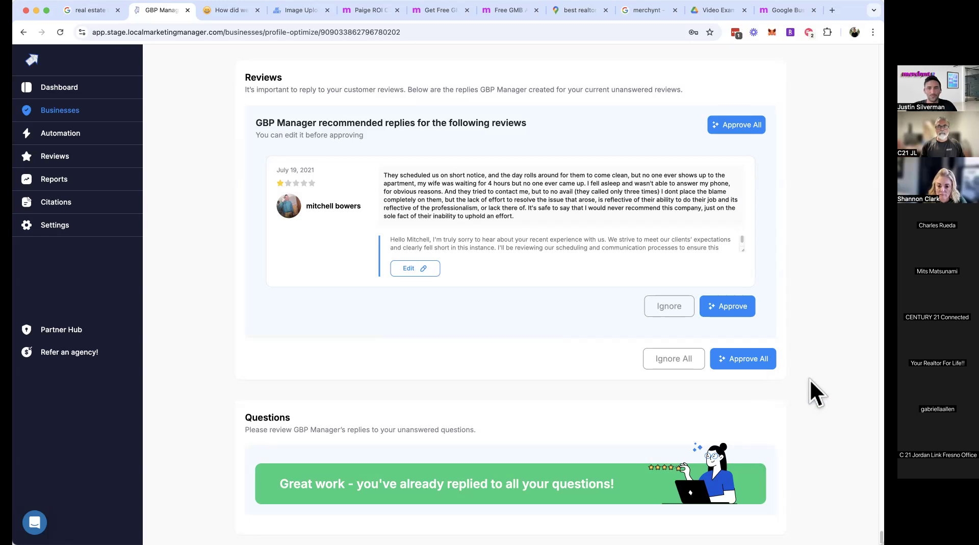
Go back to the start of the profile audit and open the dashboard with the Recent Automations overview.
scroll(817, 363, "up", 20)
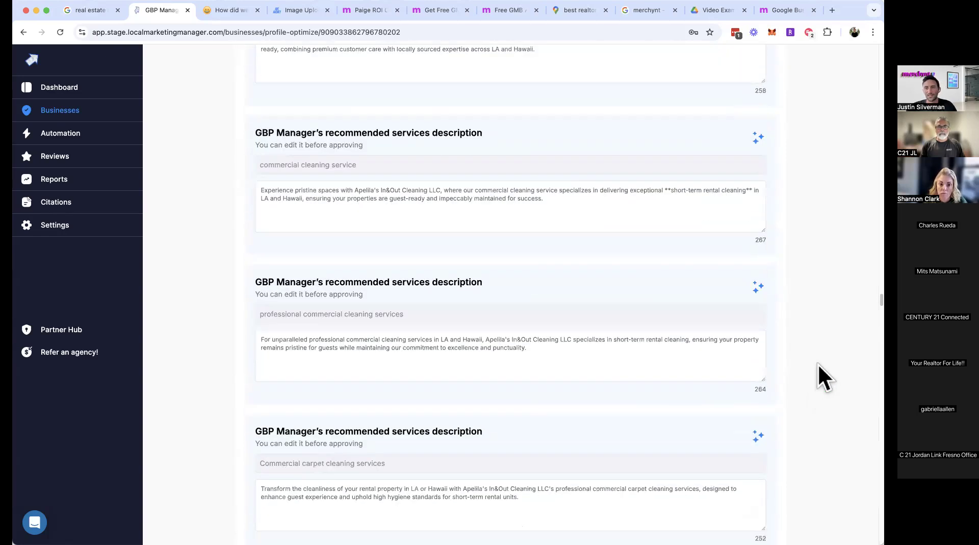
scroll(815, 362, "up", 15)
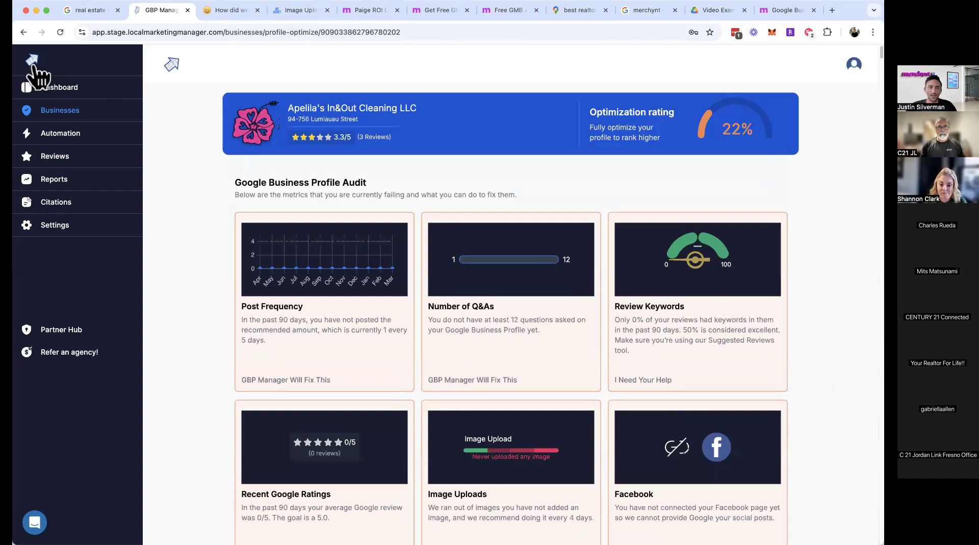
left_click(32, 60)
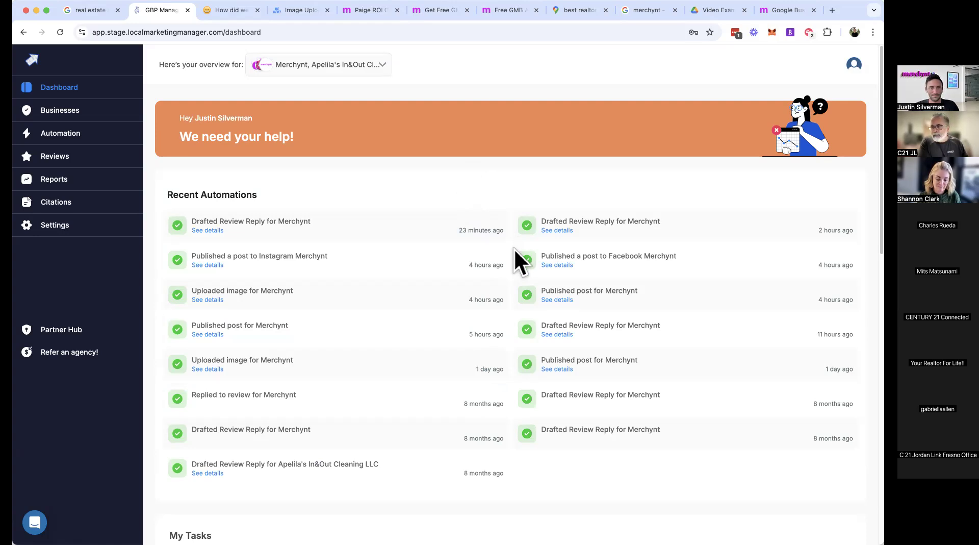
Switch to Merchynt's Paige product page and show its opening section.
left_click(425, 20)
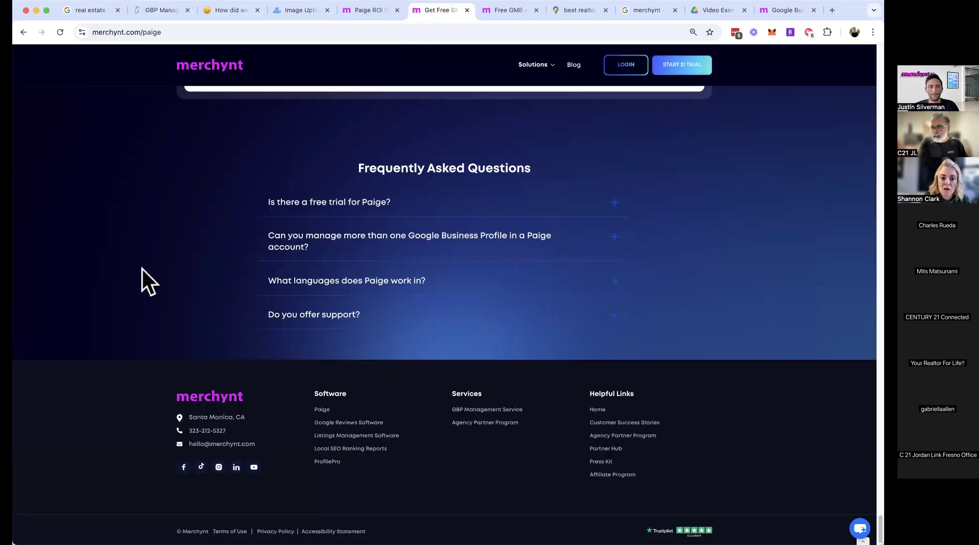
key("super+Up")
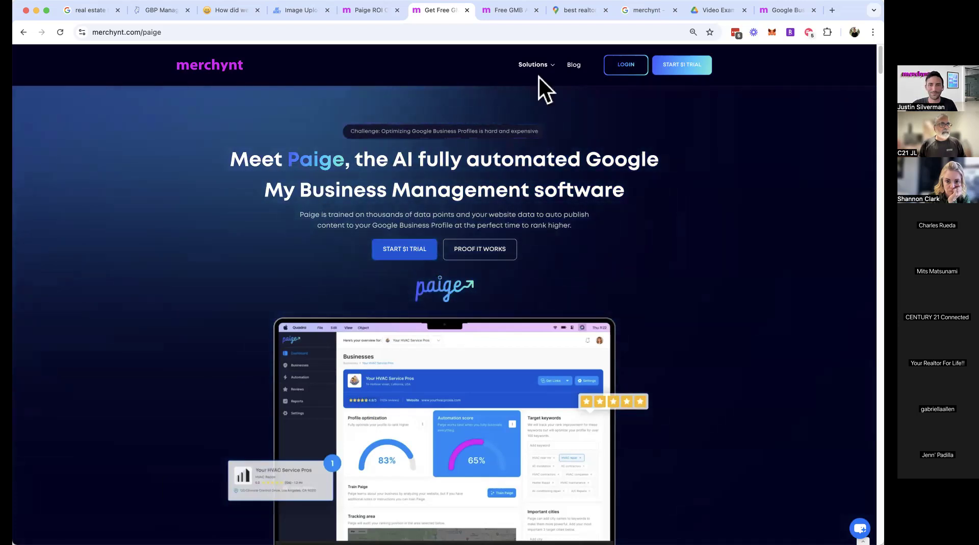
mouse_move(534, 72)
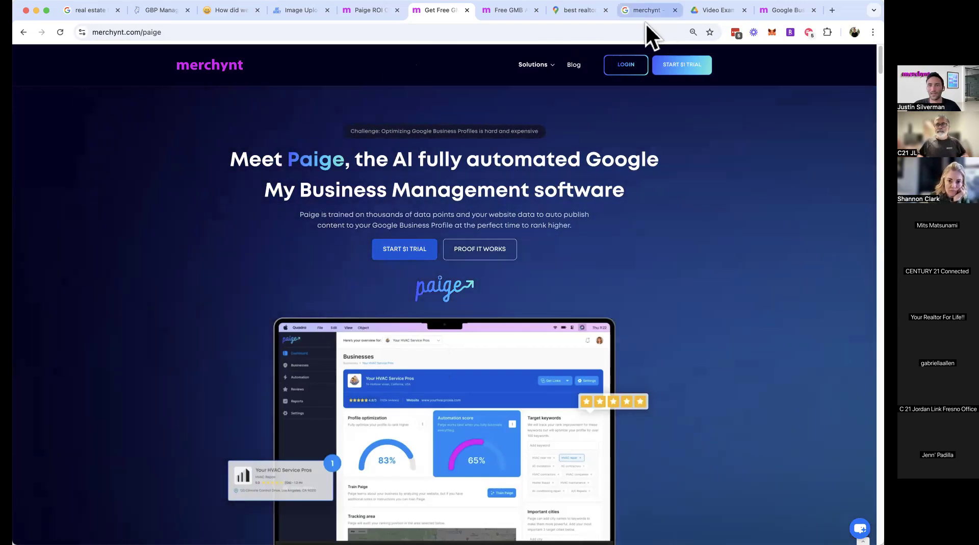
Switch to the Google results for merchynt, close the Updates window and show the business management section.
left_click(632, 14)
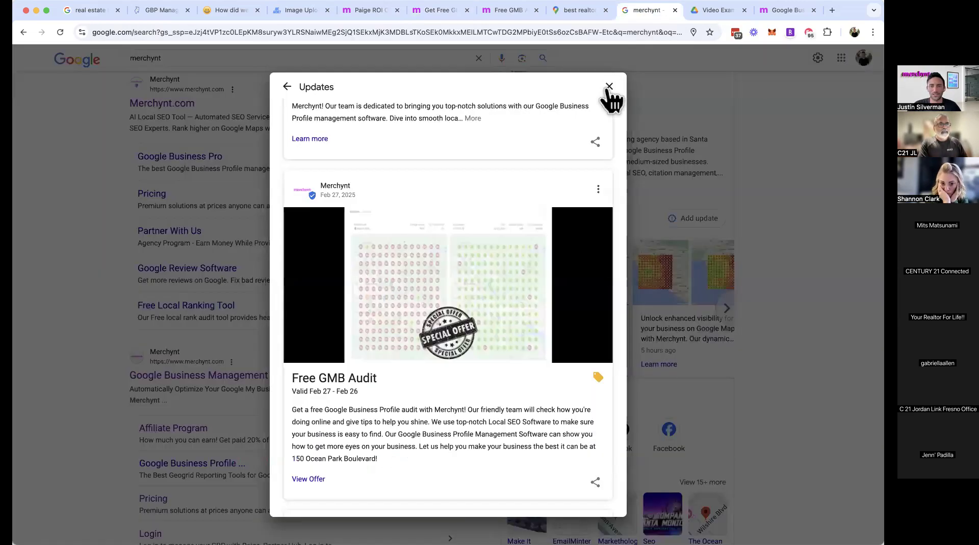
key("Escape")
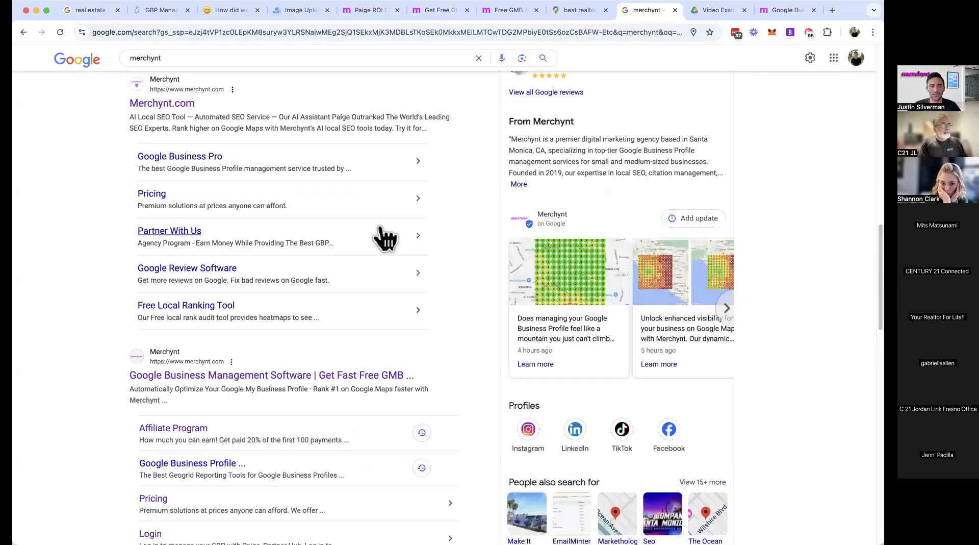
scroll(385, 235, "up", 10)
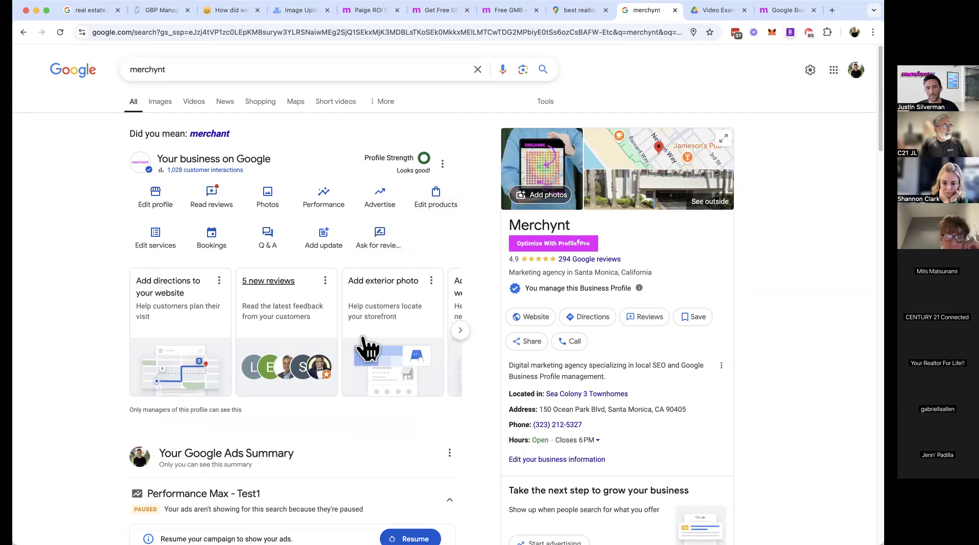
Browse Google's suggestion cards for the Merchynt business profile through to the last one and back to the first.
left_click(461, 330)
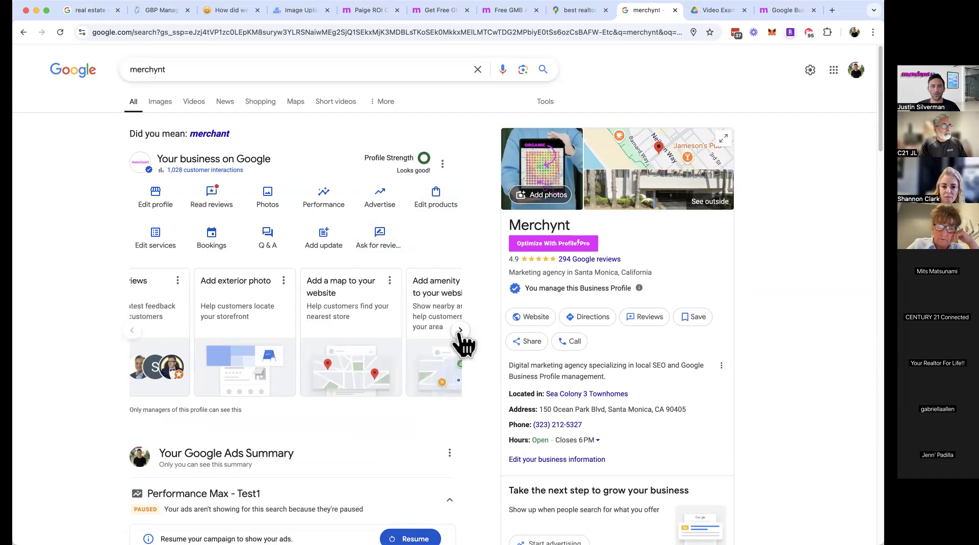
left_click(460, 330)
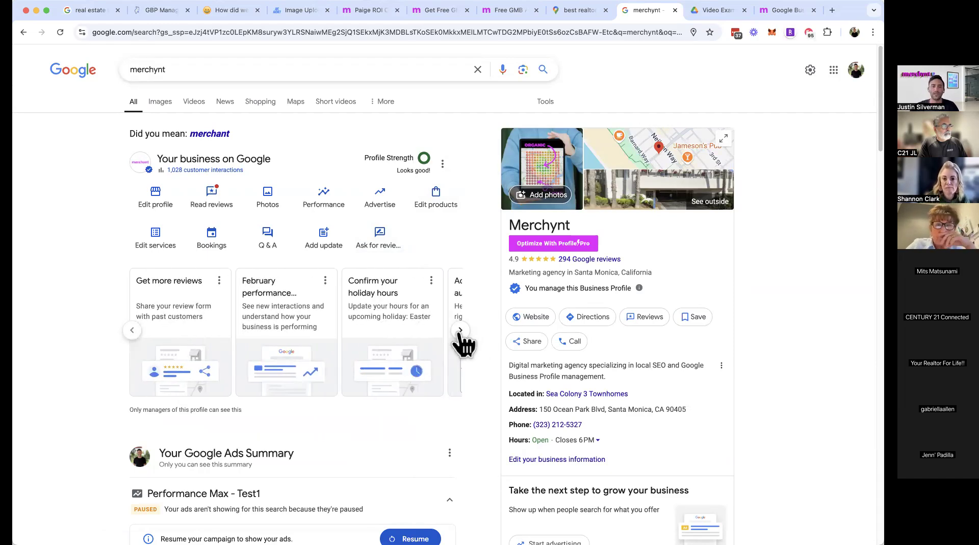
left_click(461, 331)
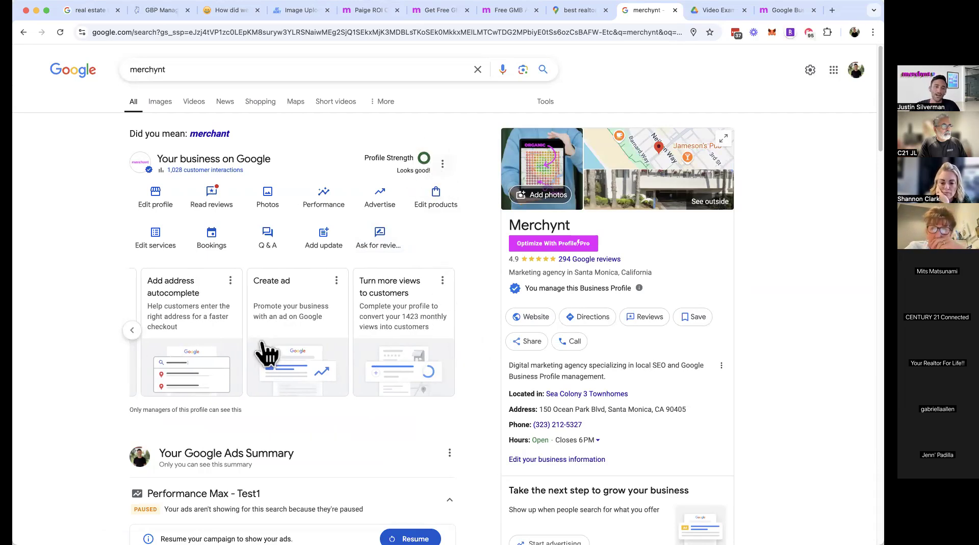
left_click(132, 331)
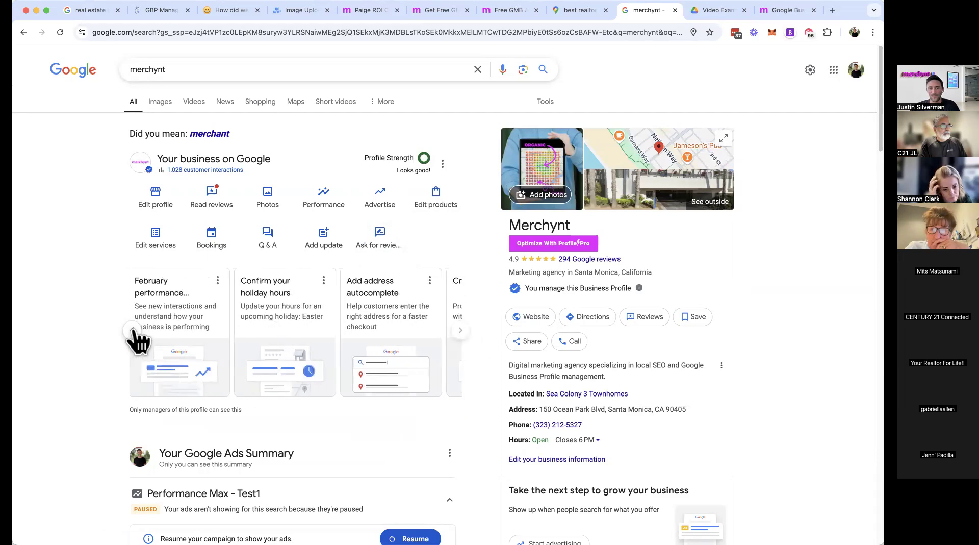
left_click(132, 330)
left_click(132, 331)
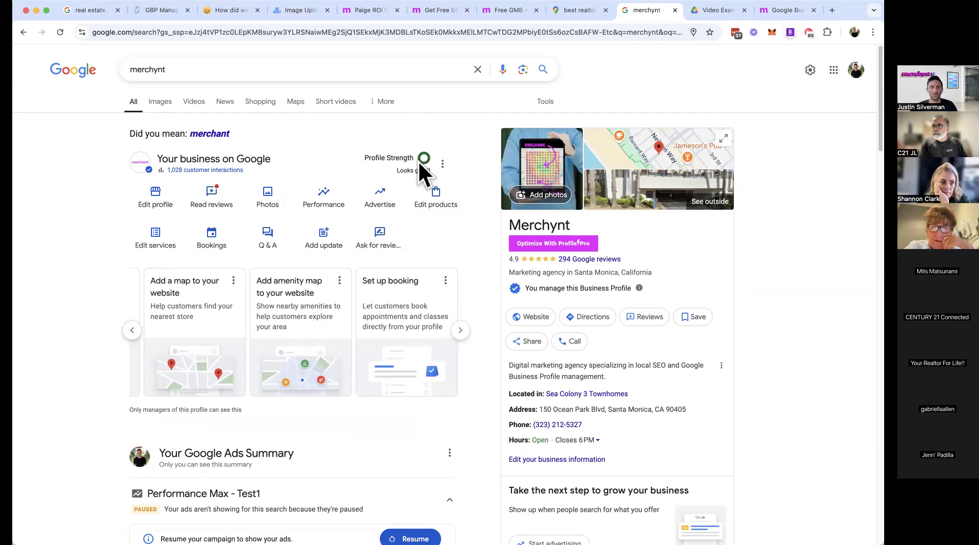
left_click(132, 331)
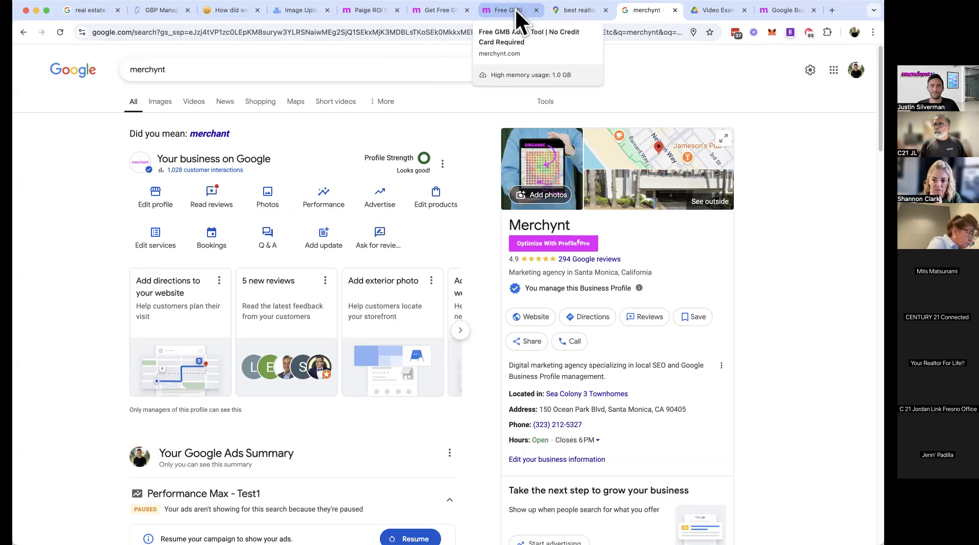
Show the Merchynt home page, and search Google for "sell a house" in a new tab.
left_click(789, 14)
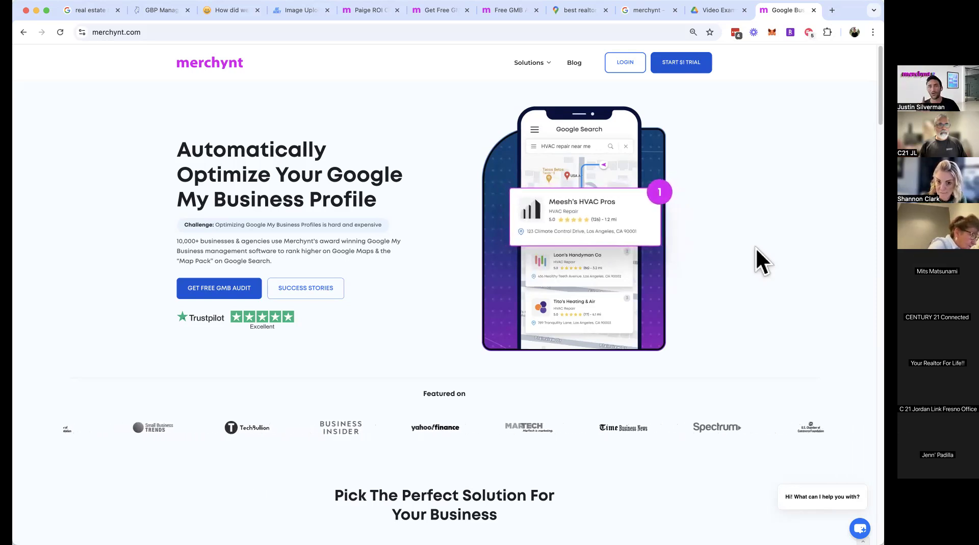
left_click(831, 9)
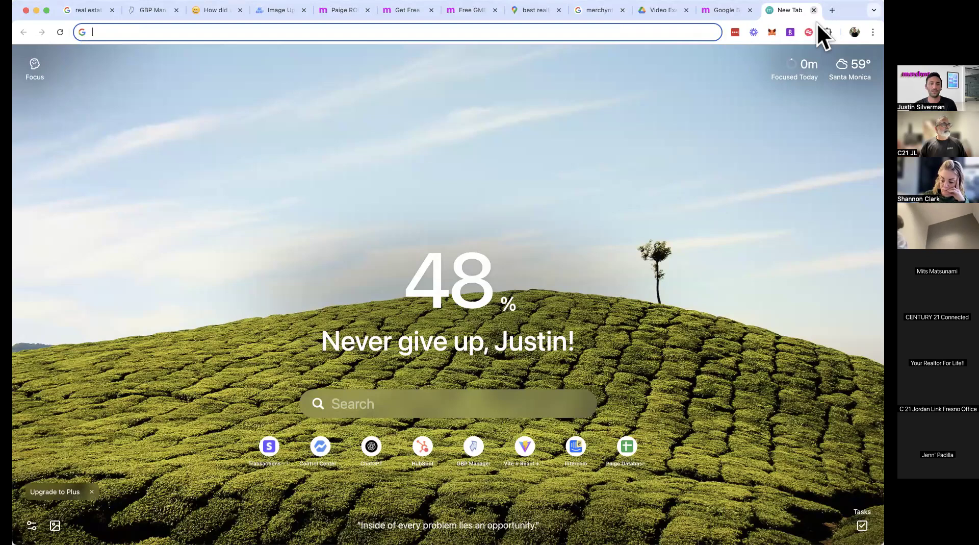
type("sell a house")
key("Return")
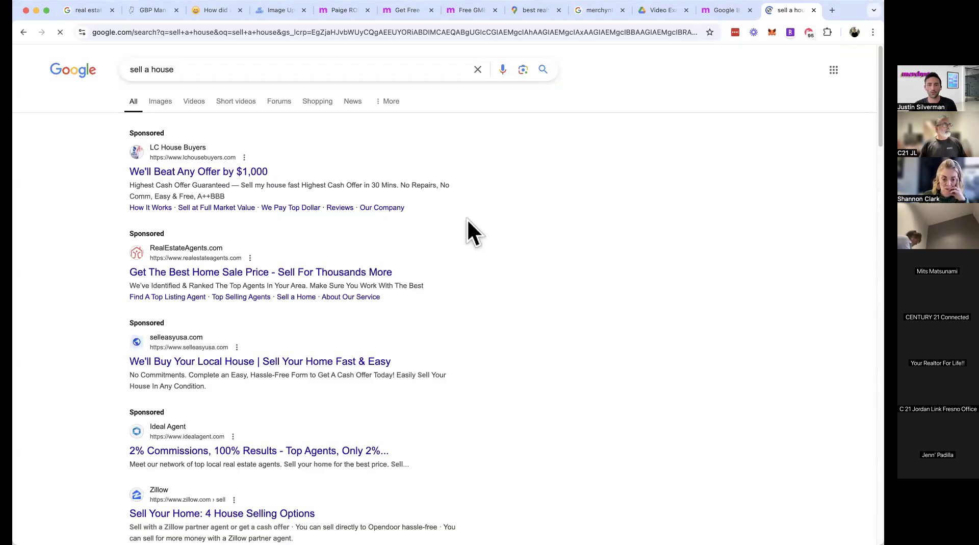
Scan the whole "sell a house" results page for local business listings.
scroll(466, 229, "down", 20)
scroll(568, 350, "down", 10)
scroll(219, 186, "up", 20)
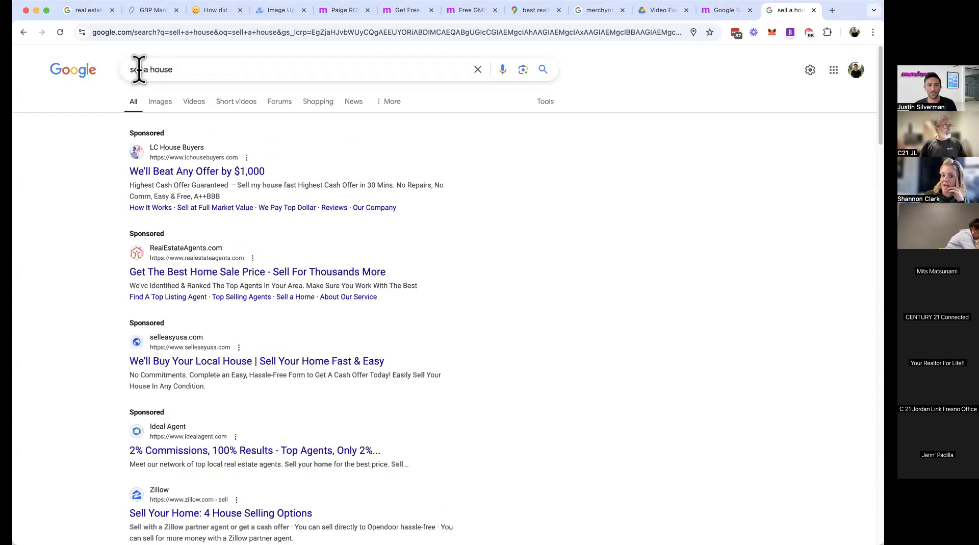
scroll(295, 294, "down", 15)
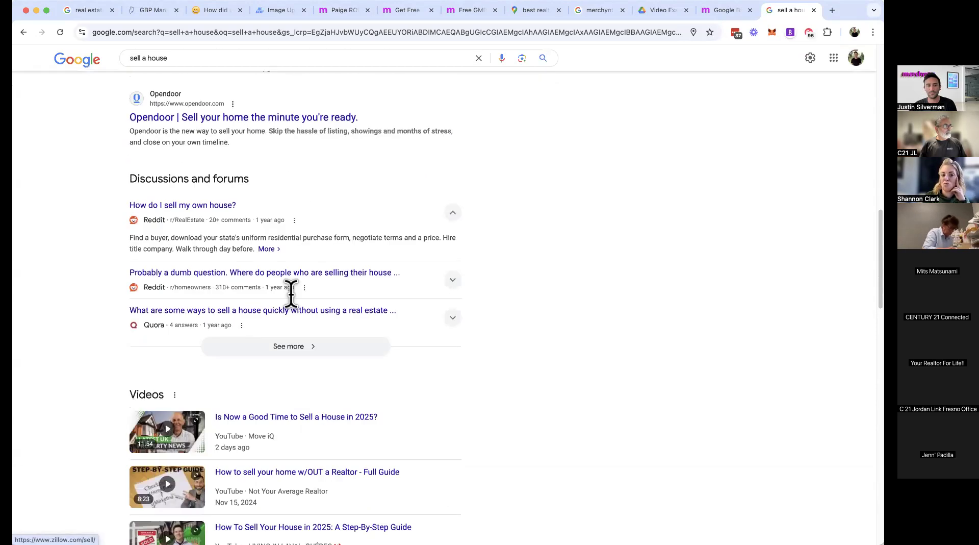
scroll(291, 293, "down", 15)
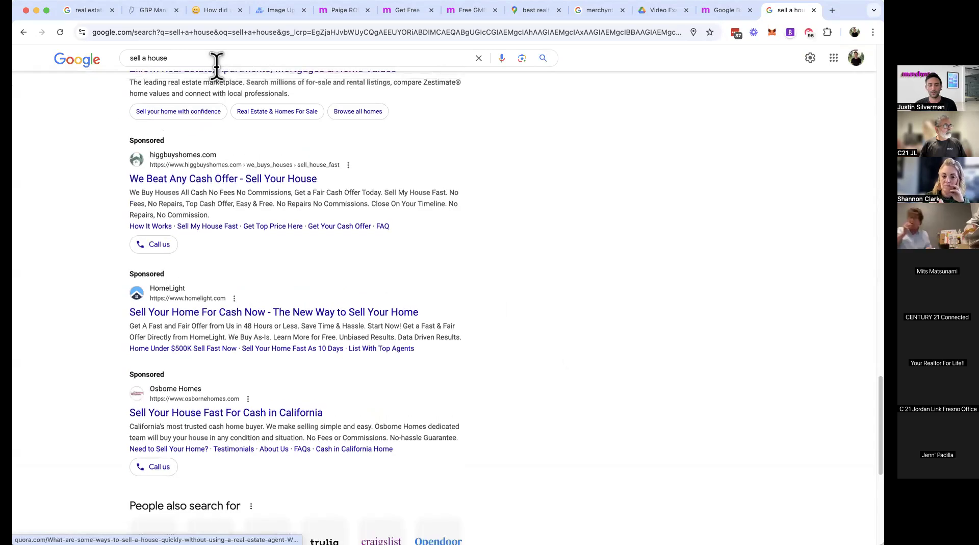
Search Google for "realtors to sell my house" and look through the results.
scroll(217, 65, "up", 10)
triple_click(215, 68)
type("realtors to sell my house")
key("Return")
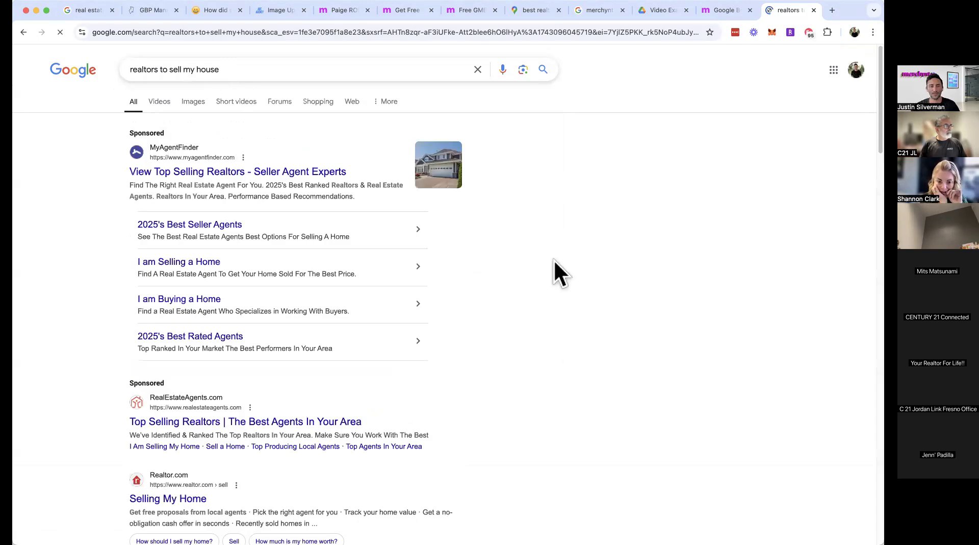
scroll(554, 261, "down", 15)
scroll(557, 270, "down", 5)
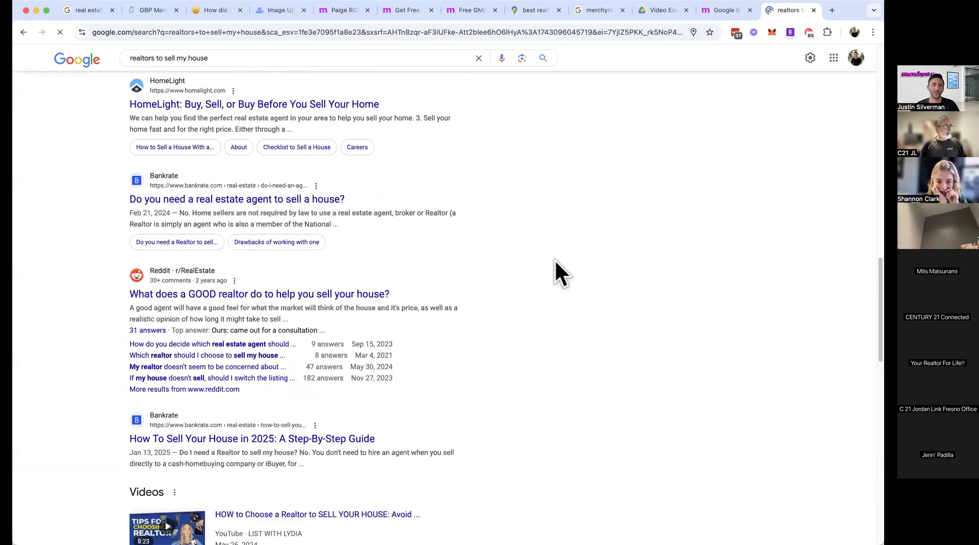
Search Google for "real estate agency los angeles" and examine the Businesses listings and map.
triple_click(149, 65)
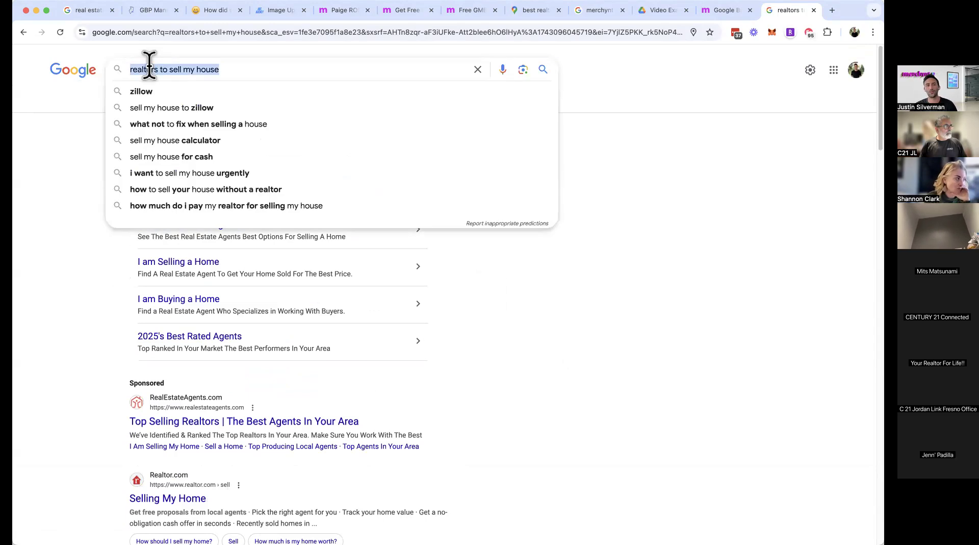
type("real esta")
left_click(312, 92)
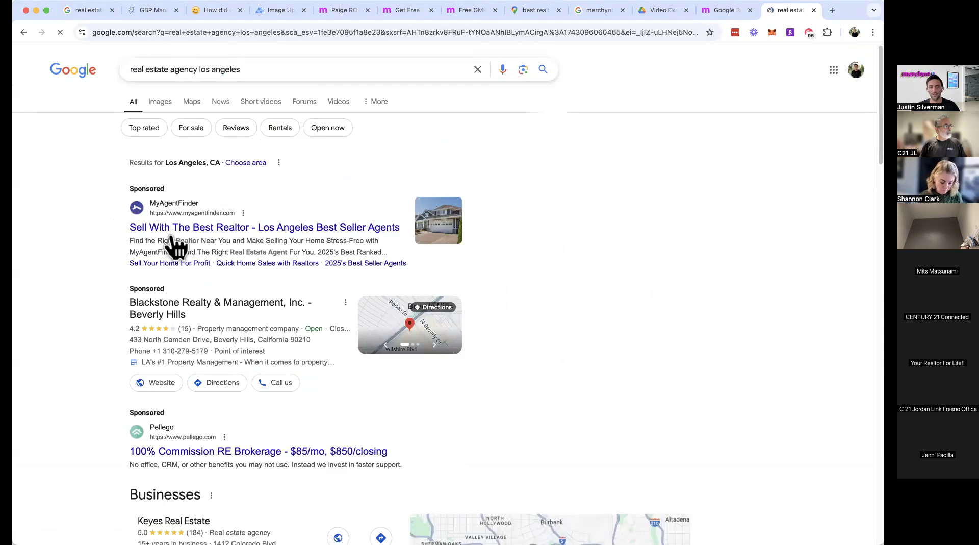
scroll(451, 170, "down", 7)
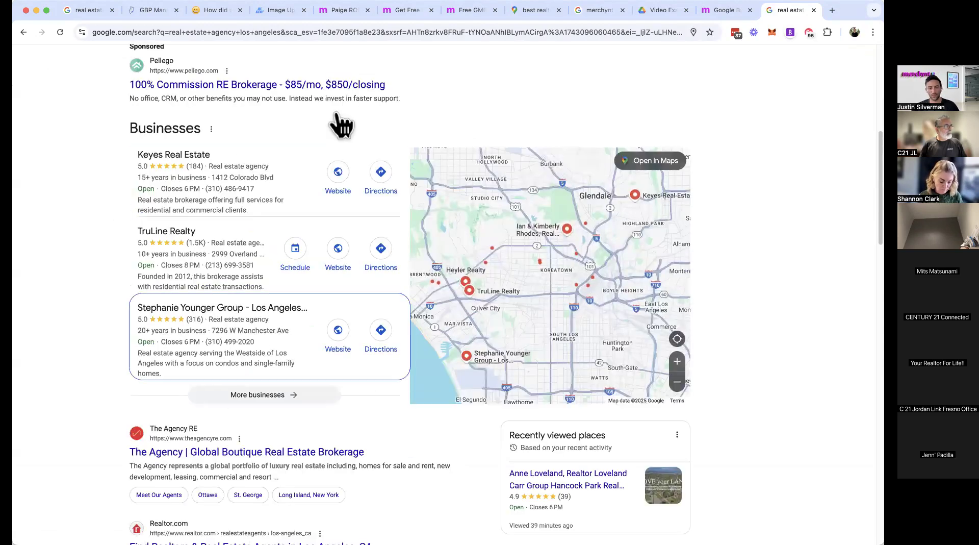